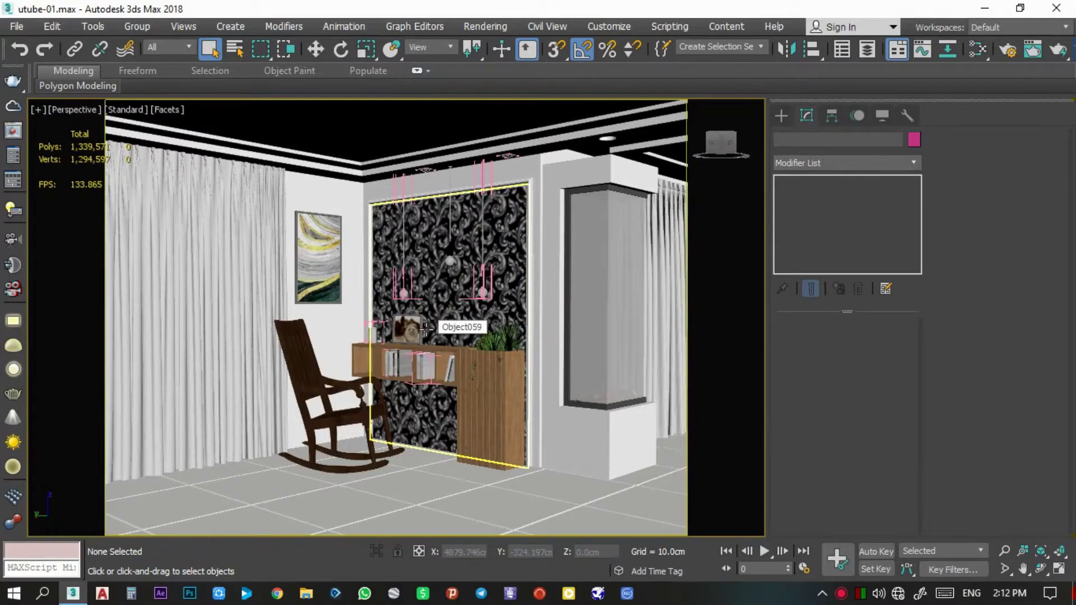
View the rocking chair corner through PhysCamera001, reframe it, and bring up Render Setup
{"action": "left_click", "coordinate": [426, 329]}
{"action": "key", "text": "c"}
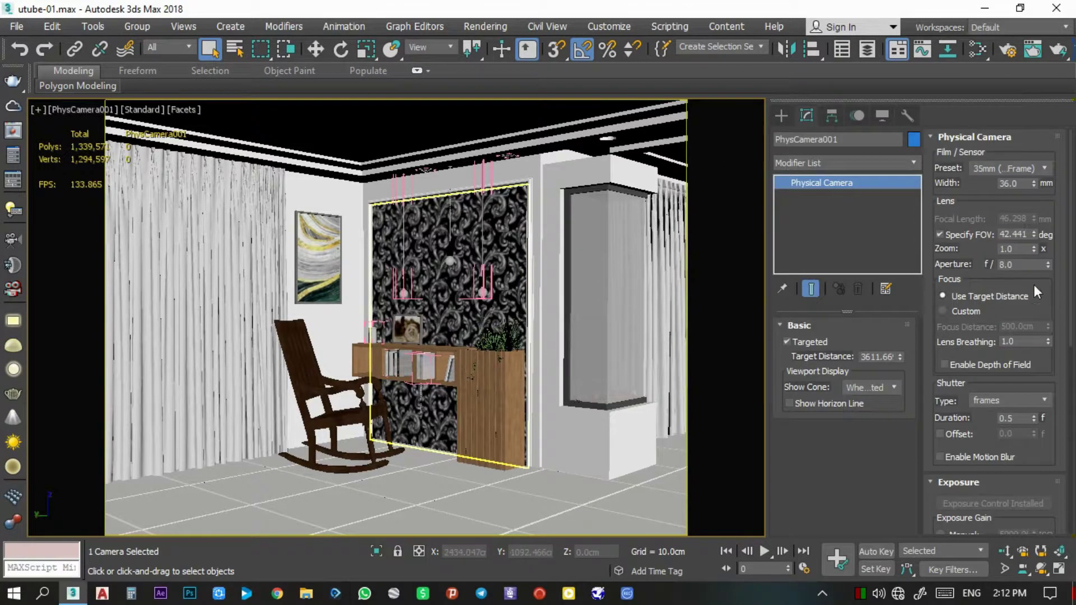
{"action": "scroll", "coordinate": [384, 334], "scroll_direction": "up", "scroll_amount": 3}
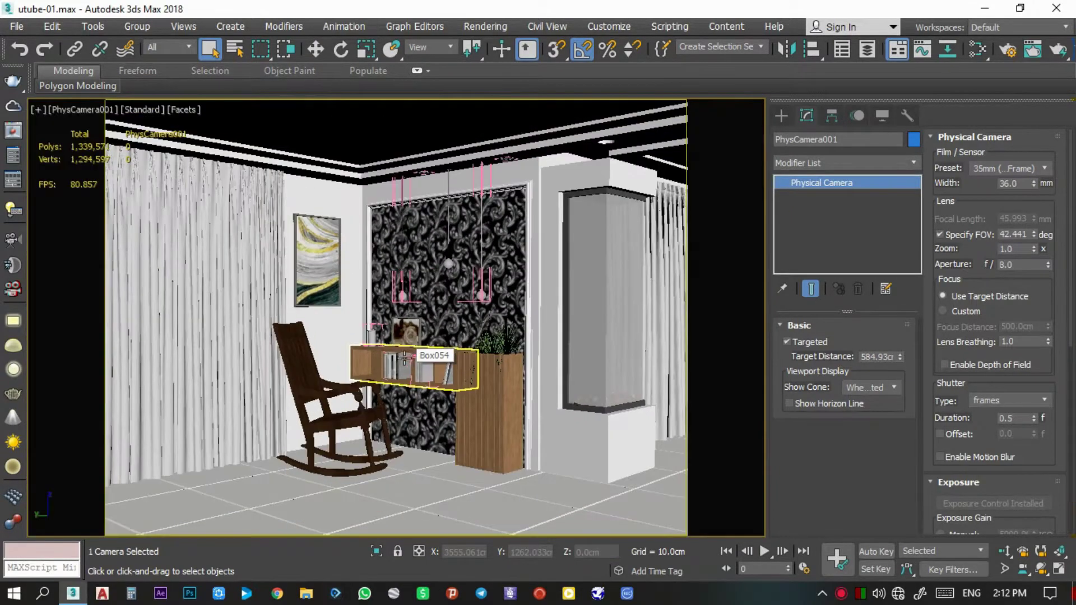
{"action": "middle_click_drag", "start_coordinate": [430, 348], "coordinate": [435, 340]}
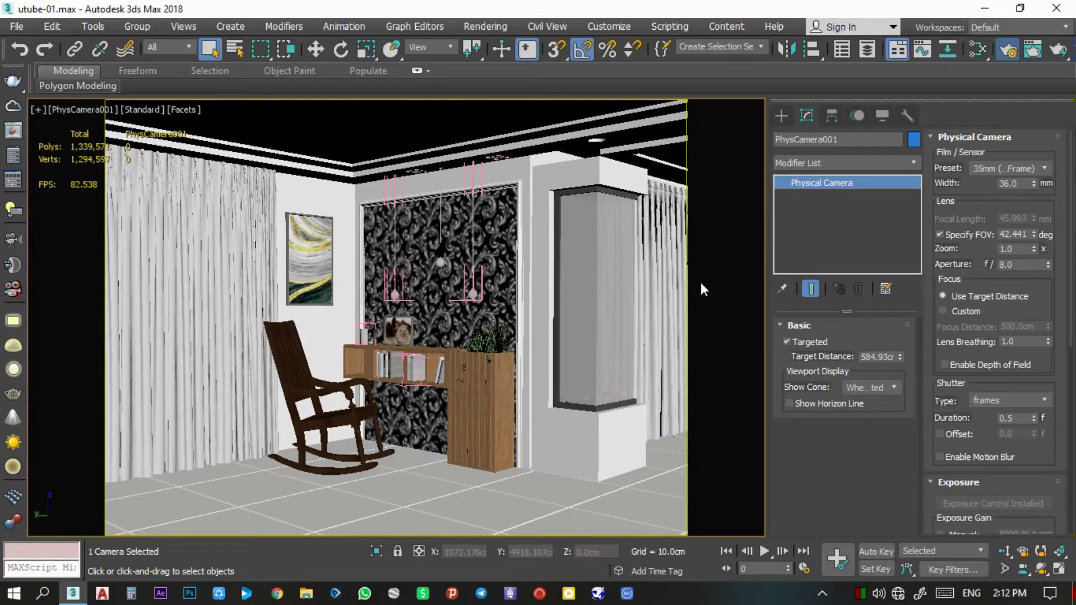
{"action": "key", "text": "F10"}
{"action": "type", "text": "1000"}
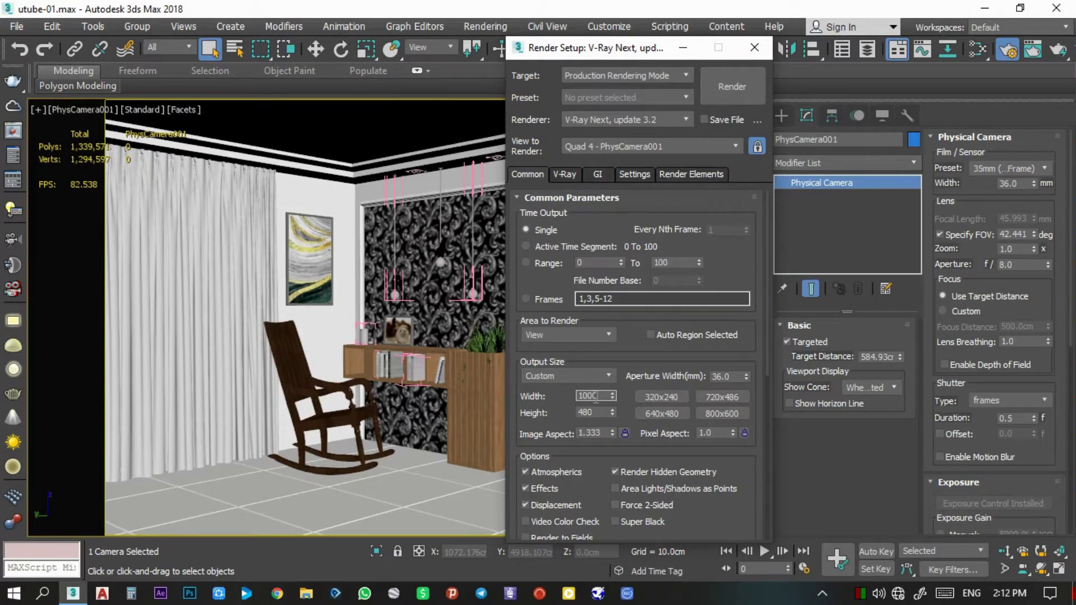
Set the output to 1000 × 1000 and dolly the camera closer to the chair corner
{"action": "key", "text": "Tab"}
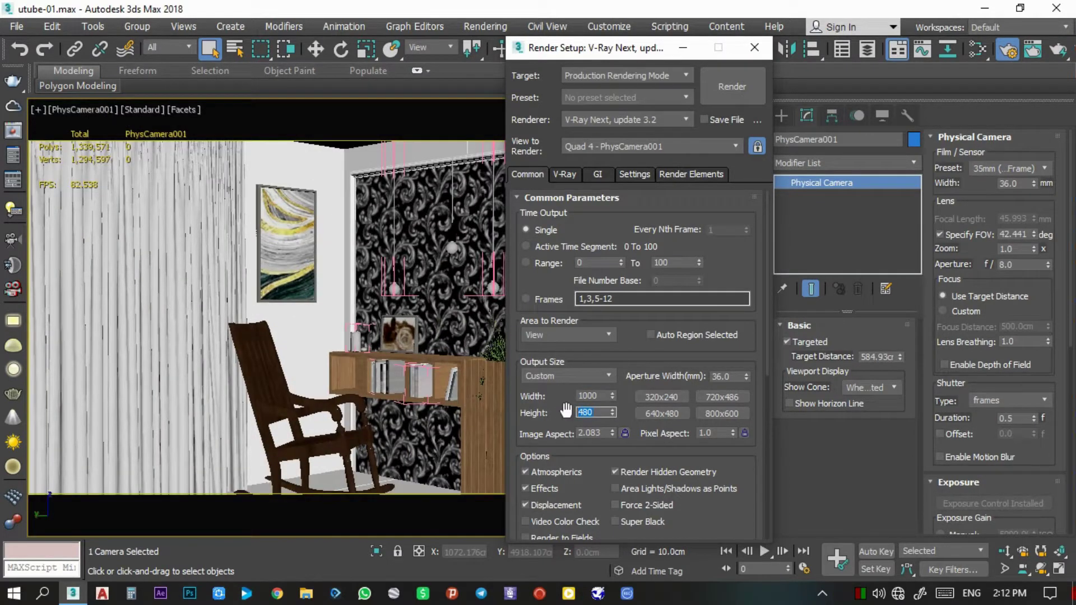
{"action": "type", "text": "900"}
{"action": "key", "text": "Return"}
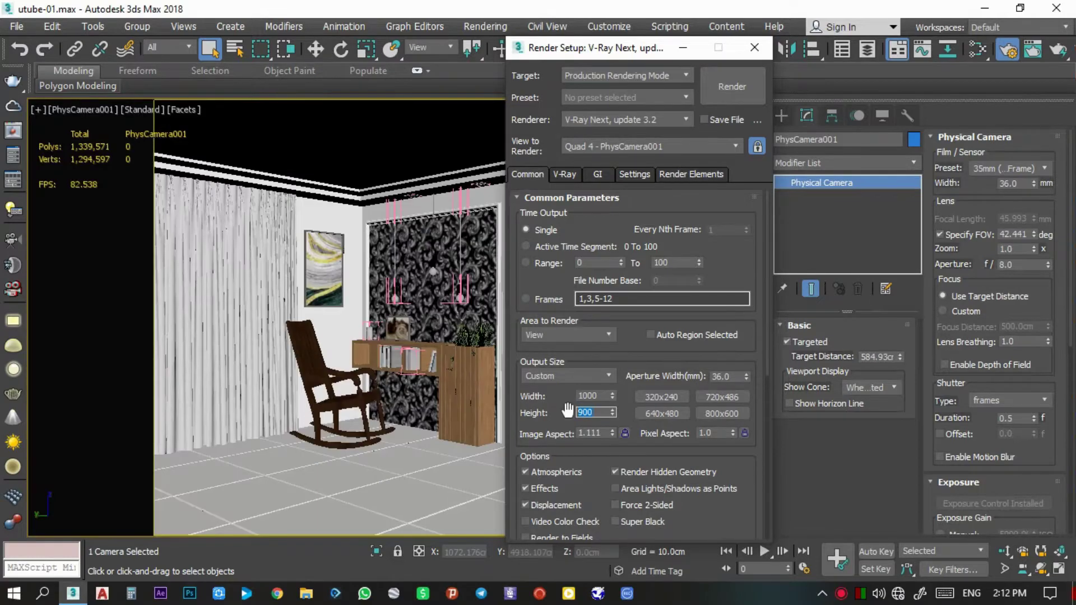
{"action": "left_click", "coordinate": [1004, 551]}
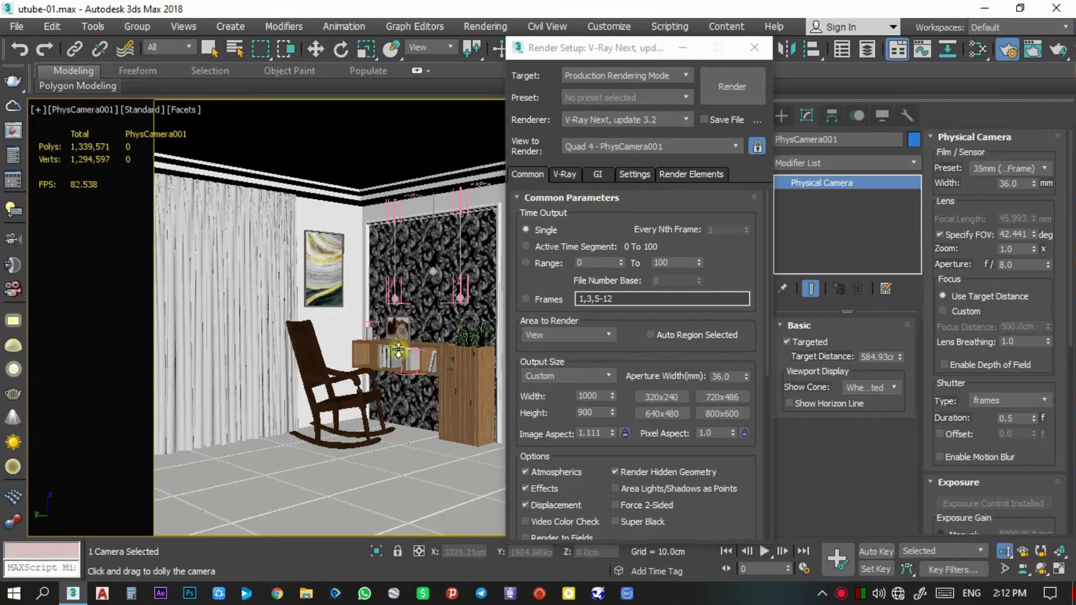
{"action": "mouse_move", "coordinate": [399, 349]}
{"action": "left_mouse_down"}
{"action": "mouse_move", "coordinate": [419, 336]}
{"action": "mouse_move", "coordinate": [423, 359]}
{"action": "left_mouse_up"}
{"action": "left_click_drag", "start_coordinate": [590, 48], "coordinate": [727, 44]}
{"action": "type", "text": "1000"}
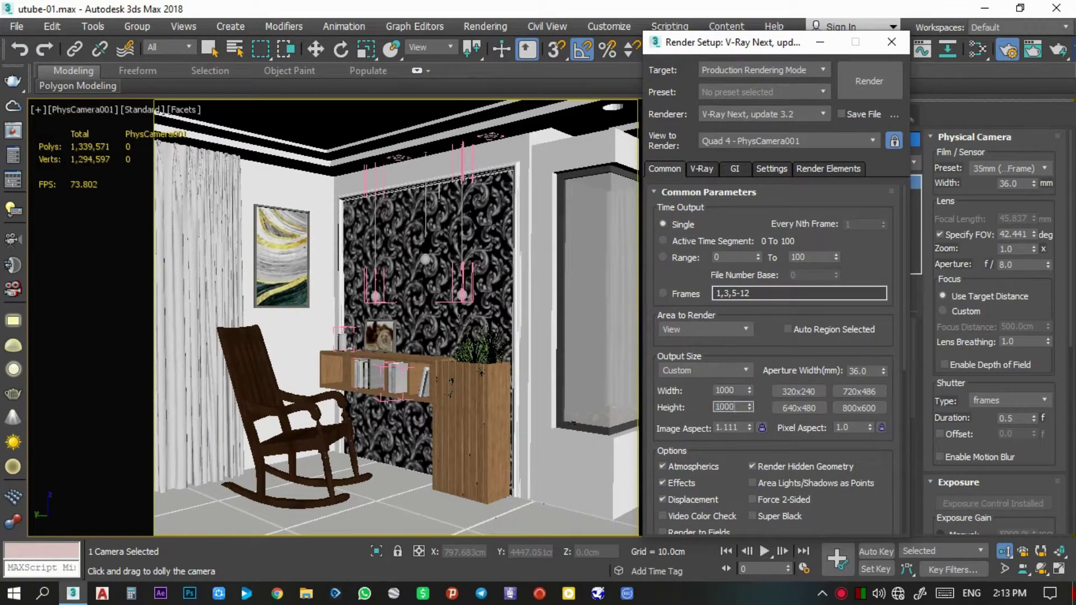
{"action": "key", "text": "Return"}
{"action": "left_click_drag", "start_coordinate": [443, 350], "coordinate": [465, 353]}
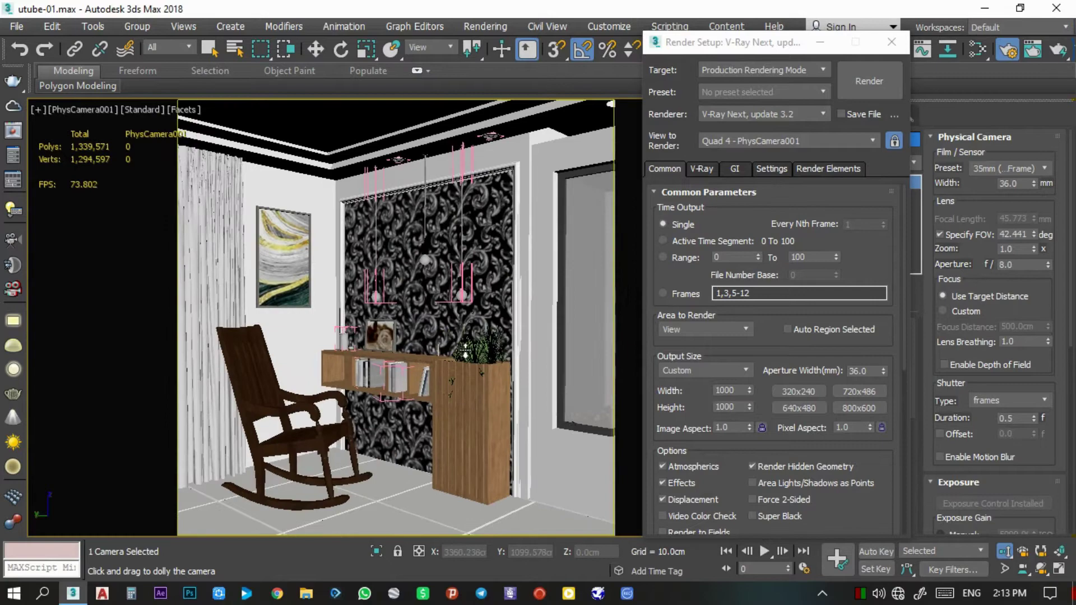
Set height 1100, lock the image aspect, and enter width 800 for an 800 × 880 output
{"action": "left_click", "coordinate": [741, 408]}
{"action": "type", "text": "00"}
{"action": "key", "text": "Return"}
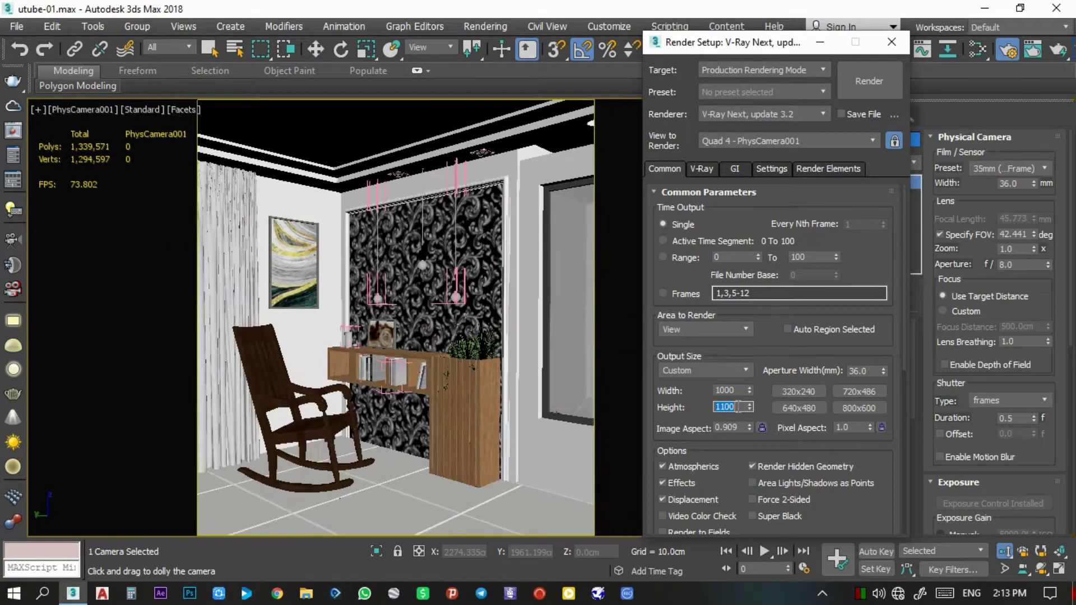
{"action": "mouse_move", "coordinate": [429, 369]}
{"action": "middle_mouse_down"}
{"action": "mouse_move", "coordinate": [453, 353]}
{"action": "mouse_move", "coordinate": [460, 363]}
{"action": "middle_mouse_up"}
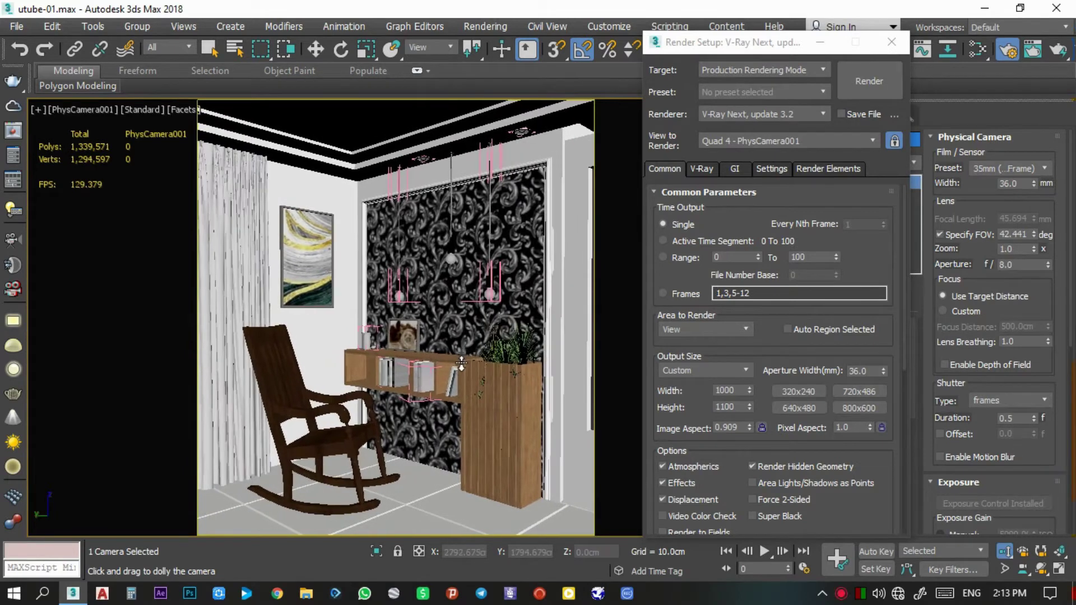
{"action": "left_click", "coordinate": [762, 428]}
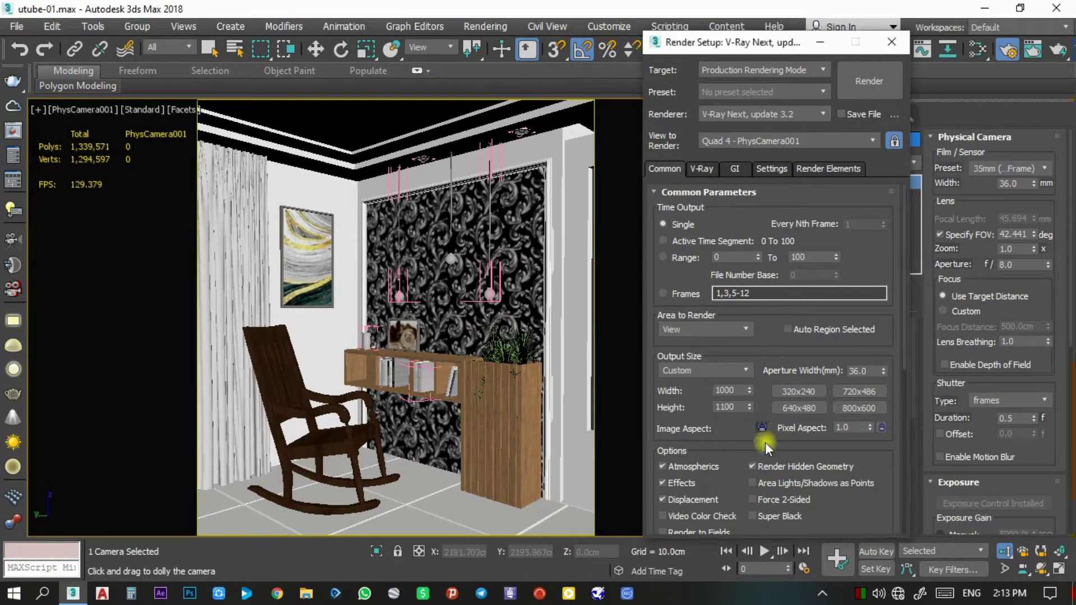
{"action": "left_click", "coordinate": [734, 391]}
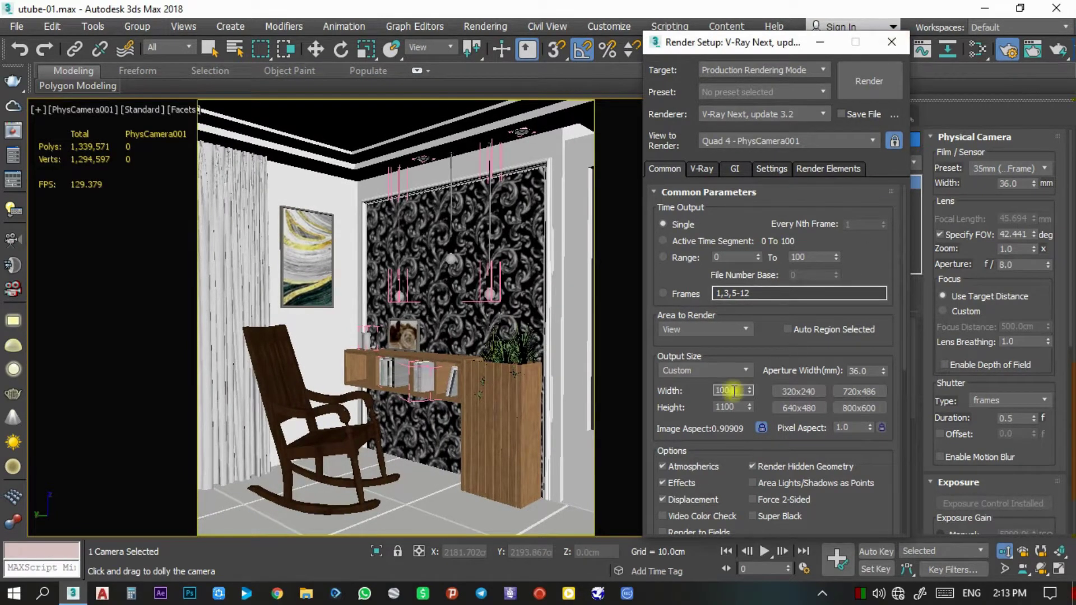
{"action": "type", "text": "8"}
{"action": "double_click", "coordinate": [730, 391]}
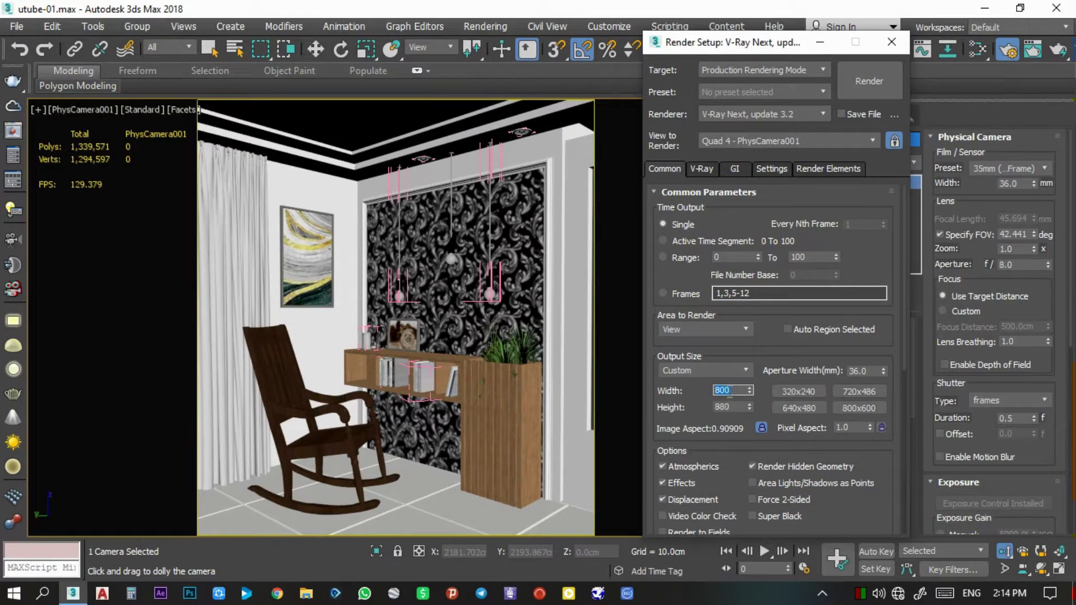
Inspect the Auto Backup settings under Preferences > Files, then close Render Setup
{"action": "left_click", "coordinate": [22, 24]}
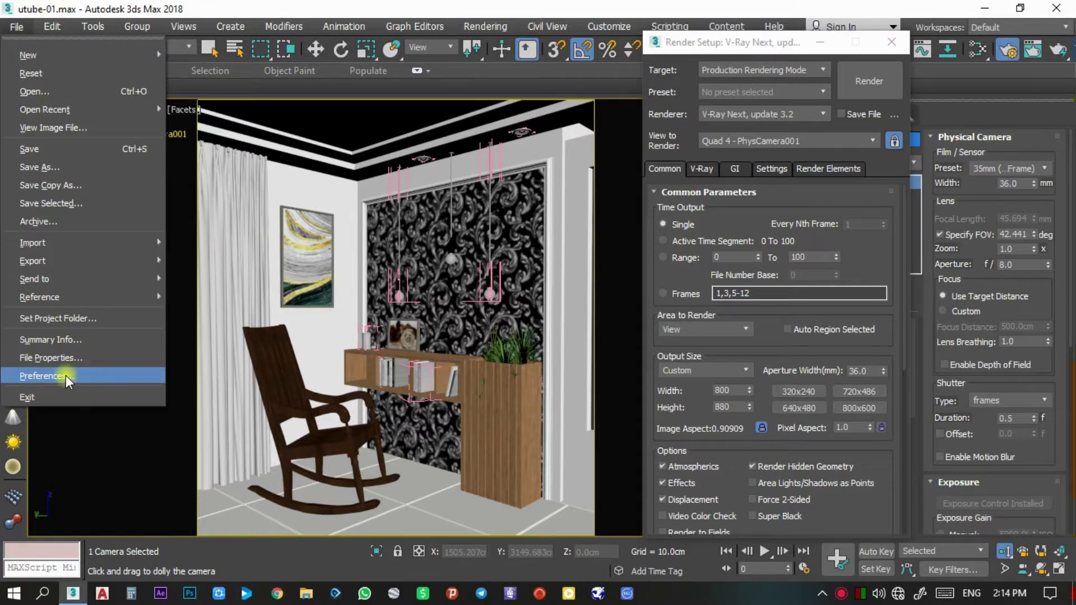
{"action": "left_click", "coordinate": [66, 377]}
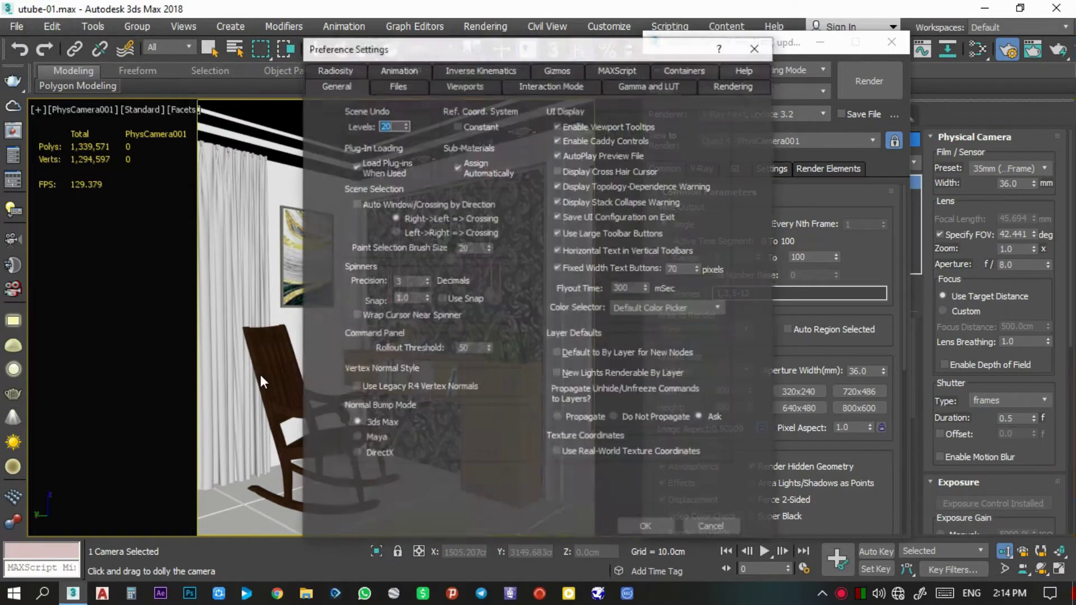
{"action": "left_click", "coordinate": [398, 85]}
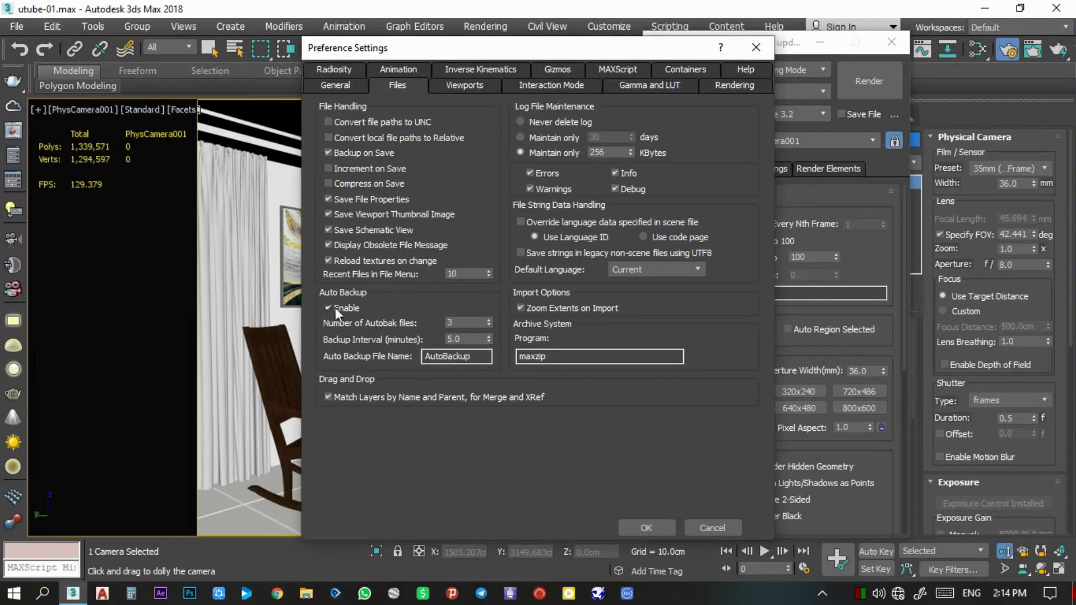
{"action": "left_click", "coordinate": [650, 526]}
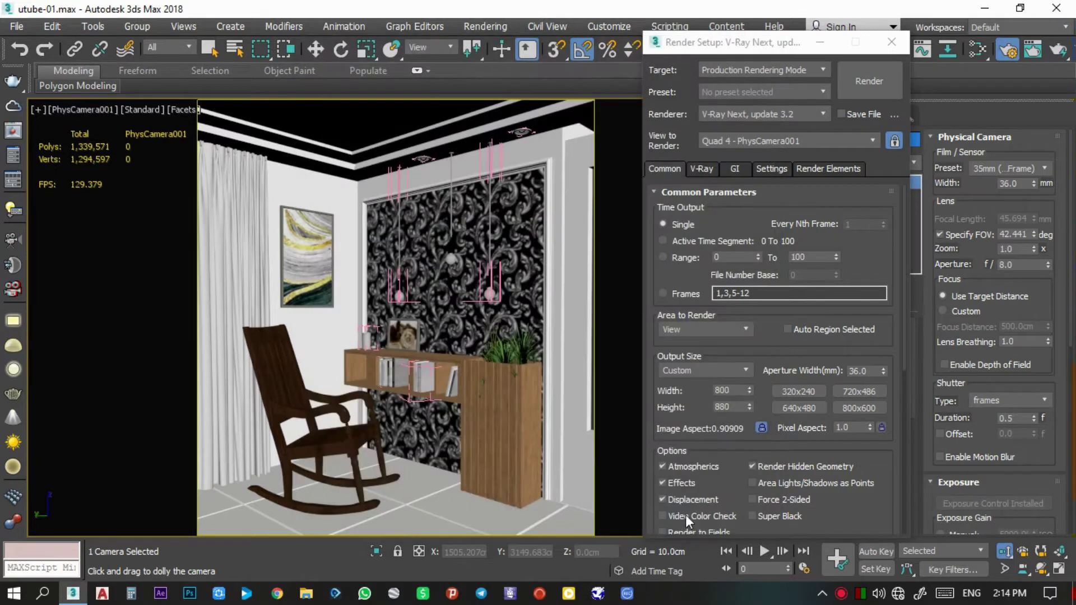
{"action": "left_click", "coordinate": [889, 43]}
{"action": "type", "text": "4"}
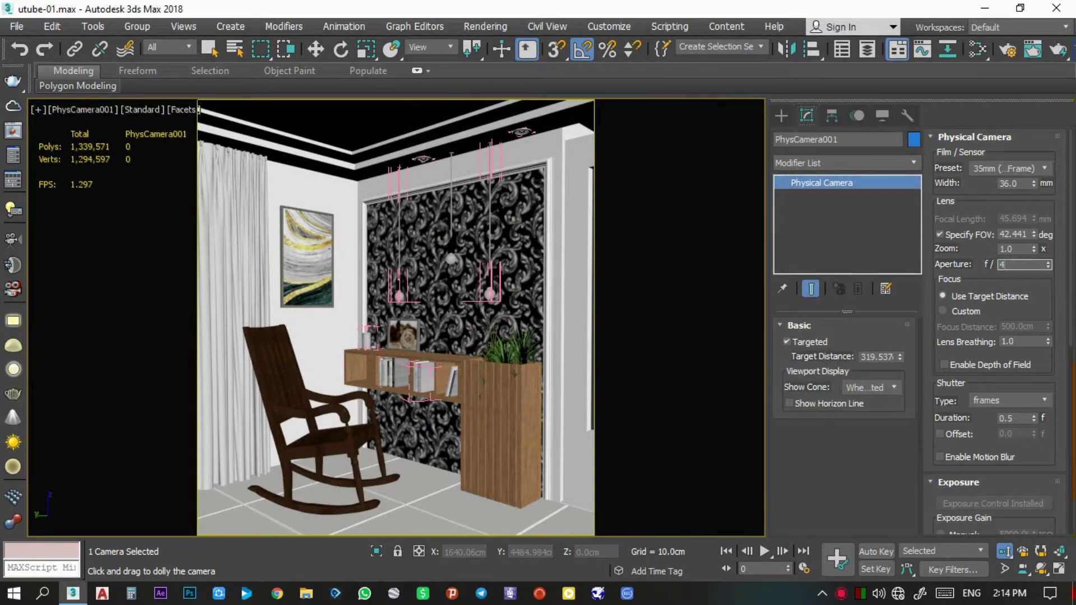
Set PhysCamera001 to f/4, a 1/100 s shutter, and manual exposure gain of ISO 150
{"action": "left_click", "coordinate": [992, 400]}
{"action": "left_click", "coordinate": [1007, 417]}
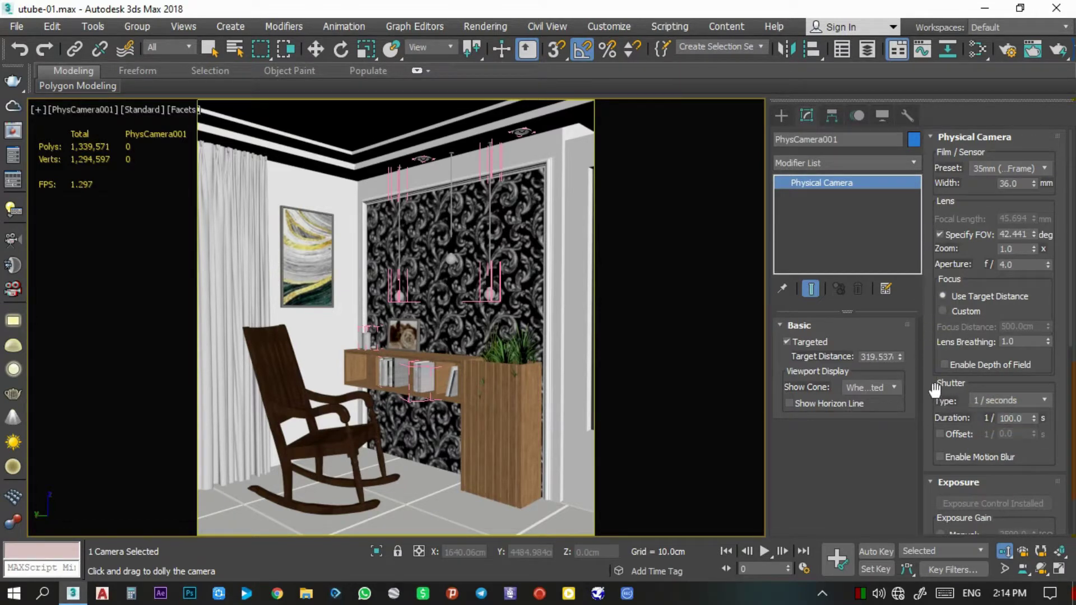
{"action": "scroll", "coordinate": [952, 442], "scroll_direction": "down", "scroll_amount": 2}
{"action": "left_click", "coordinate": [957, 466]}
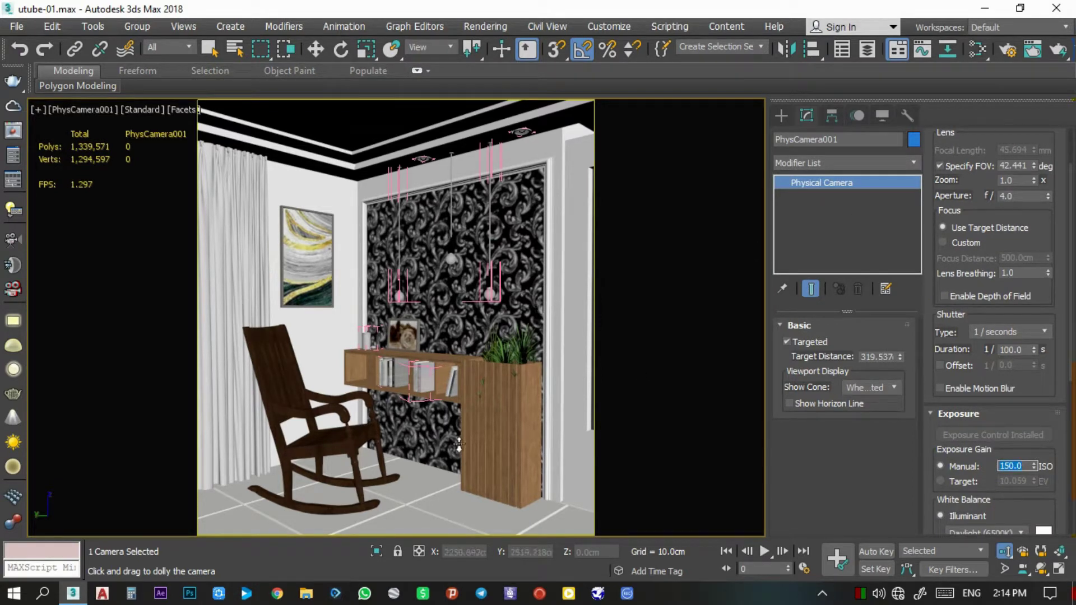
Zoom out in Perspective and place a V-Ray Dome light beside the building
{"action": "key", "text": "p"}
{"action": "left_click_drag", "start_coordinate": [463, 415], "coordinate": [433, 398]}
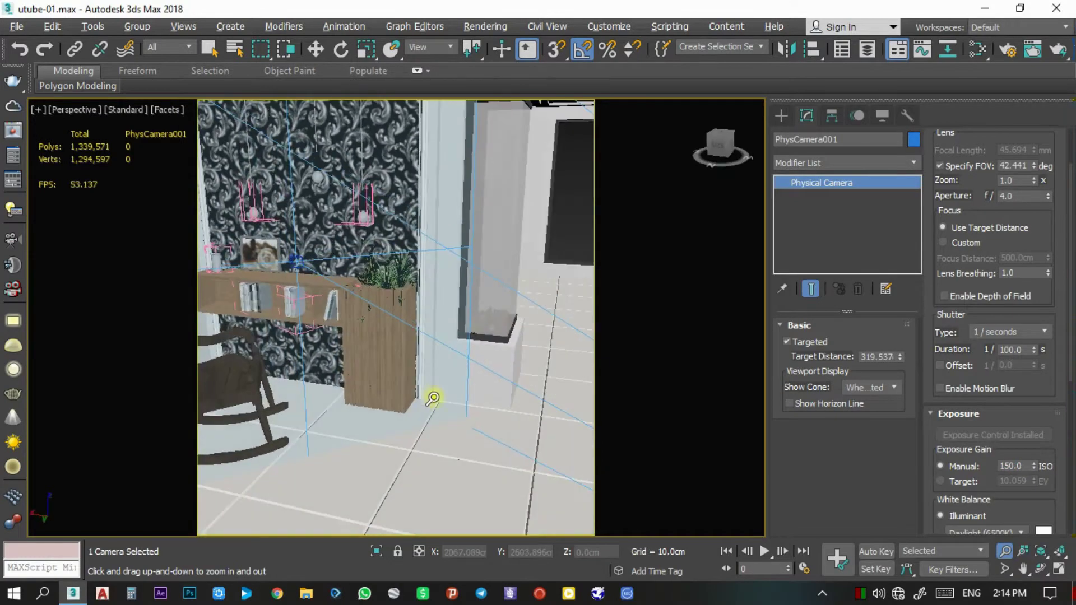
{"action": "scroll", "coordinate": [447, 344], "scroll_direction": "down", "scroll_amount": 5}
{"action": "scroll", "coordinate": [428, 353], "scroll_direction": "down", "scroll_amount": 2}
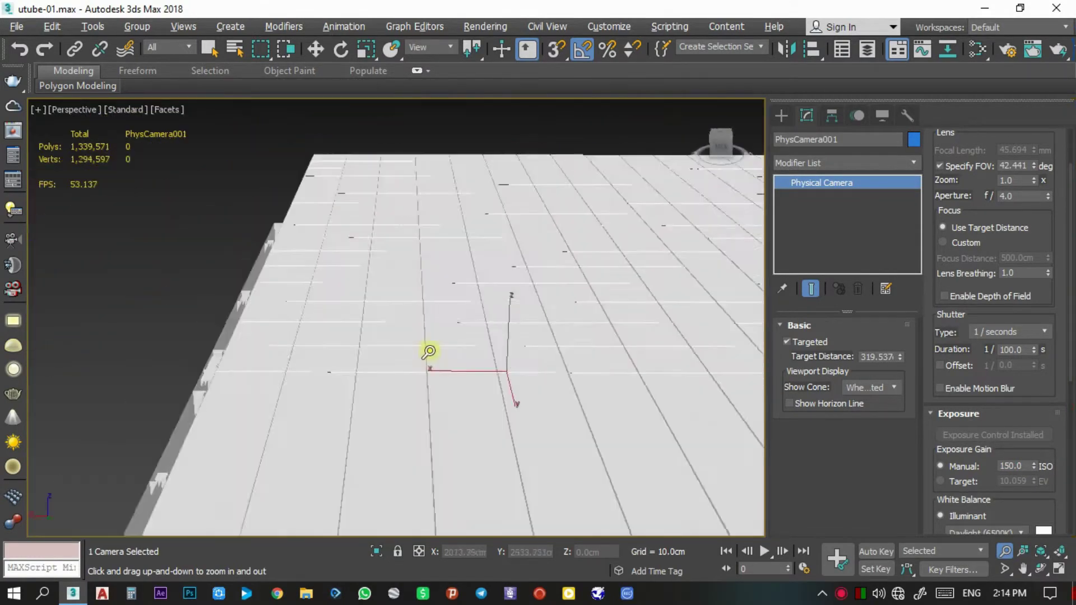
{"action": "scroll", "coordinate": [489, 361], "scroll_direction": "down", "scroll_amount": 2}
{"action": "middle_click_drag", "start_coordinate": [489, 361], "coordinate": [460, 336], "text": "alt"}
{"action": "right_click", "coordinate": [274, 466]}
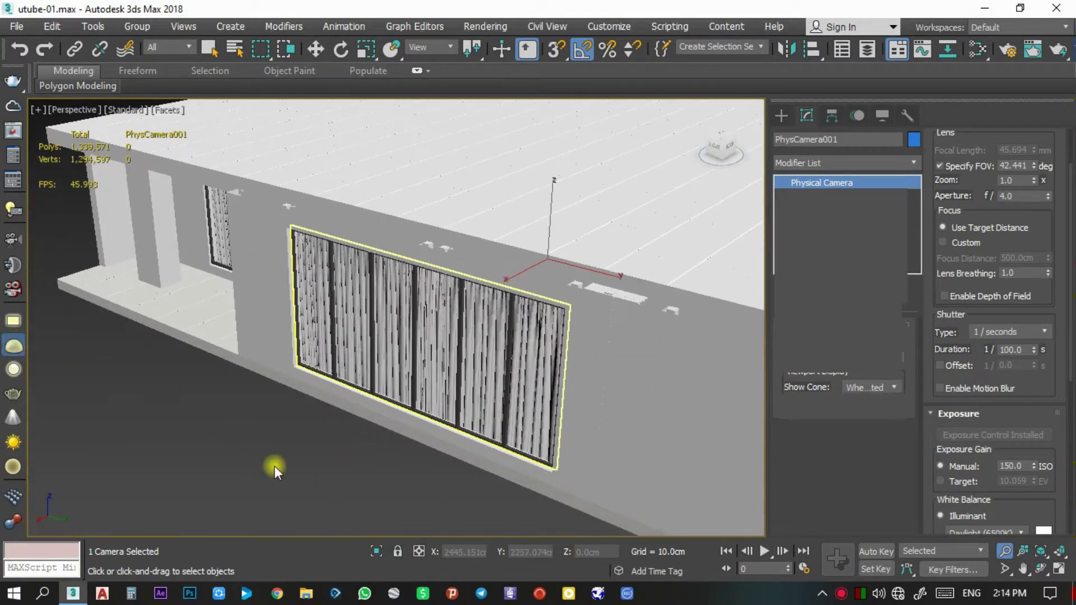
{"action": "left_click", "coordinate": [258, 438]}
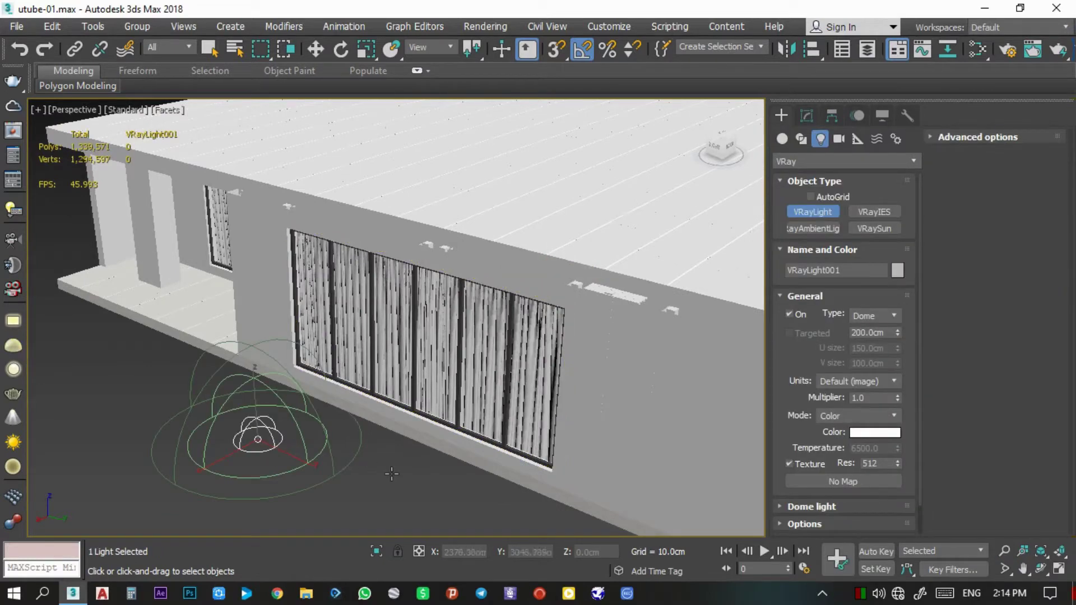
Return to the PhysCamera001 view with the safe frame displayed
{"action": "left_click", "coordinate": [486, 26]}
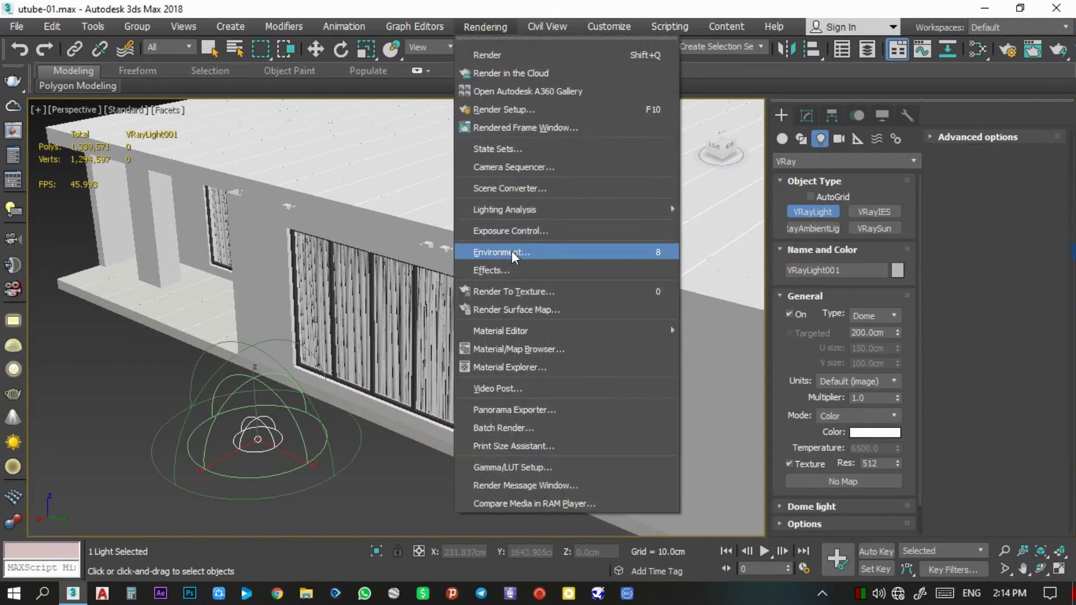
{"action": "middle_click_drag", "start_coordinate": [371, 464], "coordinate": [372, 470]}
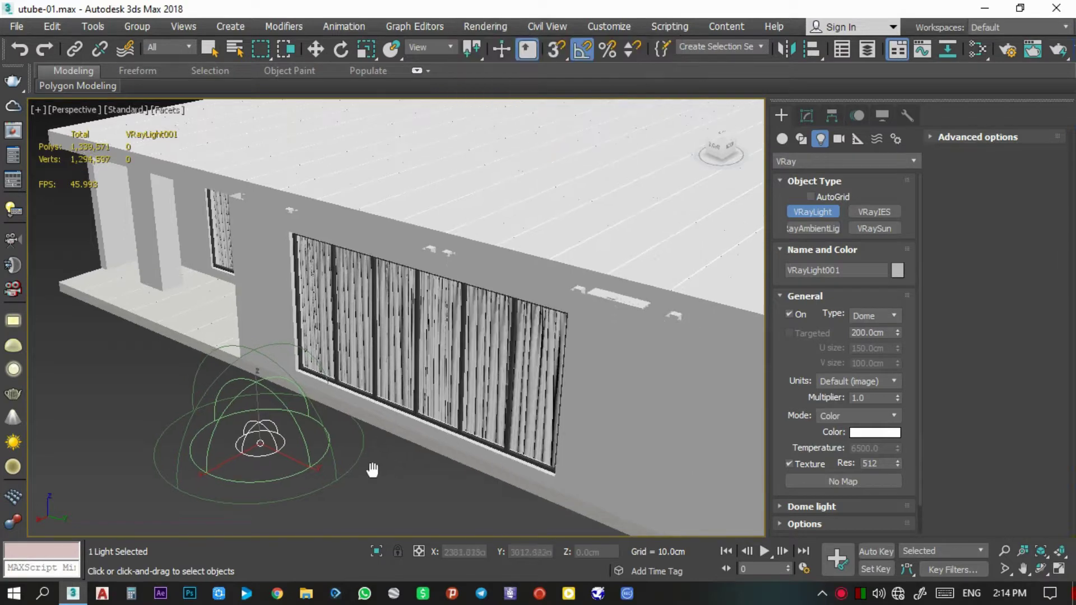
{"action": "middle_click_drag", "start_coordinate": [471, 403], "coordinate": [442, 391], "text": "alt"}
{"action": "key", "text": "c"}
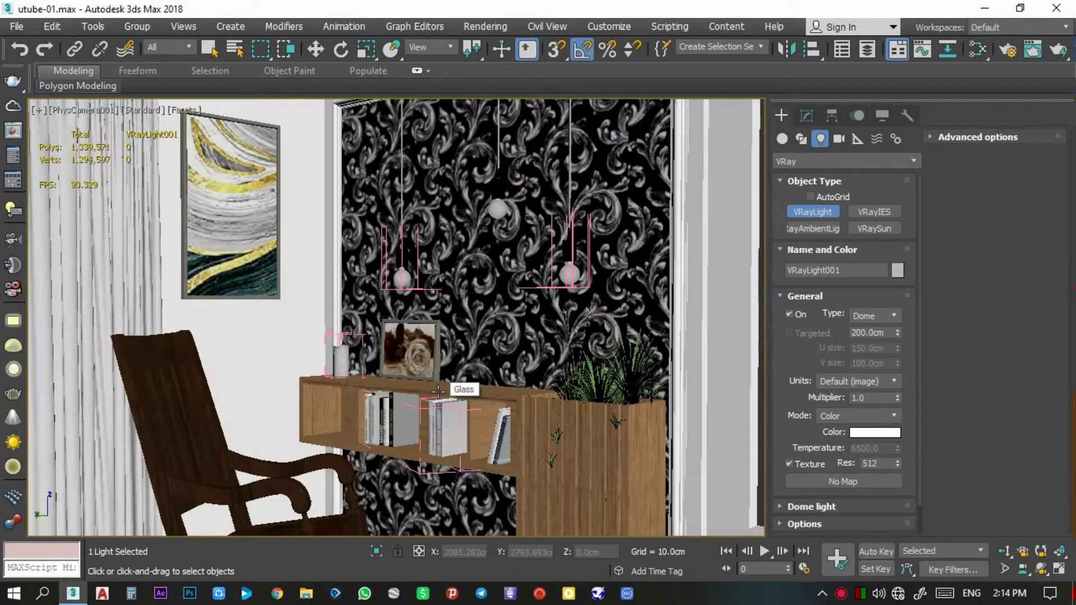
{"action": "key", "text": "shift+f"}
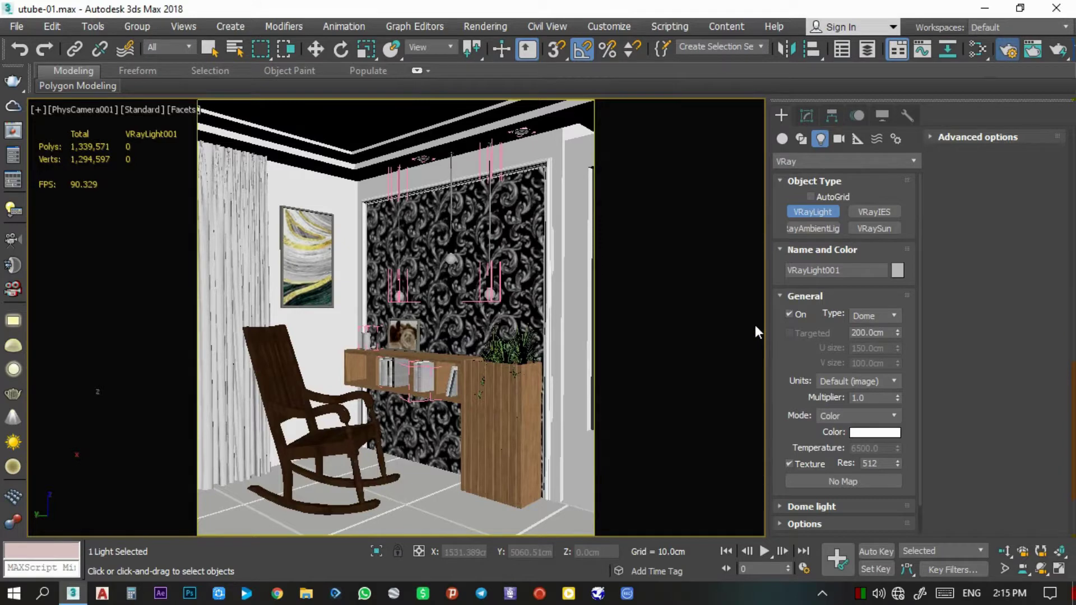
Switch V-Ray's image sampler type to Progressive in Render Setup
{"action": "key", "text": "F10"}
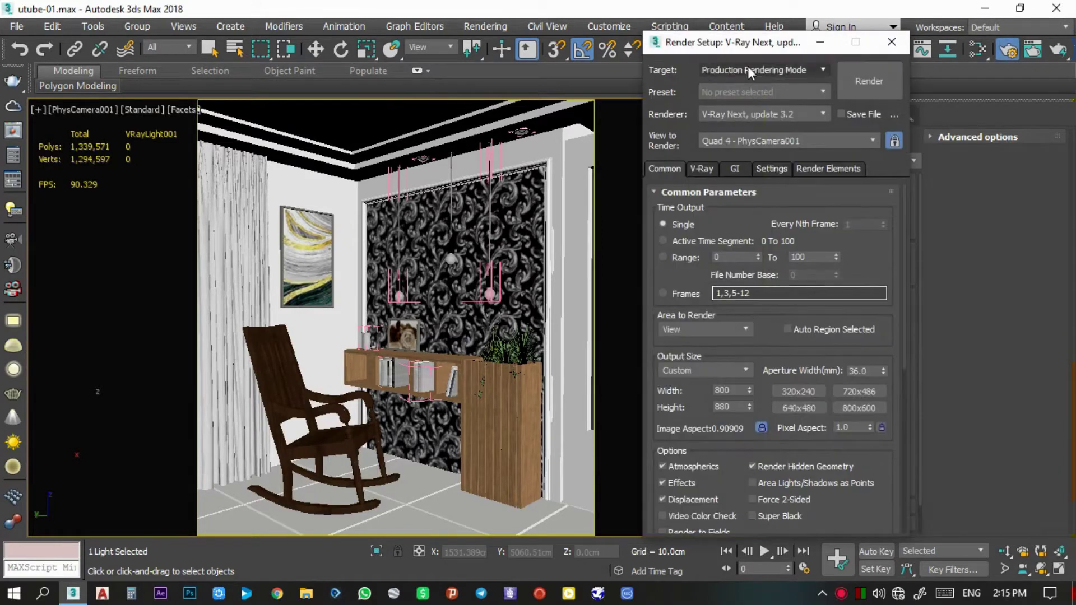
{"action": "left_click_drag", "start_coordinate": [746, 37], "coordinate": [127, 44]}
{"action": "left_click", "coordinate": [79, 168]}
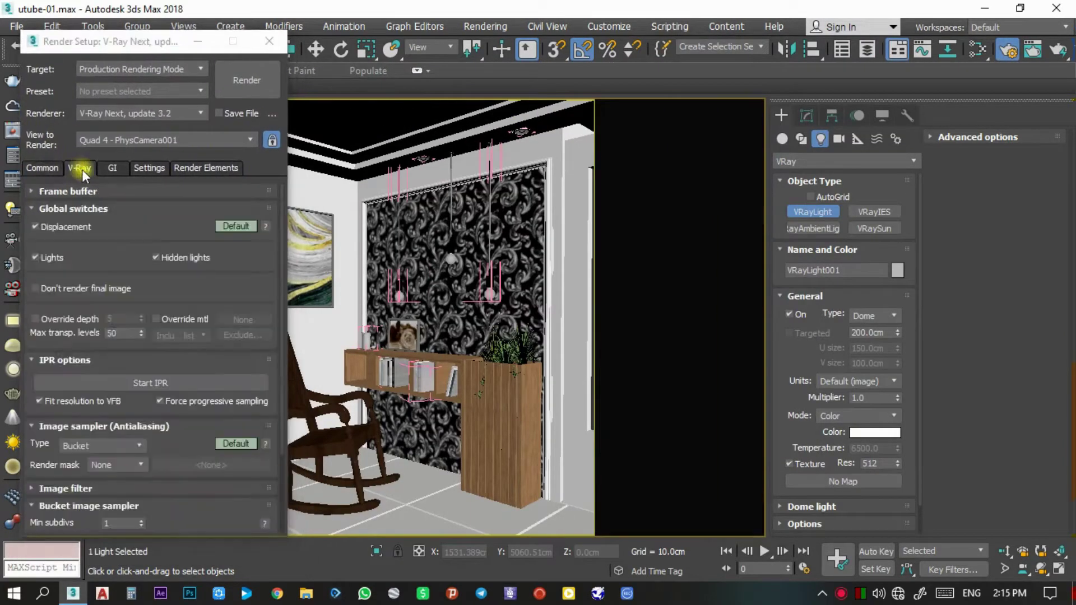
{"action": "left_click", "coordinate": [101, 444]}
{"action": "left_click", "coordinate": [93, 469]}
Set Max. subdivs to 4 and start an interactive IPR render
{"action": "left_click_drag", "start_coordinate": [112, 41], "coordinate": [186, 12]}
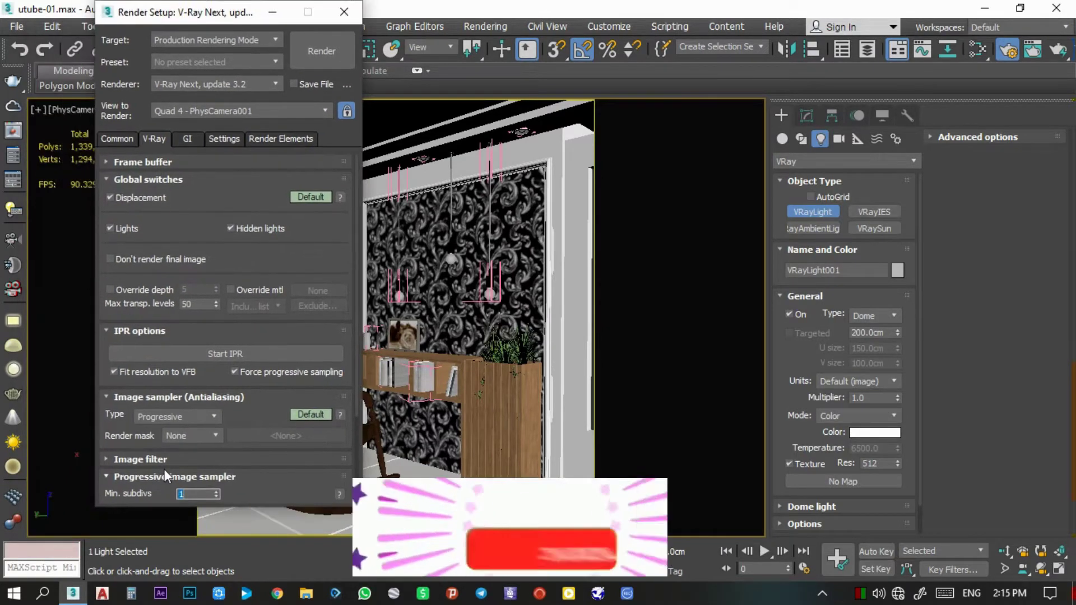
{"action": "scroll", "coordinate": [123, 285], "scroll_direction": "down", "scroll_amount": 3}
{"action": "double_click", "coordinate": [187, 389]}
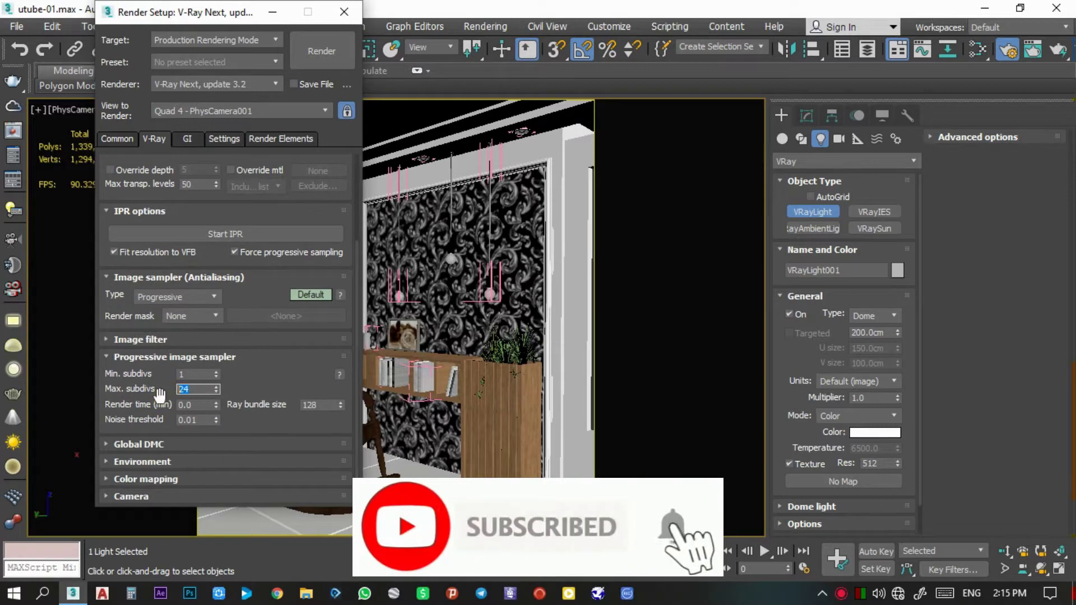
{"action": "type", "text": "4"}
{"action": "key", "text": "Return"}
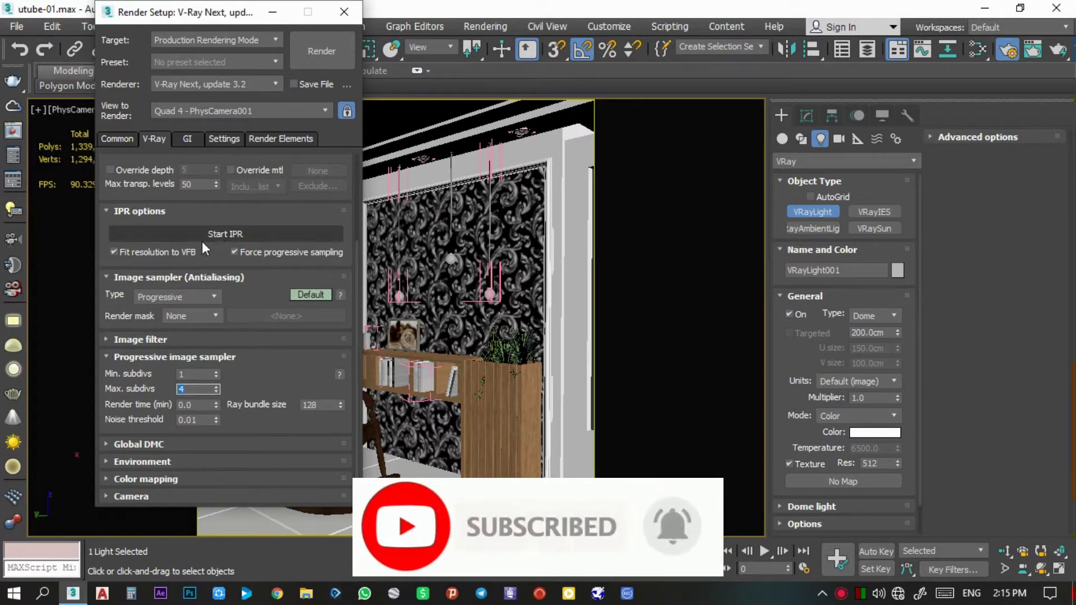
{"action": "left_click", "coordinate": [229, 234]}
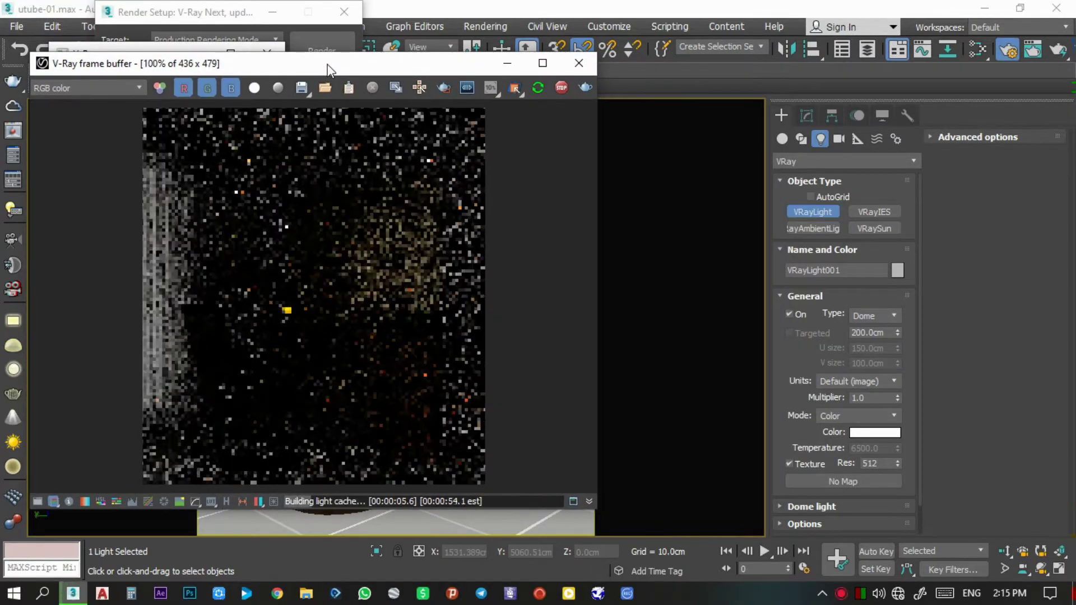
Stop the IPR render, close the frame buffer, Render Setup and V-Ray messages, then reopen Render Setup
{"action": "left_click", "coordinate": [561, 87]}
{"action": "left_click", "coordinate": [506, 68]}
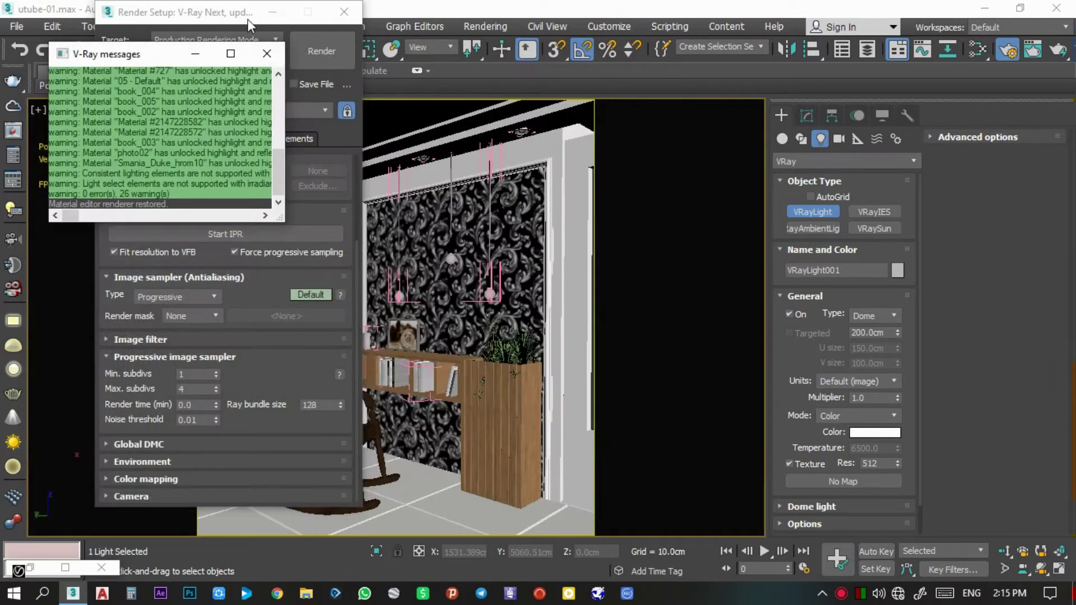
{"action": "left_click", "coordinate": [247, 19]}
{"action": "left_click", "coordinate": [367, 21]}
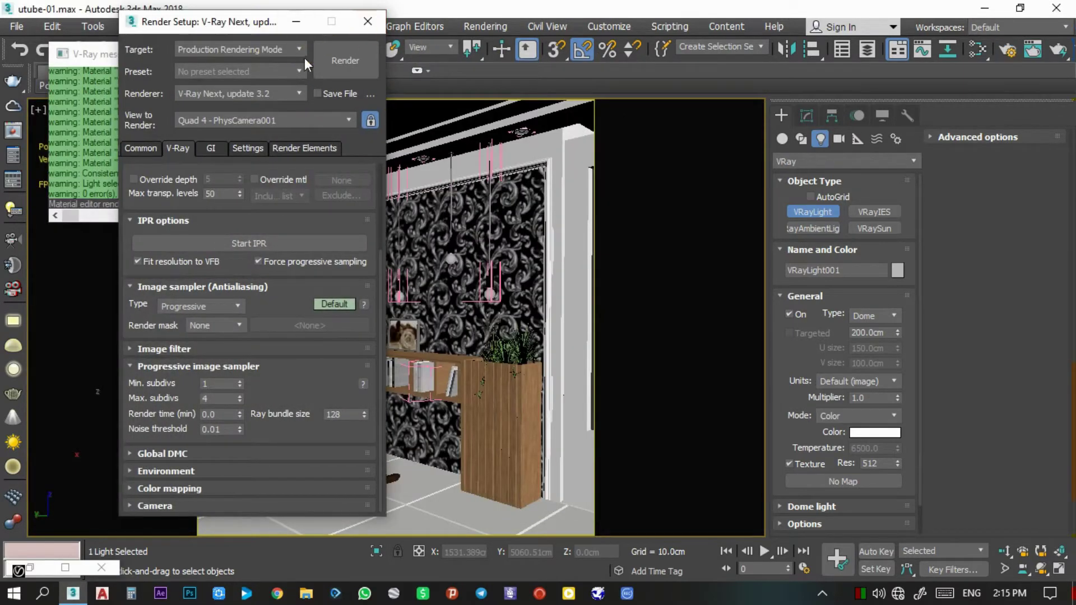
{"action": "left_click", "coordinate": [279, 54]}
{"action": "left_click", "coordinate": [1008, 49]}
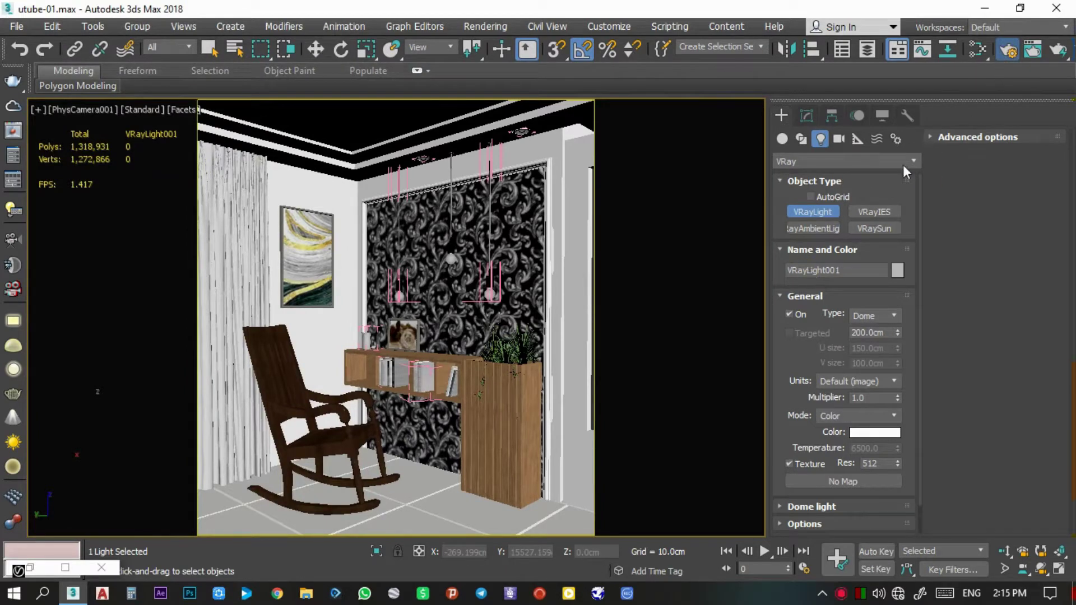
Create a VRayMtl with a white diffuse colour in the Slate Material Editor
{"action": "left_click", "coordinate": [150, 149]}
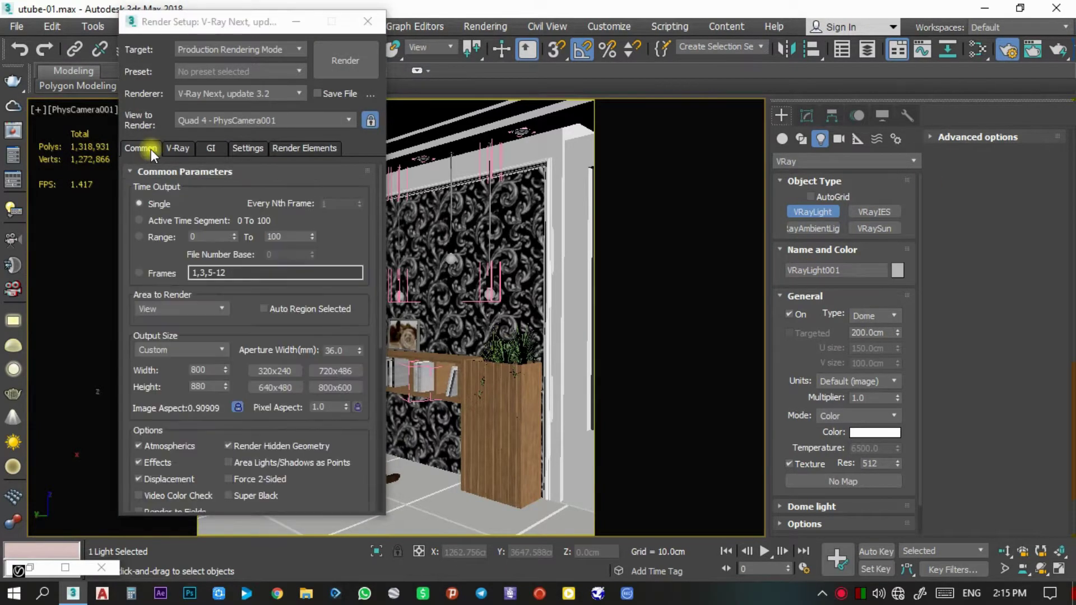
{"action": "left_click", "coordinate": [177, 148]}
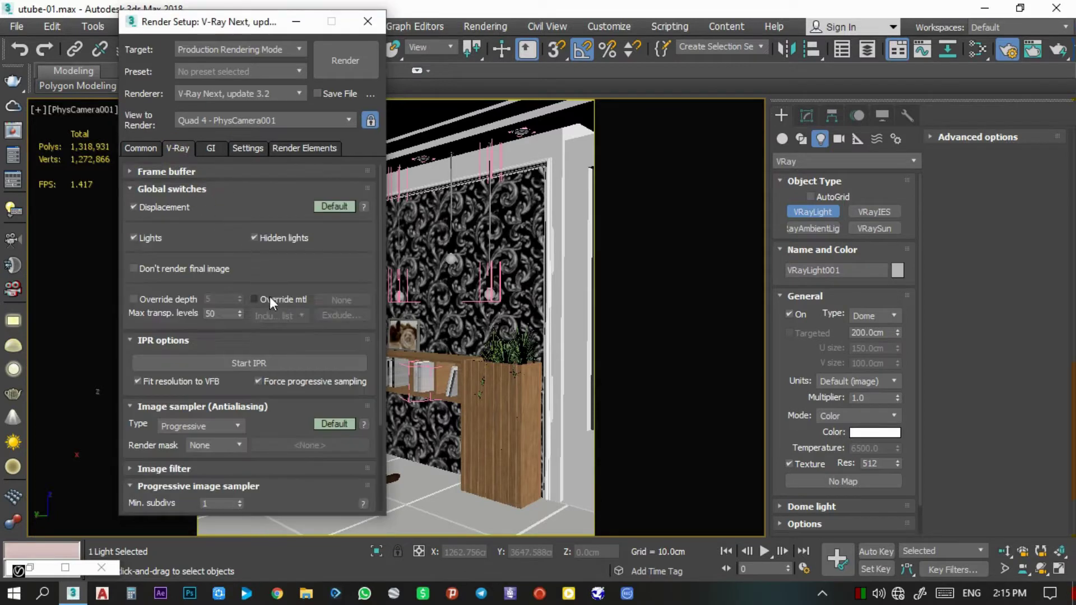
{"action": "left_click", "coordinate": [977, 51]}
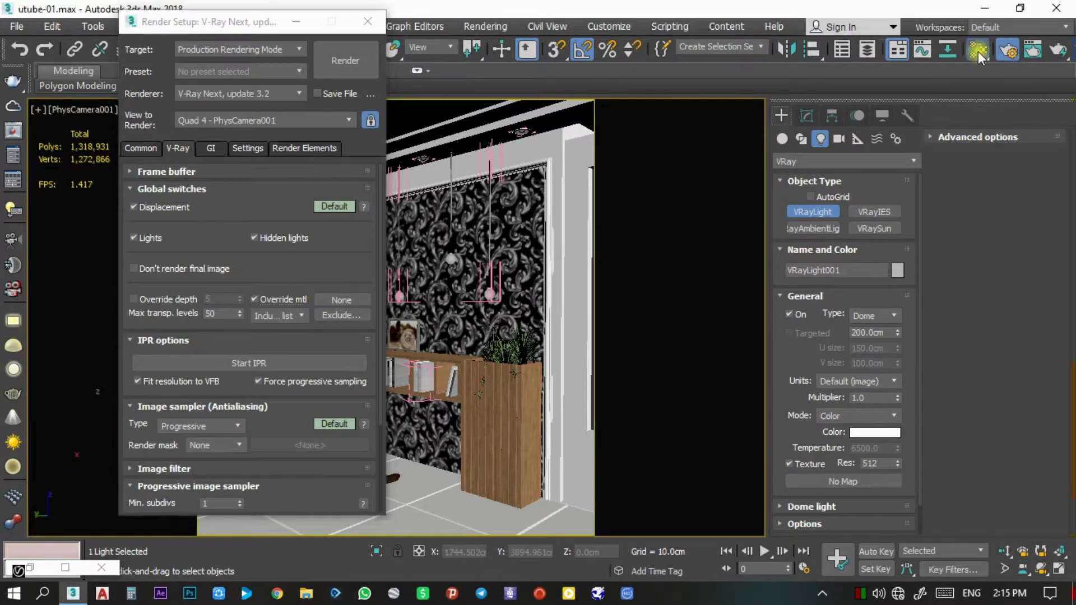
{"action": "left_click_drag", "start_coordinate": [444, 88], "coordinate": [846, 19]}
{"action": "scroll", "coordinate": [670, 399], "scroll_direction": "down", "scroll_amount": 5}
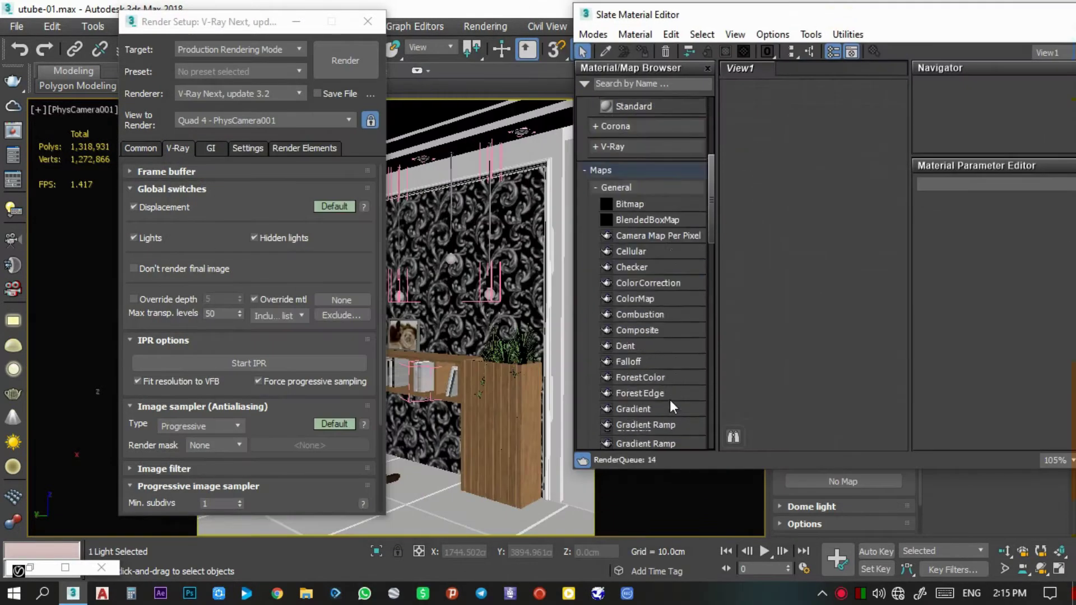
{"action": "left_click", "coordinate": [622, 140]}
{"action": "scroll", "coordinate": [654, 210], "scroll_direction": "down", "scroll_amount": 5}
{"action": "left_click_drag", "start_coordinate": [689, 185], "coordinate": [724, 193]}
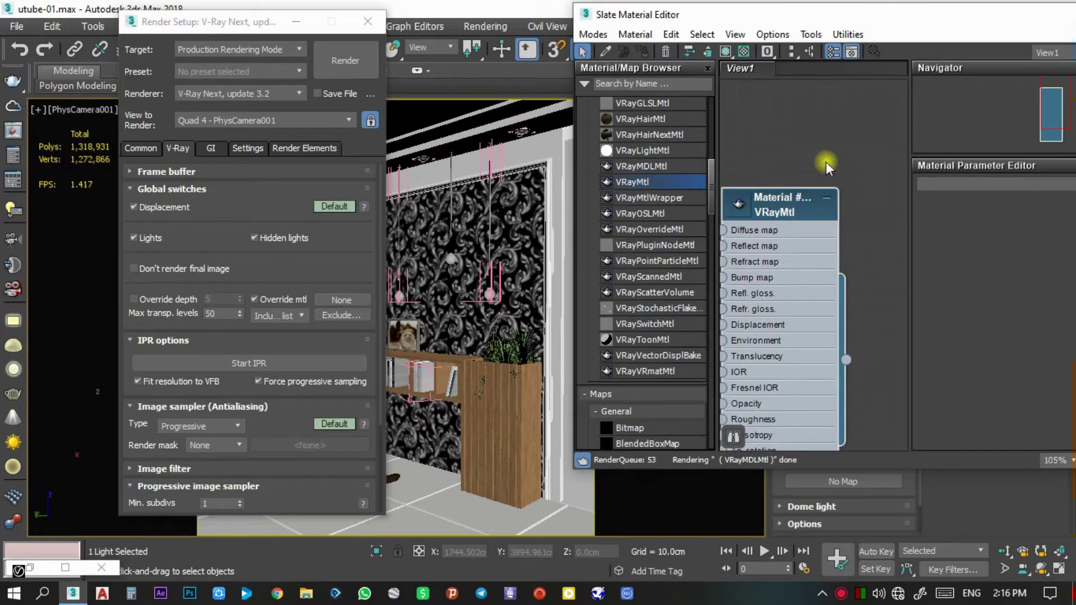
{"action": "double_click", "coordinate": [738, 202]}
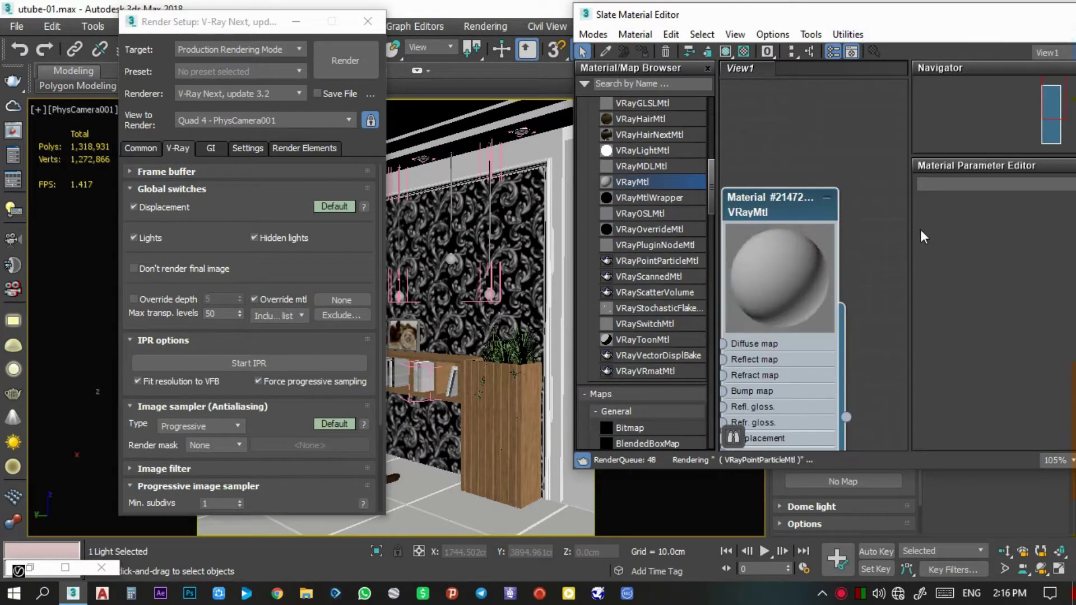
{"action": "left_click", "coordinate": [1012, 220]}
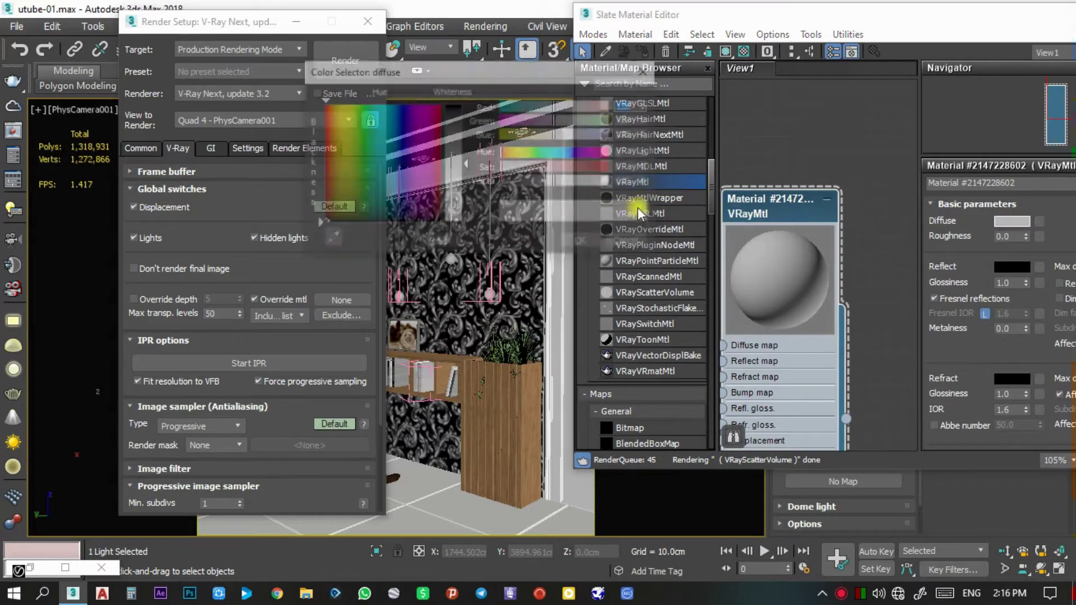
{"action": "left_click", "coordinate": [580, 242]}
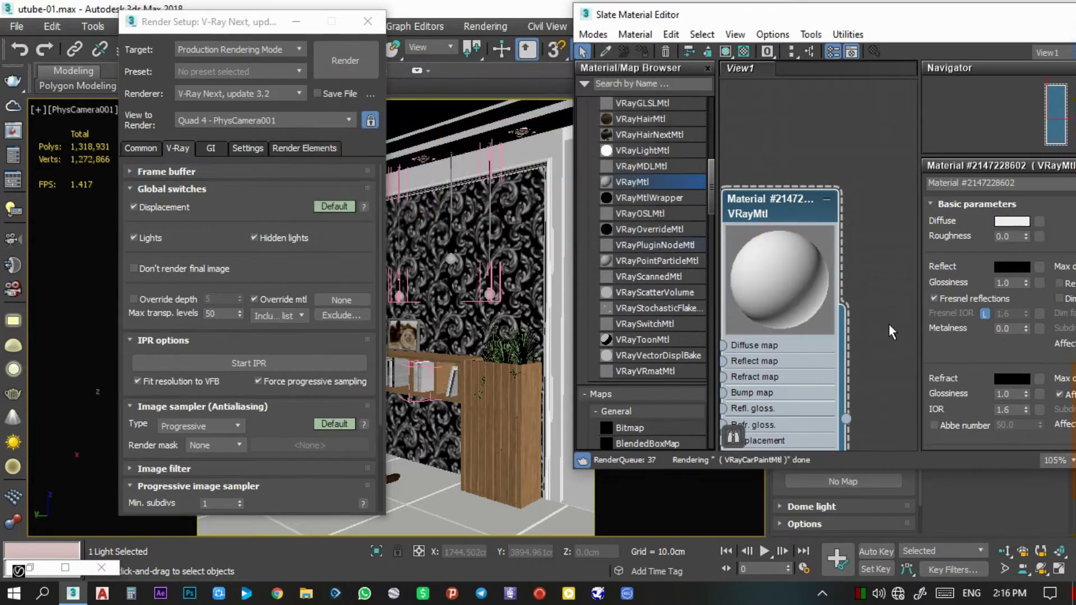
Instance it as the override material, excluding the curtains and glass, and close the editors
{"action": "left_click_drag", "start_coordinate": [855, 345], "coordinate": [342, 300]}
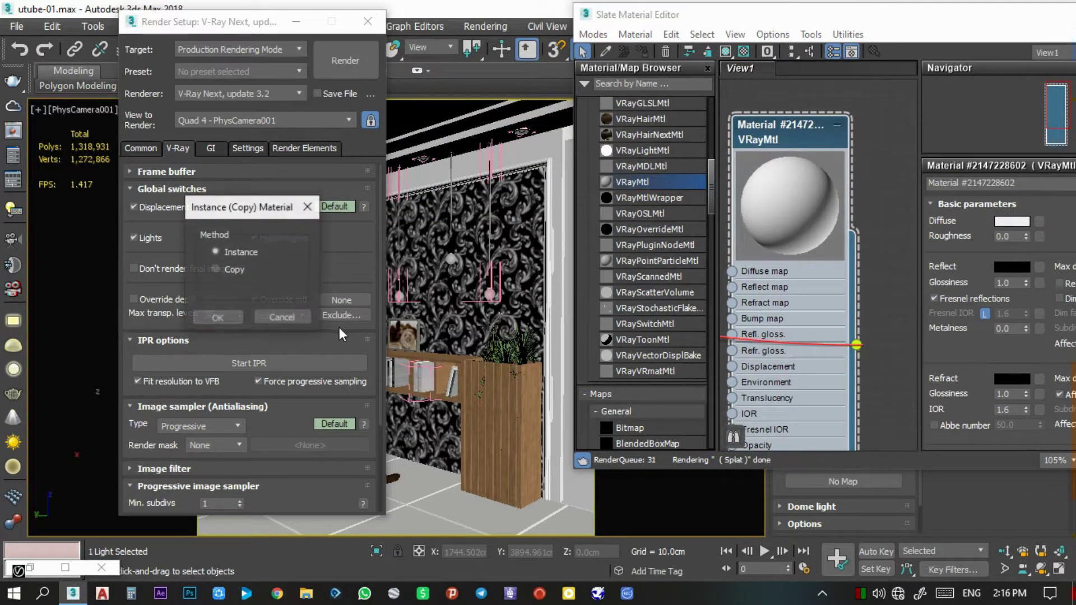
{"action": "left_click", "coordinate": [217, 318]}
{"action": "left_click", "coordinate": [340, 316]}
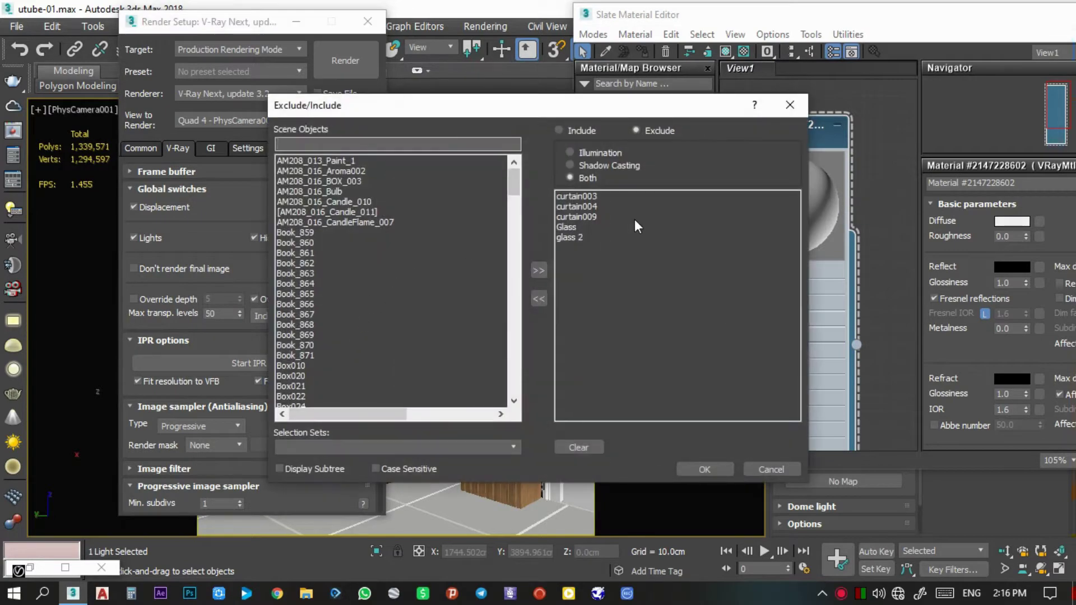
{"action": "left_click", "coordinate": [704, 469]}
{"action": "left_click_drag", "start_coordinate": [673, 14], "coordinate": [414, 36]}
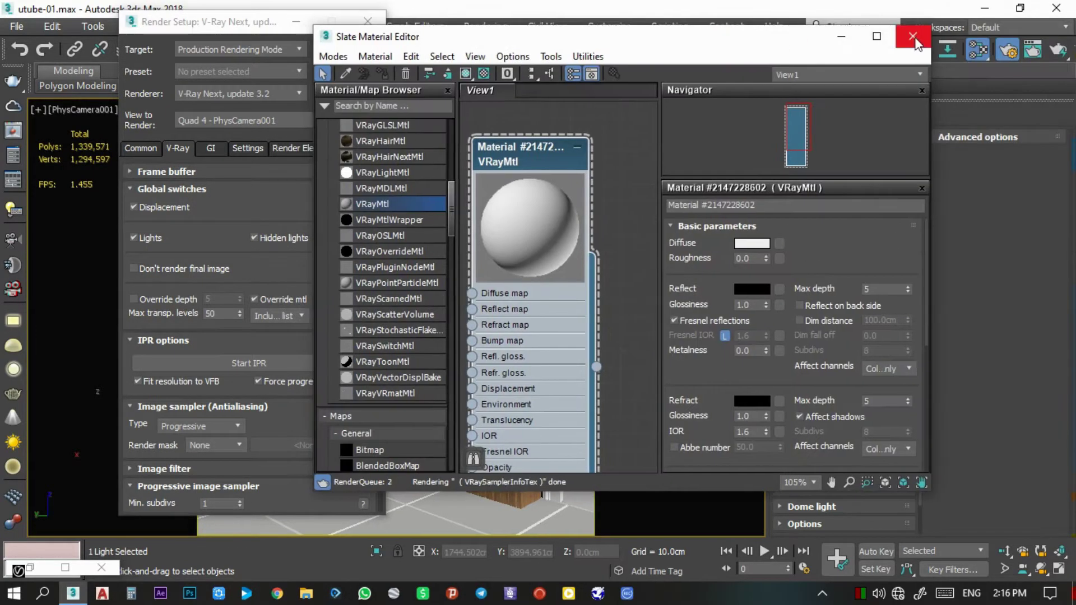
{"action": "left_click", "coordinate": [913, 36]}
{"action": "left_click_drag", "start_coordinate": [256, 22], "coordinate": [287, 26]}
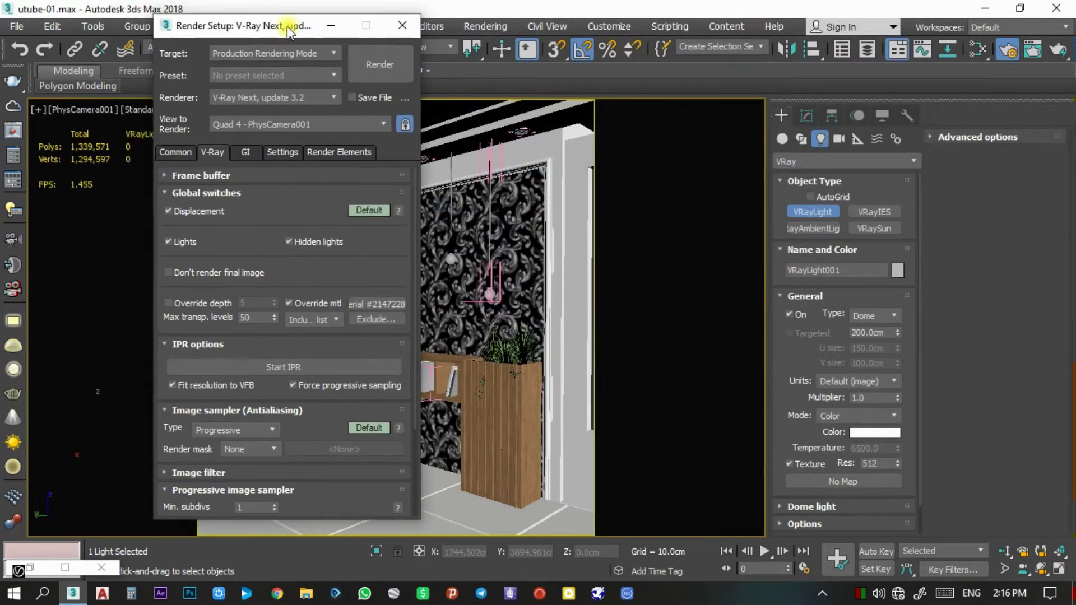
{"action": "left_click", "coordinate": [401, 22]}
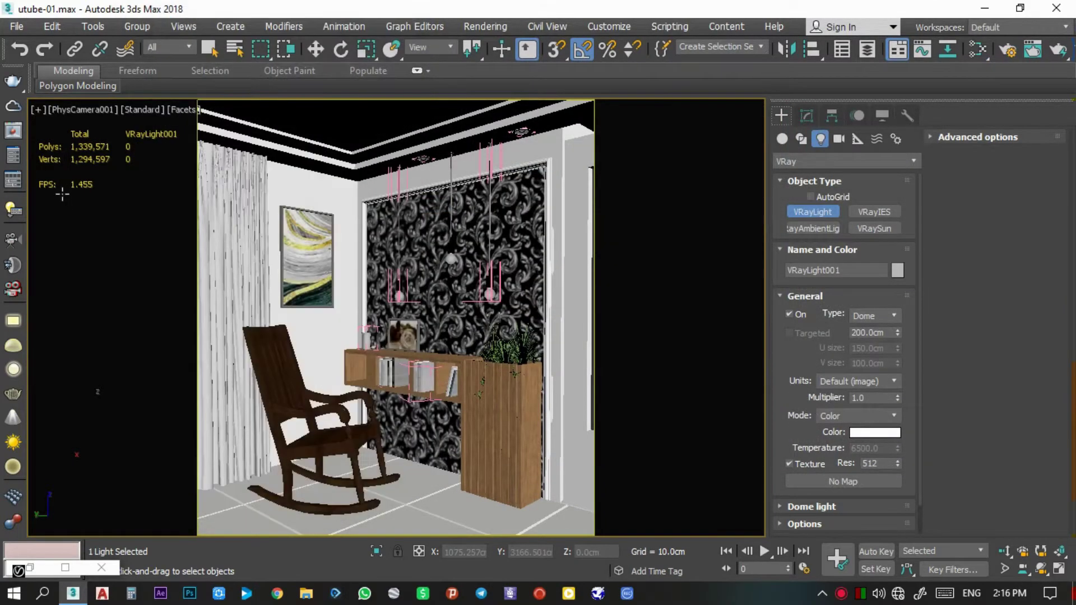
Restart a test render of the camera view and move the frame buffer aside
{"action": "key", "text": "shift+q"}
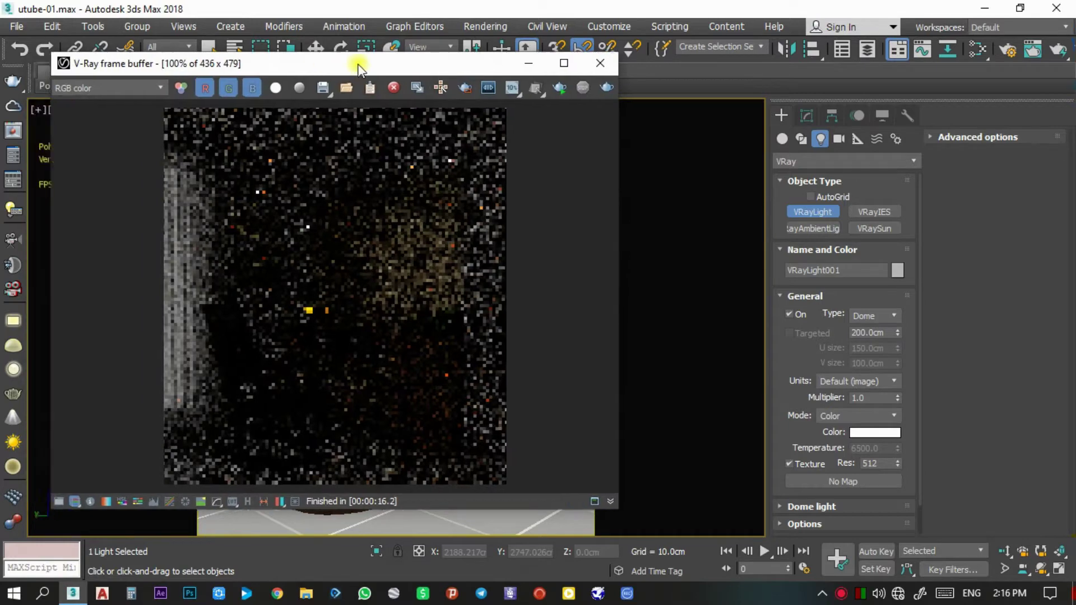
{"action": "left_click_drag", "start_coordinate": [358, 67], "coordinate": [391, 64]}
{"action": "key", "text": "shift+q"}
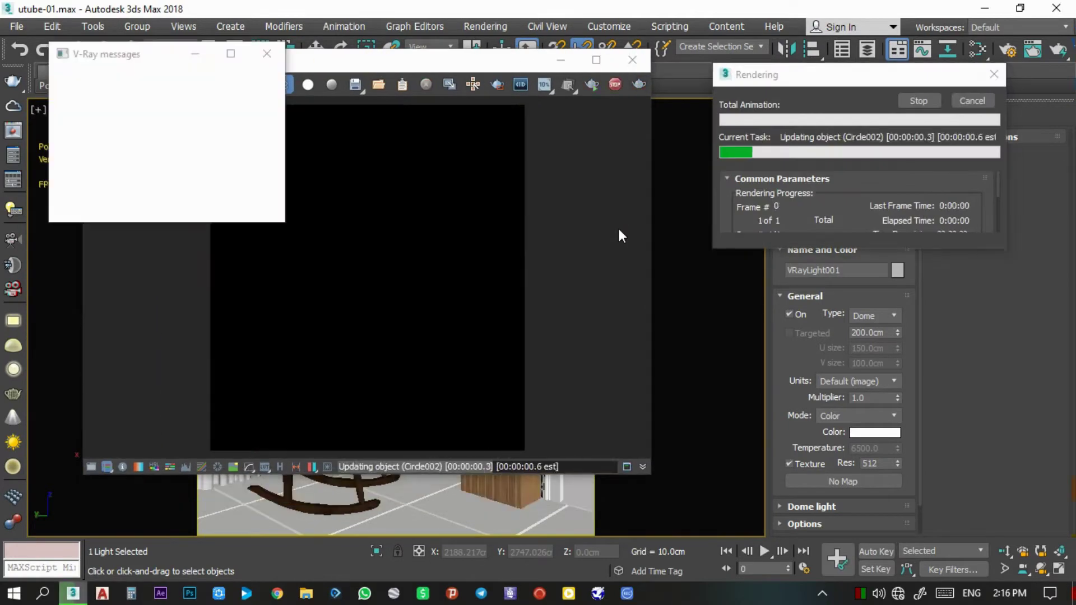
{"action": "left_click", "coordinate": [614, 85]}
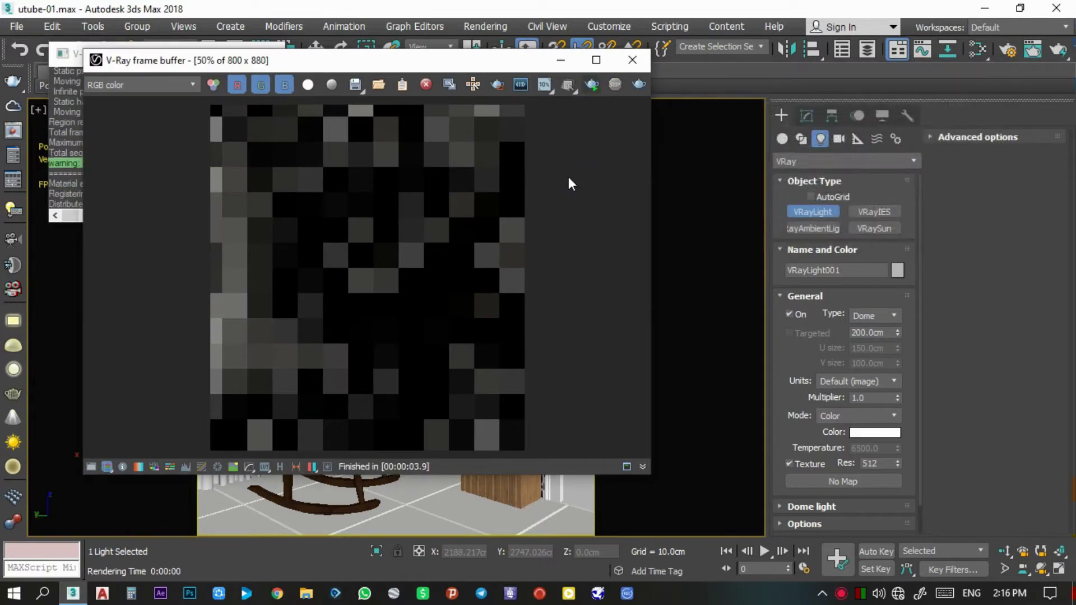
{"action": "key", "text": "shift+q"}
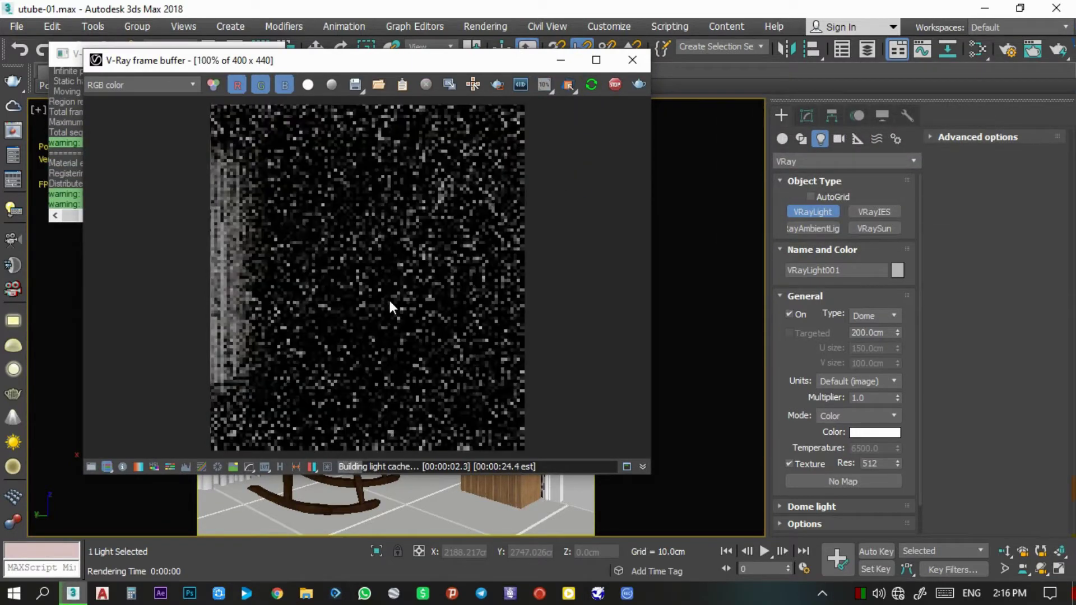
{"action": "mouse_move", "coordinate": [314, 60]}
{"action": "left_mouse_down"}
{"action": "mouse_move", "coordinate": [933, 147]}
{"action": "mouse_move", "coordinate": [835, 100]}
{"action": "left_mouse_up"}
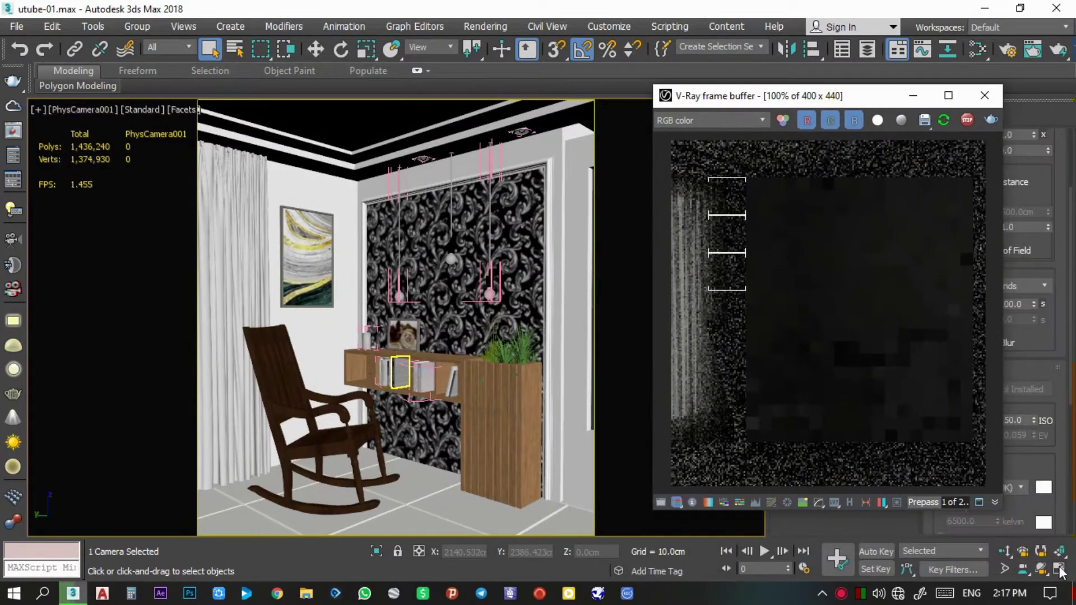
Select dome light VRayLight001 in the four-viewport layout and uncover its parameters
{"action": "left_click", "coordinate": [1059, 571]}
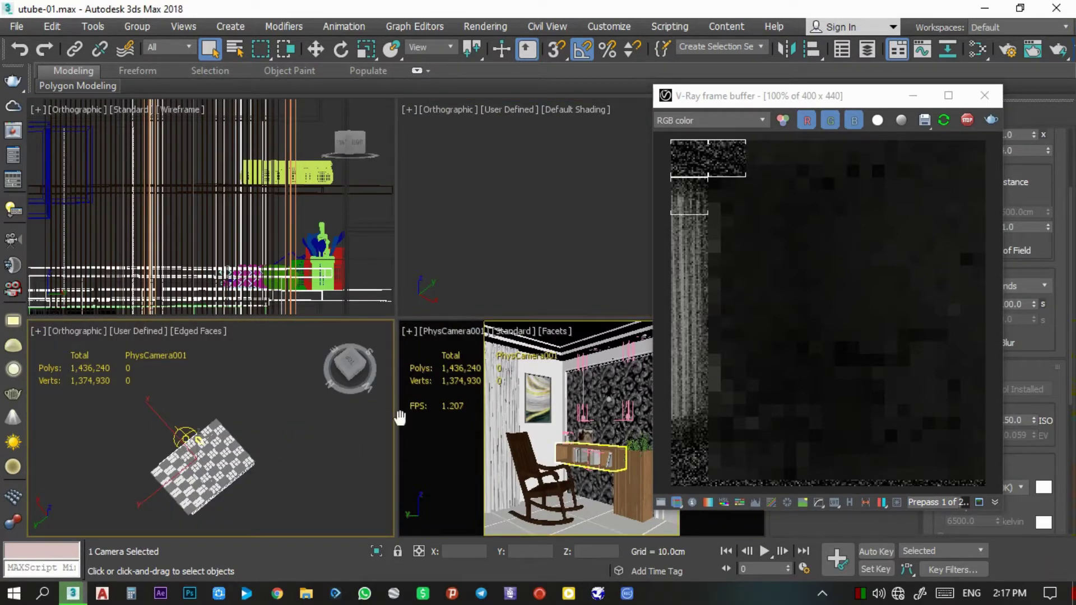
{"action": "middle_click_drag", "start_coordinate": [264, 455], "coordinate": [280, 455]}
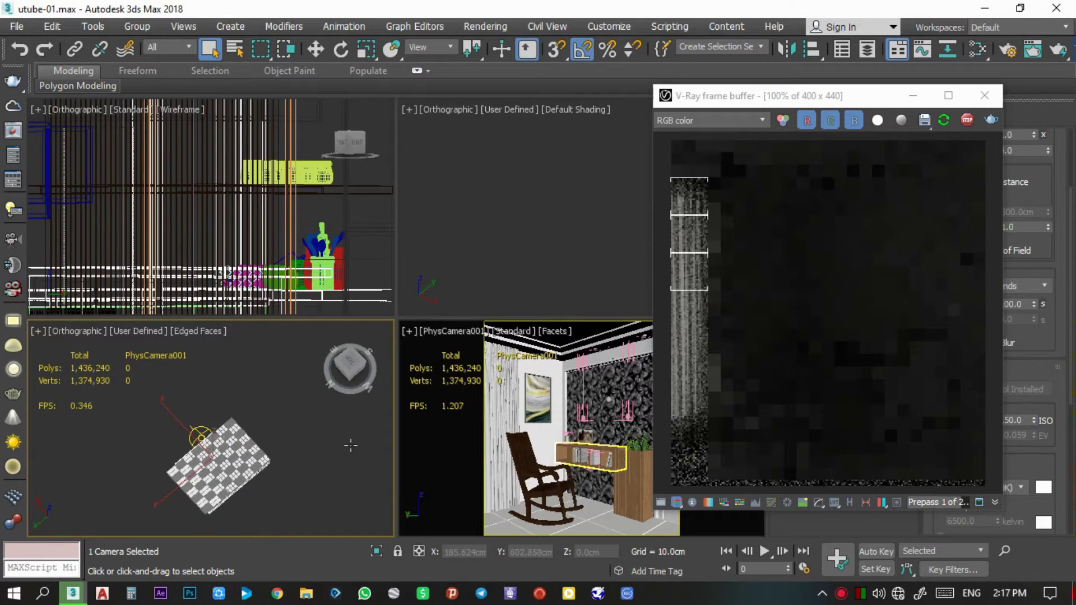
{"action": "middle_click_drag", "start_coordinate": [348, 445], "coordinate": [248, 488], "text": "alt"}
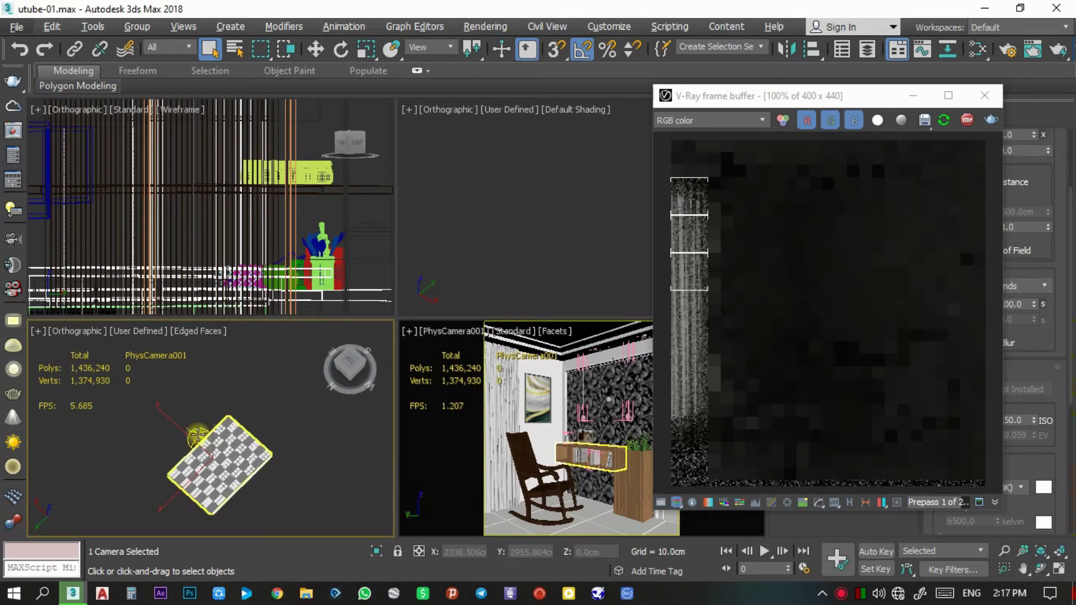
{"action": "scroll", "coordinate": [198, 436], "scroll_direction": "up", "scroll_amount": 2}
{"action": "left_click", "coordinate": [198, 438]}
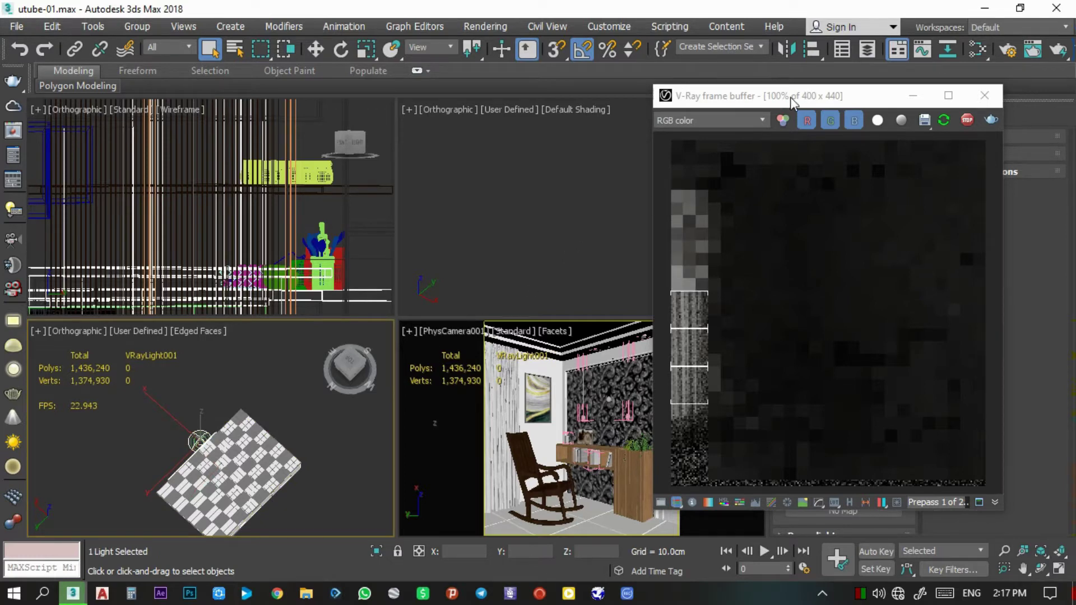
{"action": "left_click_drag", "start_coordinate": [790, 96], "coordinate": [424, 85]}
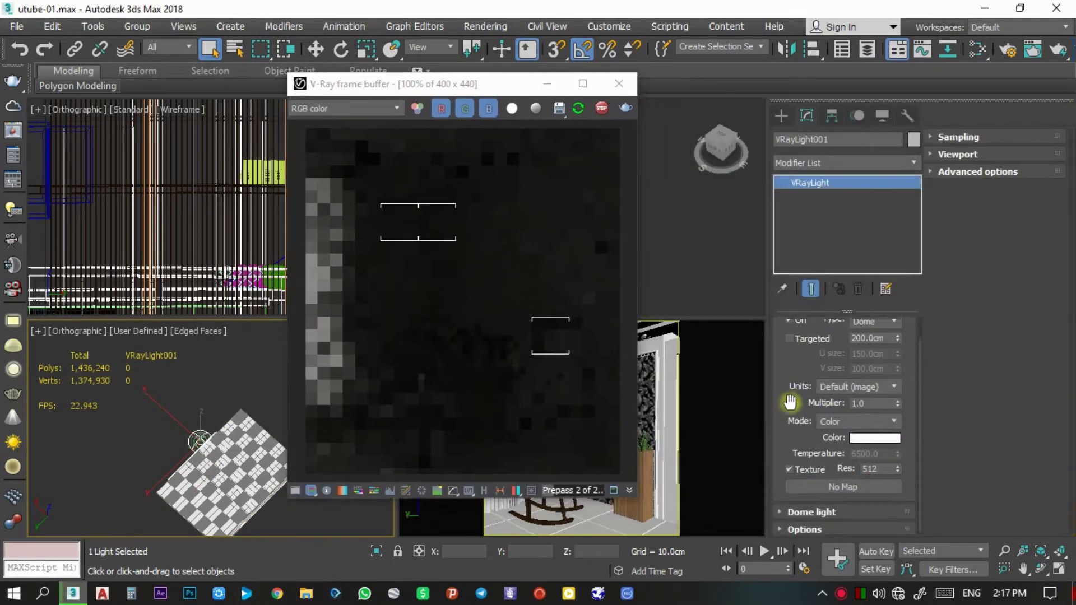
Search 'vrayhdri' and apply the found V-Ray map as the dome light texture
{"action": "left_click", "coordinate": [819, 486]}
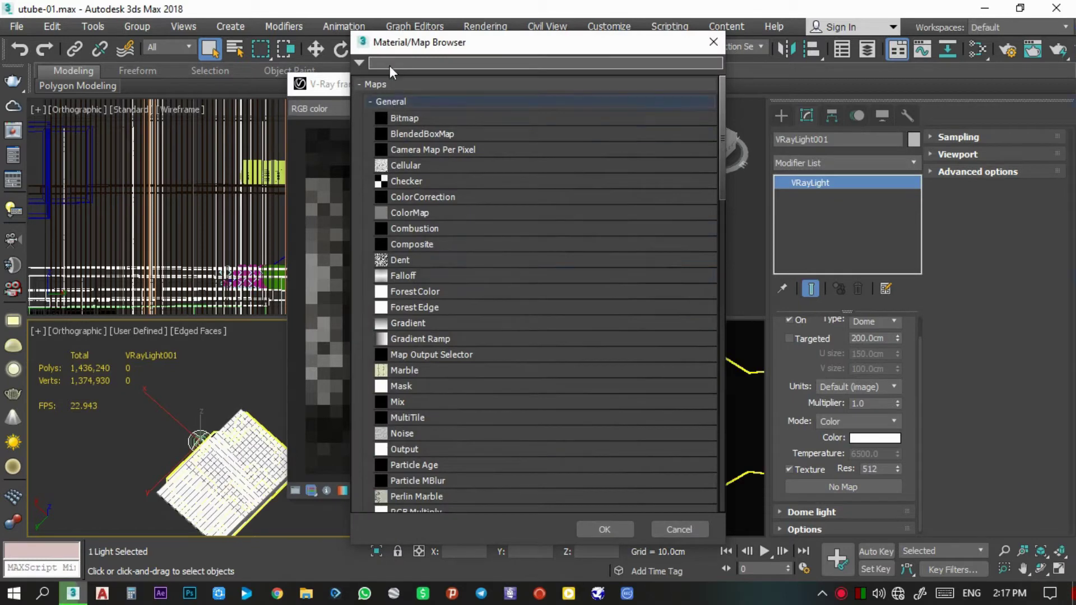
{"action": "type", "text": "vray"}
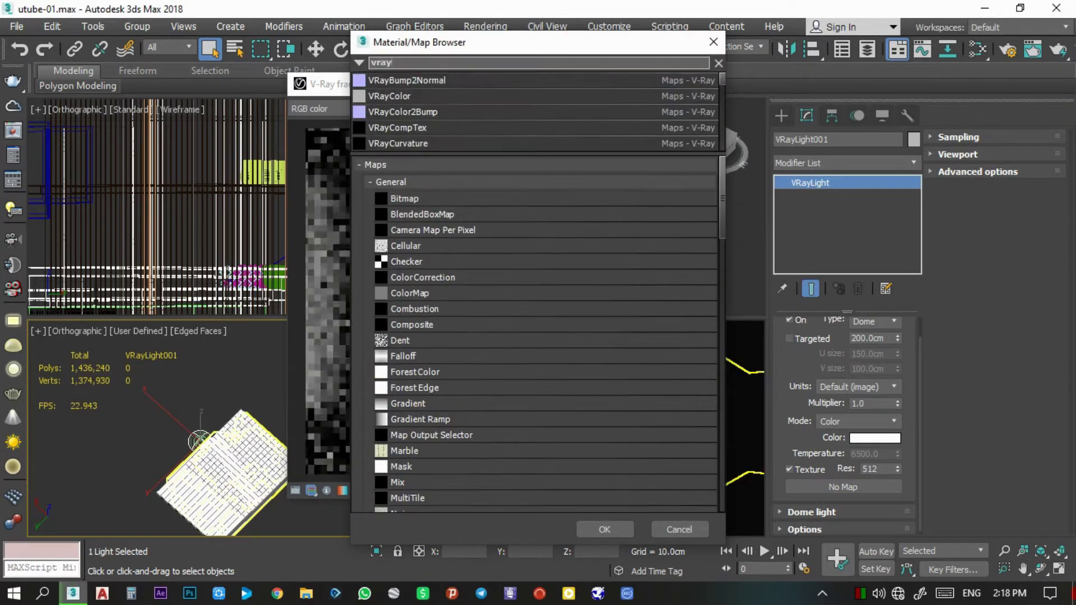
{"action": "type", "text": "hdri"}
{"action": "double_click", "coordinate": [407, 79]}
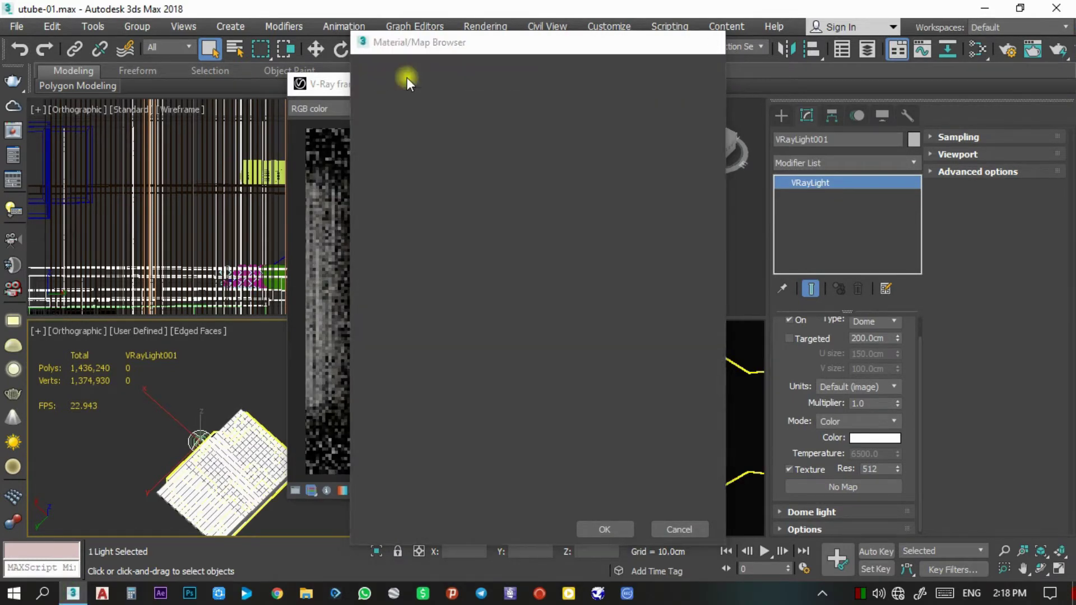
{"action": "left_click_drag", "start_coordinate": [448, 84], "coordinate": [249, 91]}
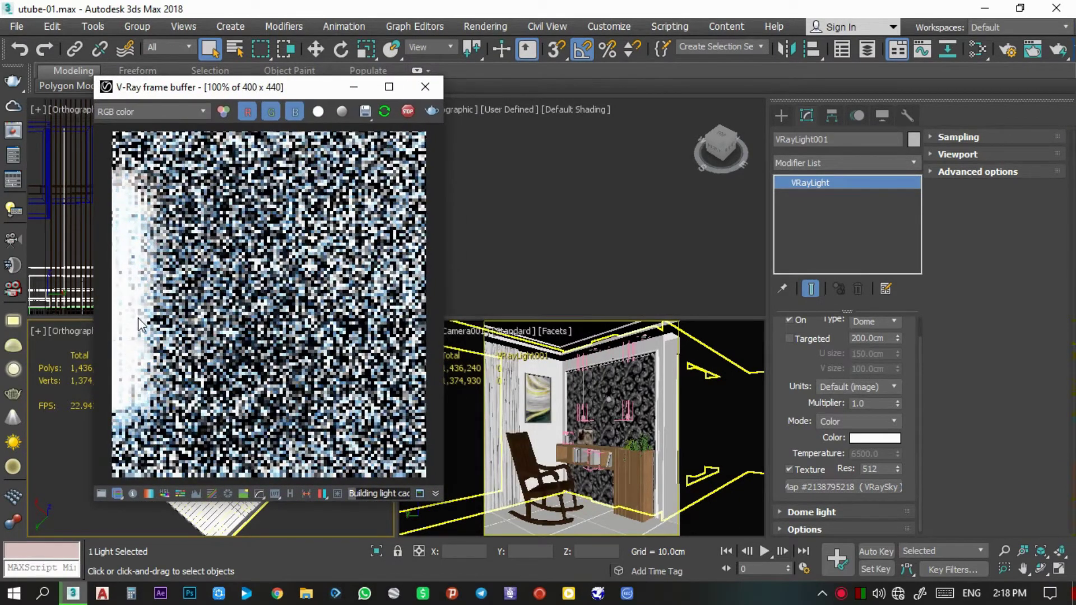
Instance the VRaySky map into the Environment Map slot
{"action": "left_click", "coordinate": [485, 26]}
{"action": "left_click", "coordinate": [507, 250]}
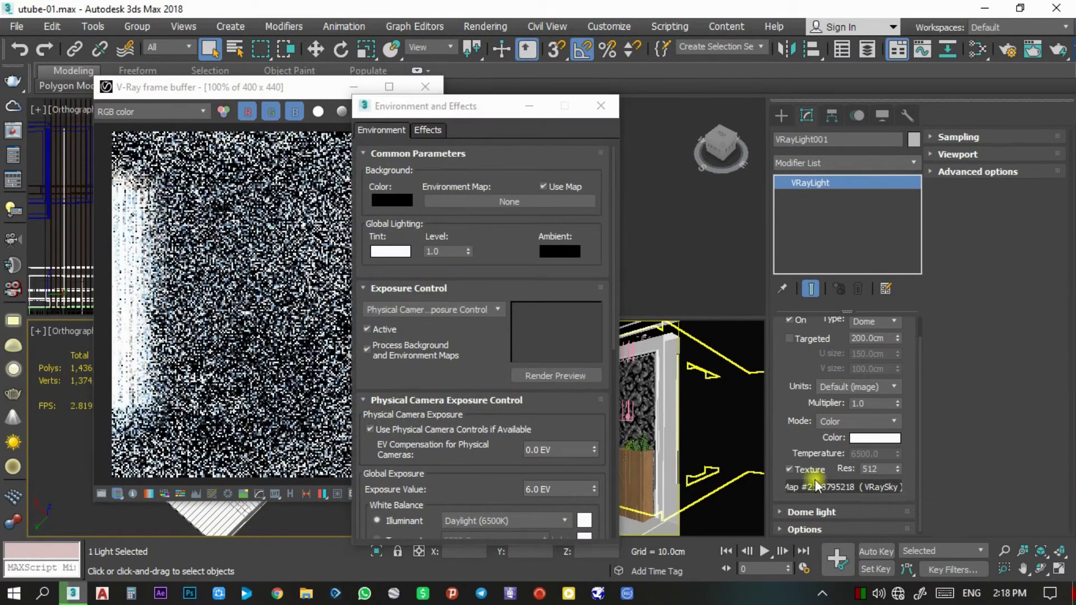
{"action": "left_click_drag", "start_coordinate": [815, 485], "coordinate": [486, 201]}
{"action": "left_click", "coordinate": [469, 374]}
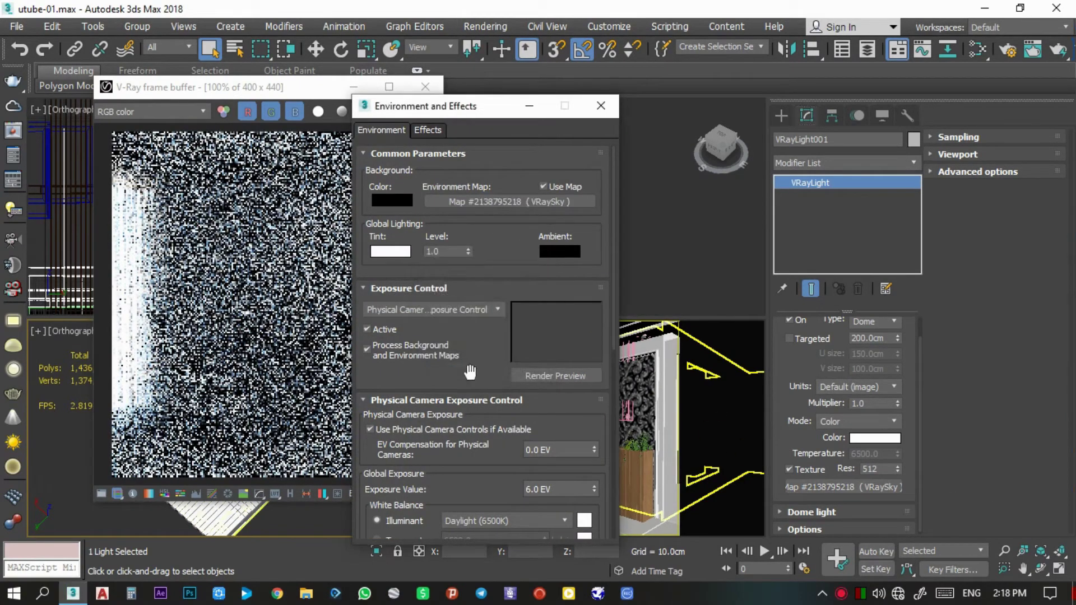
Set the dome light multiplier to 0.5 and close the Environment dialog
{"action": "double_click", "coordinate": [871, 404]}
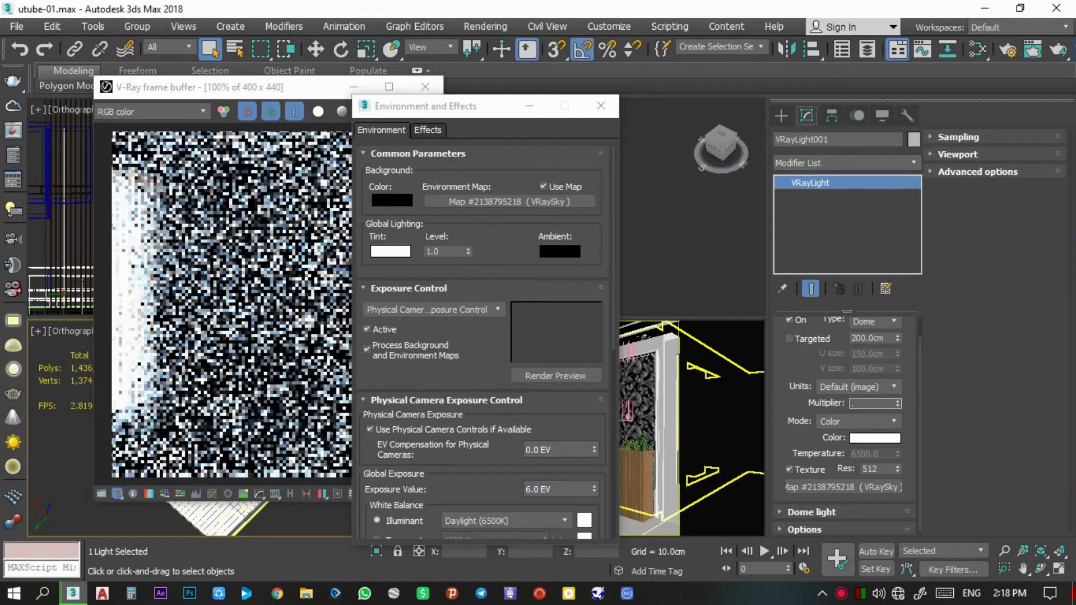
{"action": "type", "text": "0.5"}
{"action": "key", "text": "Return"}
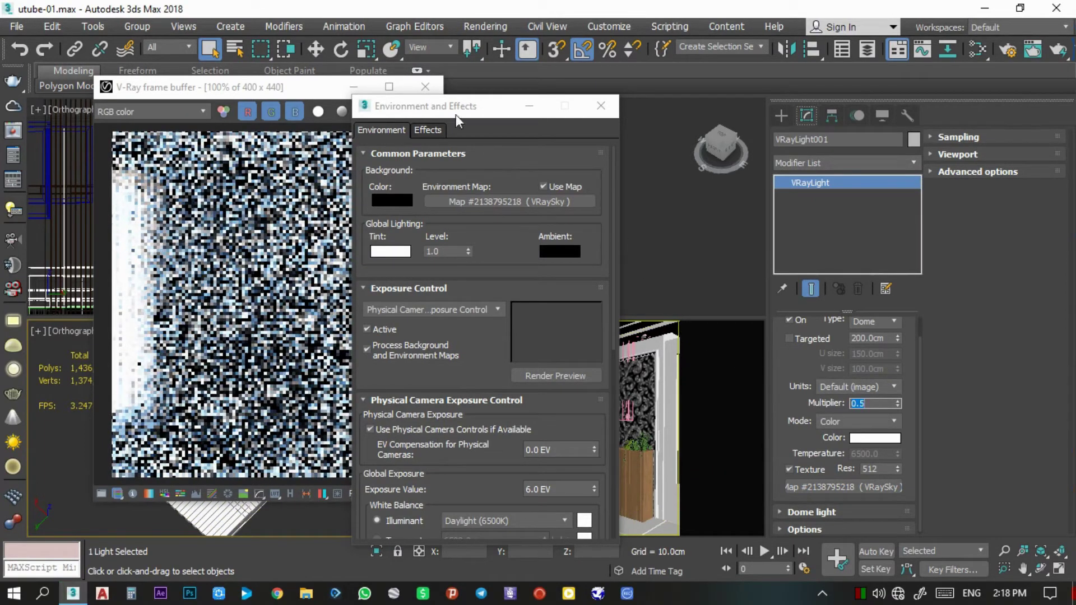
{"action": "left_click_drag", "start_coordinate": [455, 115], "coordinate": [558, 77]}
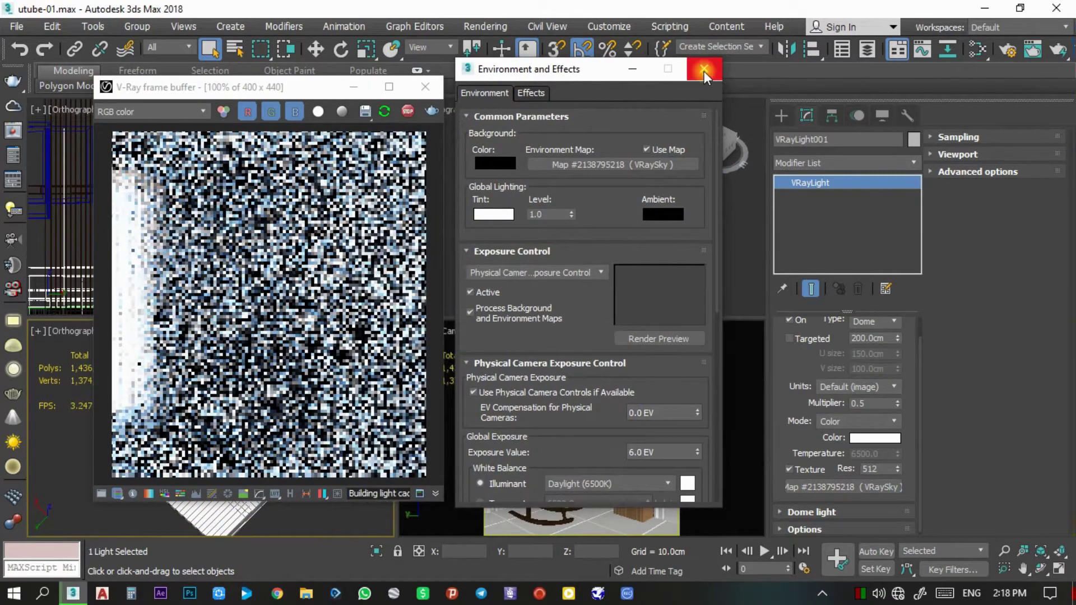
{"action": "left_click", "coordinate": [704, 72]}
{"action": "left_click_drag", "start_coordinate": [263, 97], "coordinate": [323, 96]}
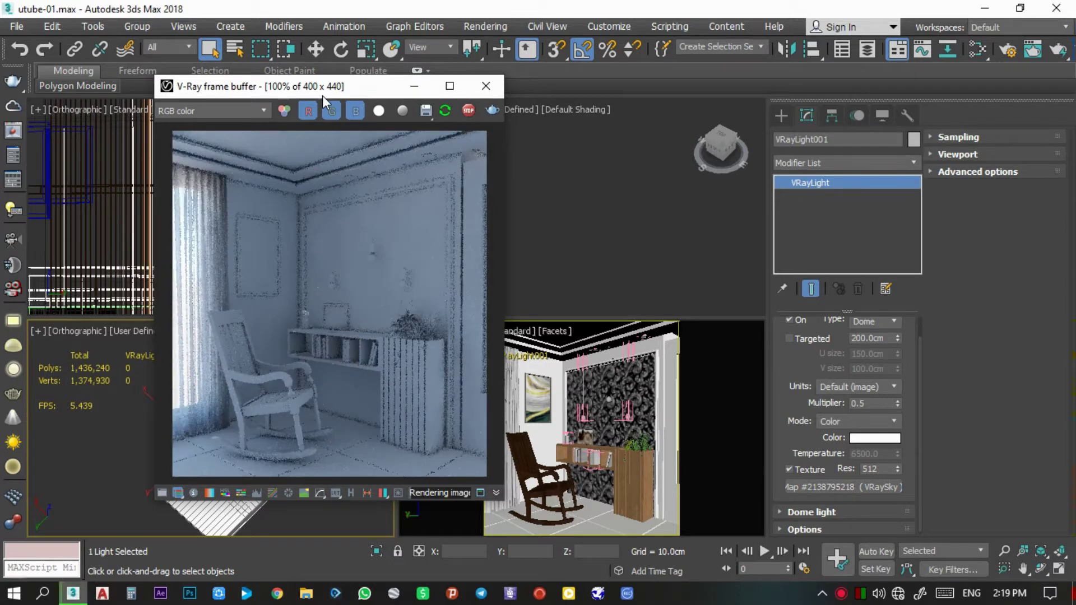
{"action": "left_click_drag", "start_coordinate": [294, 92], "coordinate": [141, 87]}
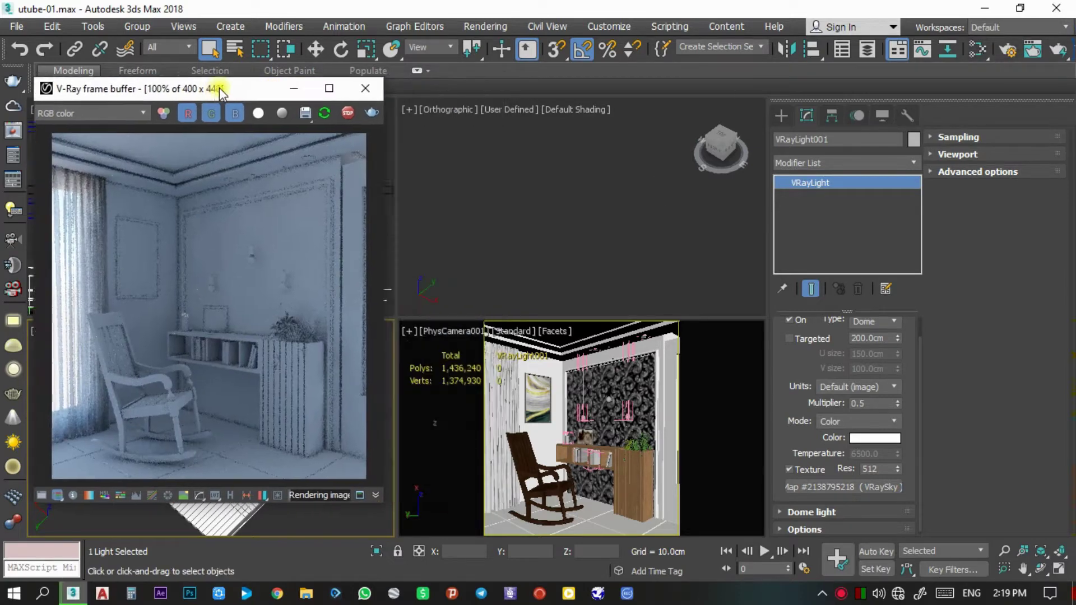
Bring the dome light's VRaySky map into the Slate Material Editor as an instance
{"action": "left_click", "coordinate": [977, 50]}
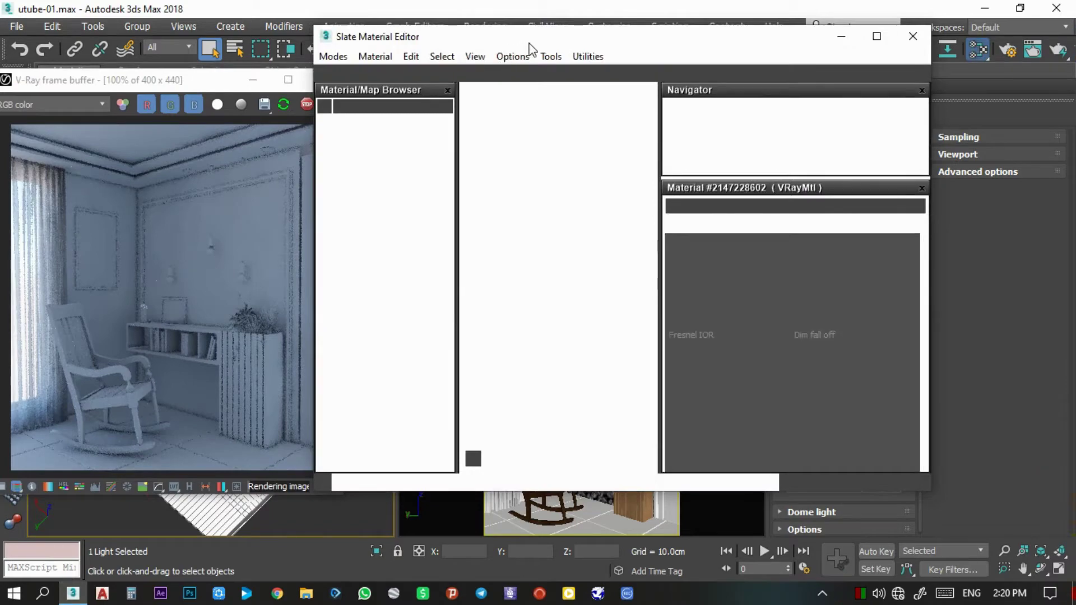
{"action": "left_click_drag", "start_coordinate": [529, 44], "coordinate": [578, 20]}
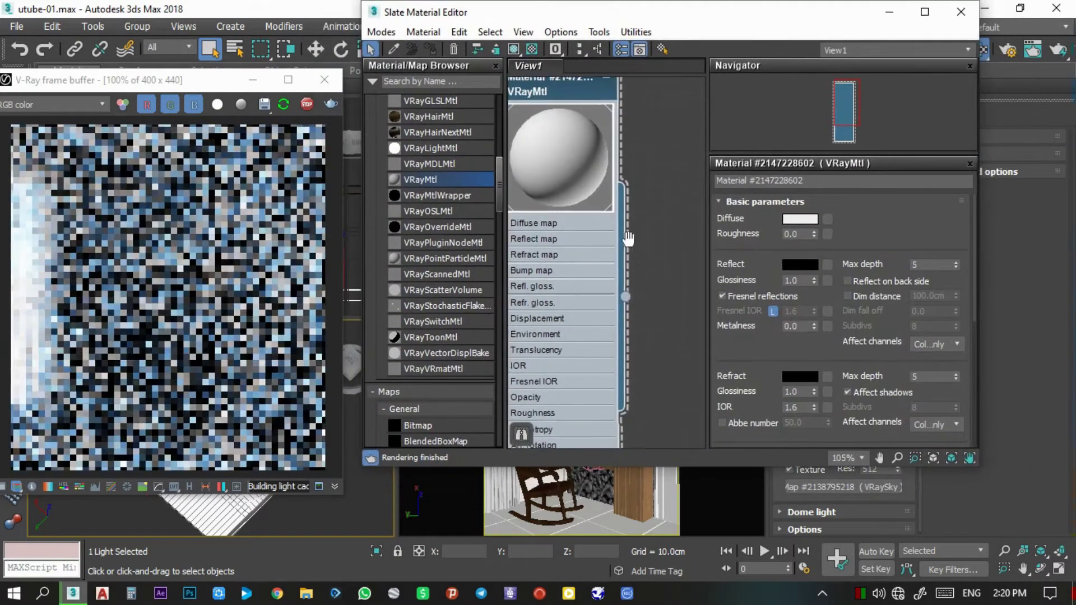
{"action": "scroll", "coordinate": [628, 238], "scroll_direction": "down", "scroll_amount": 2}
{"action": "scroll", "coordinate": [568, 230], "scroll_direction": "down", "scroll_amount": 2}
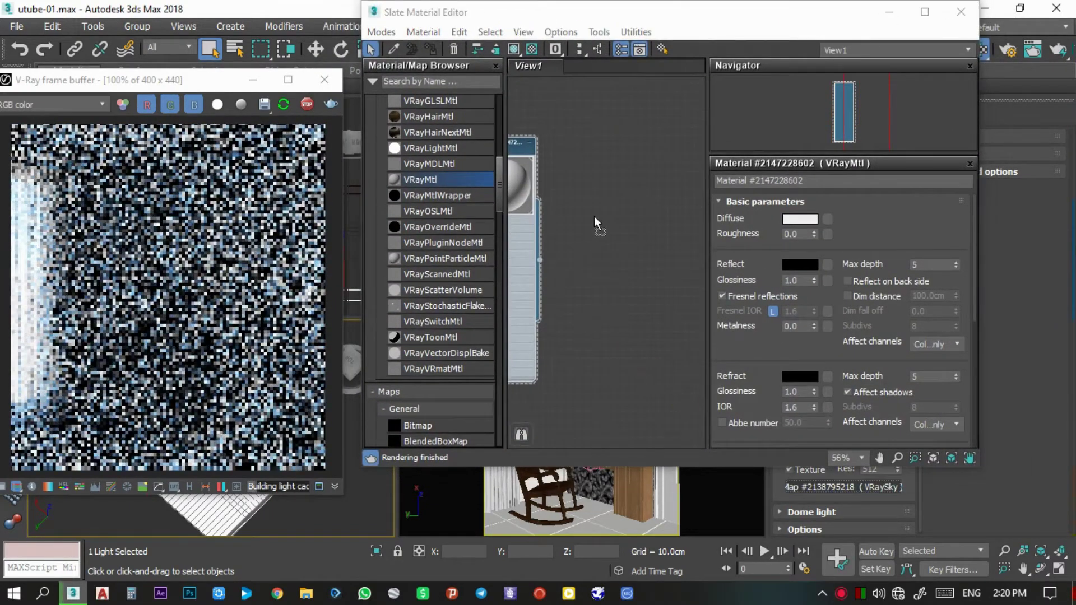
{"action": "left_click_drag", "start_coordinate": [593, 217], "coordinate": [637, 209]}
{"action": "left_click", "coordinate": [649, 292]}
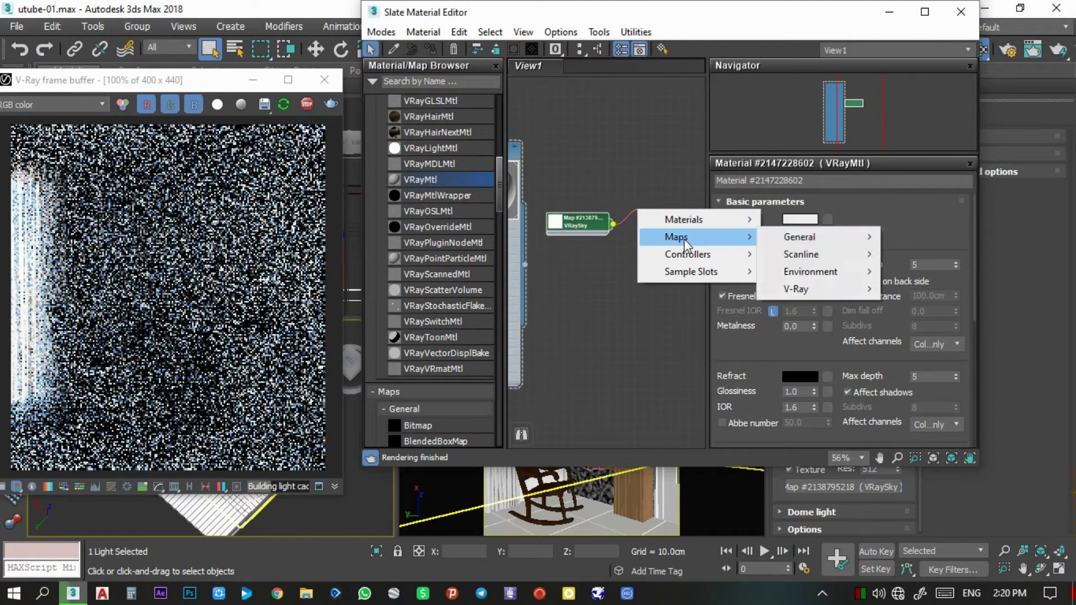
Add a Color Correction after VRaySky with saturation -72.757 and wire it into the dome texture
{"action": "left_click", "coordinate": [903, 108]}
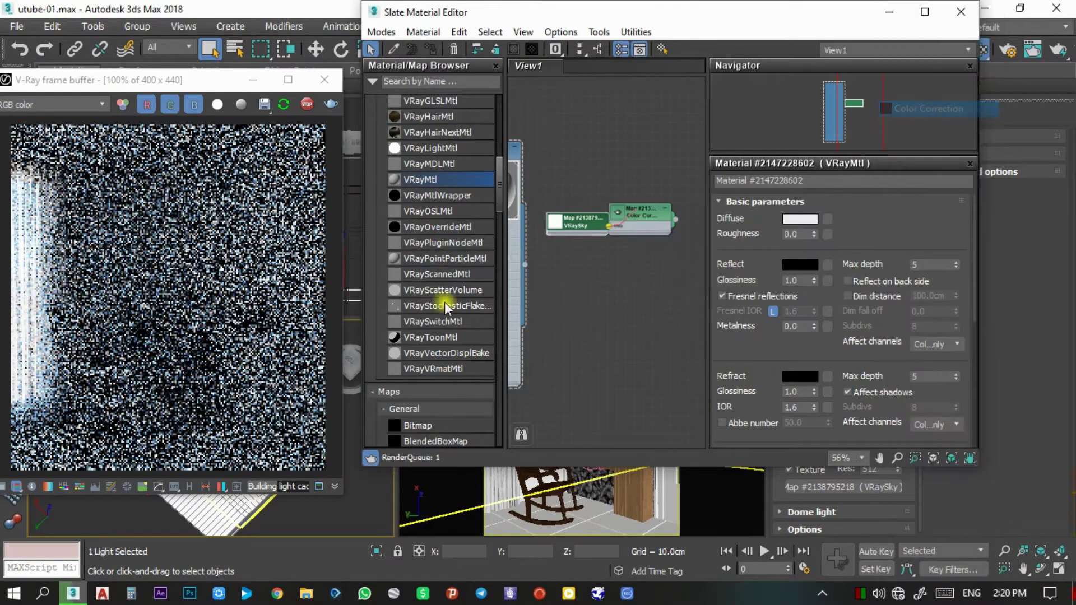
{"action": "left_click_drag", "start_coordinate": [637, 212], "coordinate": [666, 169]}
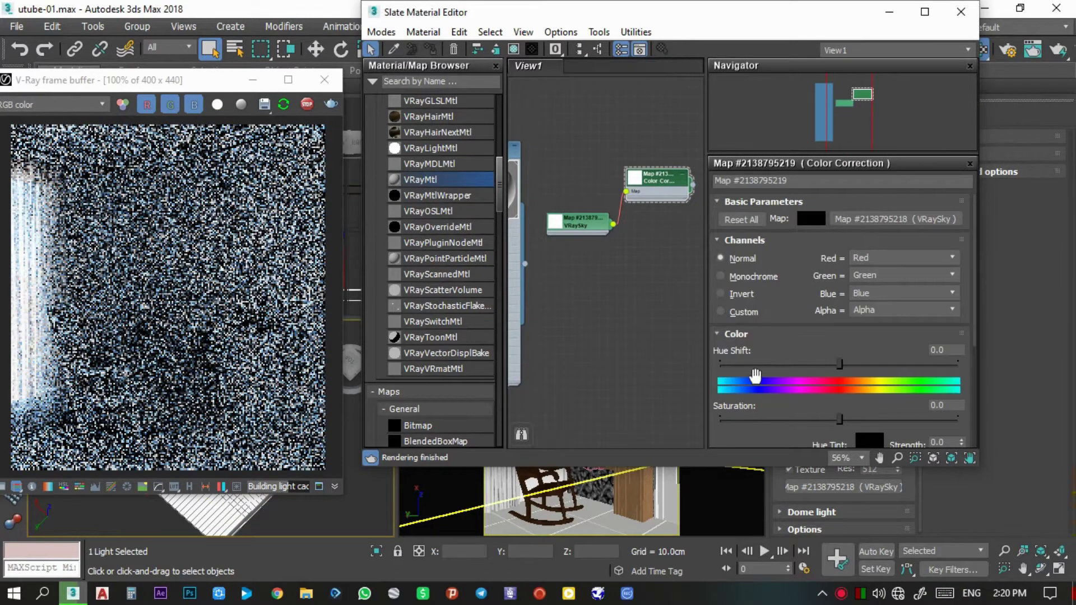
{"action": "left_click", "coordinate": [752, 419]}
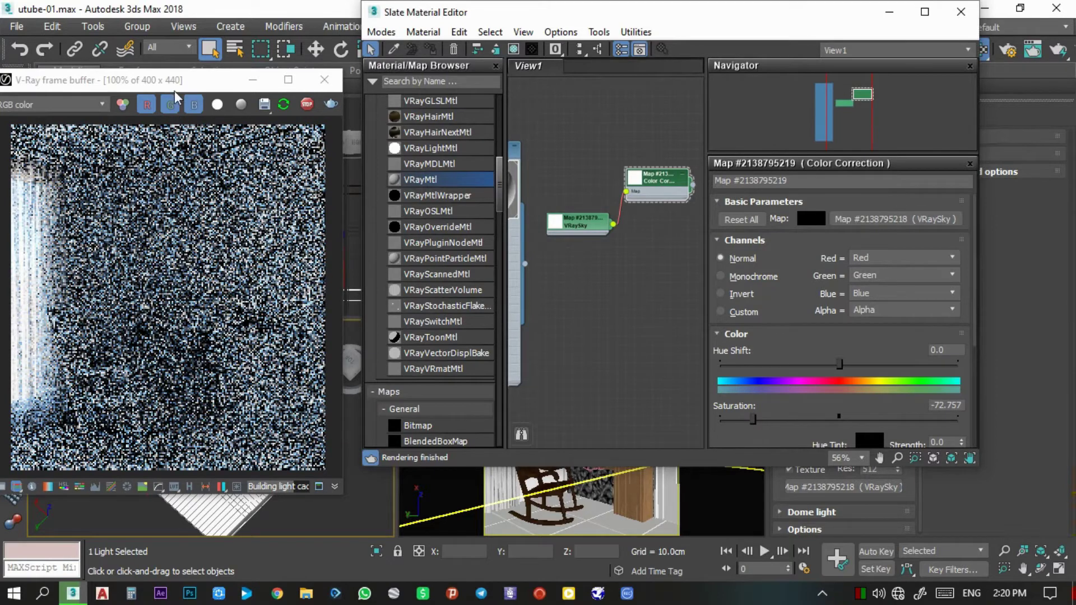
{"action": "left_click_drag", "start_coordinate": [207, 79], "coordinate": [210, 60]}
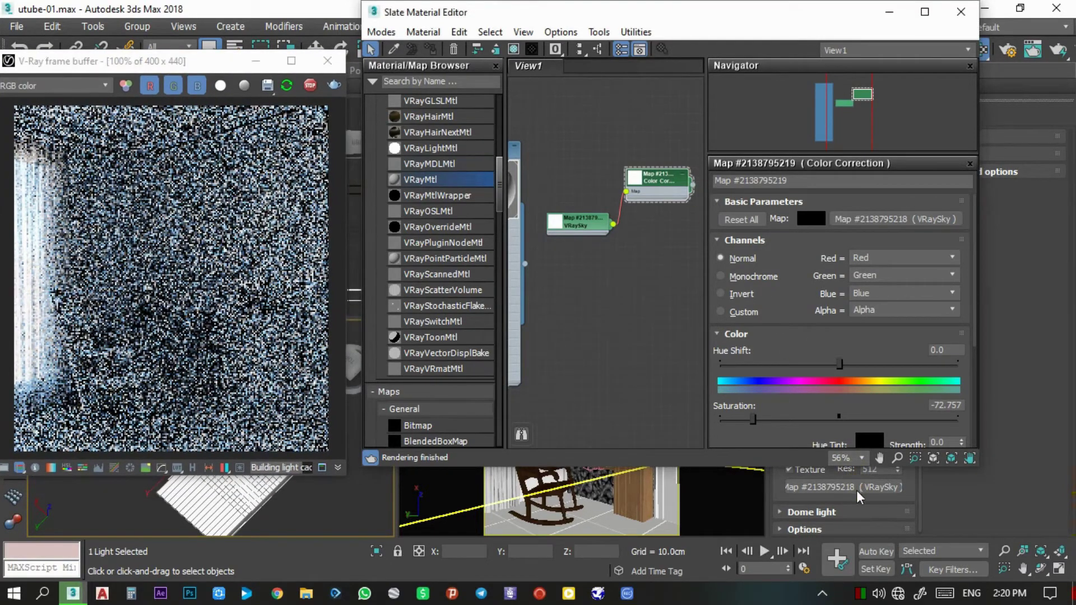
{"action": "left_click_drag", "start_coordinate": [675, 19], "coordinate": [661, 22]}
{"action": "mouse_move", "coordinate": [652, 177]}
{"action": "left_mouse_down"}
{"action": "mouse_move", "coordinate": [636, 167]}
{"action": "mouse_move", "coordinate": [811, 489]}
{"action": "left_mouse_up"}
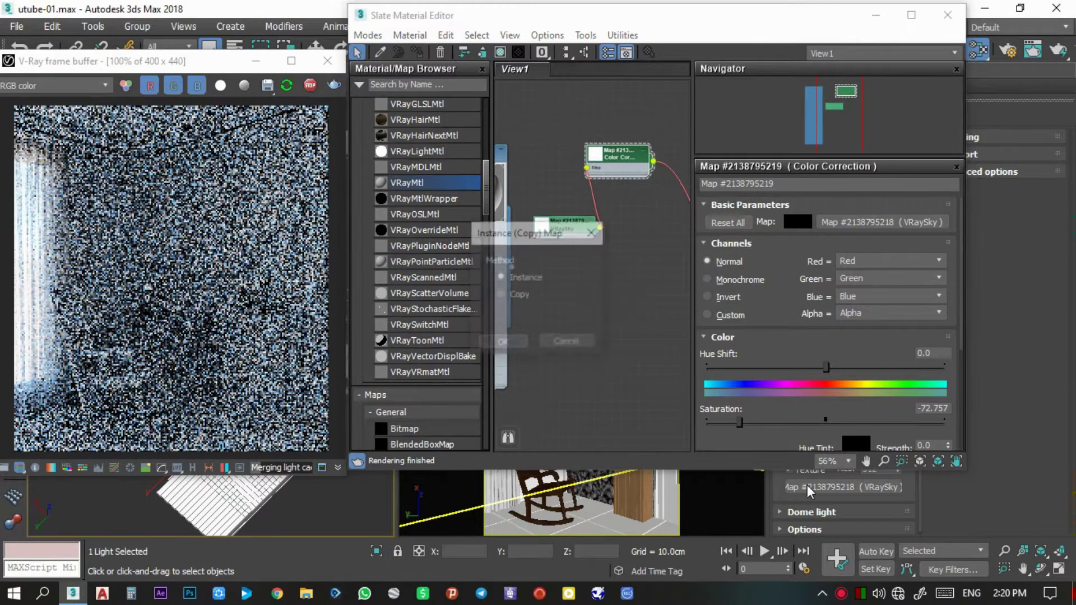
{"action": "left_click", "coordinate": [502, 343]}
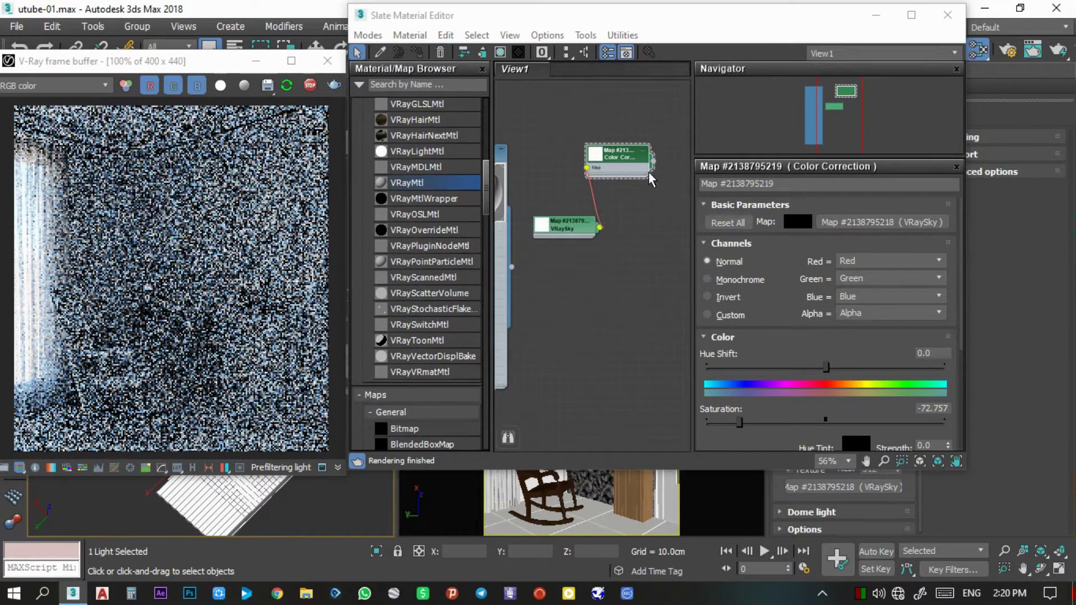
{"action": "mouse_move", "coordinate": [553, 21]}
{"action": "left_mouse_down"}
{"action": "mouse_move", "coordinate": [583, 32]}
{"action": "mouse_move", "coordinate": [631, 79]}
{"action": "left_mouse_up"}
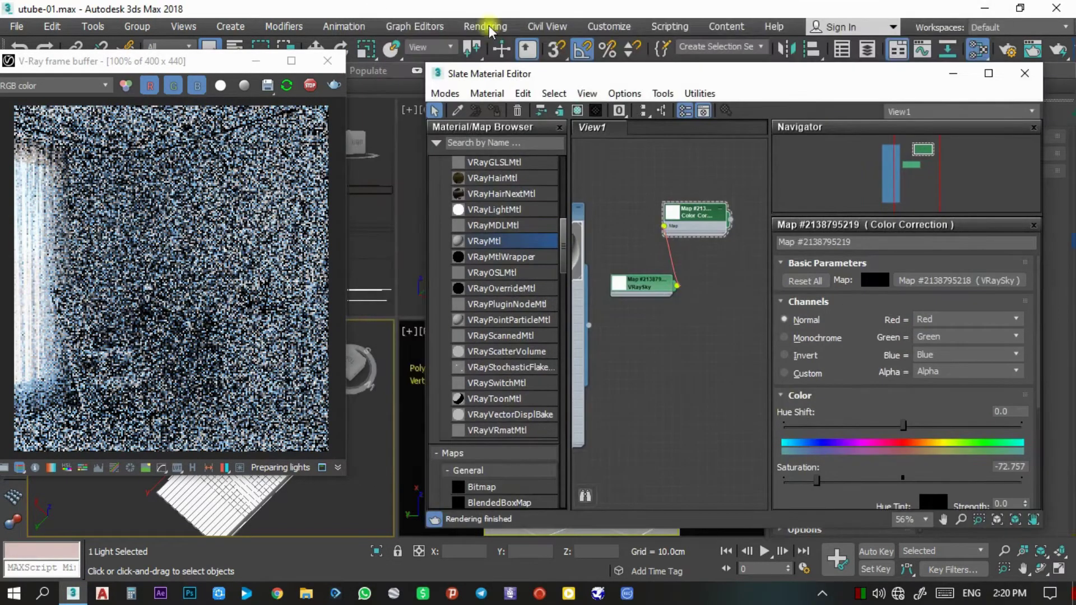
Plug the Color Correction map into the environment background as an instance
{"action": "left_click", "coordinate": [489, 25]}
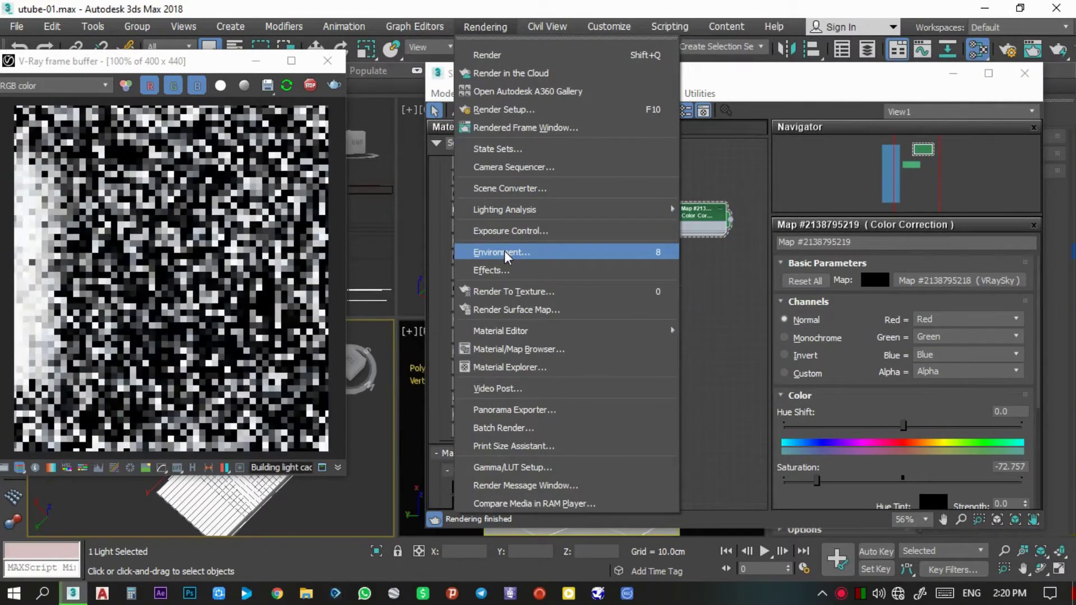
{"action": "left_click", "coordinate": [487, 26]}
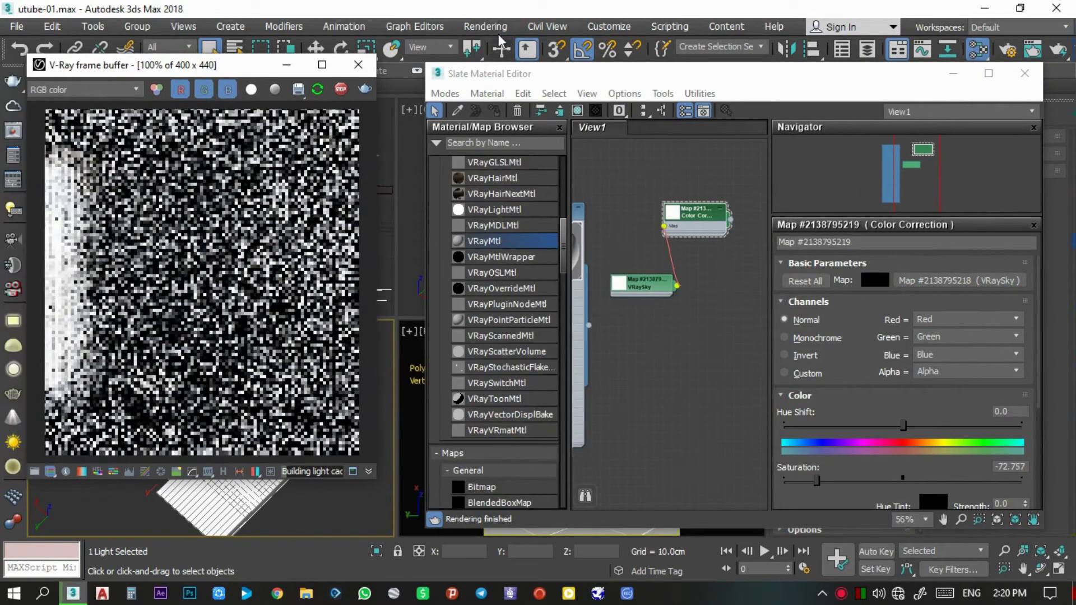
{"action": "left_click", "coordinate": [487, 26]}
{"action": "left_click", "coordinate": [621, 315]}
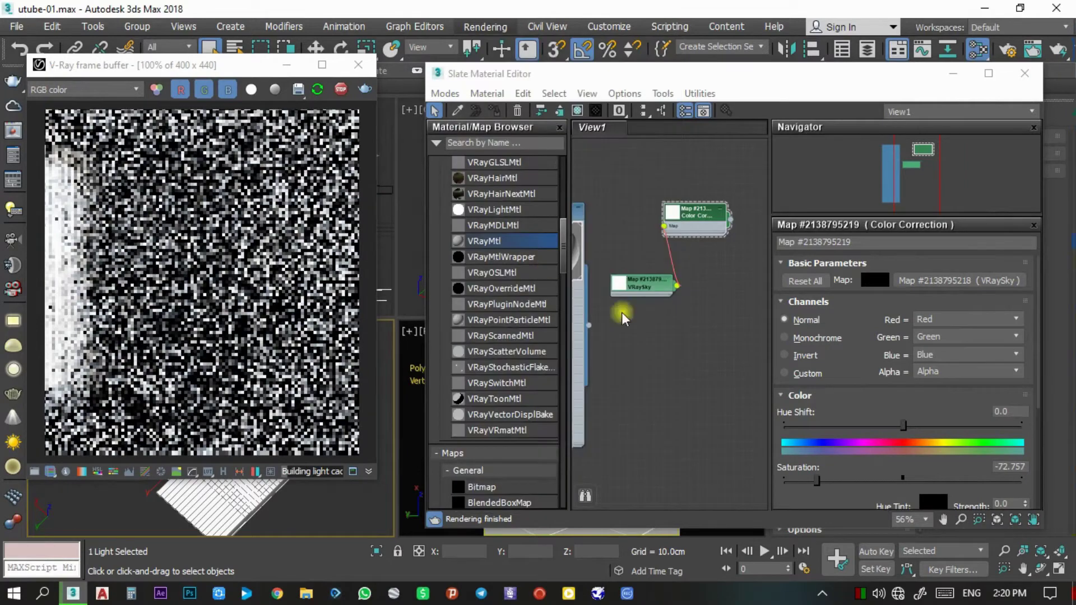
{"action": "left_click", "coordinate": [734, 219]}
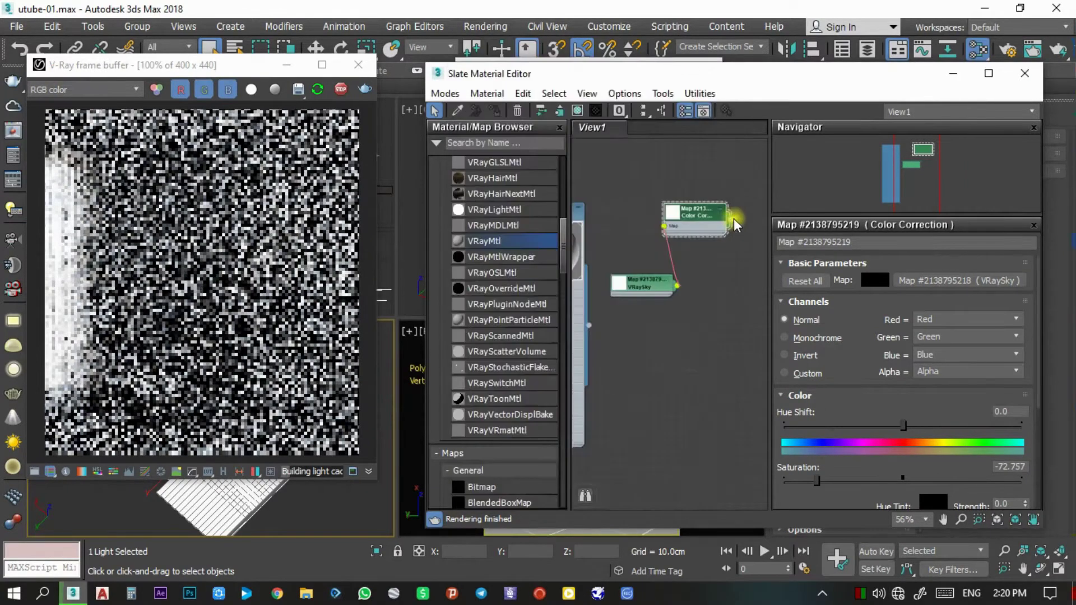
{"action": "right_click", "coordinate": [704, 191]}
{"action": "left_click_drag", "start_coordinate": [675, 76], "coordinate": [895, 59]}
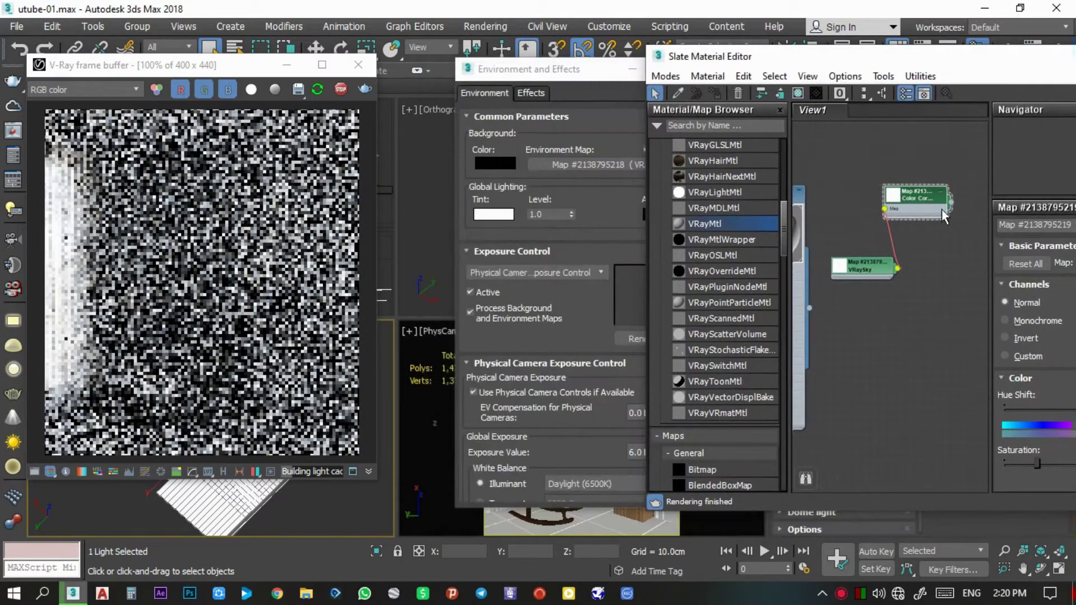
{"action": "left_click_drag", "start_coordinate": [949, 203], "coordinate": [612, 164]}
{"action": "left_click", "coordinate": [568, 342]}
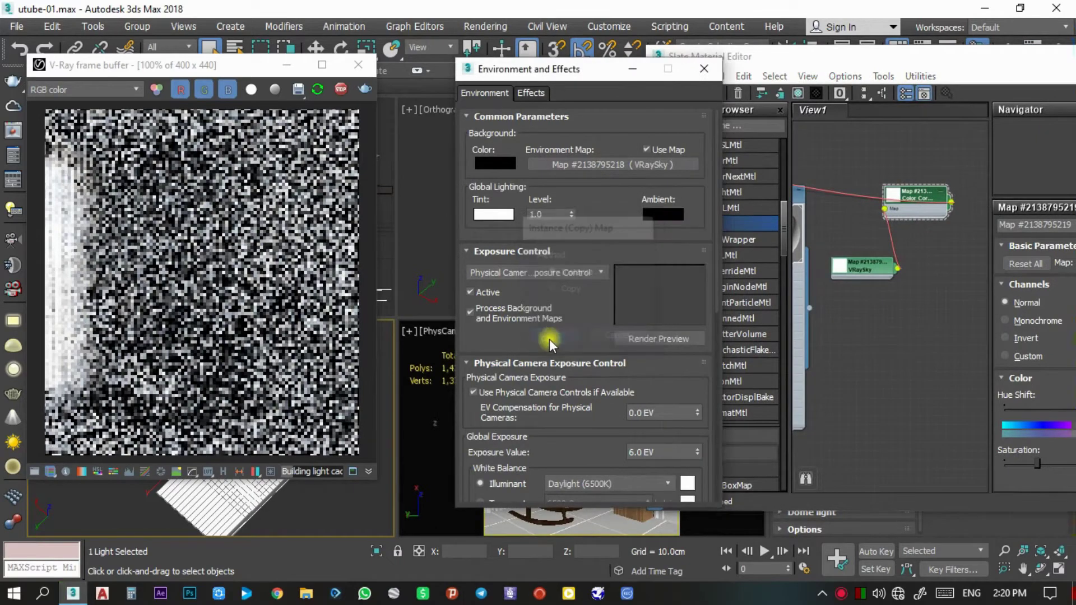
{"action": "left_click_drag", "start_coordinate": [174, 67], "coordinate": [189, 69]}
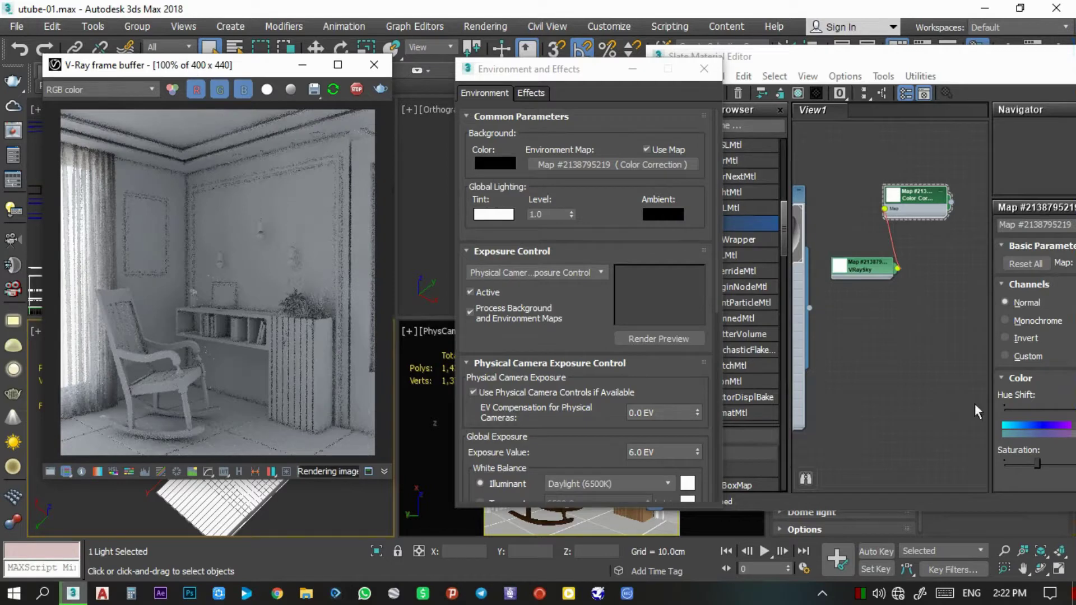
Close the V-Ray frame buffer, messages window, Environment dialog and Slate Material Editor
{"action": "left_click", "coordinate": [374, 72]}
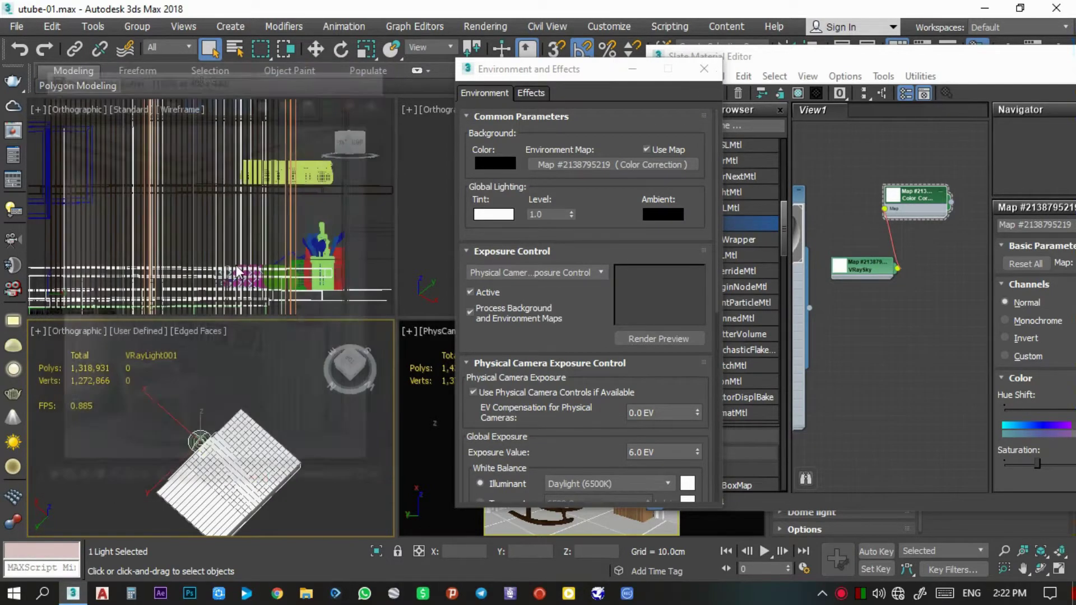
{"action": "left_click", "coordinate": [707, 96]}
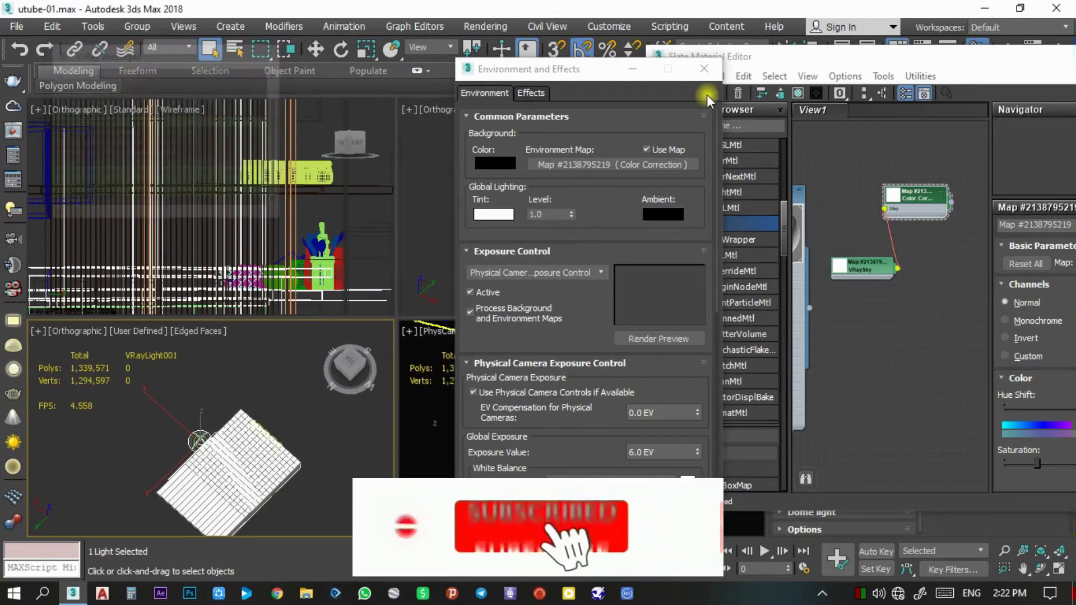
{"action": "left_click", "coordinate": [704, 69]}
{"action": "left_click_drag", "start_coordinate": [720, 56], "coordinate": [373, 41]}
{"action": "left_click", "coordinate": [860, 40]}
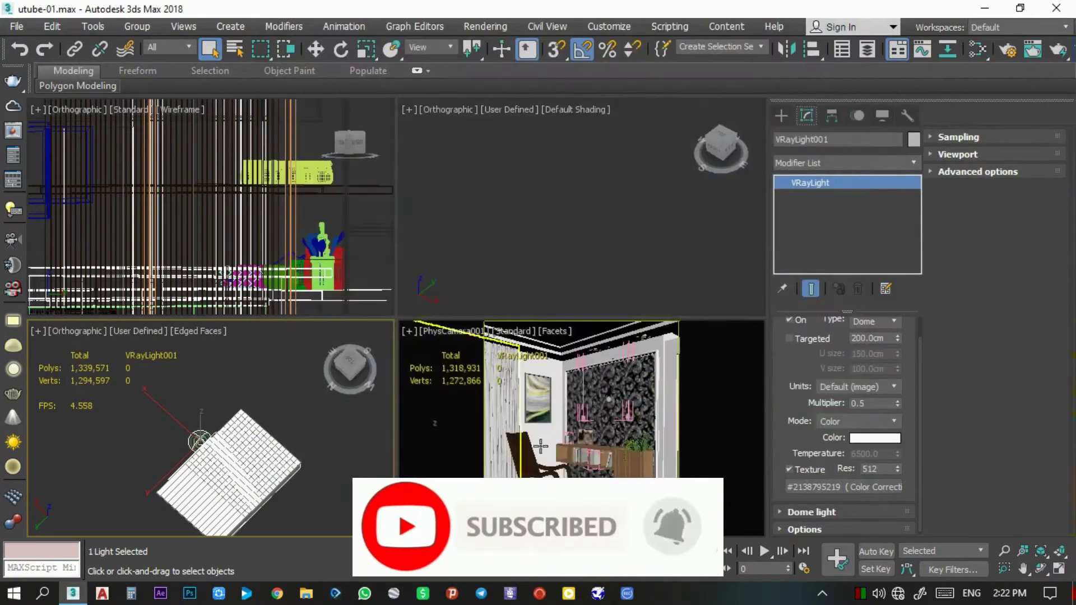
Maximize the camera viewport, switch to perspective, and orbit toward the curtained window wall
{"action": "right_click", "coordinate": [540, 446]}
{"action": "key", "text": "alt+w"}
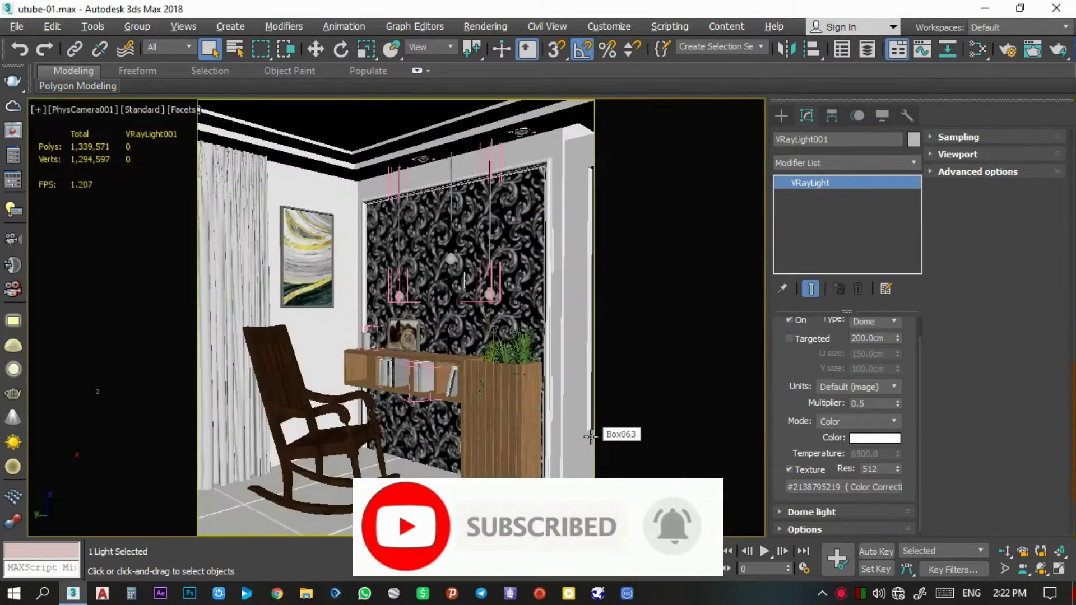
{"action": "key", "text": "p"}
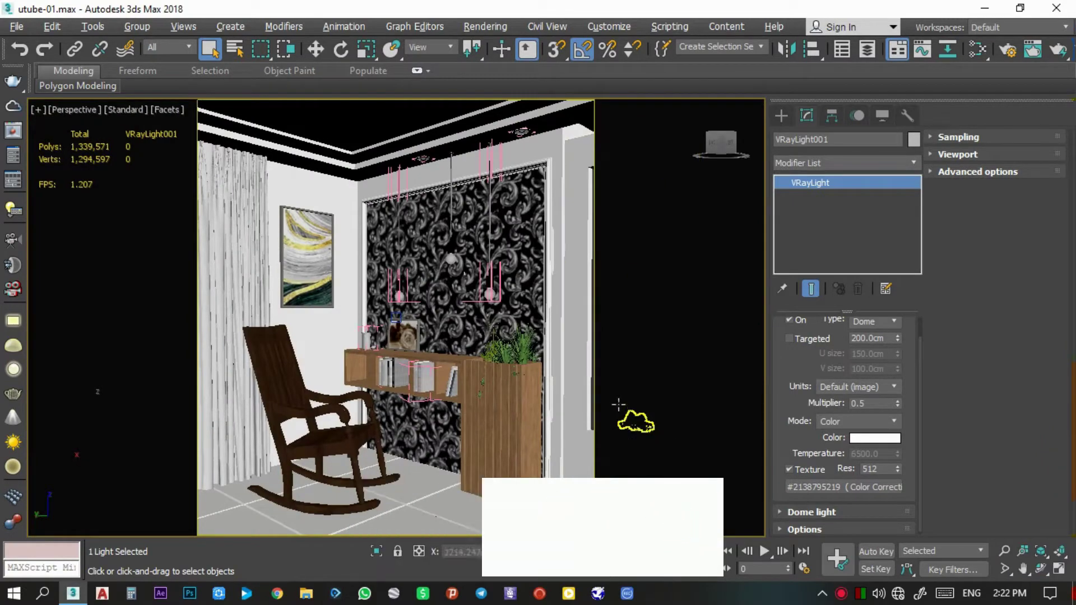
{"action": "middle_click_drag", "start_coordinate": [282, 379], "coordinate": [456, 384], "text": "alt"}
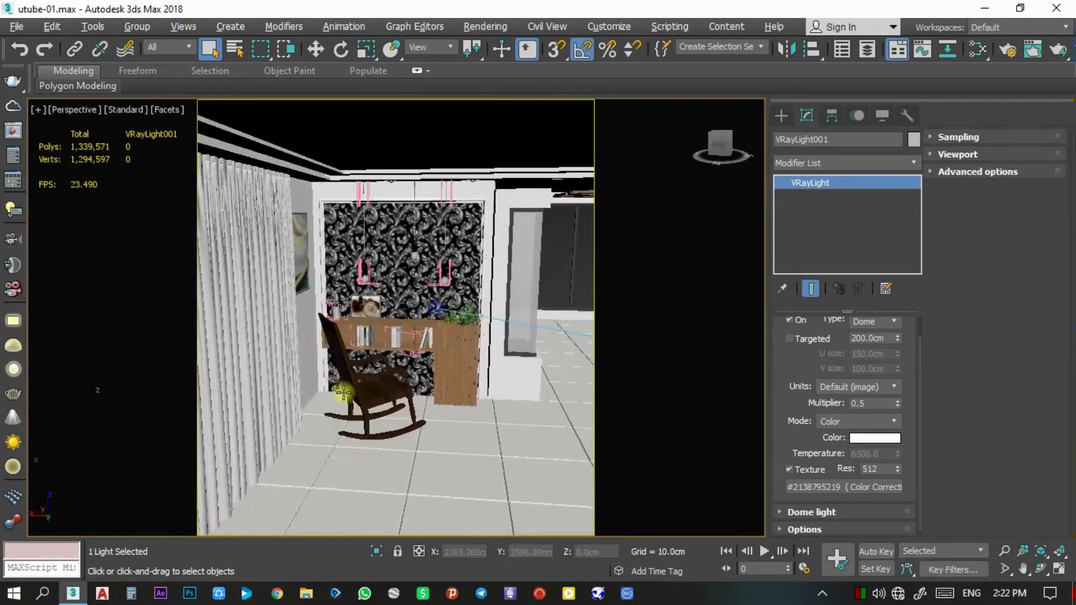
Draw an AutoGrid V-Ray plane light of about 476 × 236 cm over the large window
{"action": "left_click", "coordinate": [781, 116]}
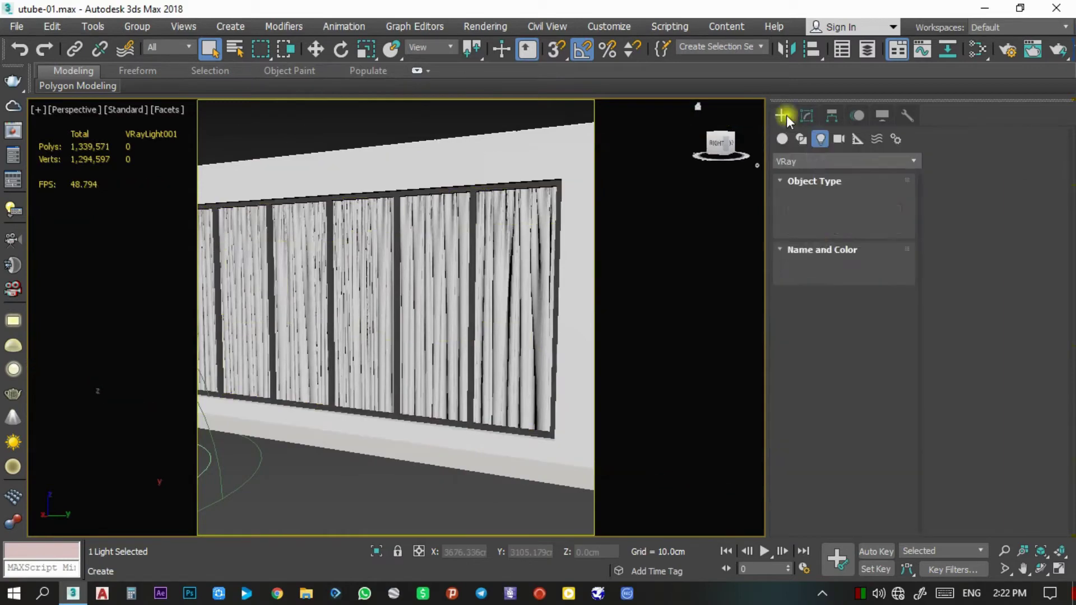
{"action": "left_click", "coordinate": [807, 212]}
{"action": "mouse_move", "coordinate": [441, 285]}
{"action": "middle_mouse_down"}
{"action": "mouse_move", "coordinate": [481, 319]}
{"action": "mouse_move", "coordinate": [442, 331]}
{"action": "middle_mouse_up"}
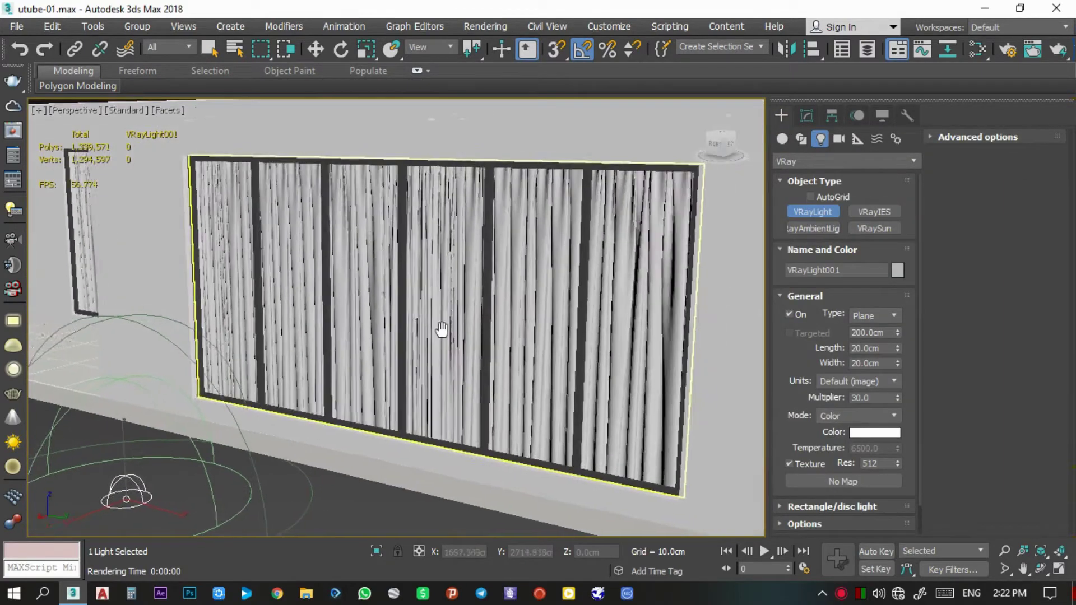
{"action": "left_click", "coordinate": [810, 197]}
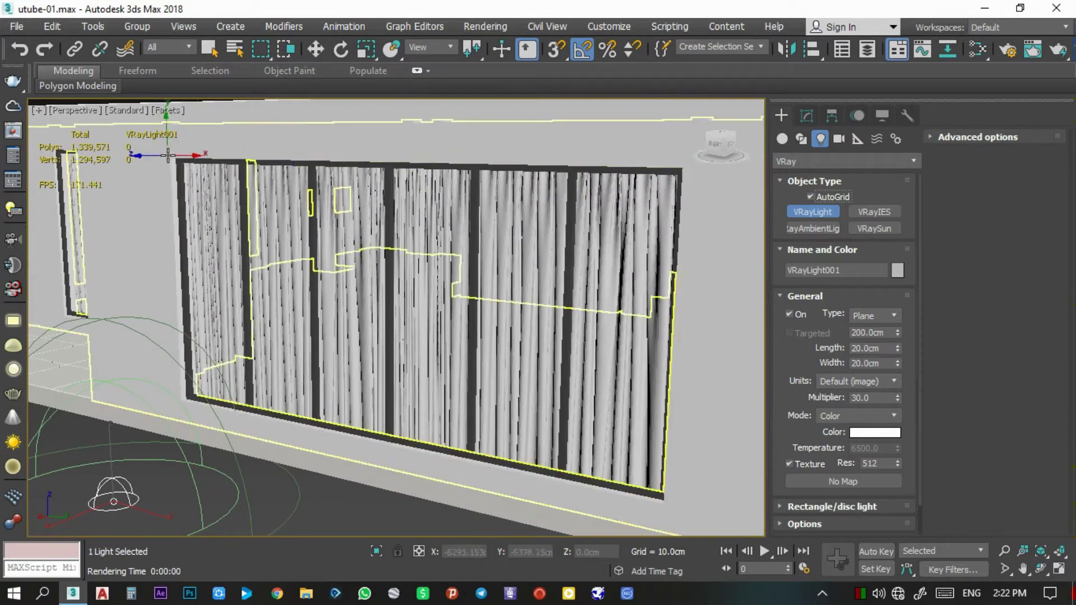
{"action": "left_click_drag", "start_coordinate": [167, 155], "coordinate": [668, 509]}
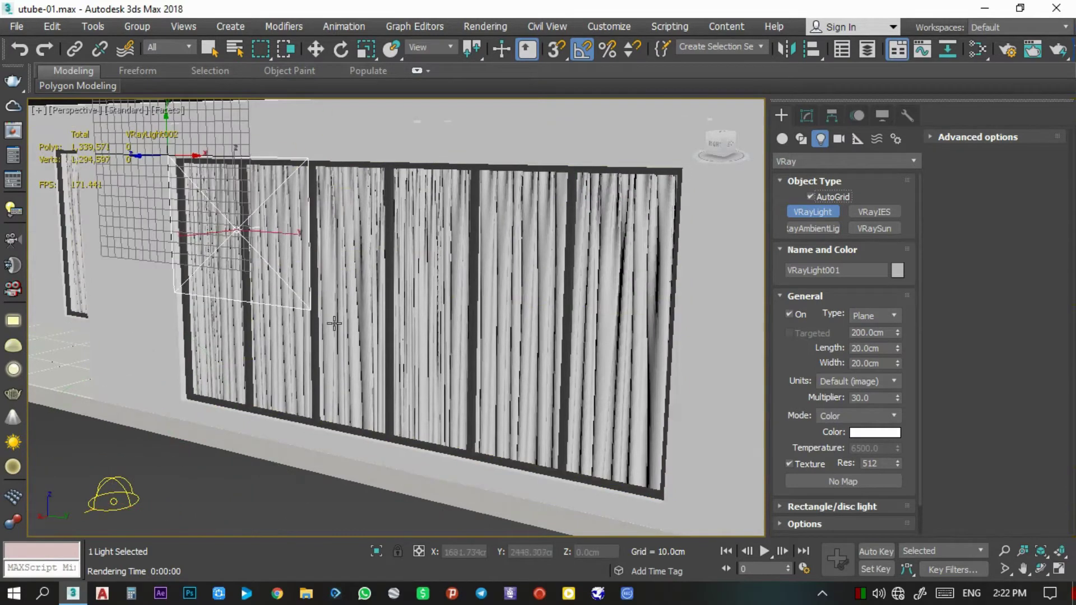
{"action": "right_click", "coordinate": [668, 509]}
Enable Skylight portal in the window light's Options
{"action": "left_click", "coordinate": [807, 115]}
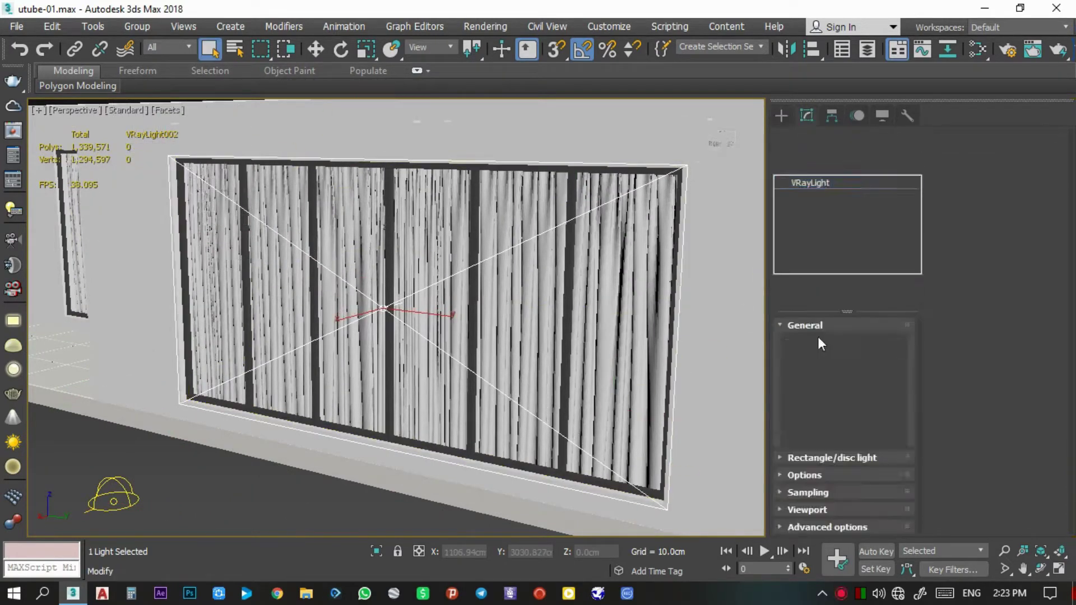
{"action": "scroll", "coordinate": [799, 462], "scroll_direction": "down", "scroll_amount": 1}
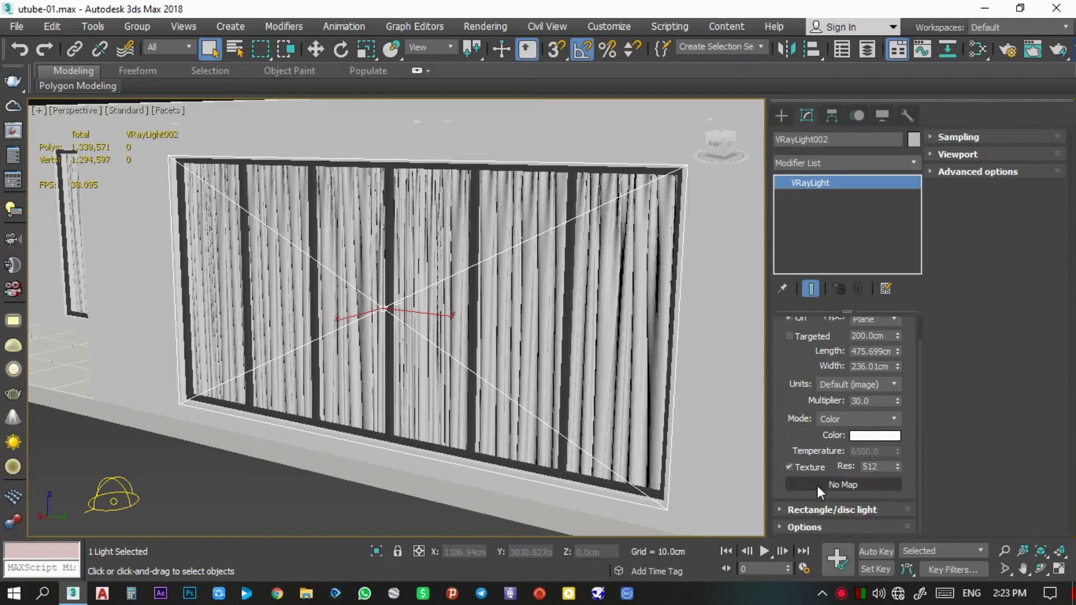
{"action": "left_click", "coordinate": [807, 531]}
{"action": "left_click", "coordinate": [956, 235]}
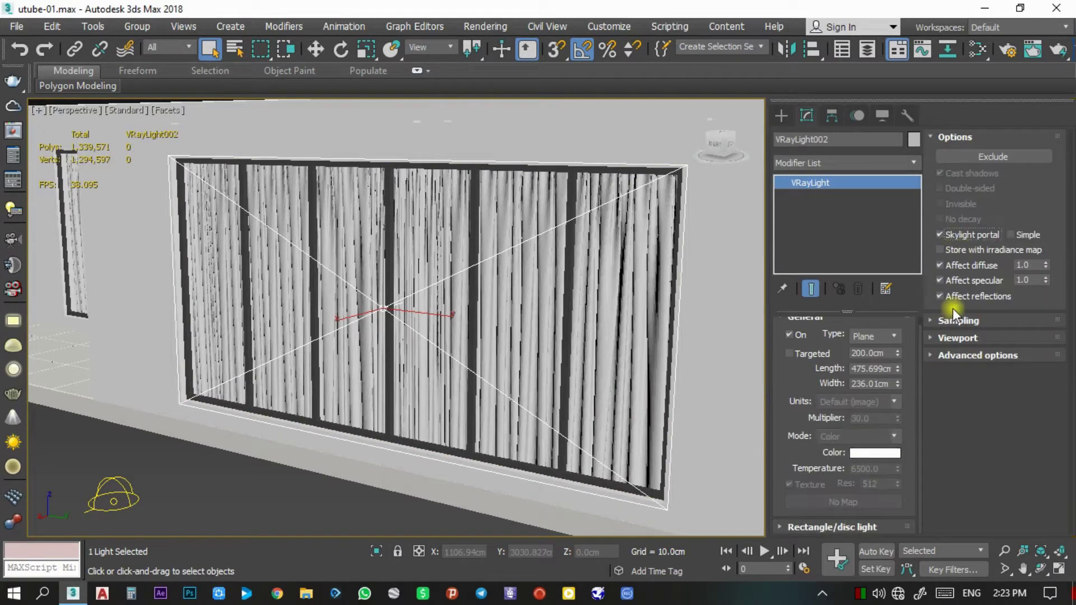
{"action": "scroll", "coordinate": [559, 401], "scroll_direction": "down", "scroll_amount": 3}
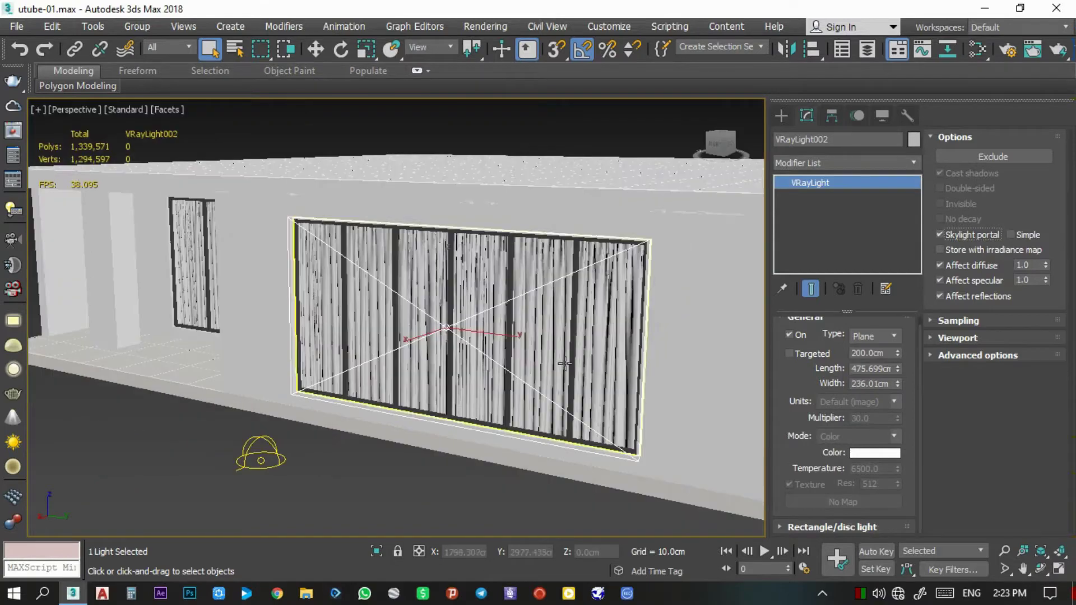
{"action": "mouse_move", "coordinate": [559, 402]}
{"action": "middle_mouse_down", "text": "alt"}
{"action": "mouse_move", "coordinate": [426, 322]}
{"action": "mouse_move", "coordinate": [615, 335]}
{"action": "middle_mouse_up", "text": "alt"}
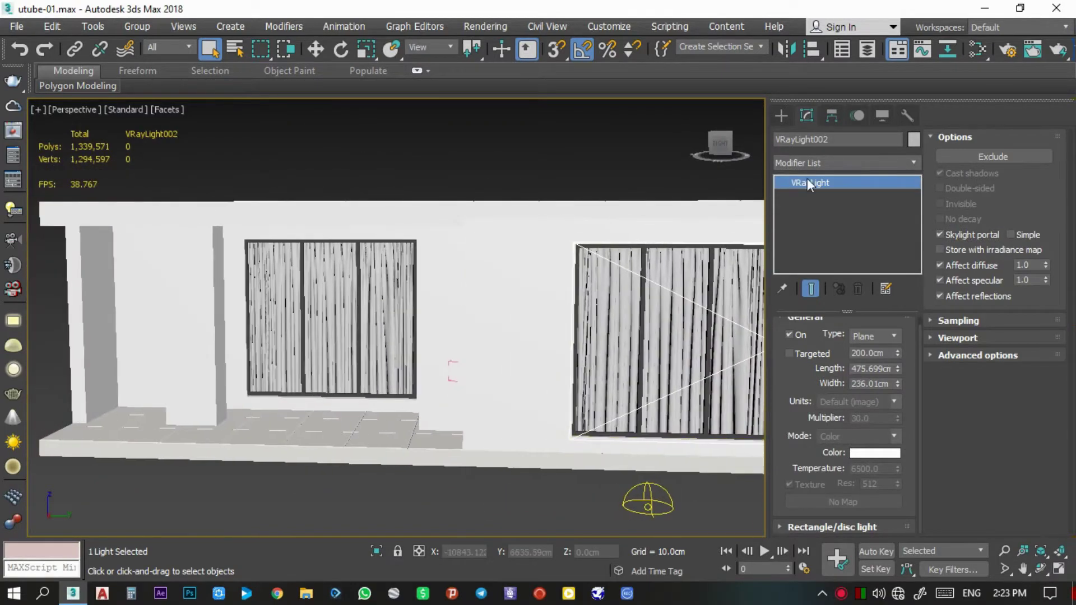
Draw a 257.669 × 237.473 cm V-Ray plane light over the smaller curtained window
{"action": "left_click", "coordinate": [782, 115]}
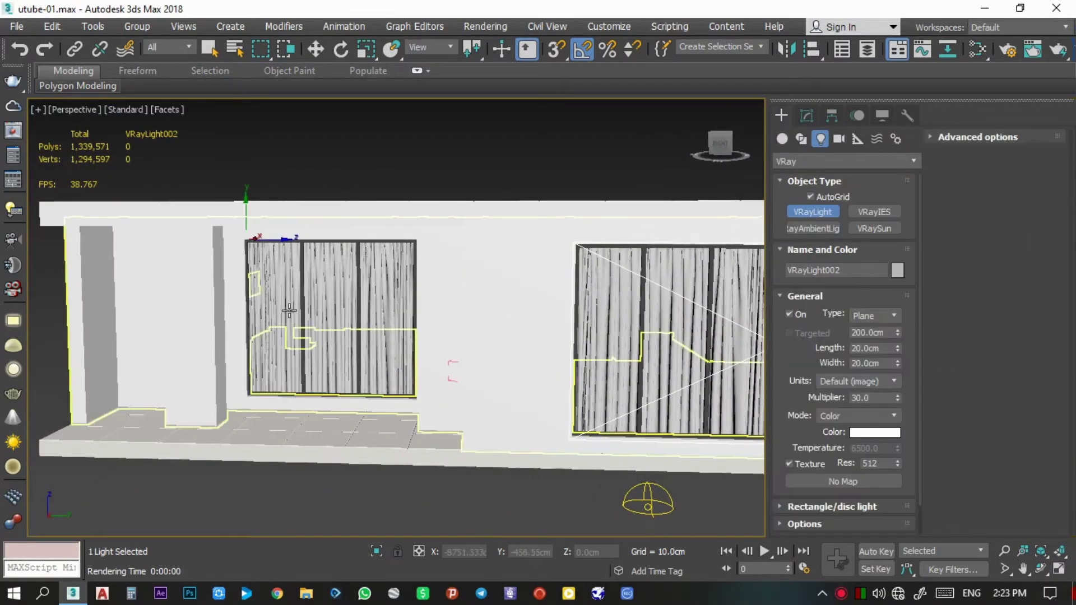
{"action": "middle_click_drag", "start_coordinate": [288, 308], "coordinate": [409, 341], "text": "alt"}
{"action": "scroll", "coordinate": [402, 245], "scroll_direction": "up", "scroll_amount": 2}
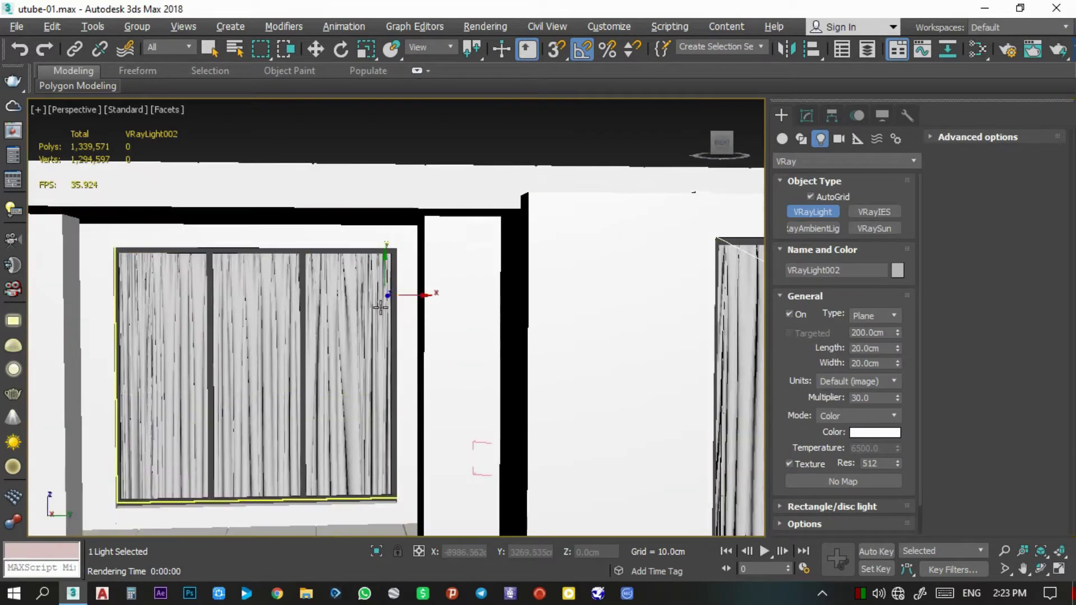
{"action": "scroll", "coordinate": [387, 291], "scroll_direction": "up", "scroll_amount": 1}
{"action": "left_click_drag", "start_coordinate": [439, 227], "coordinate": [143, 498]}
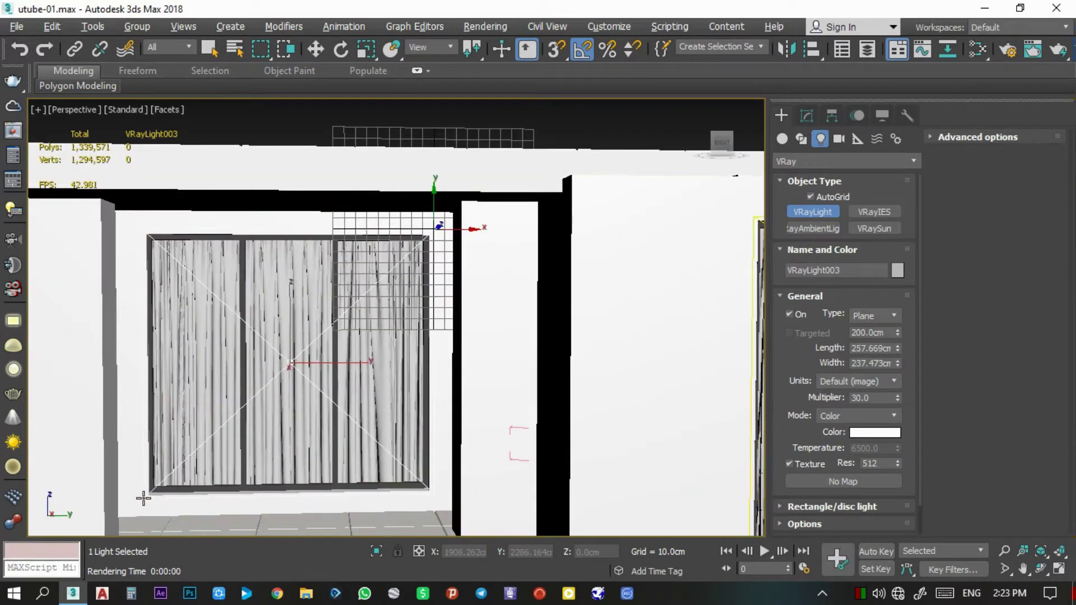
{"action": "right_click", "coordinate": [156, 501]}
Make the second window light a skylight portal, then orbit out and clear the selection
{"action": "left_click", "coordinate": [806, 116]}
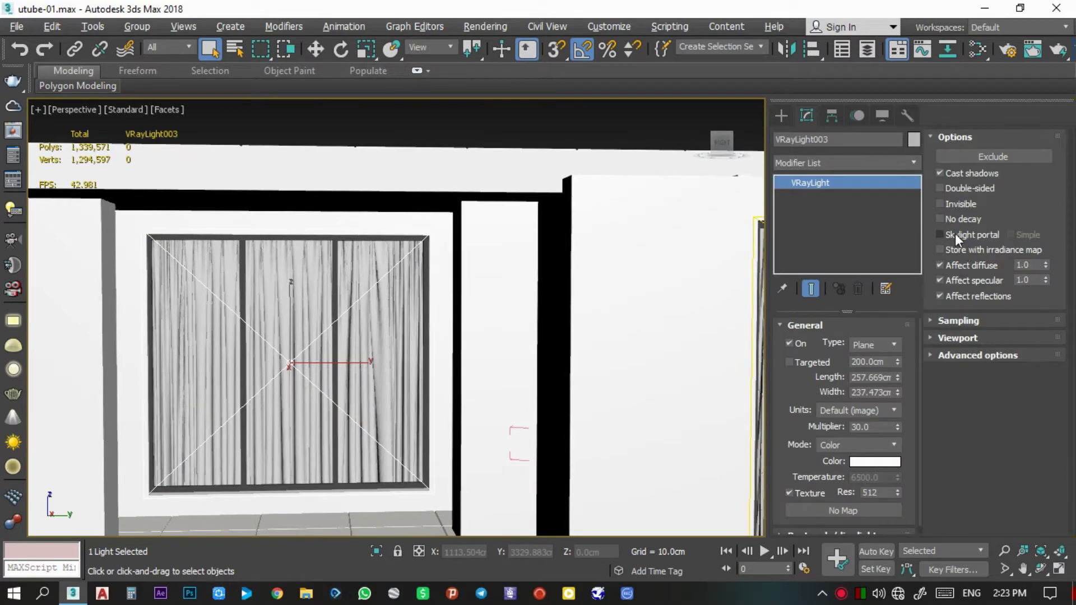
{"action": "left_click", "coordinate": [955, 235]}
{"action": "scroll", "coordinate": [400, 373], "scroll_direction": "down", "scroll_amount": 5}
{"action": "middle_click_drag", "start_coordinate": [399, 373], "coordinate": [412, 340], "text": "alt"}
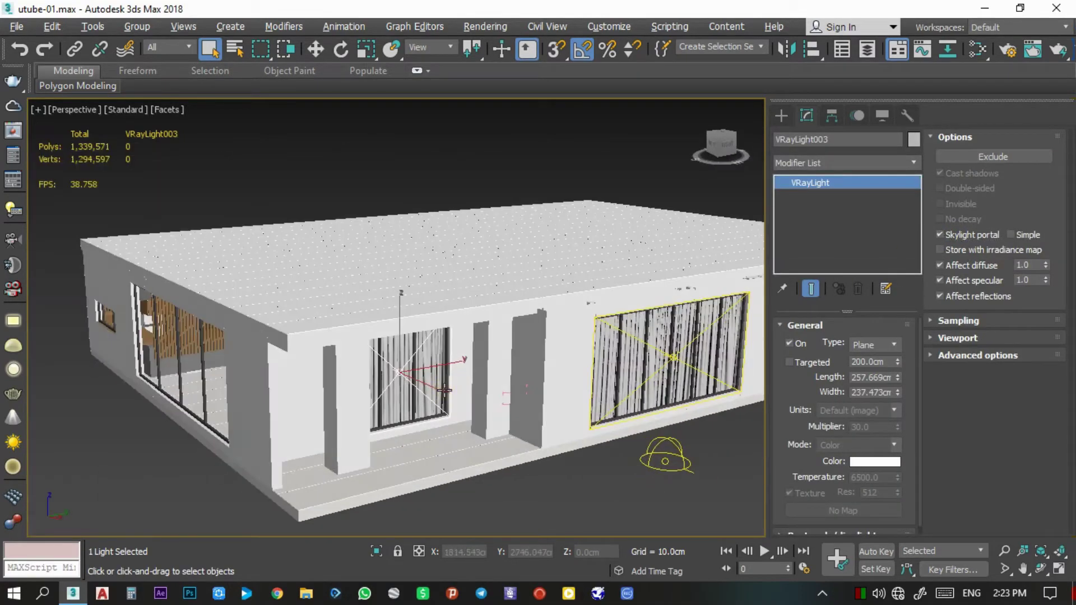
{"action": "right_click", "coordinate": [411, 340]}
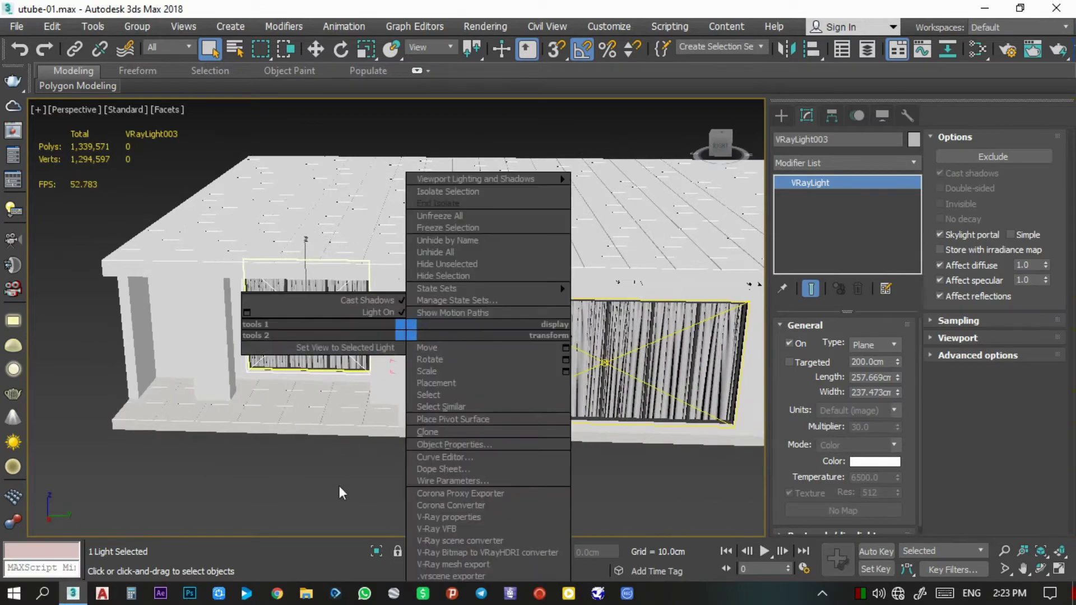
{"action": "middle_click_drag", "start_coordinate": [590, 480], "coordinate": [461, 478], "text": "alt"}
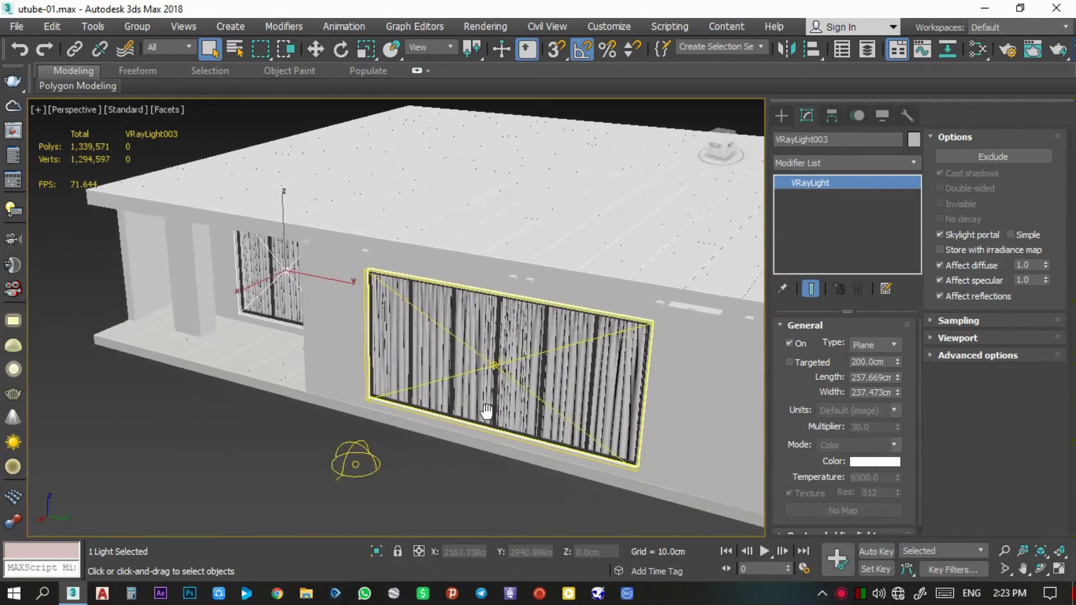
{"action": "left_click", "coordinate": [462, 477]}
Select the right, top and left pendant bulb spheres, isolate them, and switch to Front view
{"action": "key", "text": "c"}
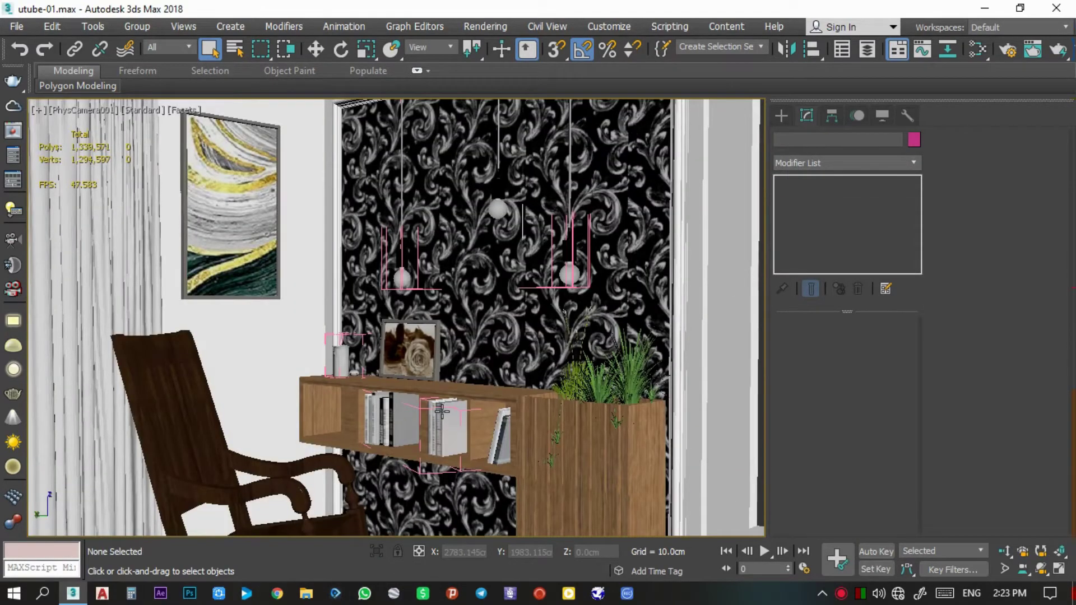
{"action": "key", "text": "p"}
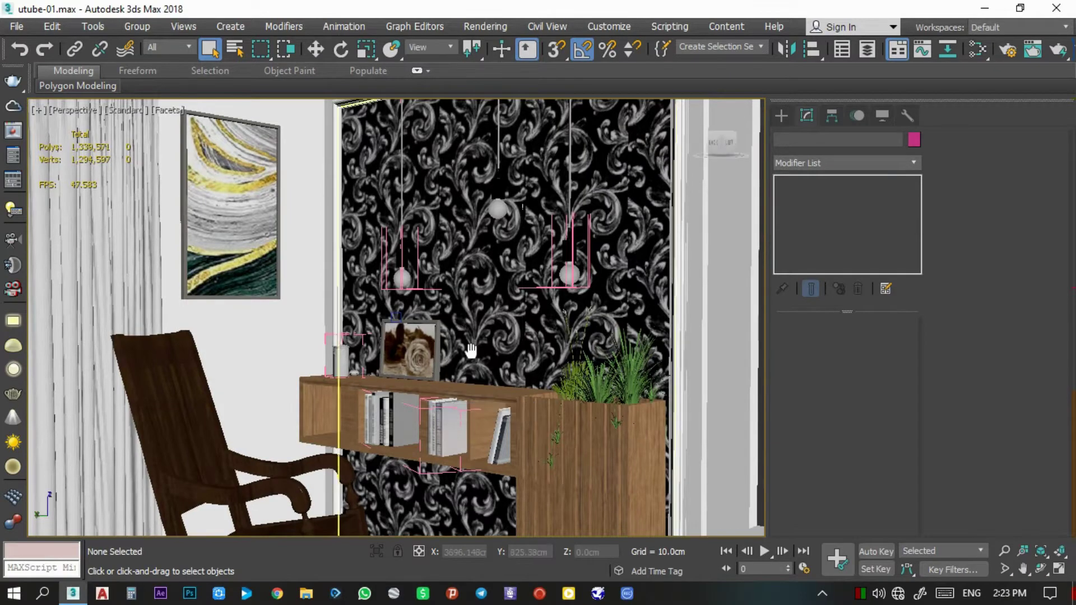
{"action": "middle_click_drag", "start_coordinate": [468, 378], "coordinate": [498, 304], "text": "alt"}
{"action": "scroll", "coordinate": [554, 282], "scroll_direction": "up", "scroll_amount": 3}
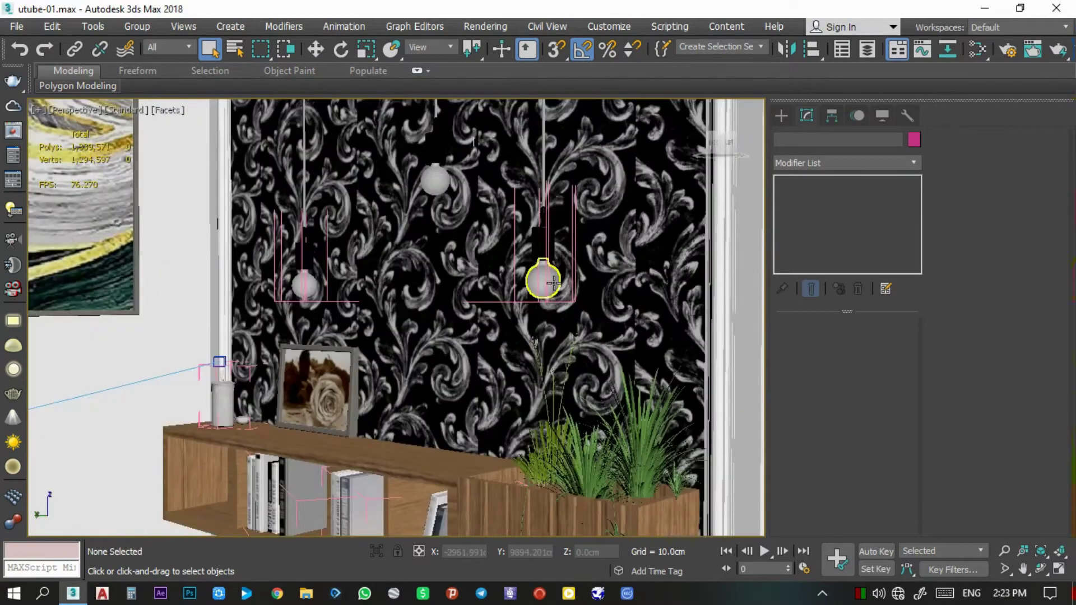
{"action": "left_click", "coordinate": [545, 284]}
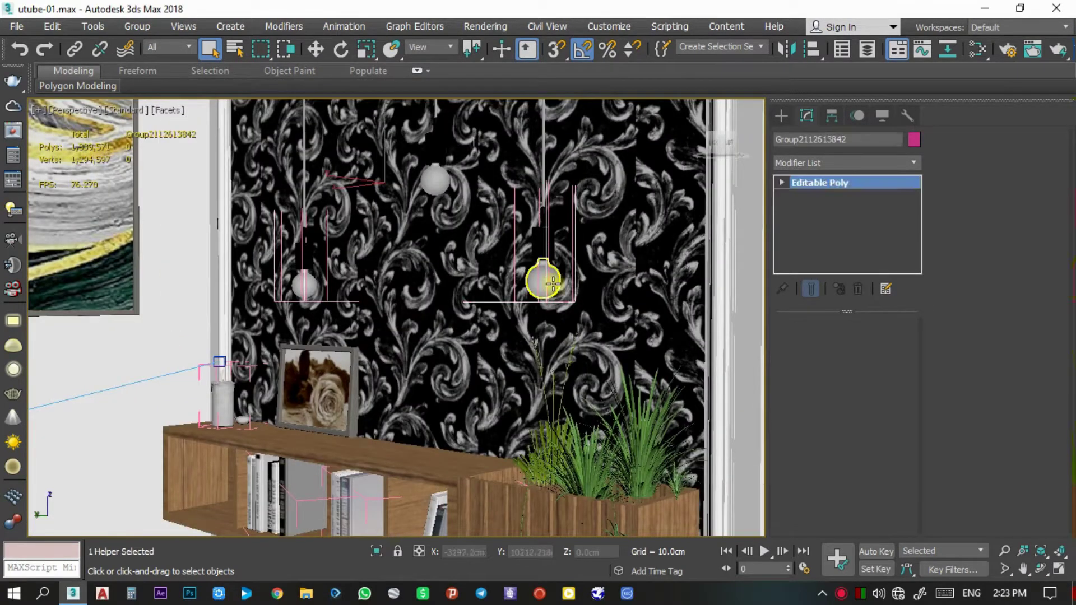
{"action": "left_click", "coordinate": [544, 281]}
{"action": "left_click", "coordinate": [436, 178], "text": "ctrl"}
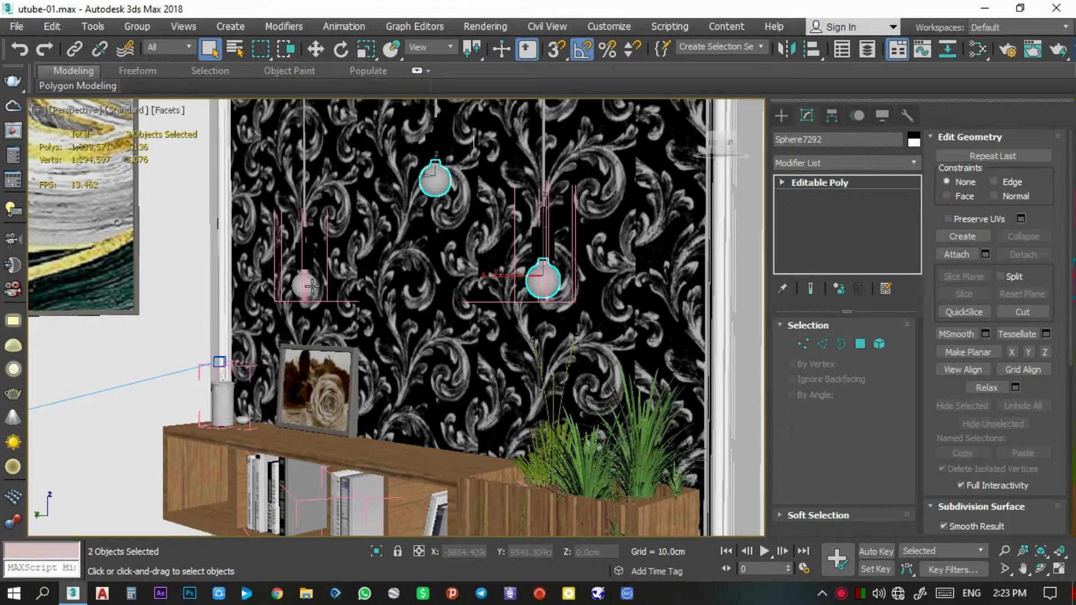
{"action": "left_click", "coordinate": [304, 285], "text": "ctrl"}
{"action": "left_click", "coordinate": [375, 554]}
{"action": "key", "text": "f"}
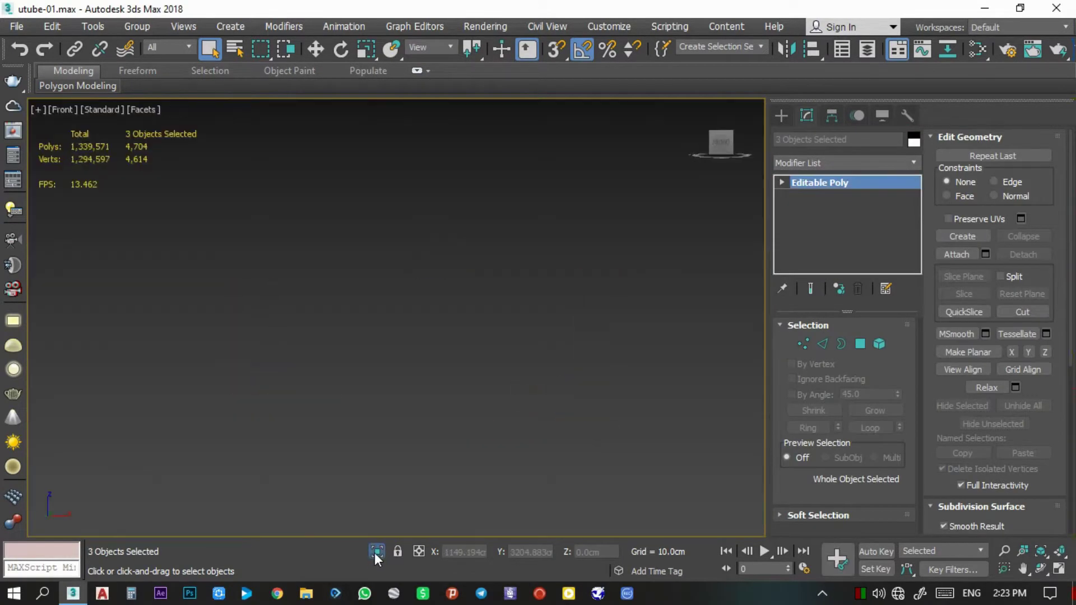
{"action": "left_click", "coordinate": [779, 116]}
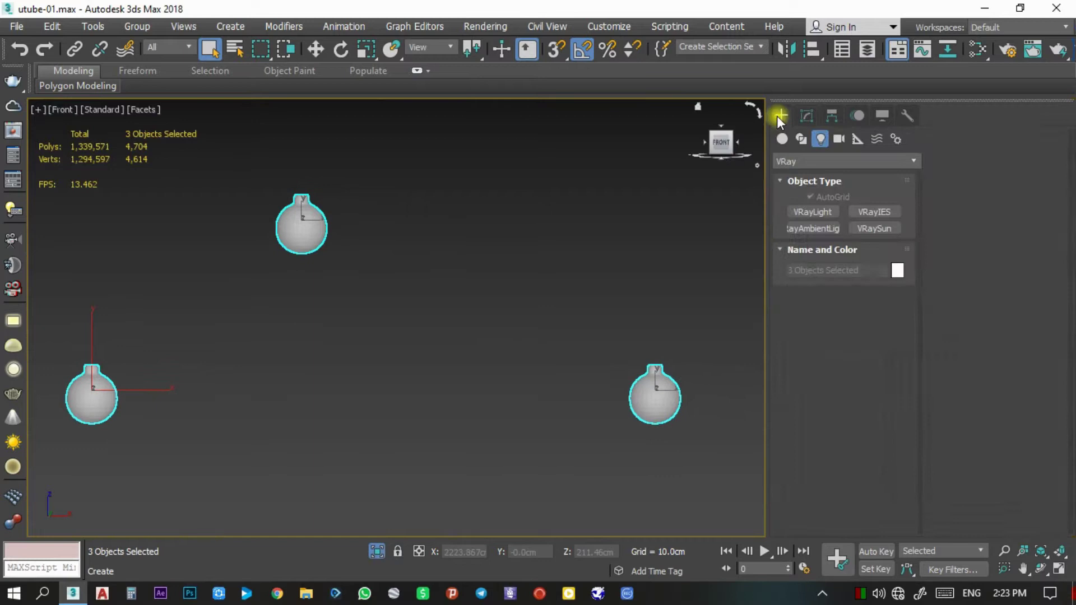
In Top view, create a V-Ray Sphere light beside the right bulb
{"action": "left_click", "coordinate": [816, 212]}
{"action": "scroll", "coordinate": [629, 400], "scroll_direction": "up", "scroll_amount": 2}
{"action": "scroll", "coordinate": [684, 392], "scroll_direction": "up", "scroll_amount": 3}
{"action": "middle_click_drag", "start_coordinate": [739, 394], "coordinate": [579, 378]}
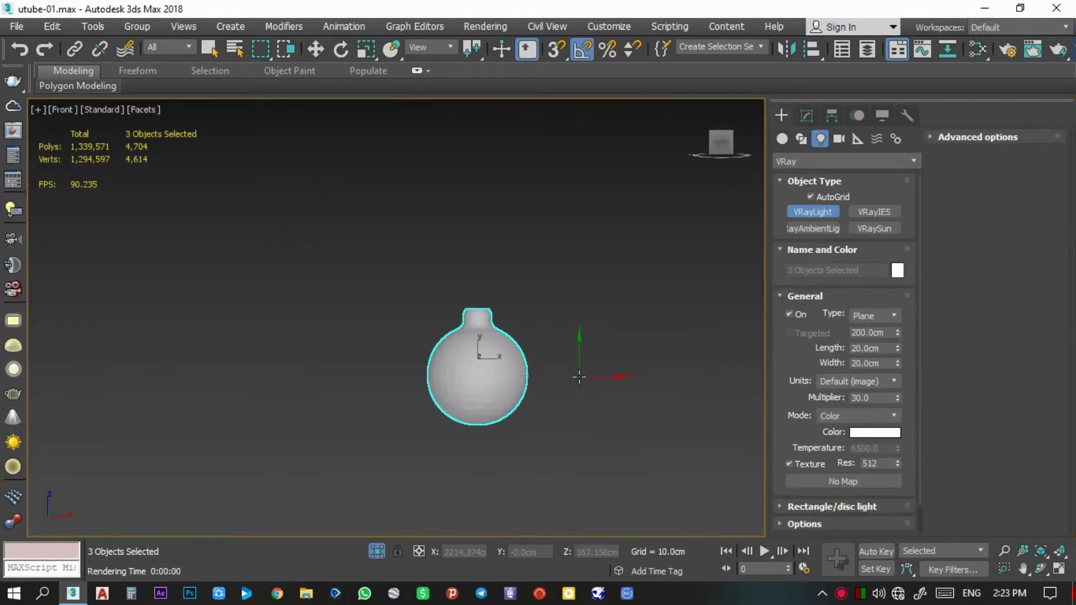
{"action": "key", "text": "t"}
{"action": "scroll", "coordinate": [577, 372], "scroll_direction": "down", "scroll_amount": 3}
{"action": "scroll", "coordinate": [689, 297], "scroll_direction": "up", "scroll_amount": 4}
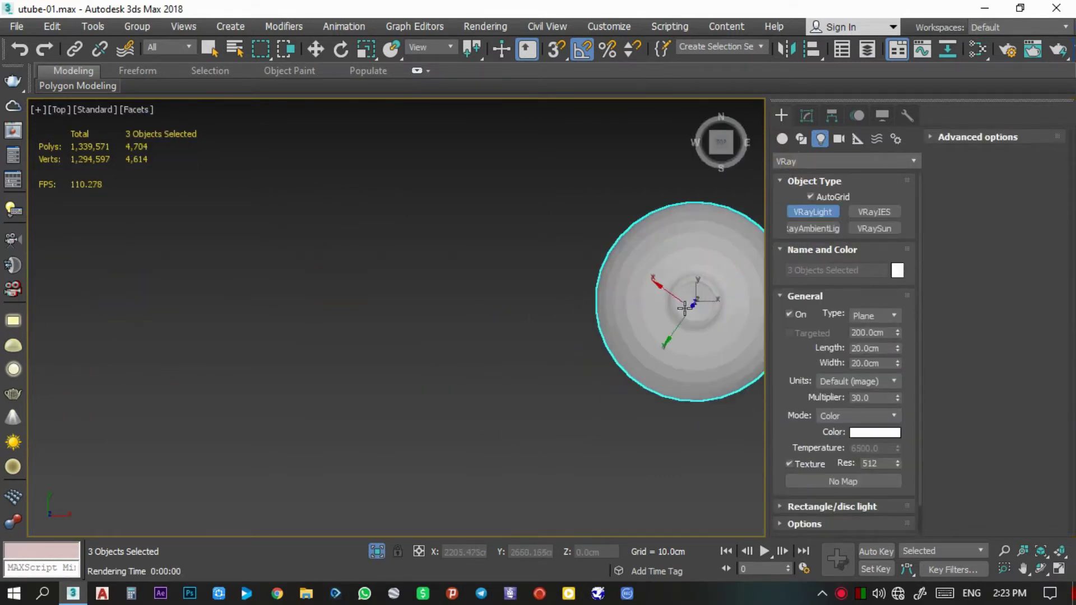
{"action": "middle_click_drag", "start_coordinate": [674, 311], "coordinate": [446, 326]}
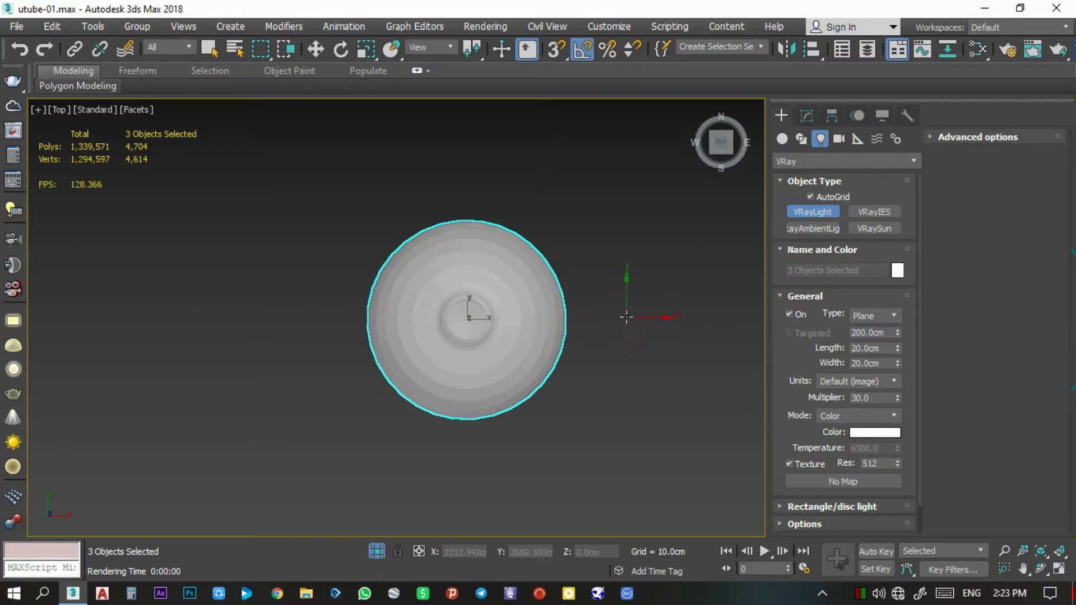
{"action": "left_click_drag", "start_coordinate": [627, 316], "coordinate": [699, 409]}
{"action": "left_click", "coordinate": [871, 316]}
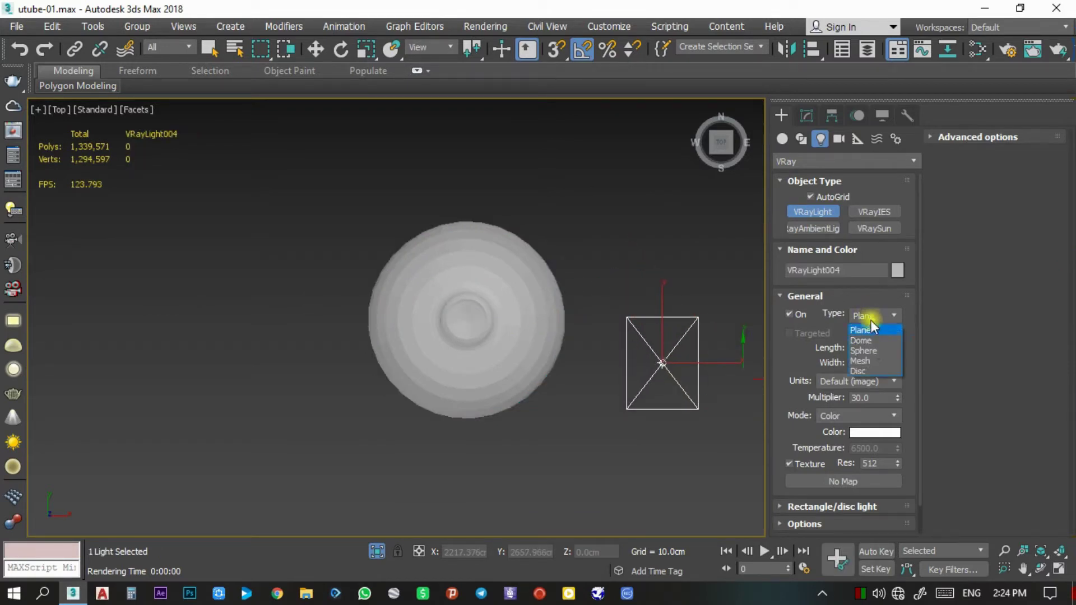
{"action": "left_click", "coordinate": [872, 350]}
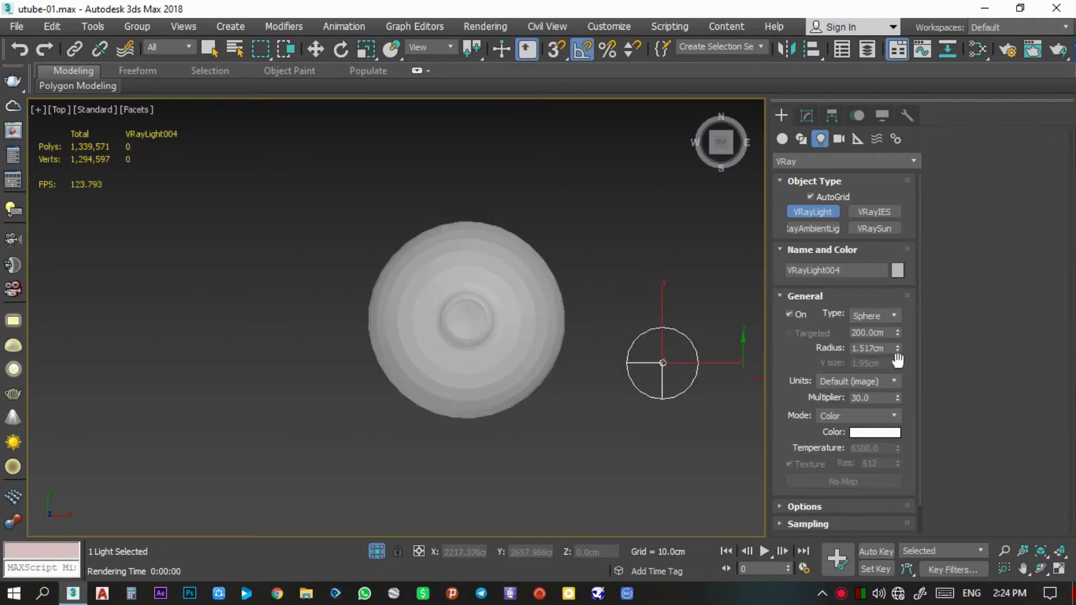
{"action": "left_click_drag", "start_coordinate": [896, 348], "coordinate": [896, 302]}
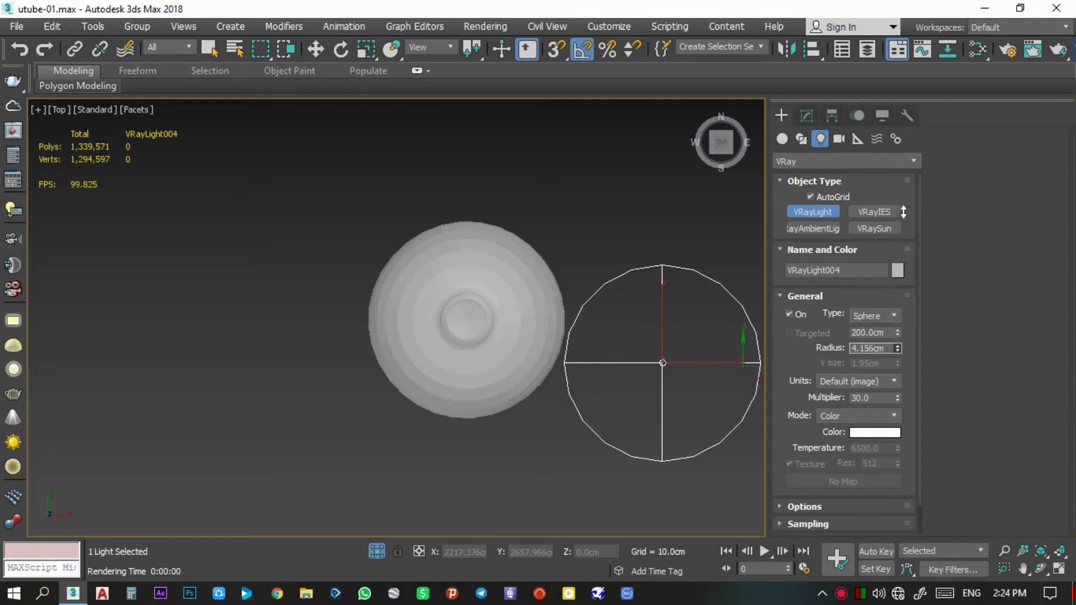
{"action": "right_click", "coordinate": [683, 353]}
Centre the sphere light on the bulb and set its radius to 4.662cm
{"action": "middle_click_drag", "start_coordinate": [684, 353], "coordinate": [625, 337]}
{"action": "key", "text": "e"}
{"action": "key", "text": "w"}
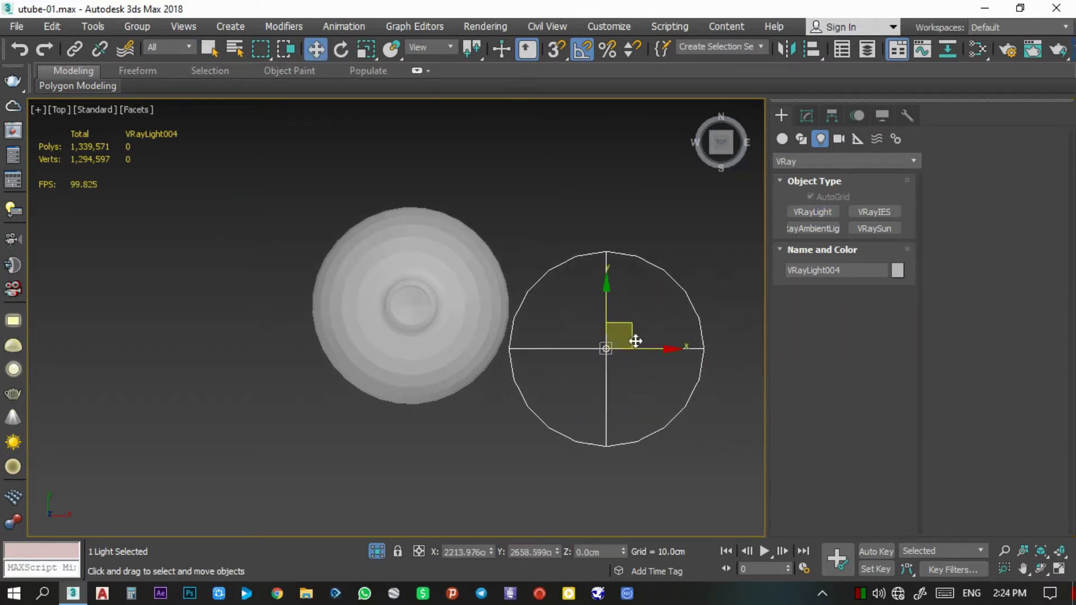
{"action": "mouse_move", "coordinate": [617, 331]}
{"action": "left_mouse_down"}
{"action": "mouse_move", "coordinate": [533, 294]}
{"action": "mouse_move", "coordinate": [425, 290]}
{"action": "left_mouse_up"}
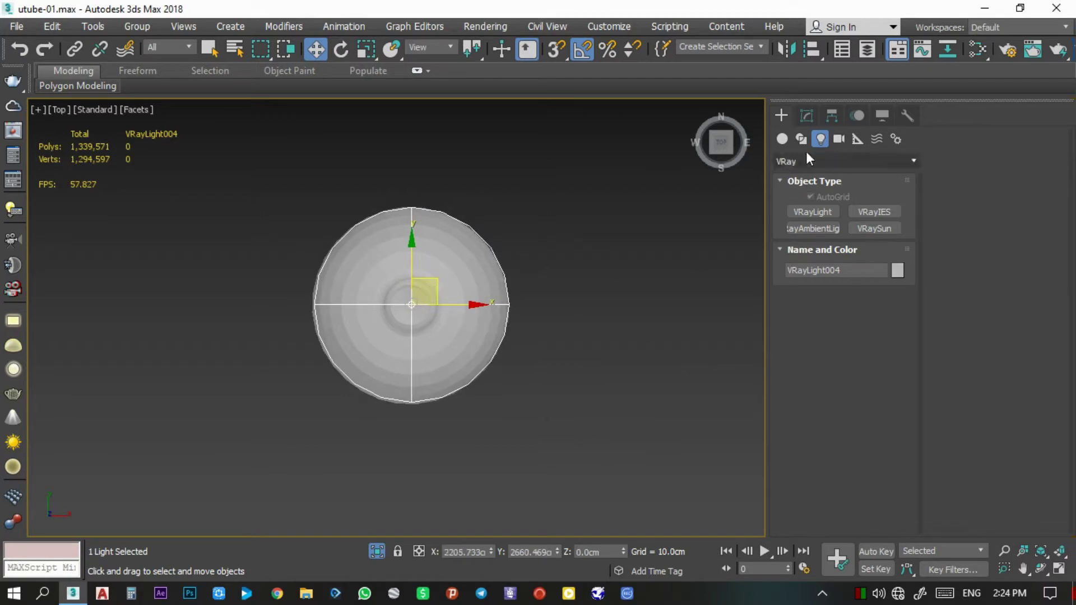
{"action": "left_click", "coordinate": [806, 116]}
{"action": "left_click_drag", "start_coordinate": [897, 378], "coordinate": [895, 364]}
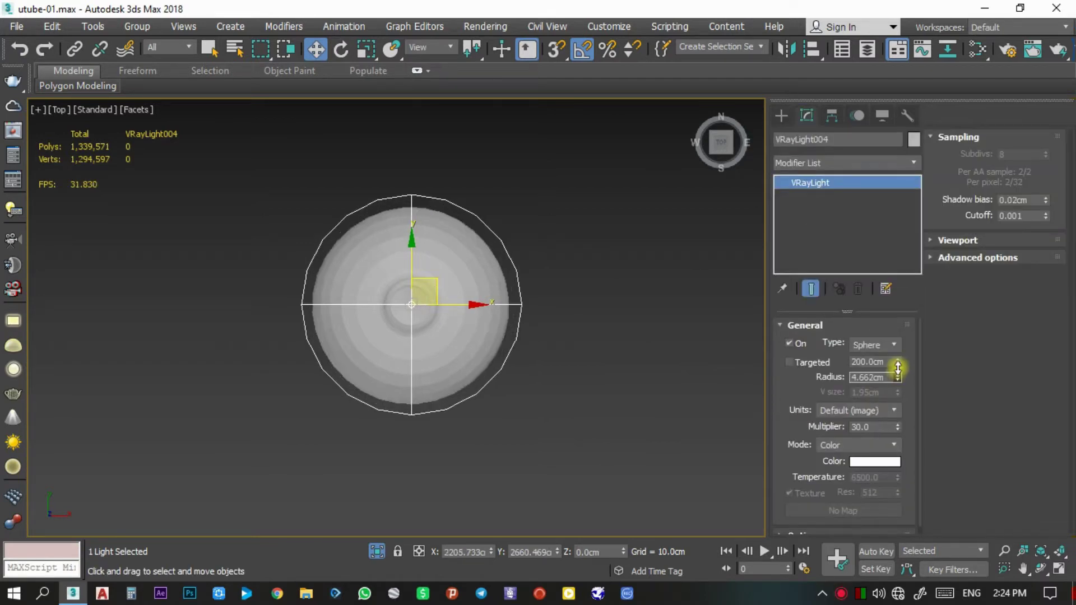
{"action": "left_click", "coordinate": [721, 157]}
In Front view, move the sphere light vertically so it sits inside the bulb
{"action": "scroll", "coordinate": [469, 371], "scroll_direction": "down", "scroll_amount": 3}
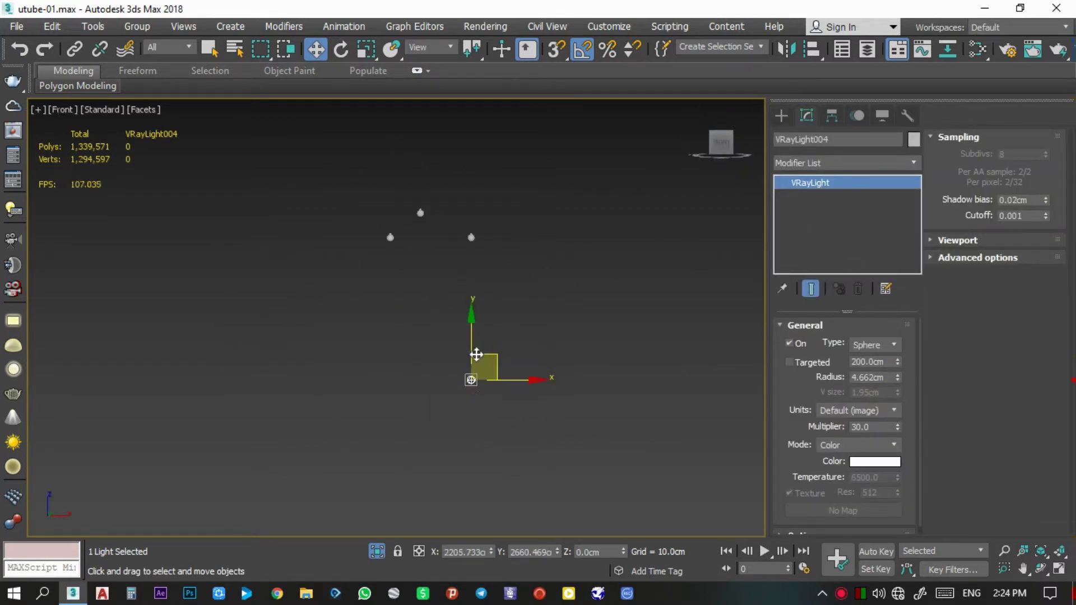
{"action": "left_click_drag", "start_coordinate": [474, 364], "coordinate": [474, 229]}
{"action": "scroll", "coordinate": [454, 237], "scroll_direction": "up", "scroll_amount": 3}
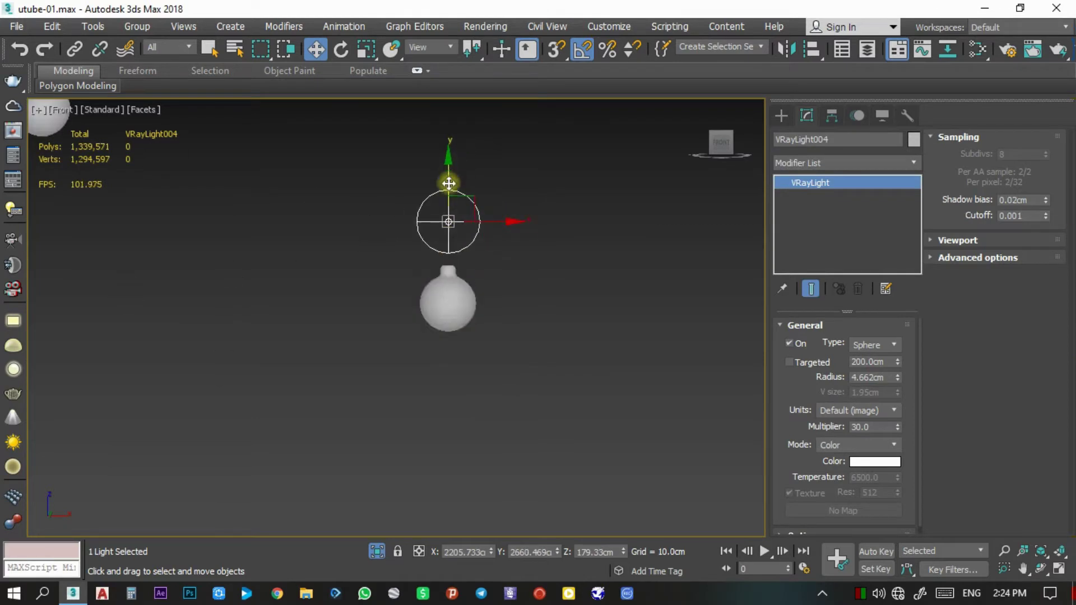
{"action": "left_click_drag", "start_coordinate": [448, 183], "coordinate": [455, 257]}
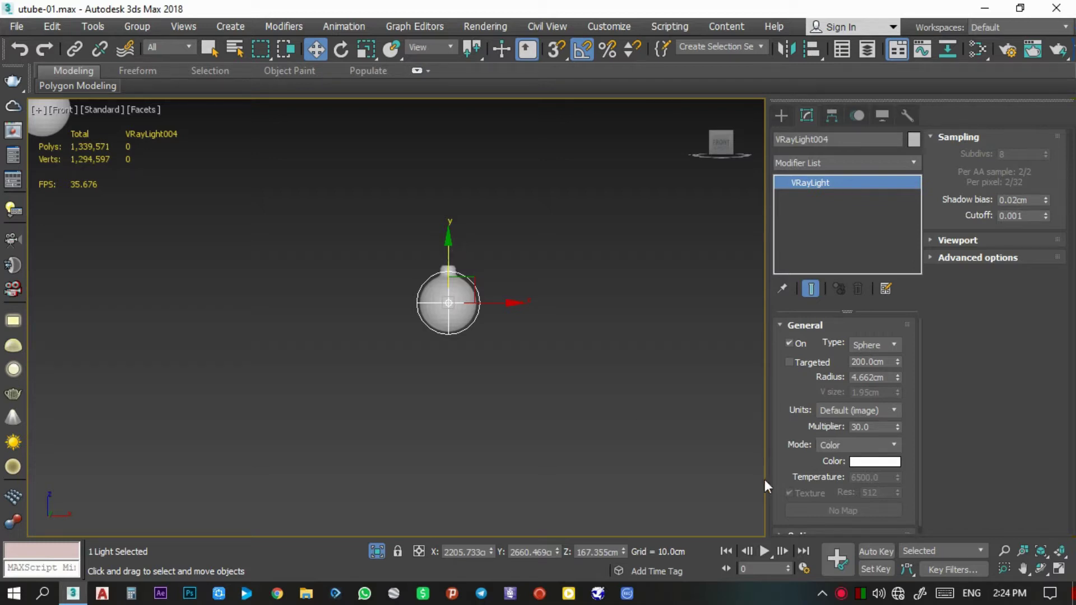
Set the light's colour mode to Temperature 4500 K with multiplier 20
{"action": "left_click_drag", "start_coordinate": [798, 427], "coordinate": [796, 418]}
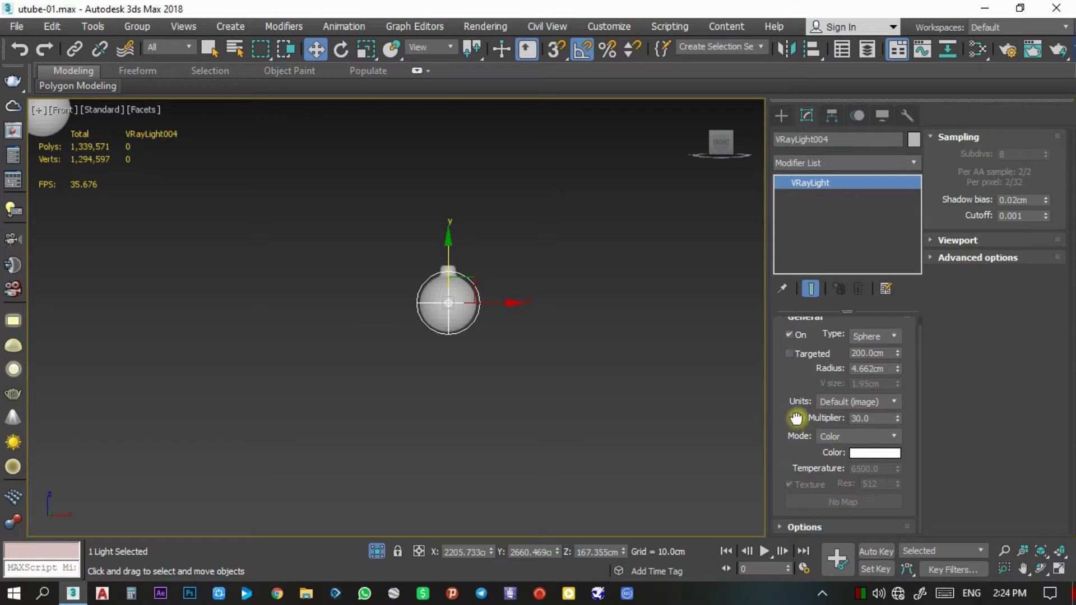
{"action": "left_click", "coordinate": [835, 439]}
{"action": "left_click", "coordinate": [838, 458]}
{"action": "type", "text": "4500"}
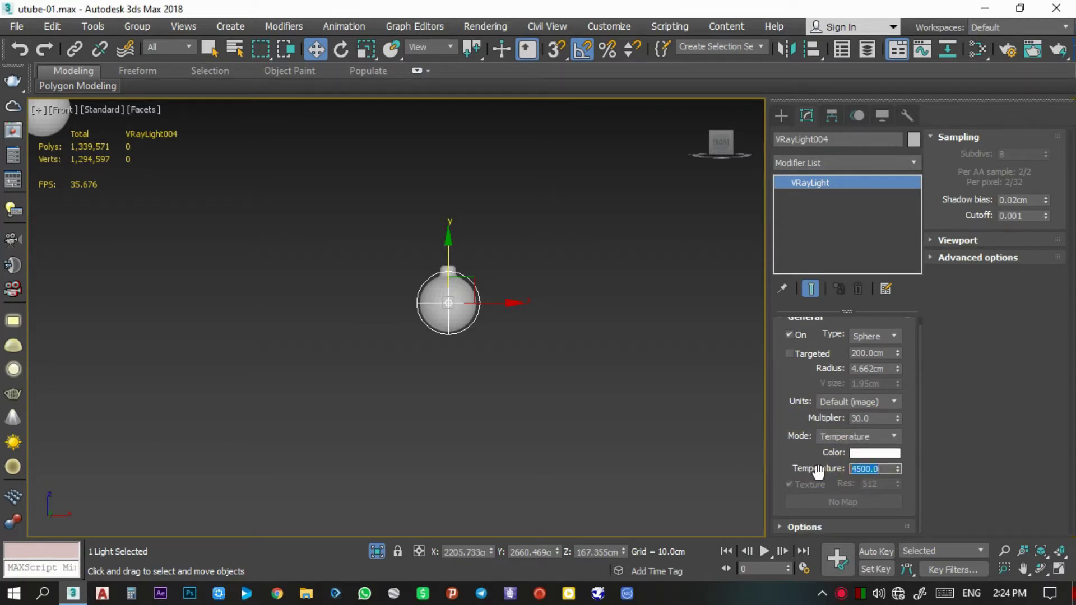
{"action": "left_click", "coordinate": [873, 419]}
{"action": "type", "text": "20"}
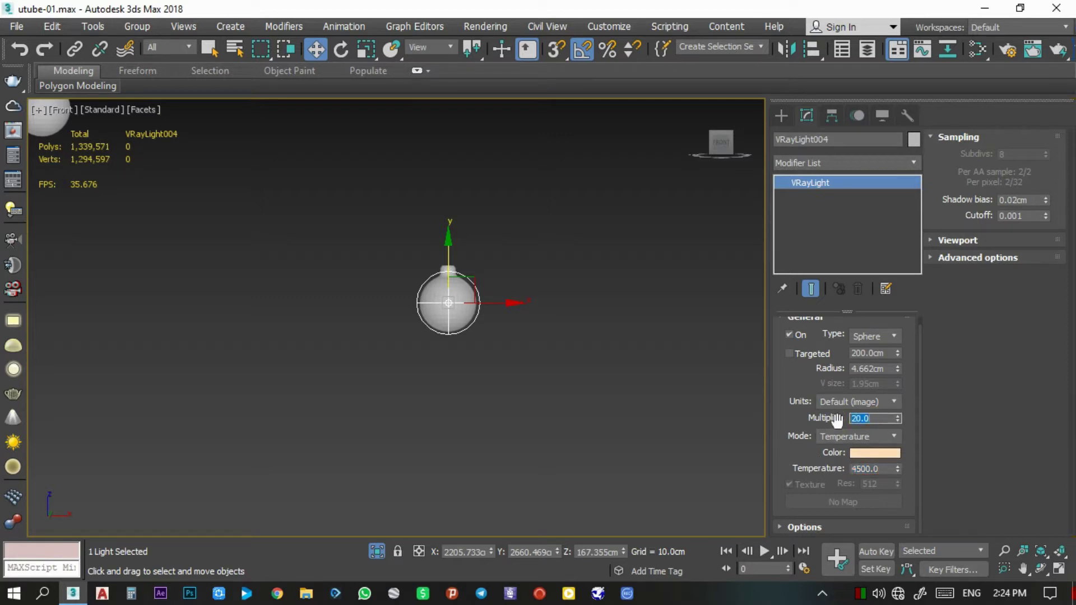
{"action": "scroll", "coordinate": [610, 418], "scroll_direction": "down", "scroll_amount": 2}
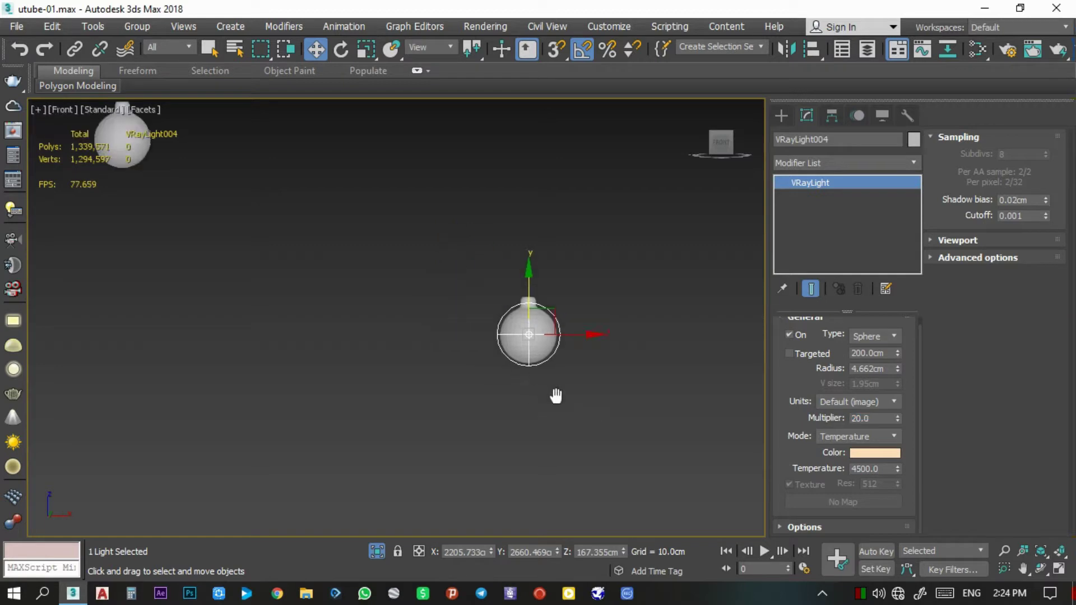
{"action": "scroll", "coordinate": [584, 405], "scroll_direction": "down", "scroll_amount": 2}
Clone the bulb light as instances onto the two remaining bulbs (VRayLight005, VRayLight006)
{"action": "left_click", "coordinate": [283, 215]}
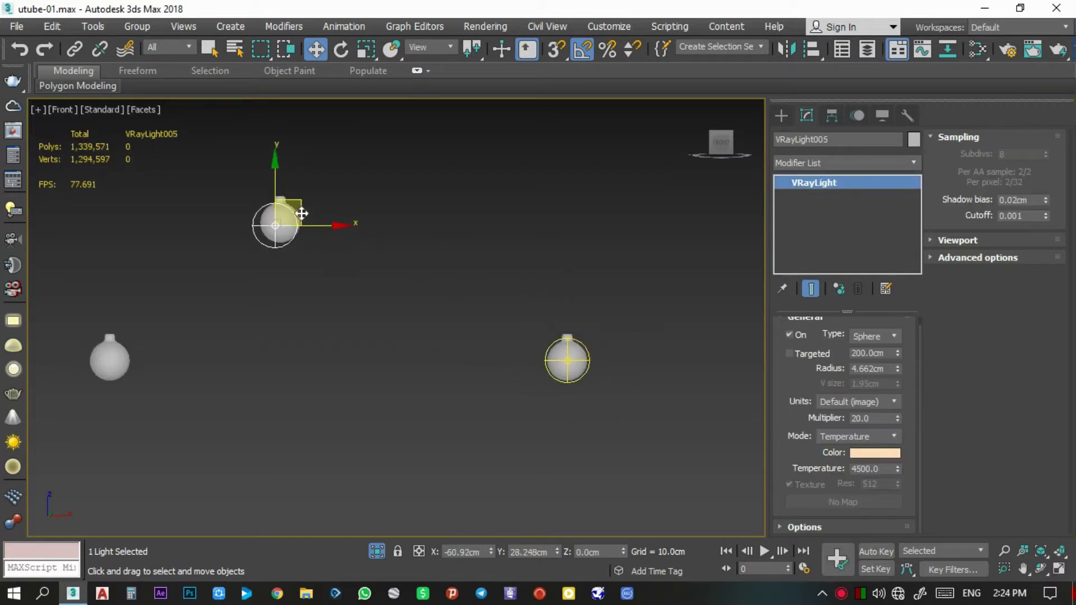
{"action": "left_click_drag", "start_coordinate": [307, 212], "coordinate": [305, 211], "text": "shift"}
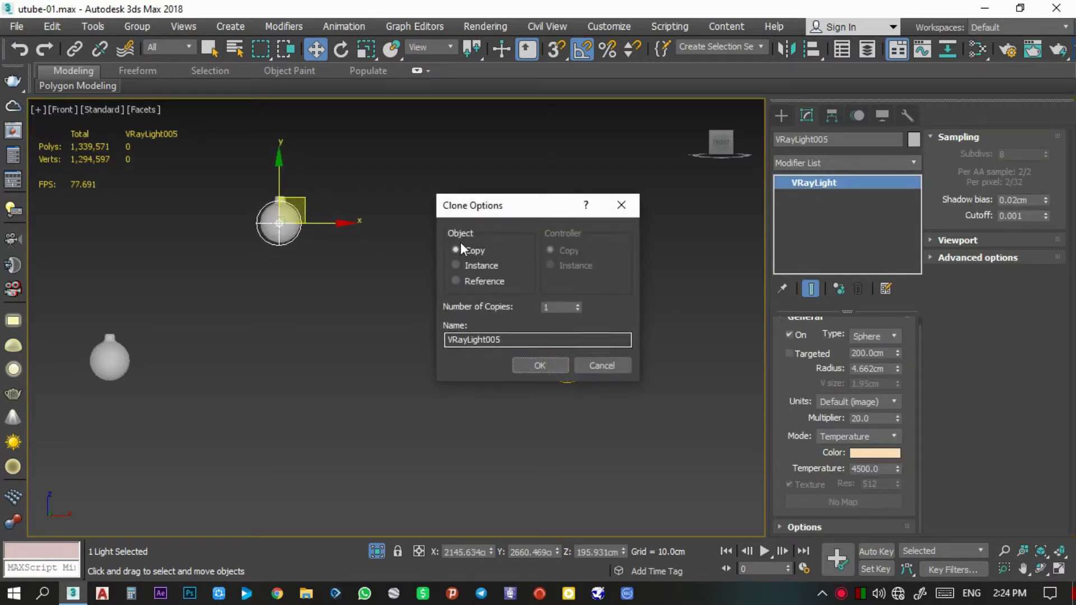
{"action": "left_click", "coordinate": [456, 265]}
{"action": "left_click", "coordinate": [529, 367]}
{"action": "middle_click_drag", "start_coordinate": [425, 278], "coordinate": [610, 259]}
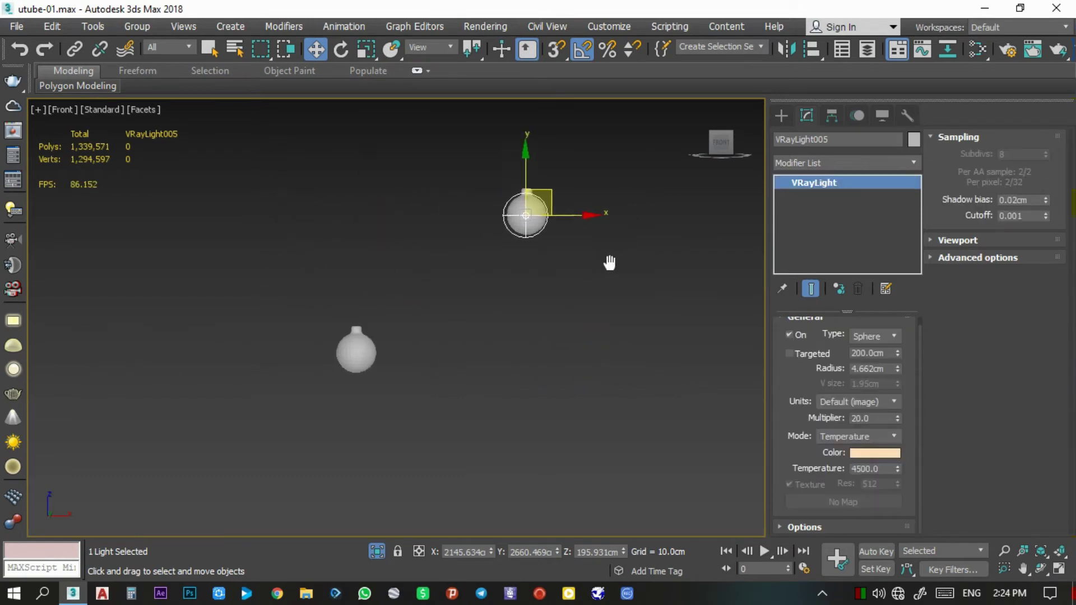
{"action": "left_click", "coordinate": [375, 336]}
{"action": "left_click_drag", "start_coordinate": [382, 329], "coordinate": [387, 332]}
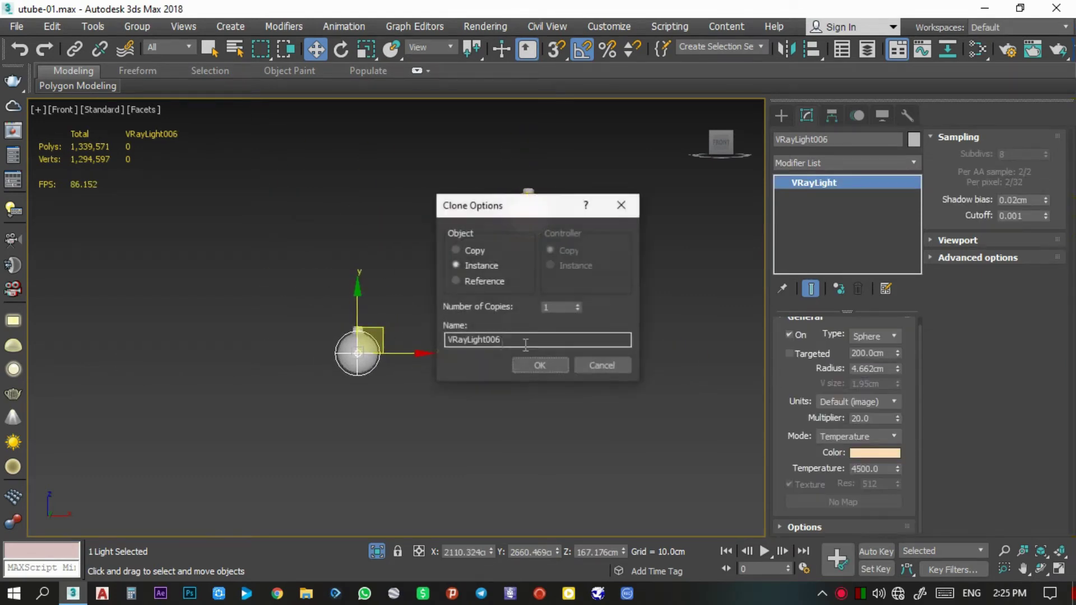
{"action": "left_click", "coordinate": [533, 363]}
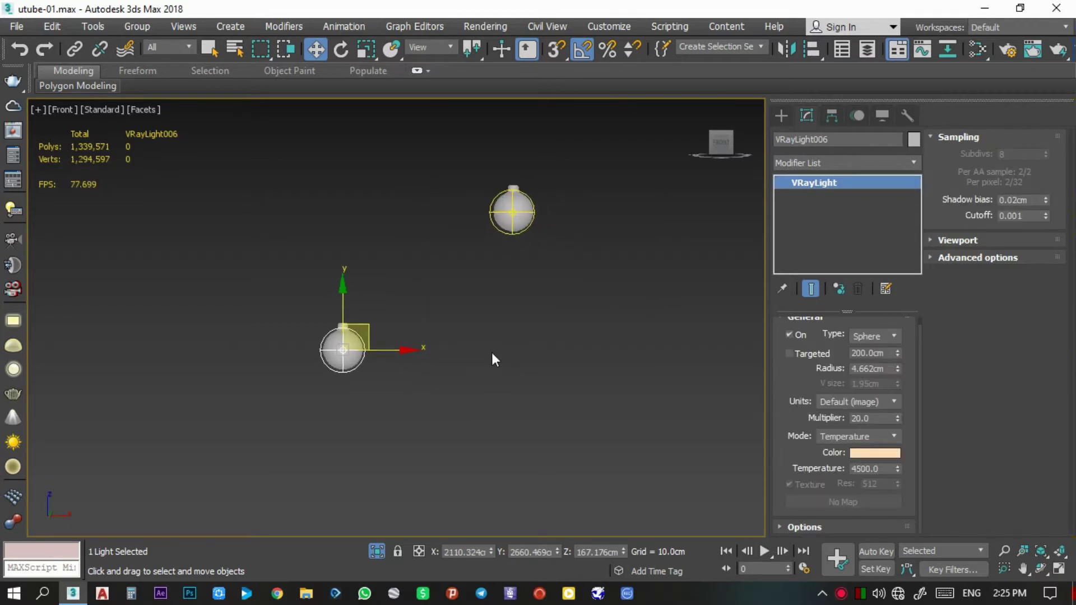
Return to the camera view, exit isolation, and start a V-Ray render in the frame buffer
{"action": "key", "text": "z"}
{"action": "key", "text": "c"}
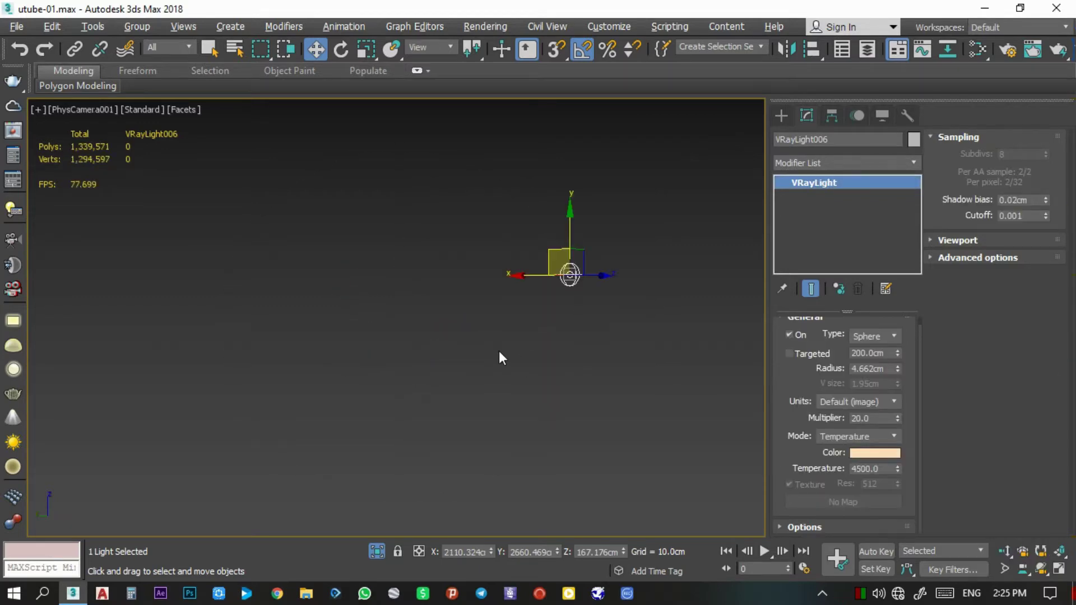
{"action": "left_click", "coordinate": [383, 550]}
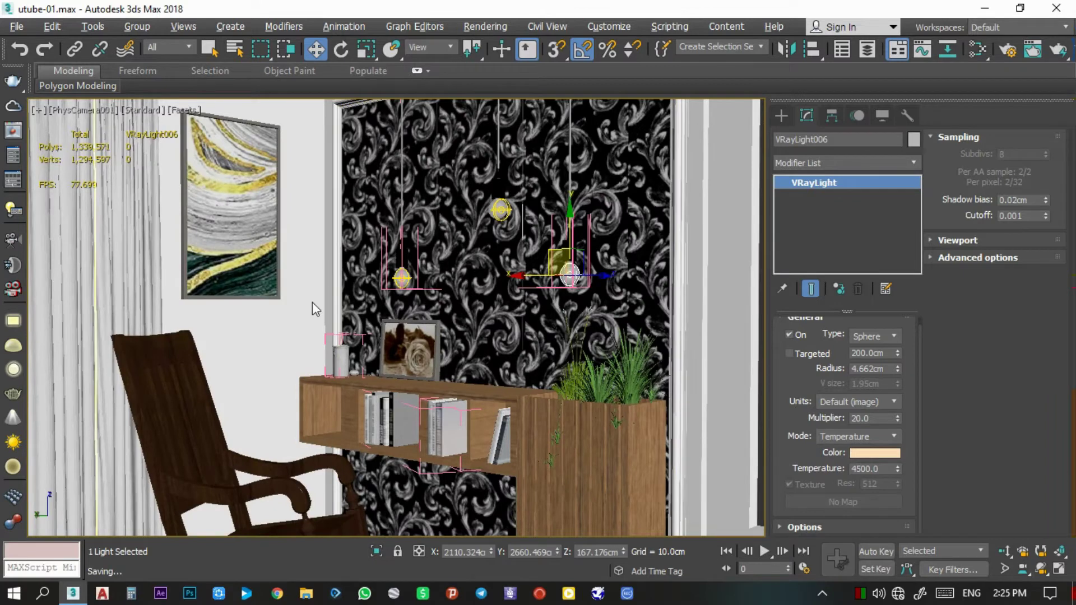
{"action": "key", "text": "shift+q"}
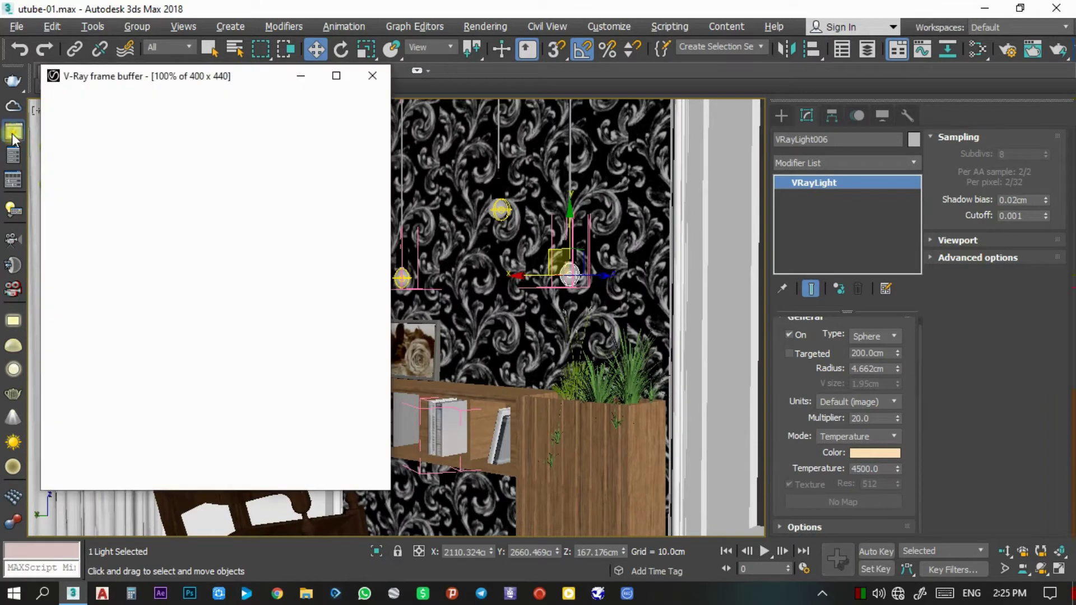
{"action": "left_click_drag", "start_coordinate": [250, 84], "coordinate": [334, 103]}
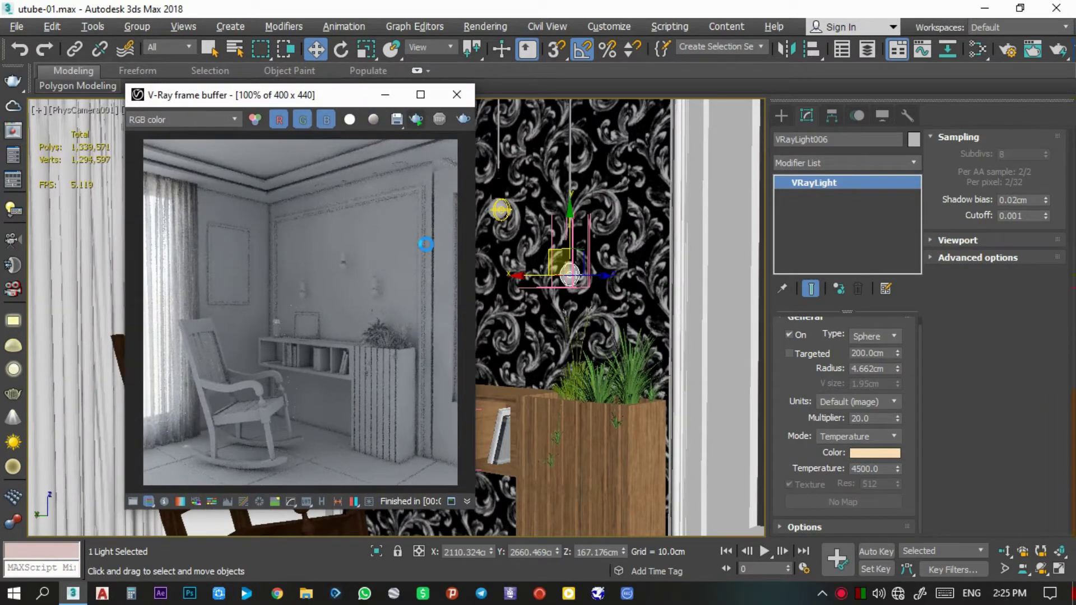
{"action": "key", "text": "shift+q"}
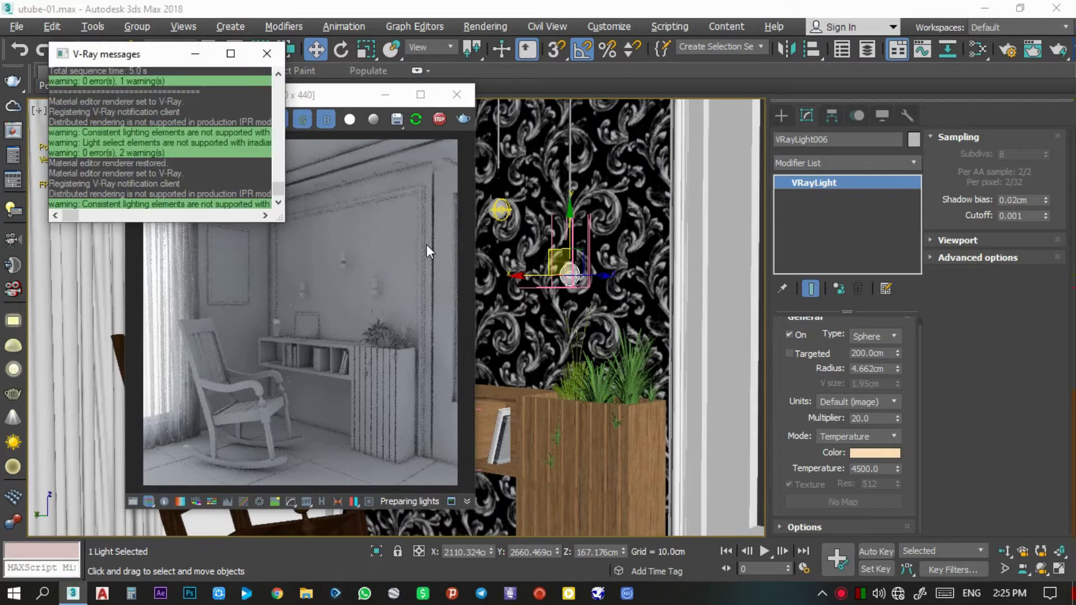
{"action": "left_click_drag", "start_coordinate": [331, 98], "coordinate": [427, 104]}
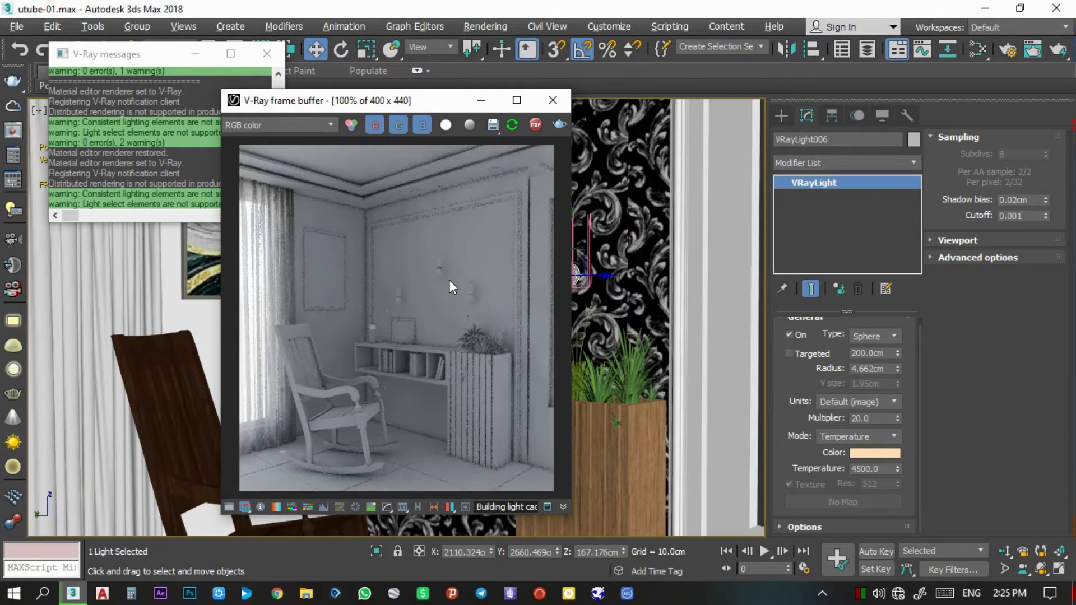
{"action": "mouse_move", "coordinate": [414, 100]}
{"action": "left_mouse_down"}
{"action": "mouse_move", "coordinate": [288, 92]}
{"action": "mouse_move", "coordinate": [261, 102]}
{"action": "left_mouse_up"}
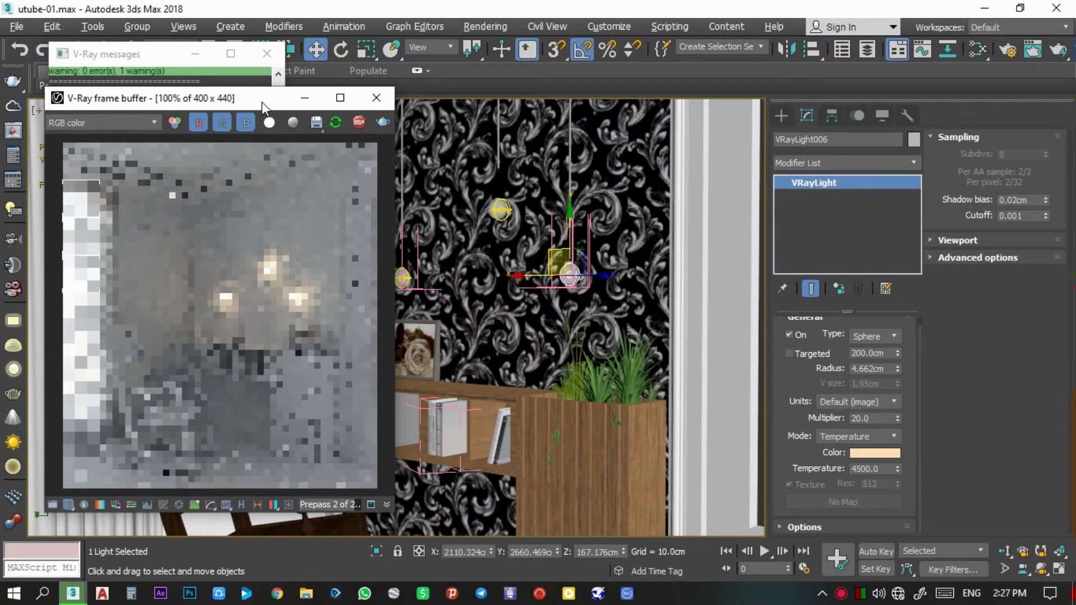
Lower the bulb lights' temperature to 3500 K and let the V-Ray render finish
{"action": "left_click", "coordinate": [499, 209]}
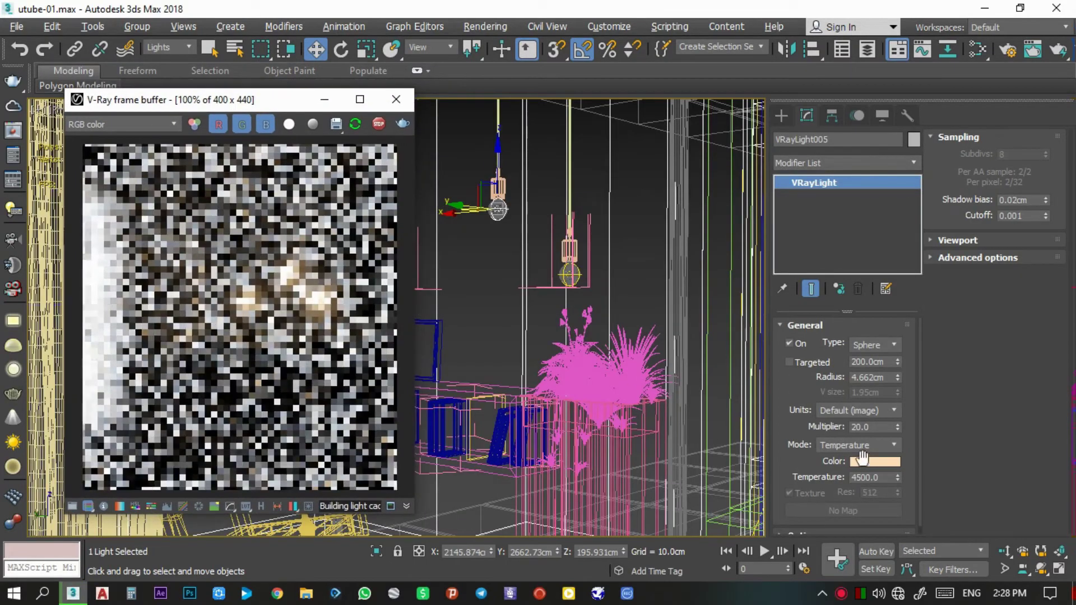
{"action": "double_click", "coordinate": [874, 477]}
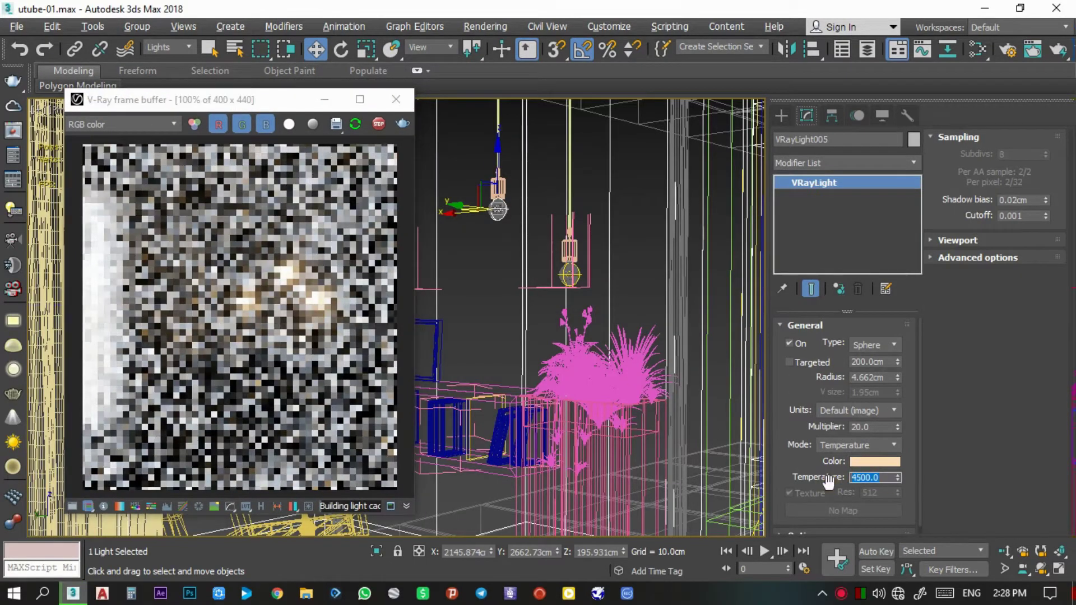
{"action": "type", "text": "3500"}
{"action": "key", "text": "Return"}
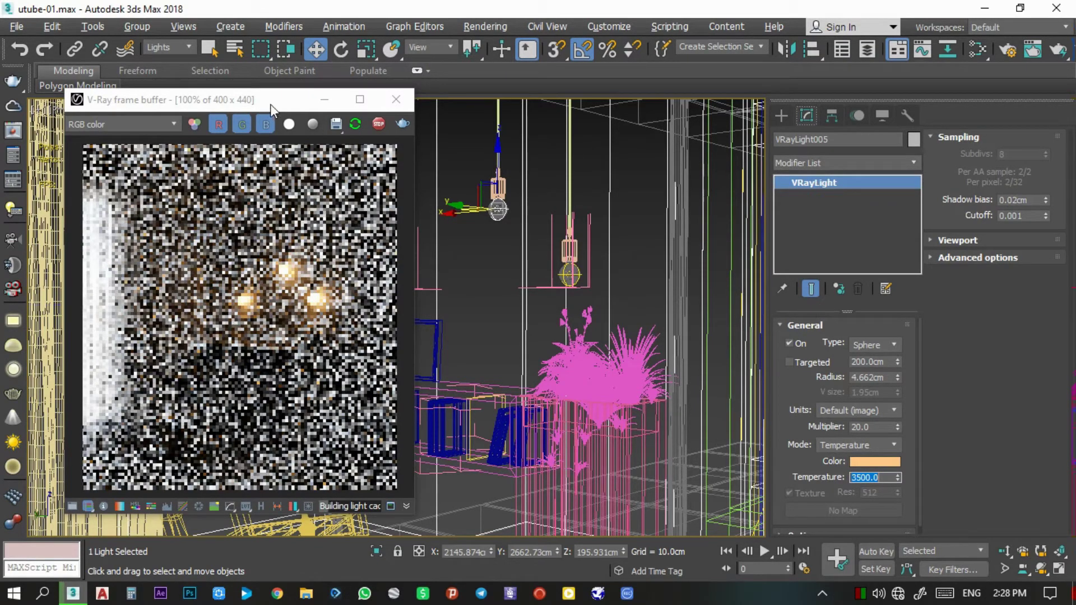
{"action": "left_click_drag", "start_coordinate": [280, 99], "coordinate": [296, 99]}
{"action": "left_click", "coordinate": [395, 124]}
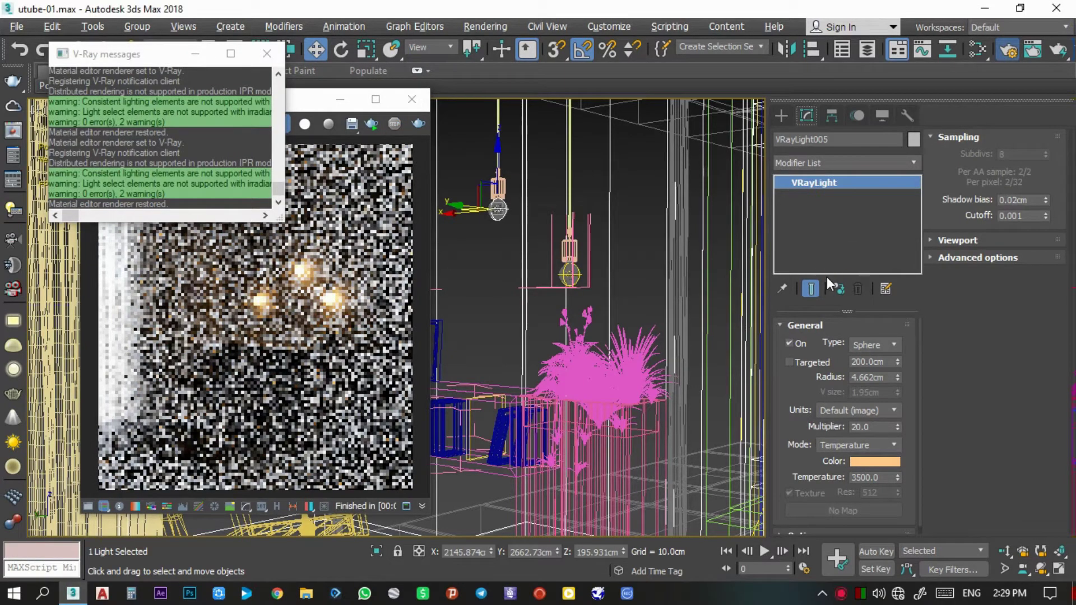
Switch the V-Ray image sampler type to Bucket and launch a full 800×880 camera render
{"action": "key", "text": "F10"}
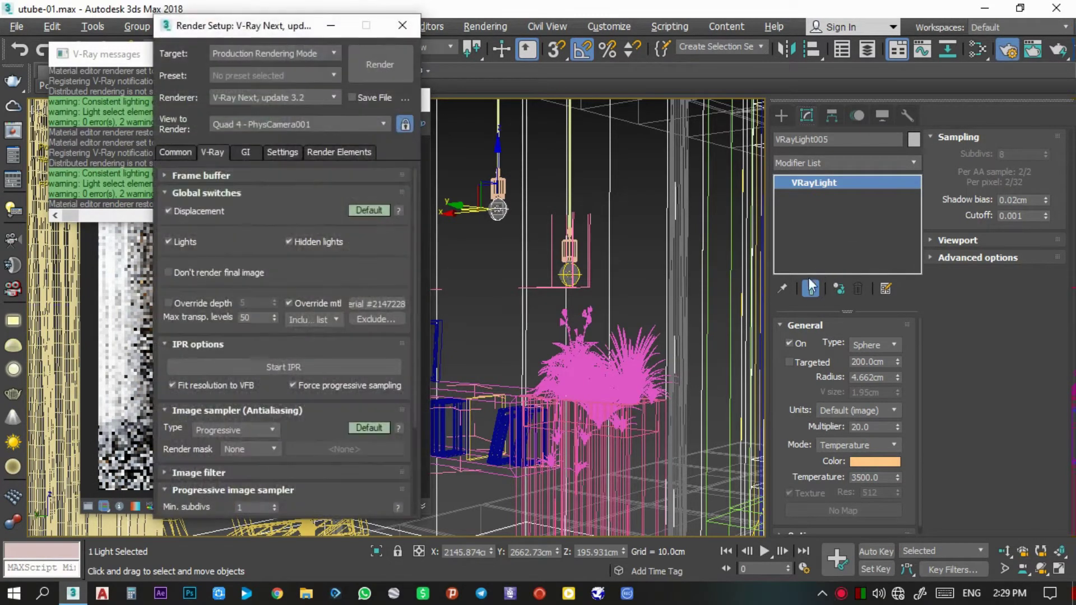
{"action": "left_click", "coordinate": [220, 431]}
{"action": "scroll", "coordinate": [204, 473], "scroll_direction": "down", "scroll_amount": 3}
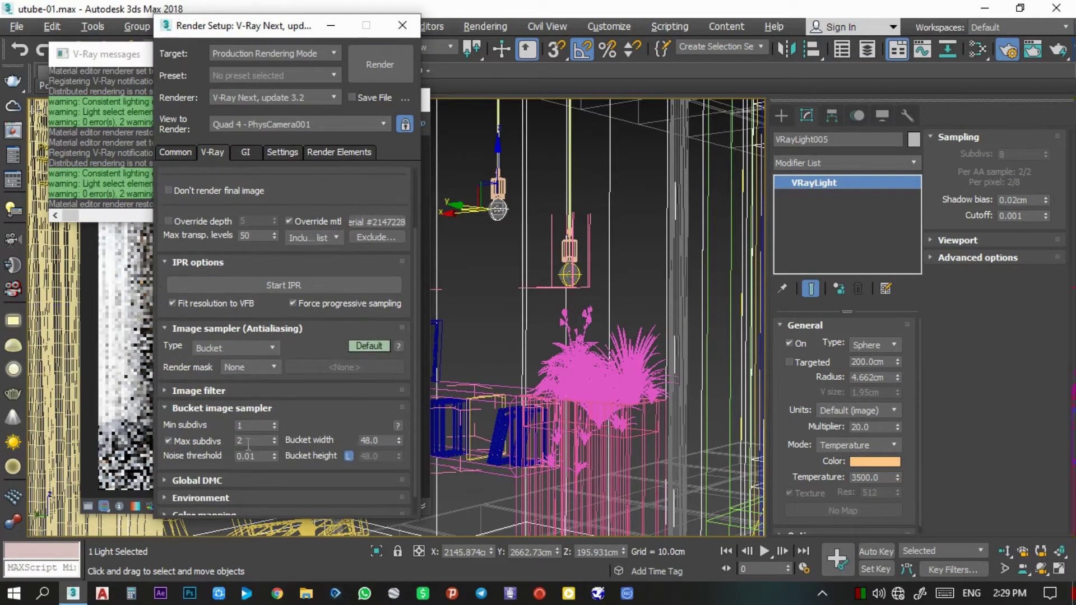
{"action": "left_click", "coordinate": [403, 26]}
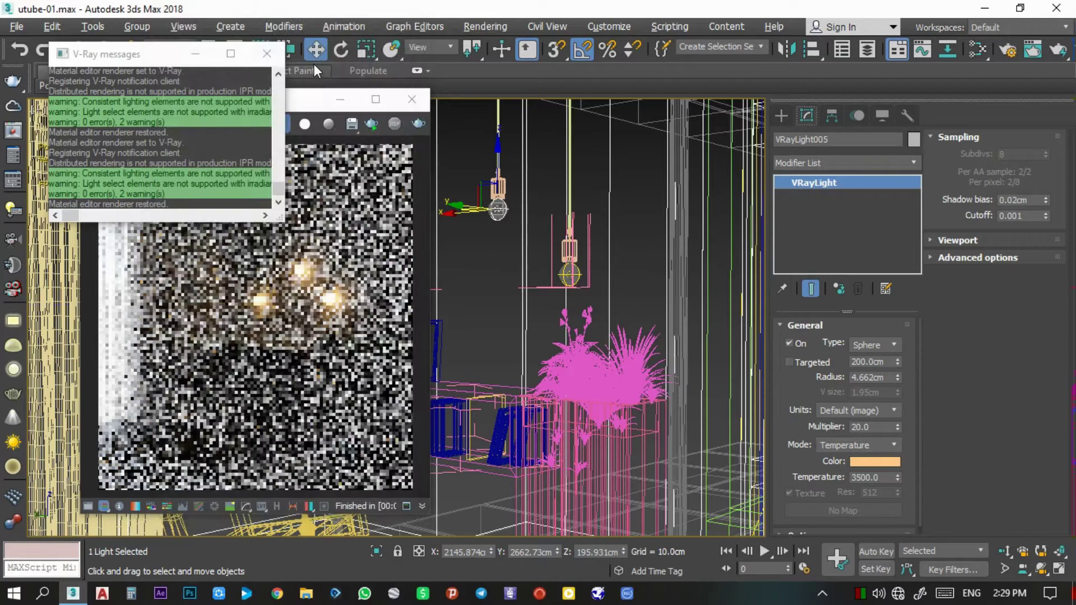
{"action": "left_click", "coordinate": [267, 54]}
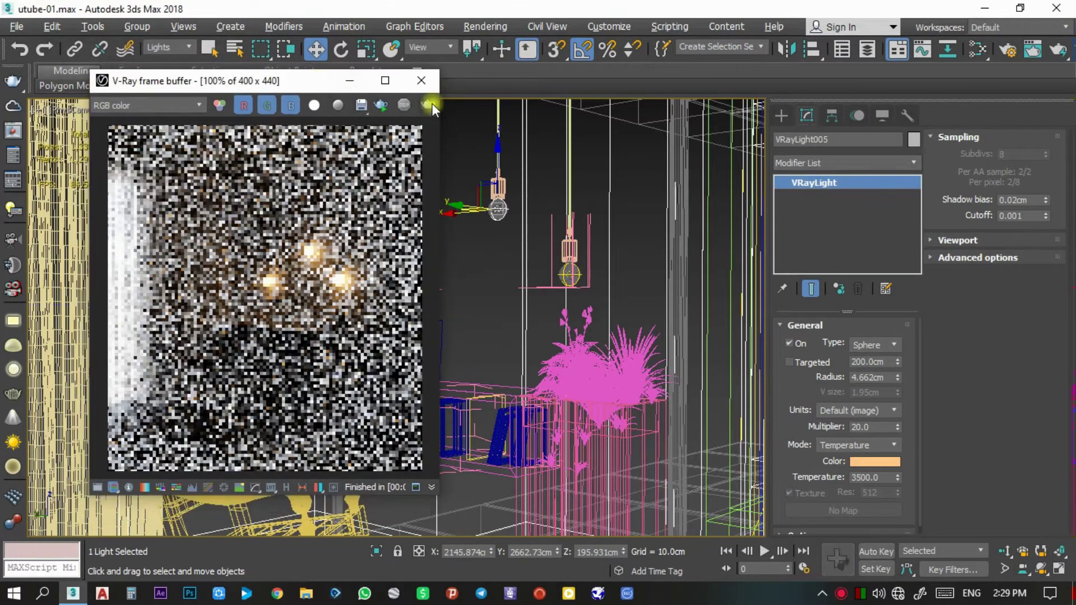
{"action": "left_click", "coordinate": [430, 104]}
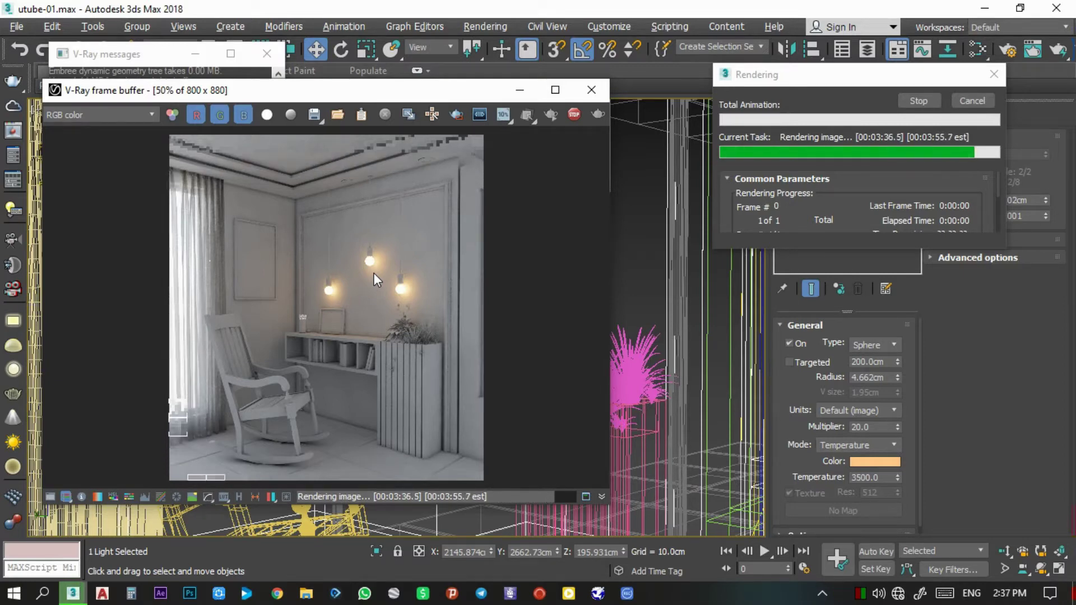
Mark a render region over the three bulbs, set them to 3000 K and multiplier 30, and re-render
{"action": "left_click", "coordinate": [922, 104]}
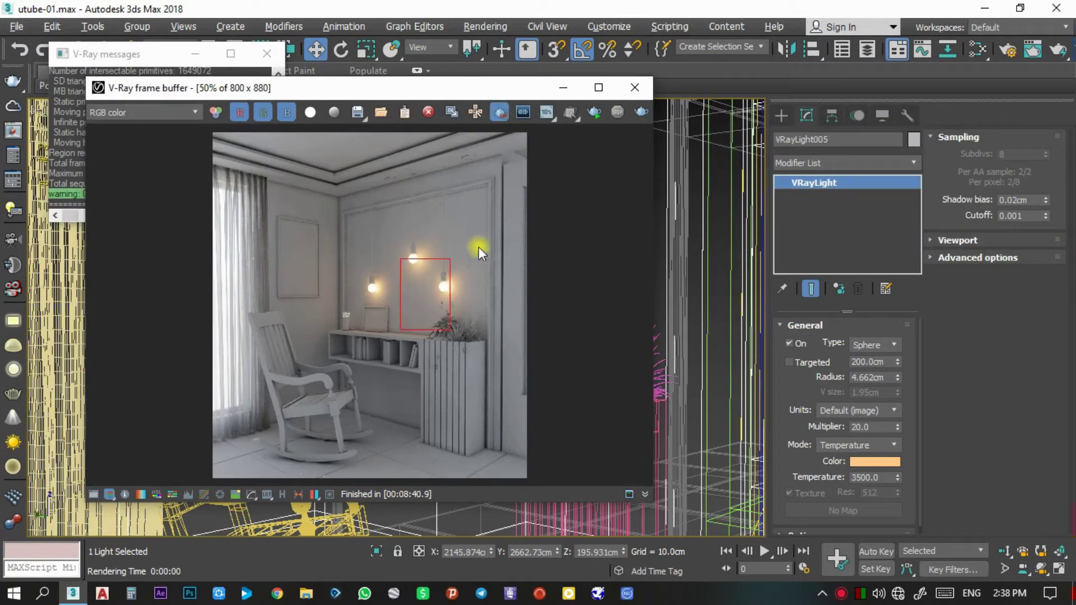
{"action": "left_click_drag", "start_coordinate": [469, 239], "coordinate": [356, 314]}
{"action": "double_click", "coordinate": [870, 478]}
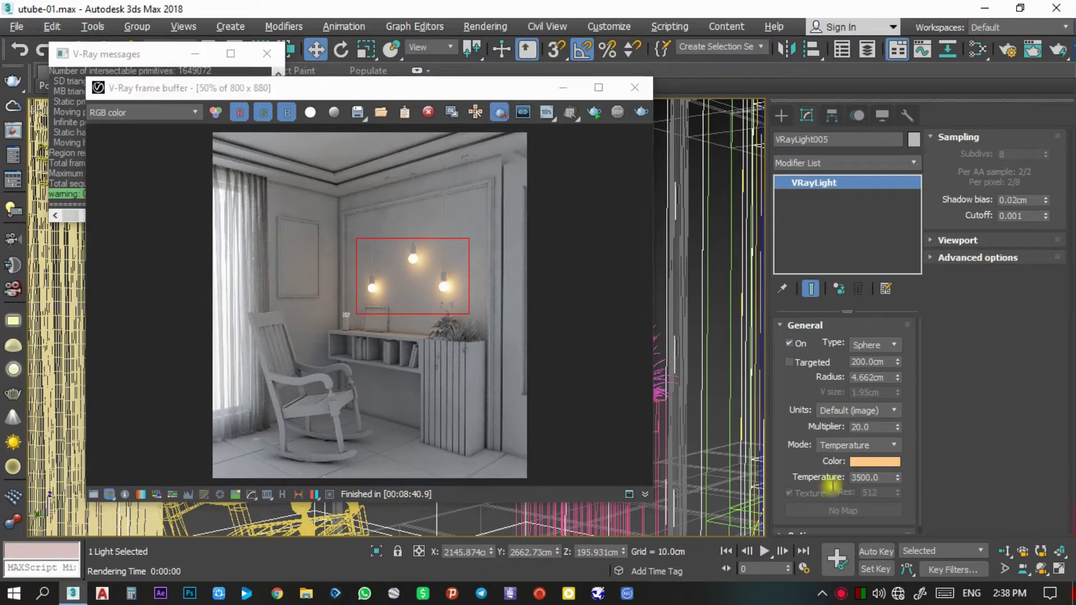
{"action": "type", "text": "3000"}
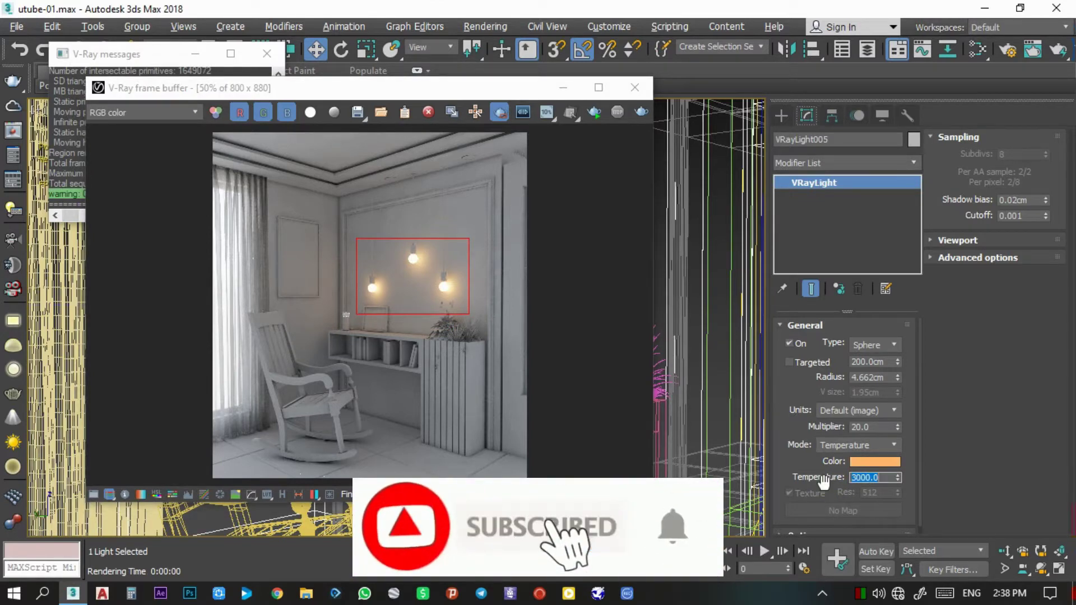
{"action": "double_click", "coordinate": [878, 427]}
{"action": "type", "text": "30"}
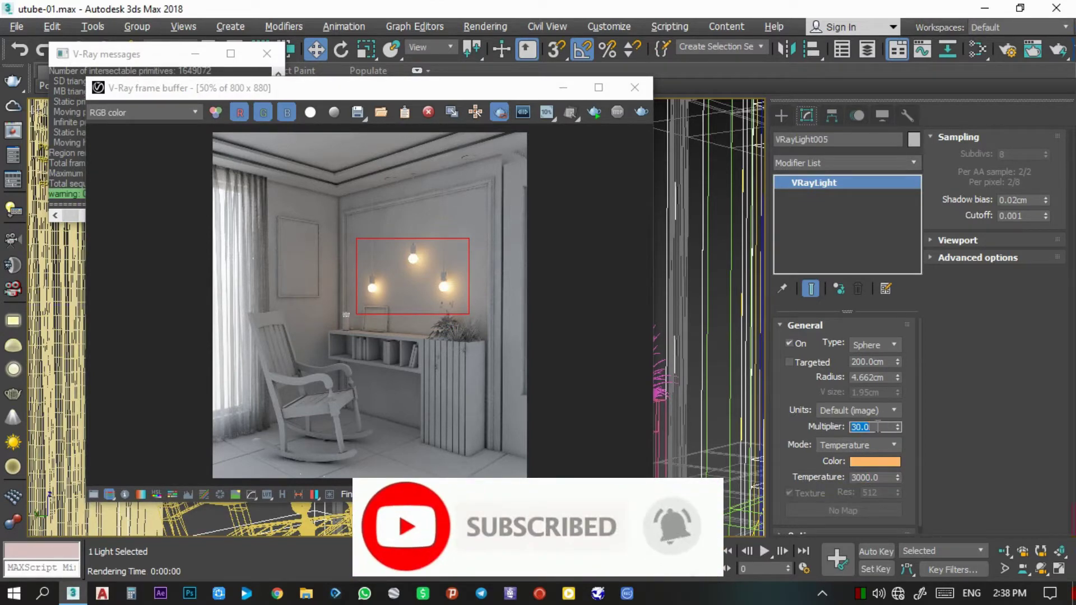
{"action": "left_click", "coordinate": [641, 115]}
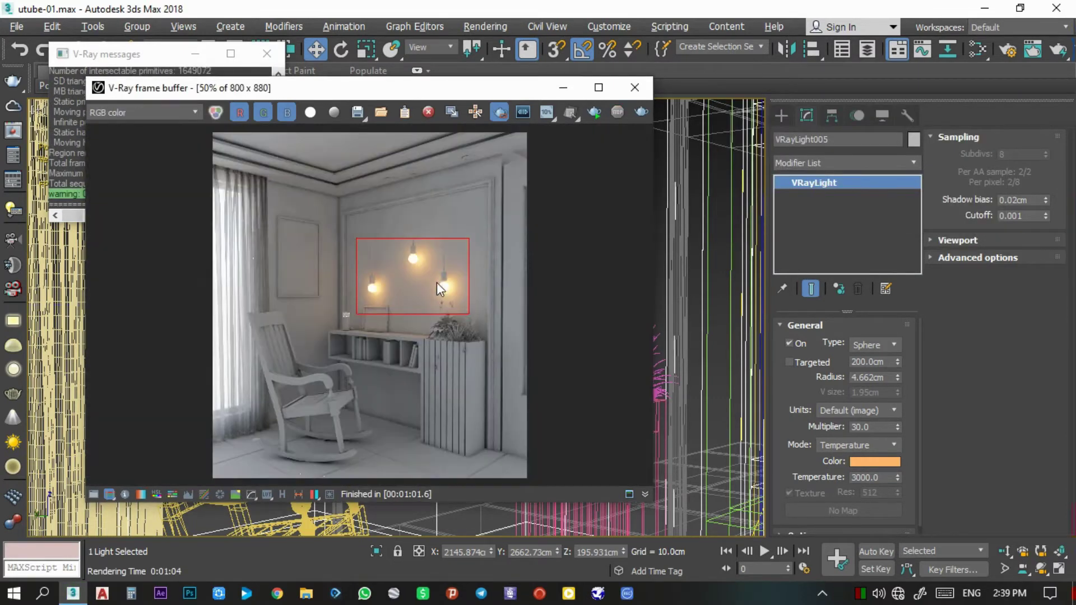
Show the viewport as shaded Facets in perspective, orbited to face the wallpaper wall
{"action": "left_click", "coordinate": [563, 88]}
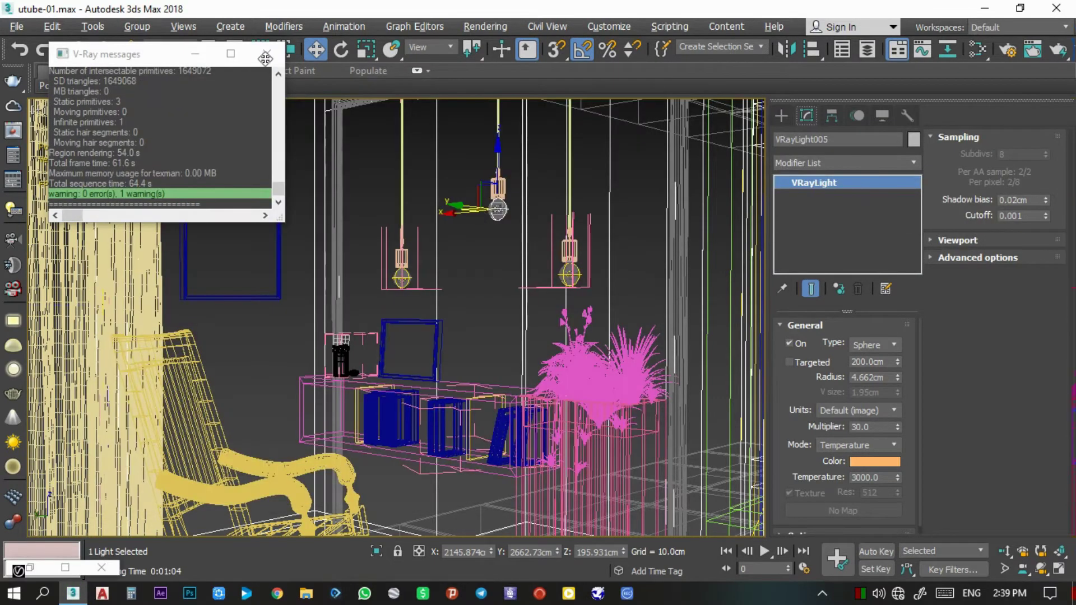
{"action": "left_click", "coordinate": [215, 109]}
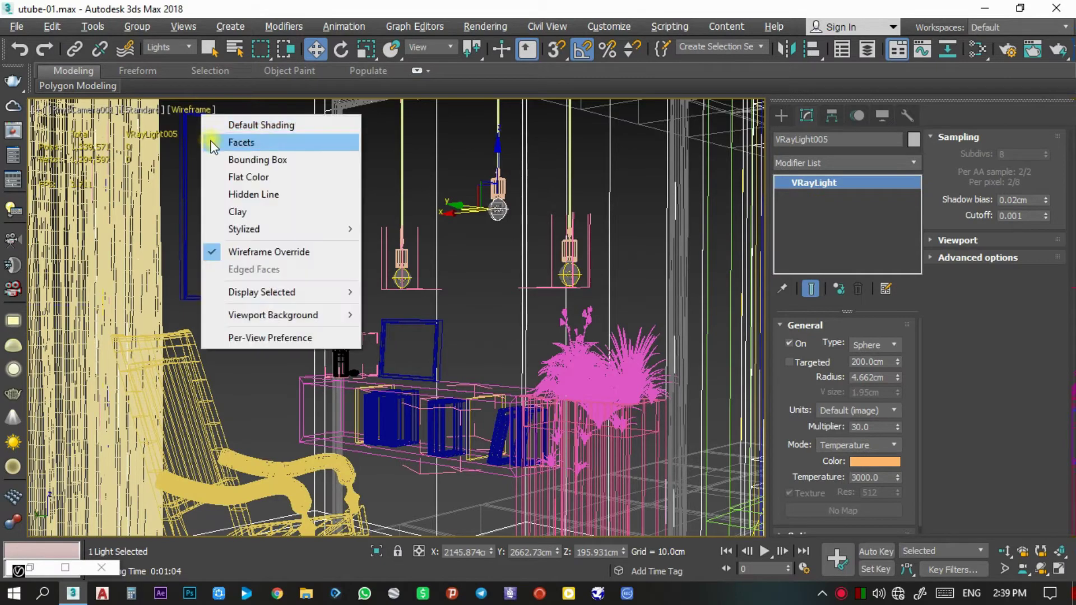
{"action": "left_click", "coordinate": [216, 142]}
{"action": "key", "text": "p"}
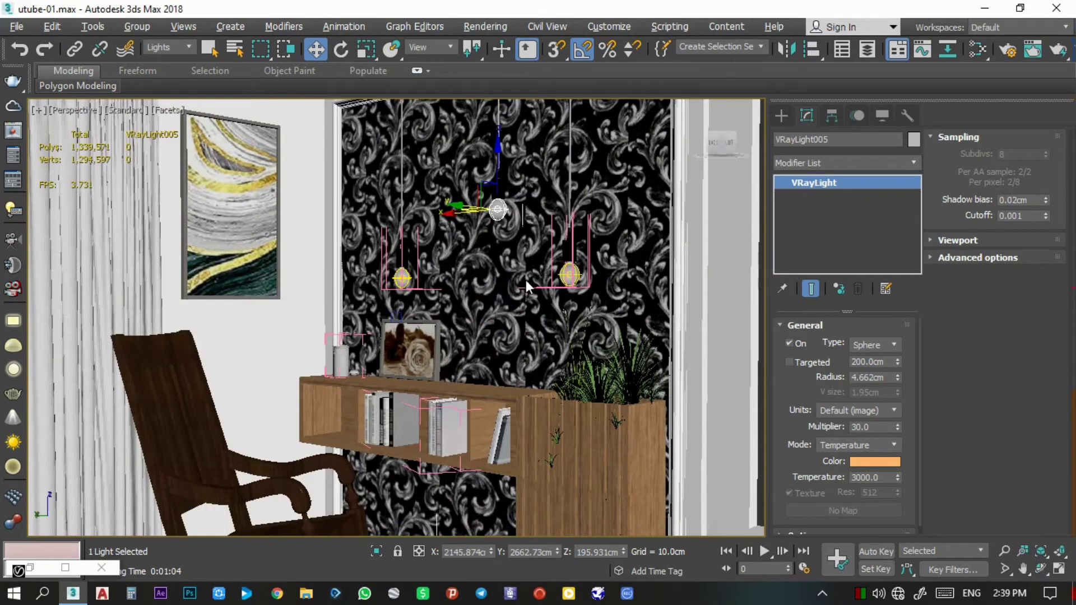
{"action": "mouse_move", "coordinate": [495, 301]}
{"action": "middle_mouse_down", "text": "alt"}
{"action": "mouse_move", "coordinate": [533, 317]}
{"action": "mouse_move", "coordinate": [566, 133]}
{"action": "middle_mouse_up", "text": "alt"}
Try placing a VRayIES light on the wall, cancel it, and set the selection filter to All
{"action": "left_click", "coordinate": [781, 115]}
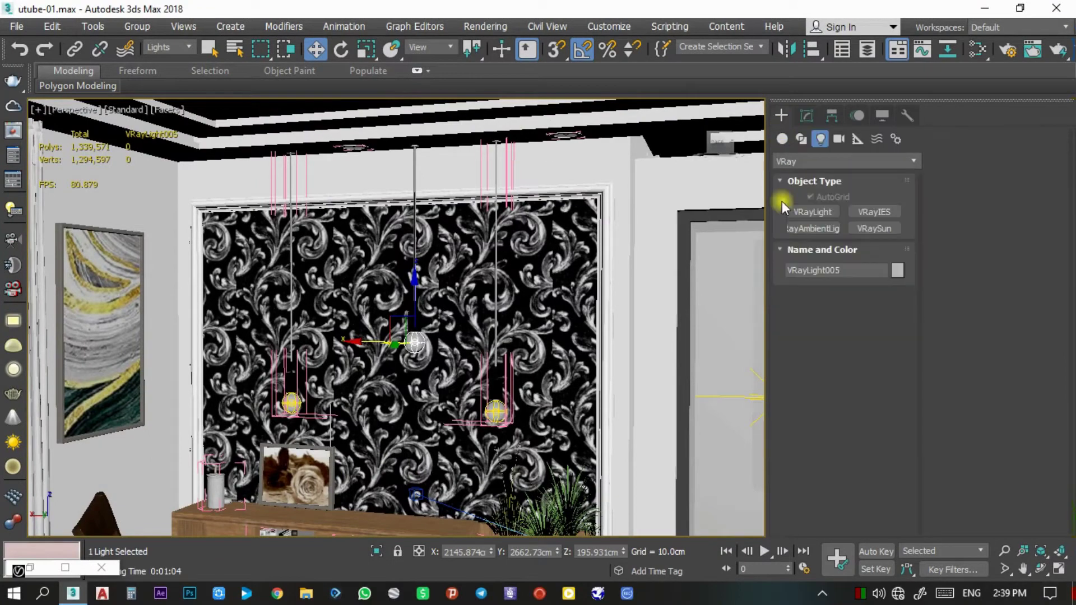
{"action": "left_click", "coordinate": [861, 210]}
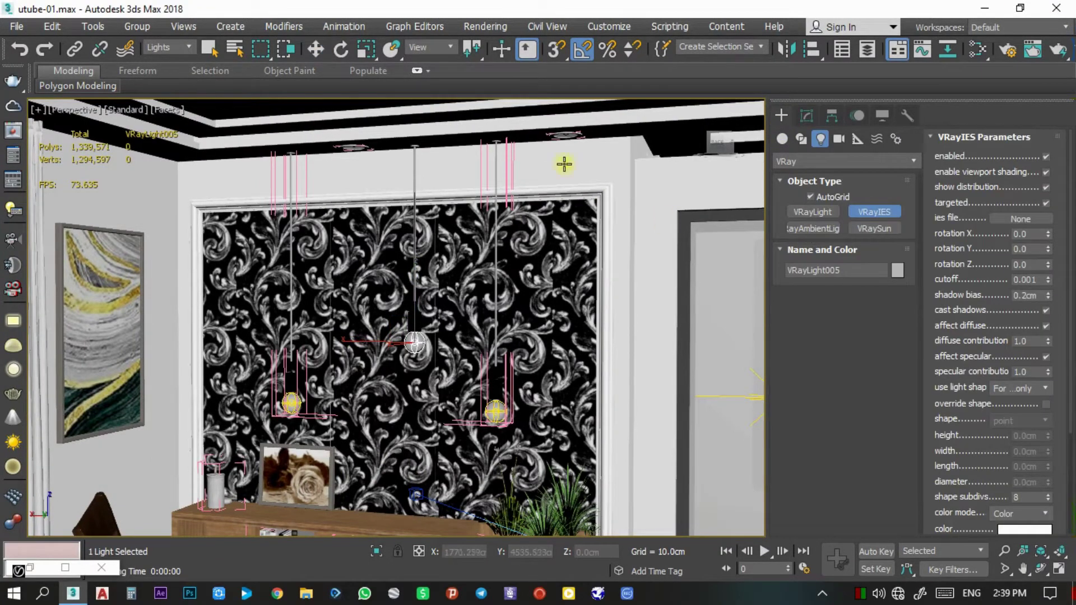
{"action": "left_click_drag", "start_coordinate": [564, 163], "coordinate": [571, 275]}
{"action": "left_click", "coordinate": [565, 408]}
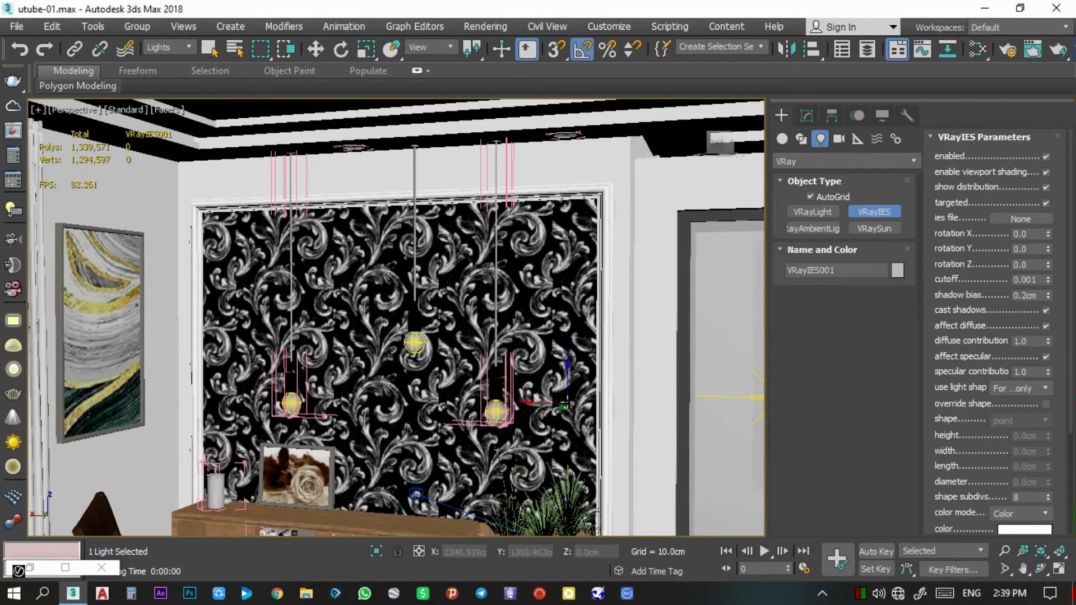
{"action": "right_click", "coordinate": [566, 401]}
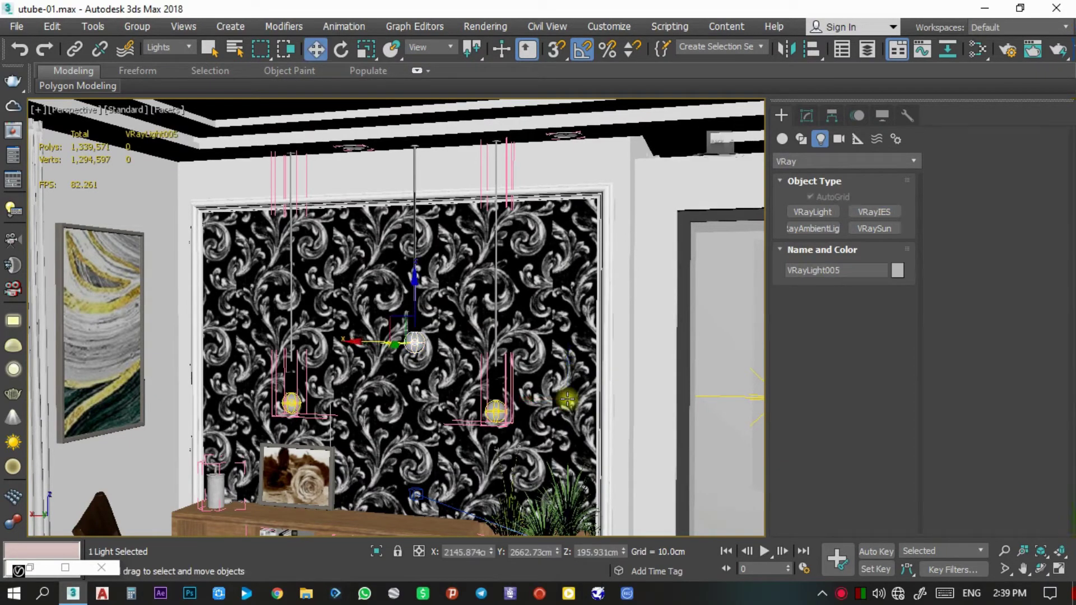
{"action": "key", "text": "F3"}
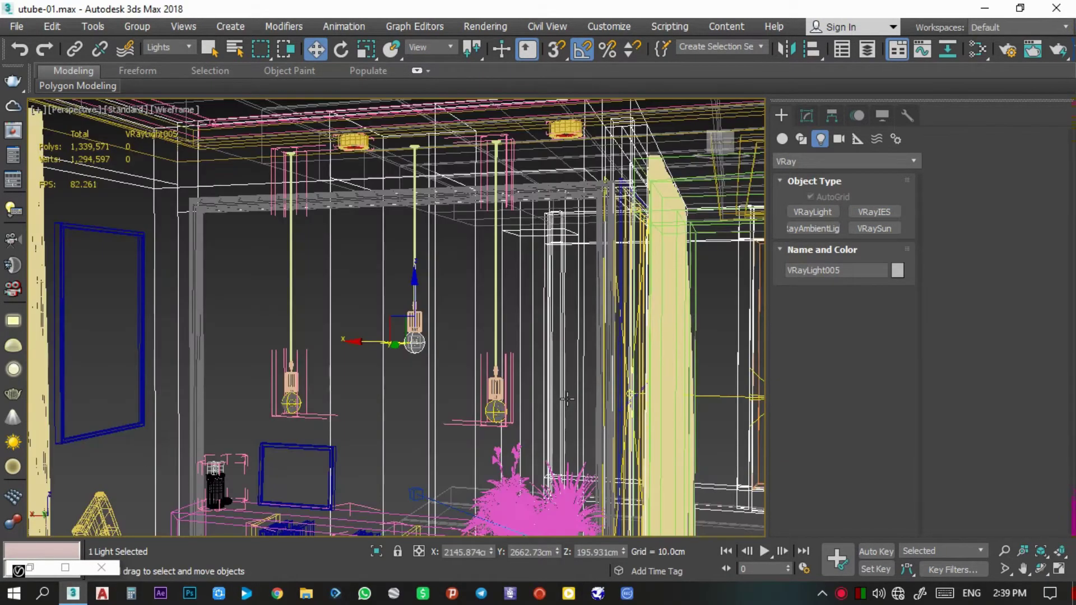
{"action": "key", "text": "F3"}
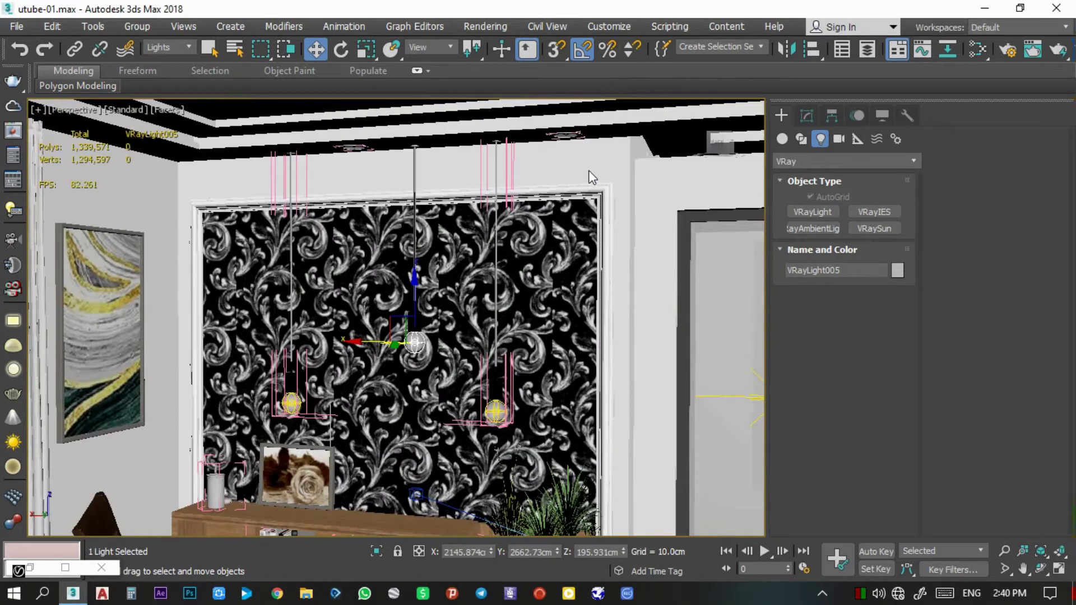
{"action": "left_click", "coordinate": [169, 47]}
Isolate the wall frame object and view it from the Back
{"action": "left_click", "coordinate": [535, 166]}
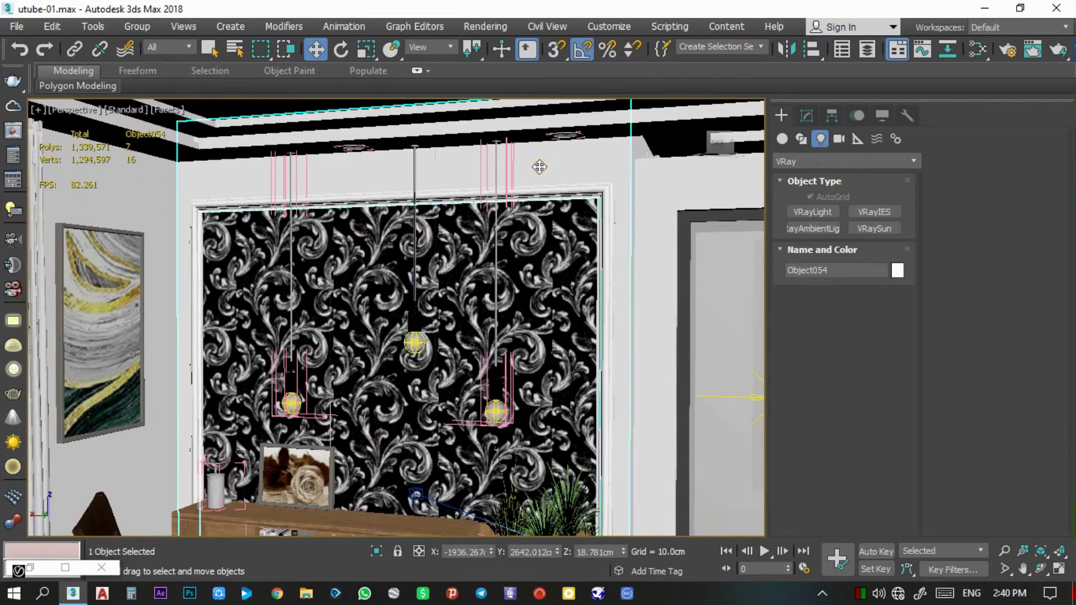
{"action": "left_click", "coordinate": [376, 551]}
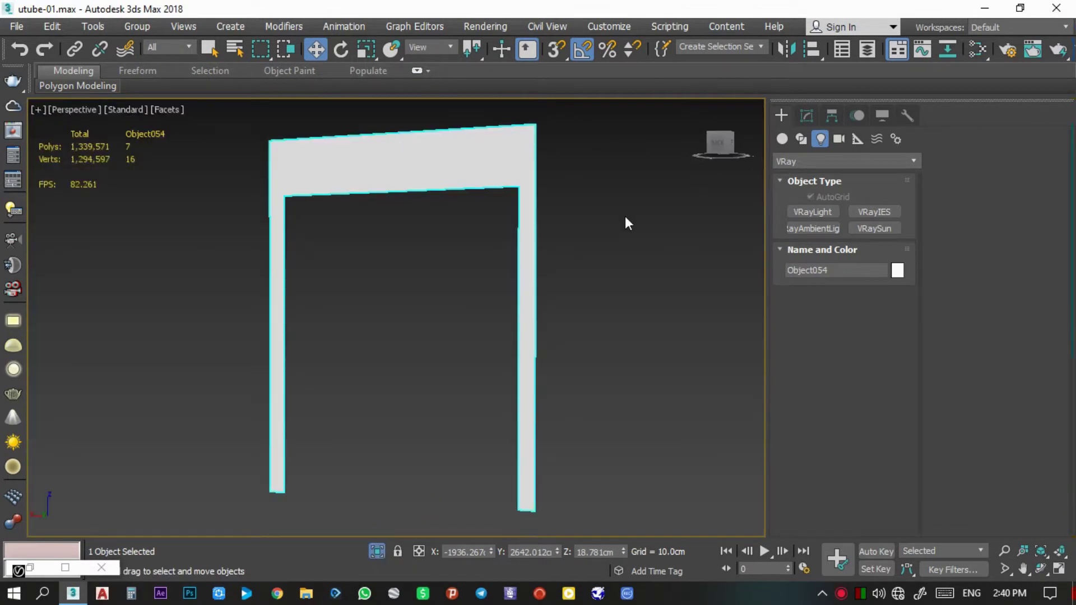
{"action": "left_click", "coordinate": [86, 119]}
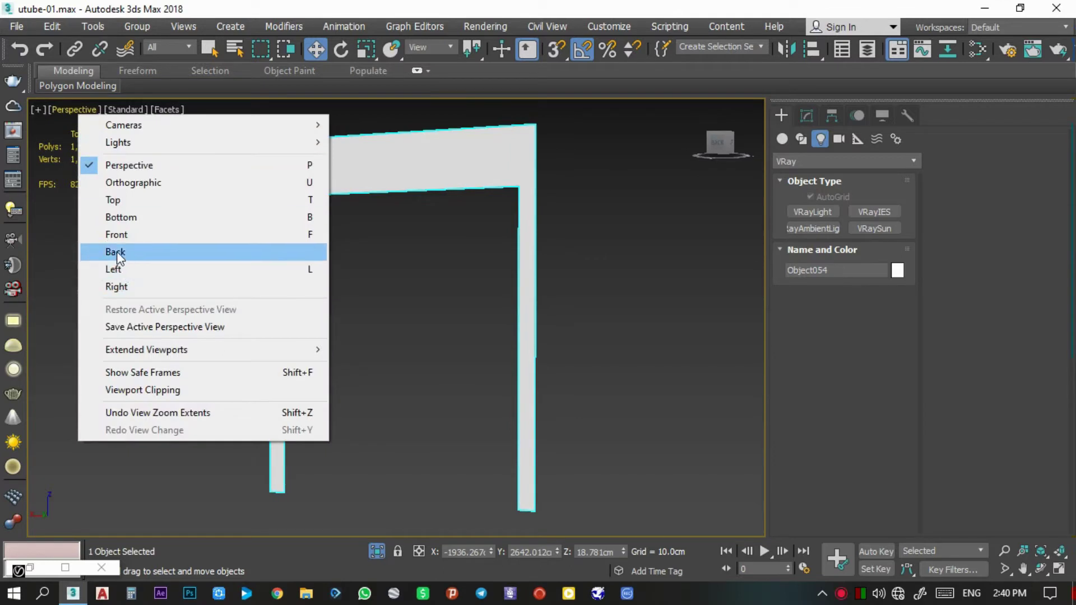
{"action": "left_click", "coordinate": [116, 251]}
Create a targeted VRayIES light down from the wall top and Shift-clone it leftward as an Instance
{"action": "left_click", "coordinate": [870, 213]}
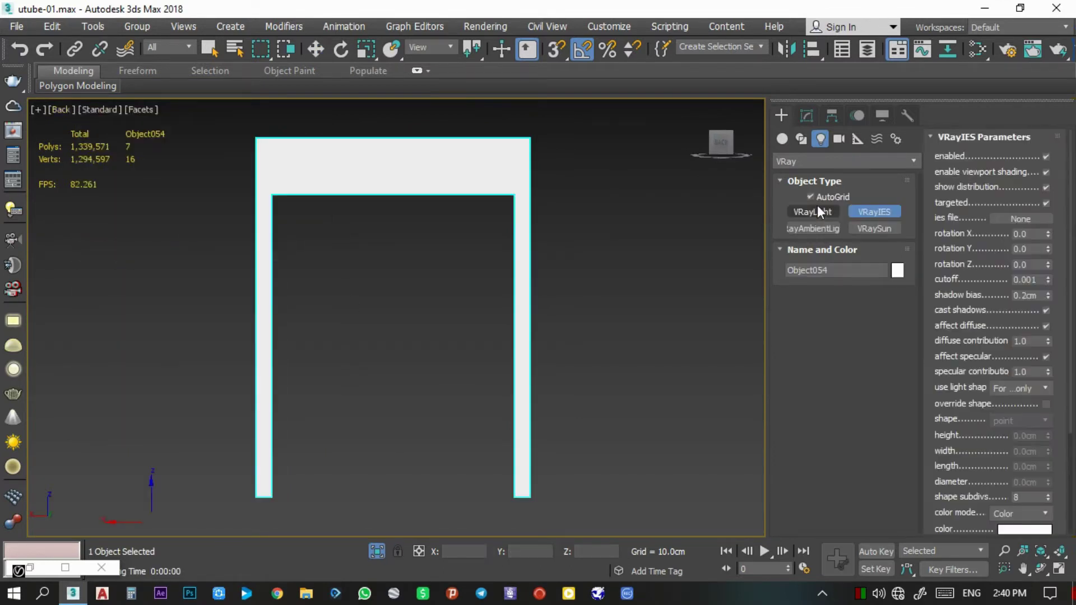
{"action": "left_click_drag", "start_coordinate": [491, 161], "coordinate": [488, 336]}
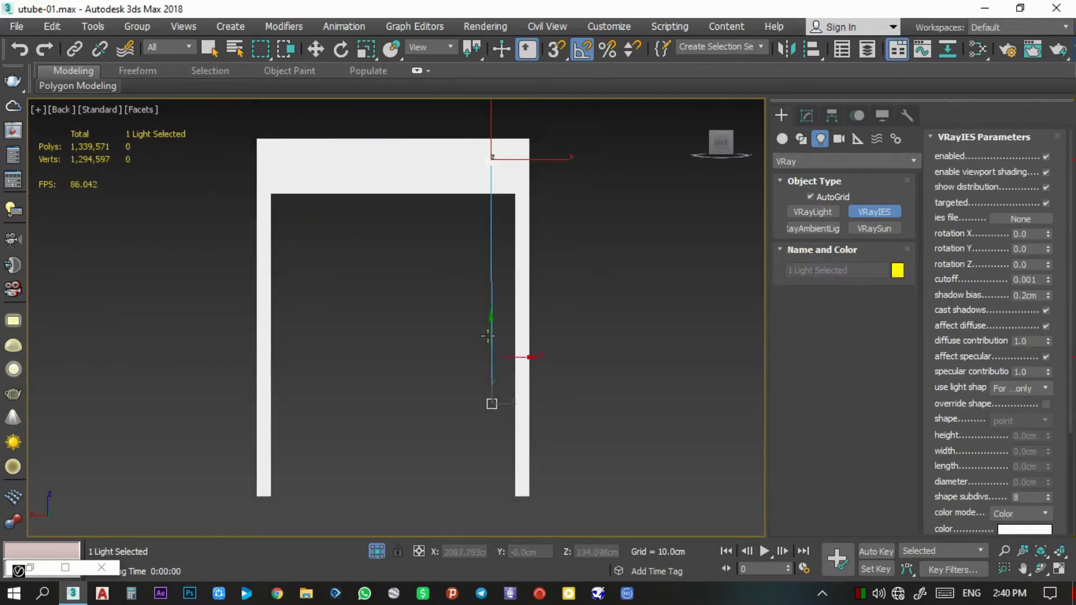
{"action": "key", "text": "w"}
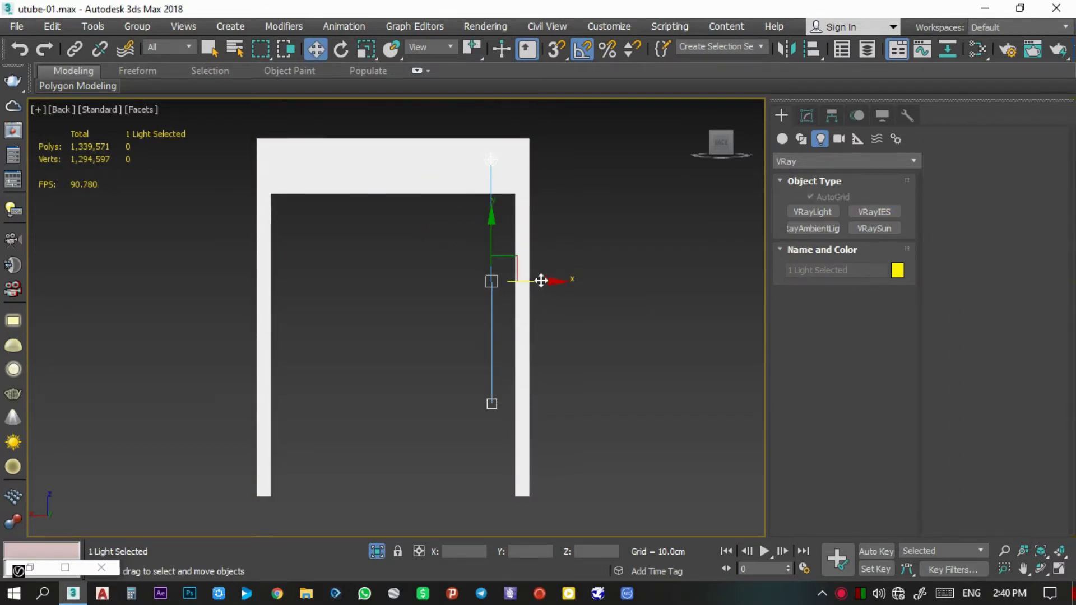
{"action": "left_click_drag", "start_coordinate": [540, 280], "coordinate": [384, 280], "text": "shift"}
{"action": "key", "text": "F1"}
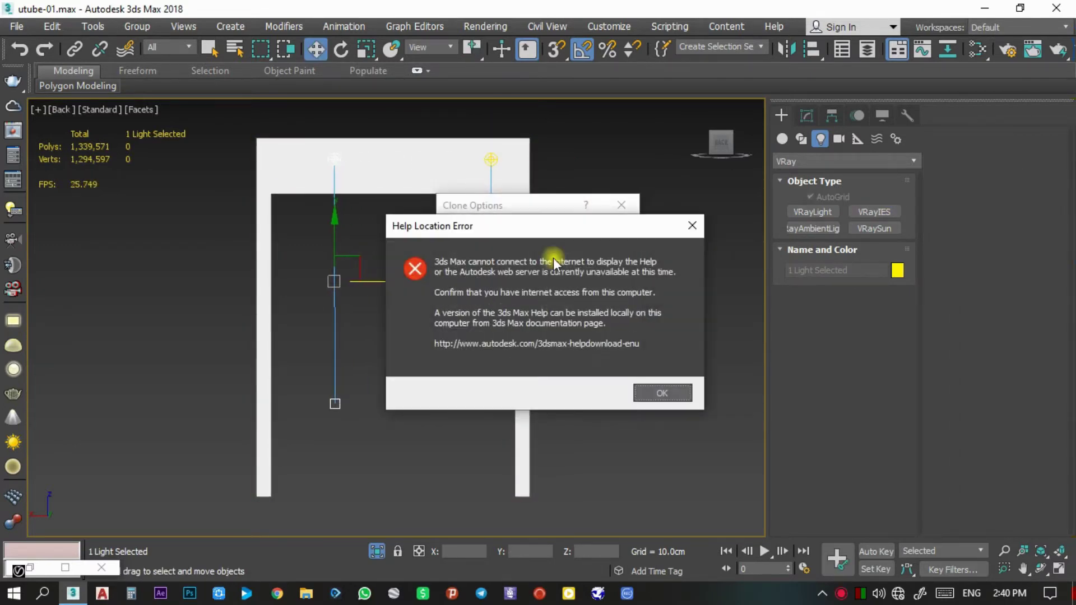
{"action": "left_click", "coordinate": [661, 393]}
{"action": "key", "text": "F1"}
{"action": "left_click", "coordinate": [690, 227]}
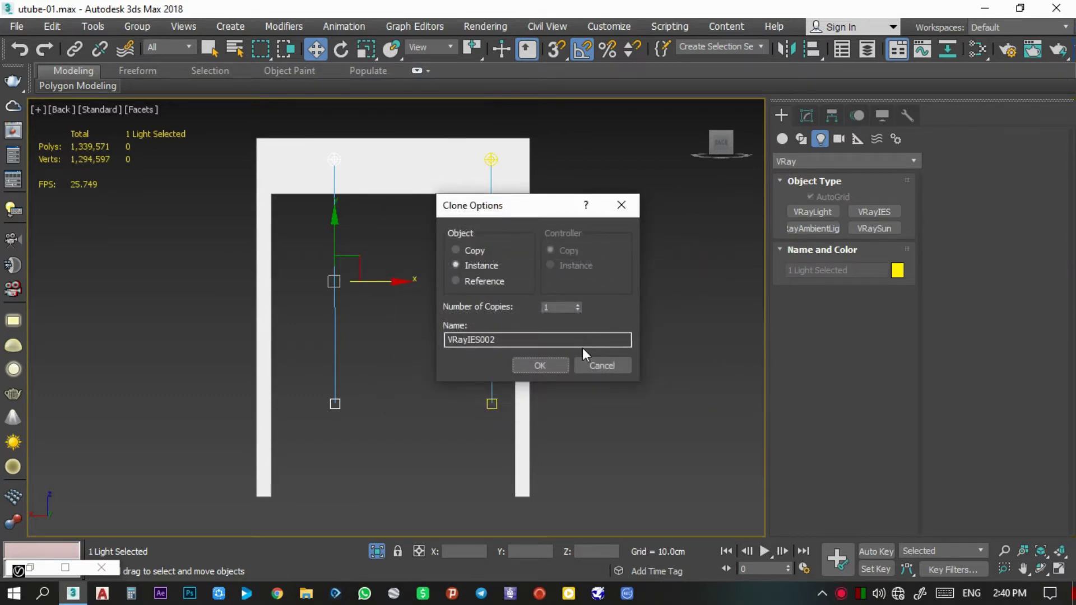
{"action": "left_click", "coordinate": [557, 365]}
Recentre the Back view and select the left IES light for editing in Modify
{"action": "middle_click_drag", "start_coordinate": [570, 252], "coordinate": [555, 276]}
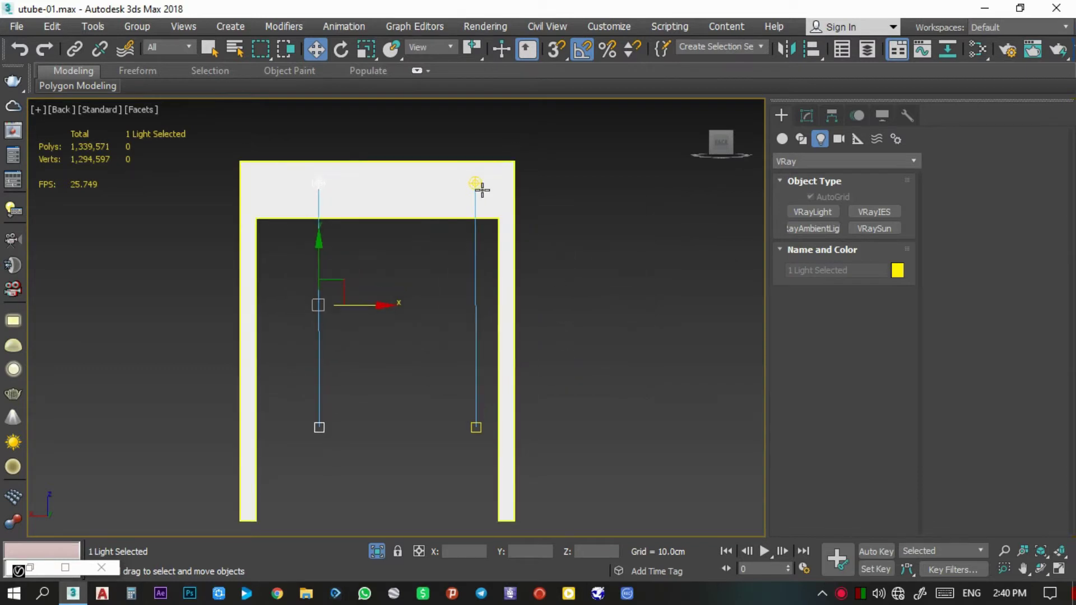
{"action": "left_click", "coordinate": [371, 147]}
{"action": "scroll", "coordinate": [311, 177], "scroll_direction": "up", "scroll_amount": 5}
{"action": "left_click", "coordinate": [325, 187]}
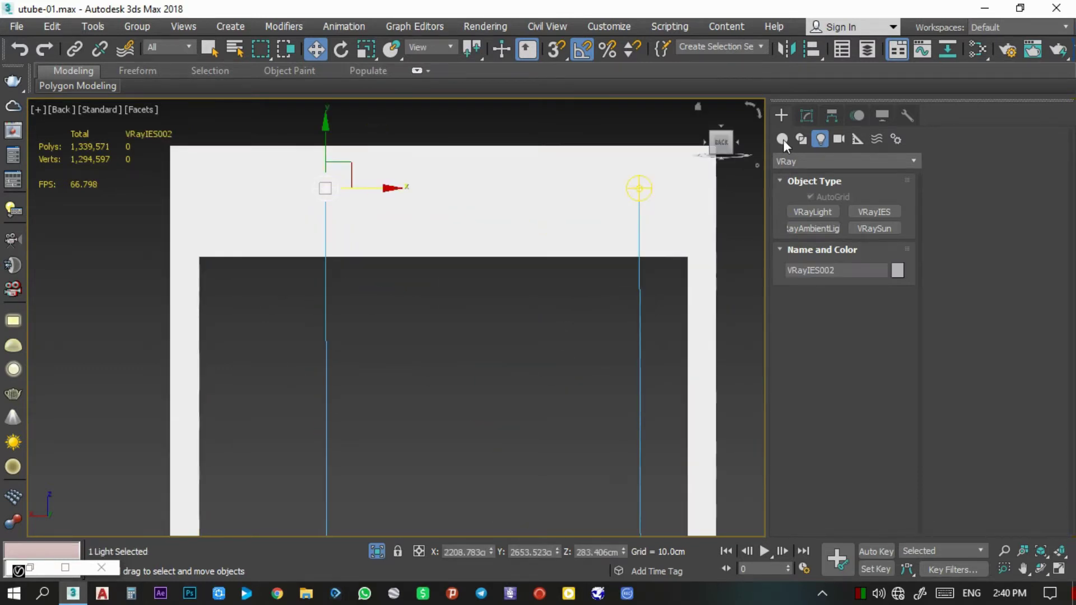
{"action": "left_click", "coordinate": [805, 116]}
Select both IES lights and load E:\3D max\IES\5623_TRIMLESS12V_HALOGEN_LAMP.ies as their profile
{"action": "scroll", "coordinate": [817, 395], "scroll_direction": "down", "scroll_amount": 1}
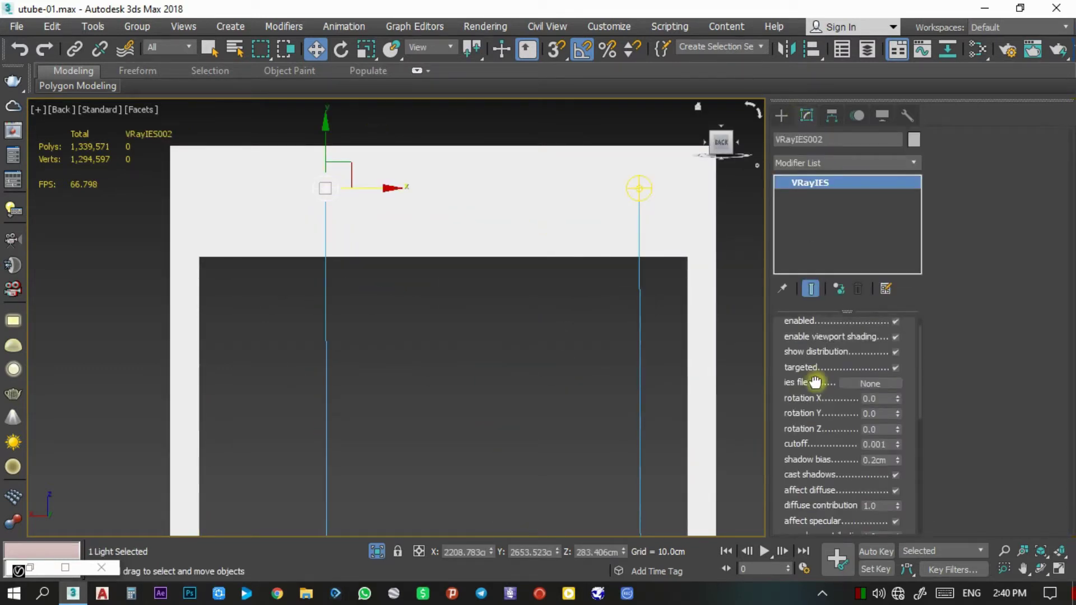
{"action": "left_click", "coordinate": [639, 405], "text": "ctrl"}
{"action": "middle_click_drag", "start_coordinate": [541, 348], "coordinate": [507, 350]}
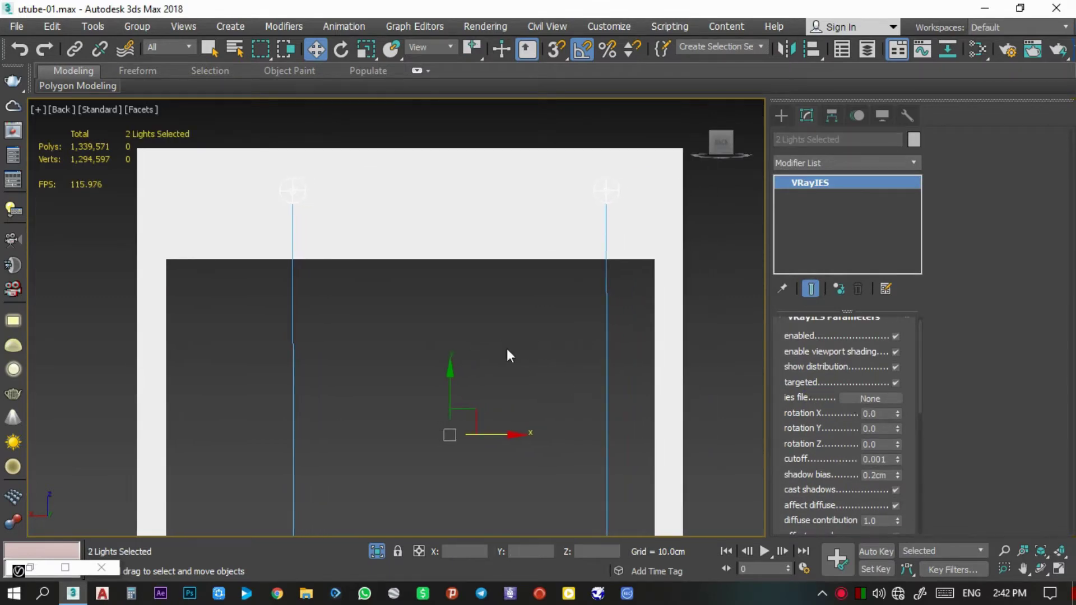
{"action": "left_click", "coordinate": [855, 398]}
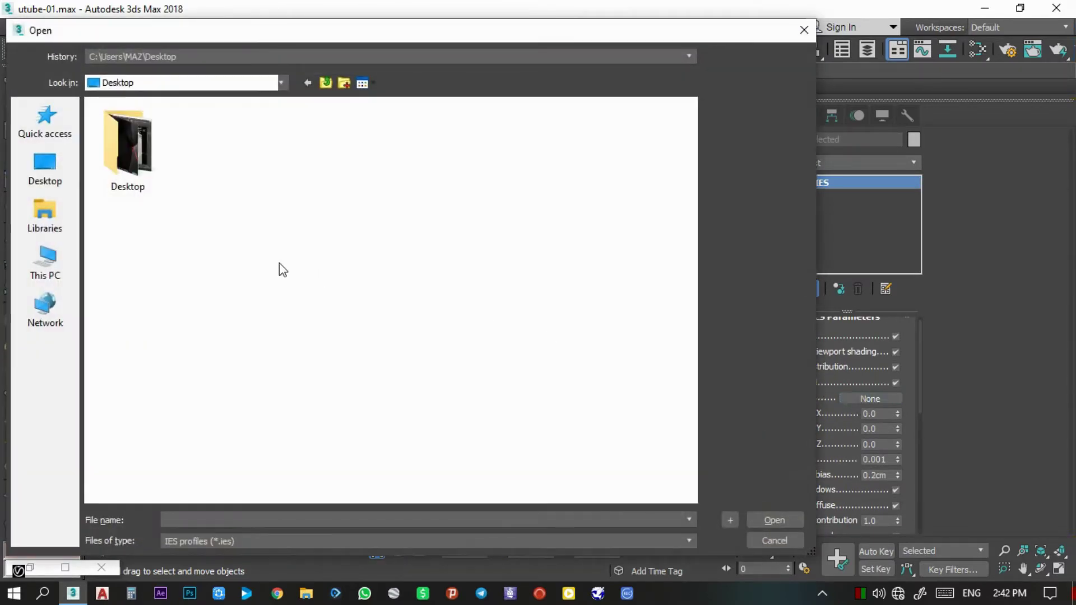
{"action": "left_click", "coordinate": [46, 261]}
{"action": "double_click", "coordinate": [349, 164]}
{"action": "double_click", "coordinate": [135, 169]}
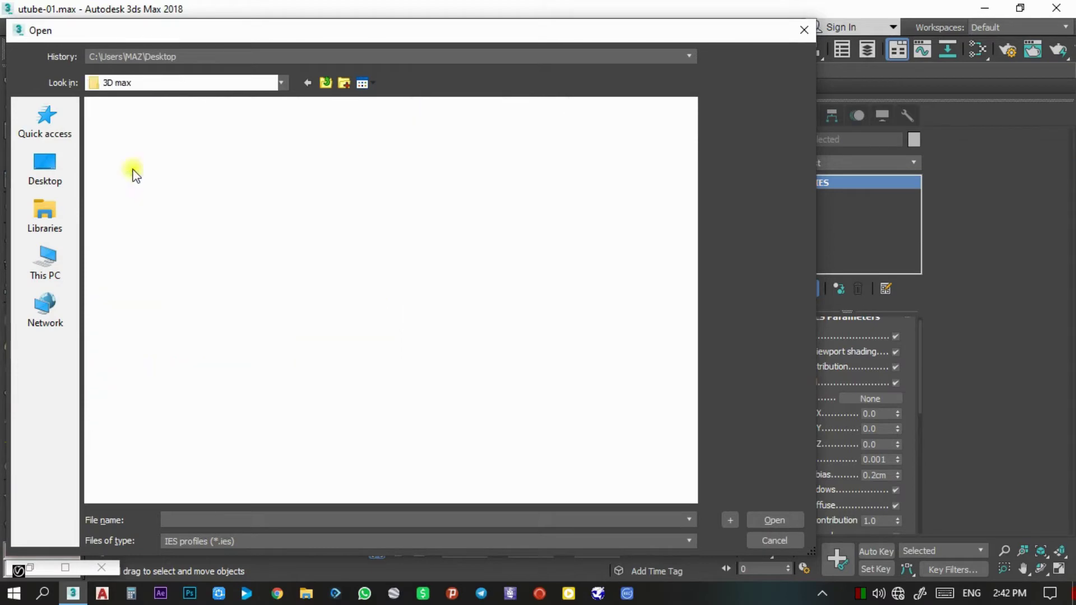
{"action": "double_click", "coordinate": [110, 189]}
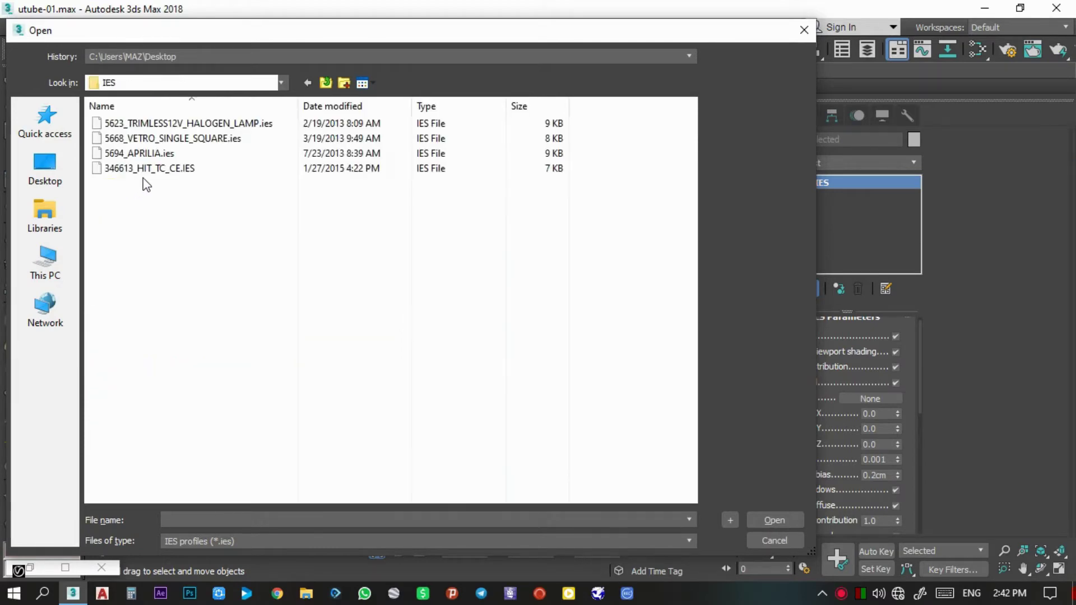
{"action": "left_click", "coordinate": [160, 128]}
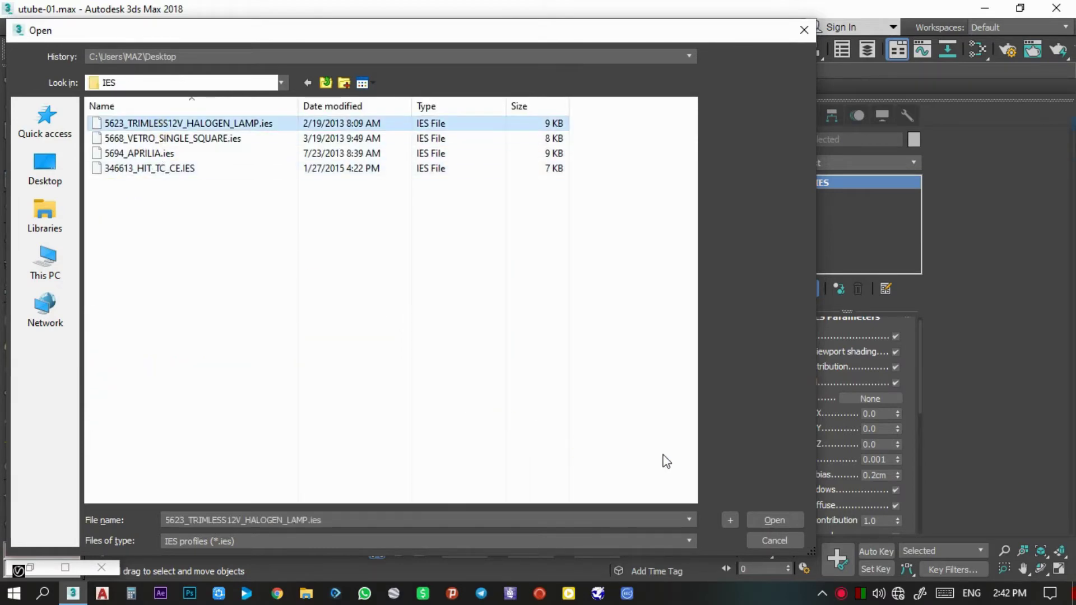
{"action": "left_click", "coordinate": [775, 520]}
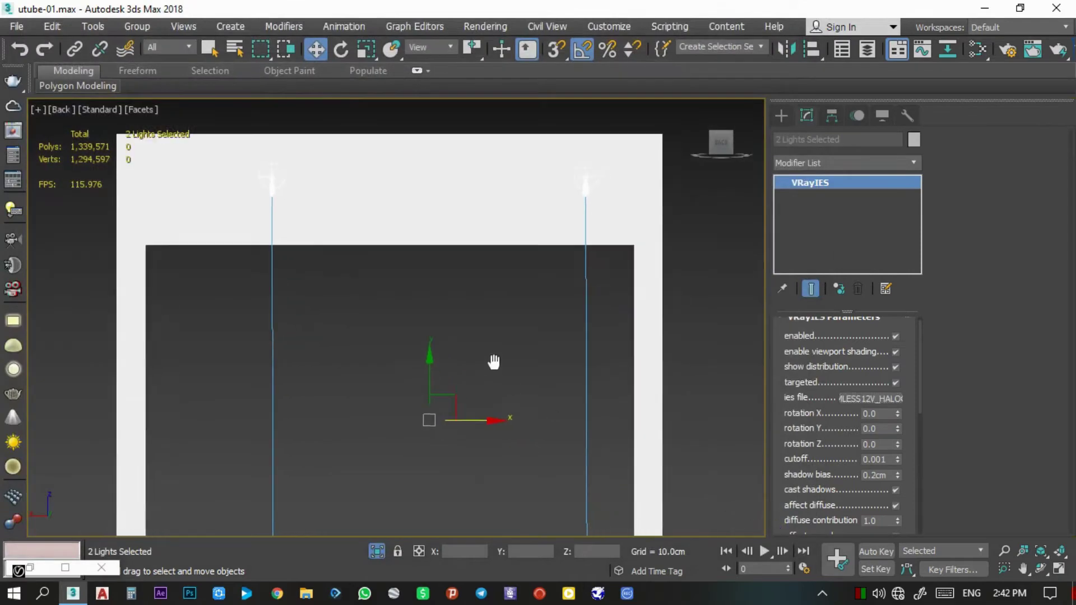
Raise both IES light targets up to the wall's top edge in the Back view
{"action": "left_click", "coordinate": [527, 460]}
{"action": "left_click", "coordinate": [532, 489]}
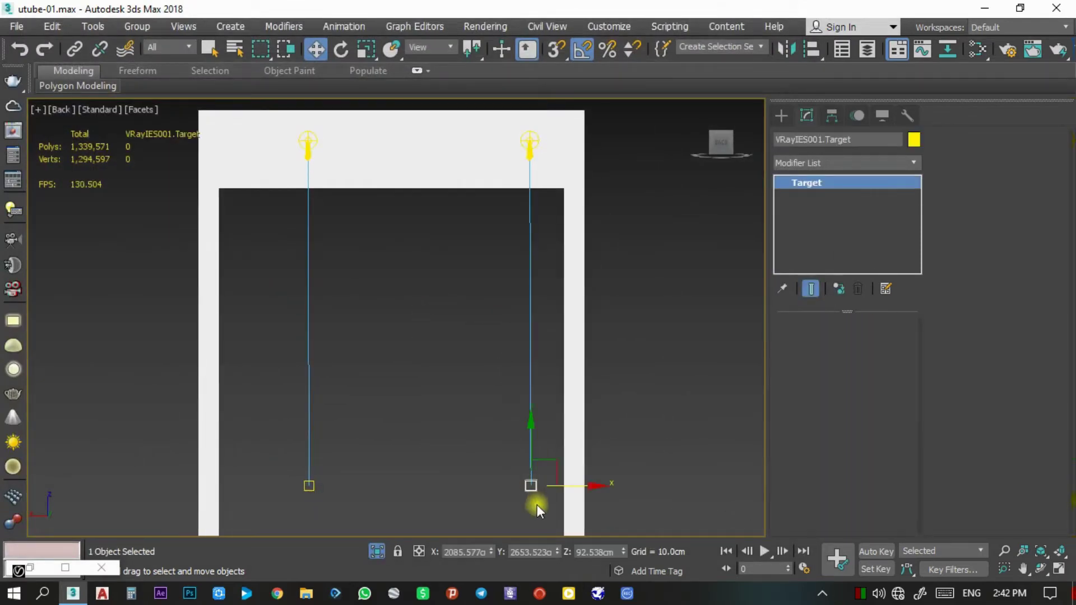
{"action": "left_click_drag", "start_coordinate": [537, 504], "coordinate": [530, 121]}
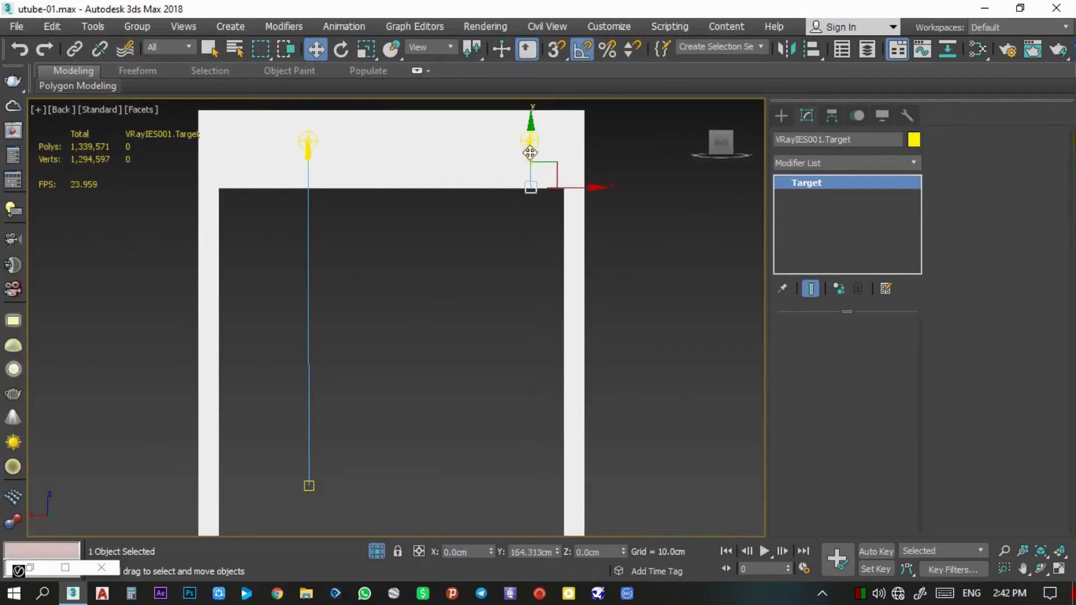
{"action": "left_click", "coordinate": [309, 485]}
{"action": "left_click_drag", "start_coordinate": [309, 455], "coordinate": [318, 151]}
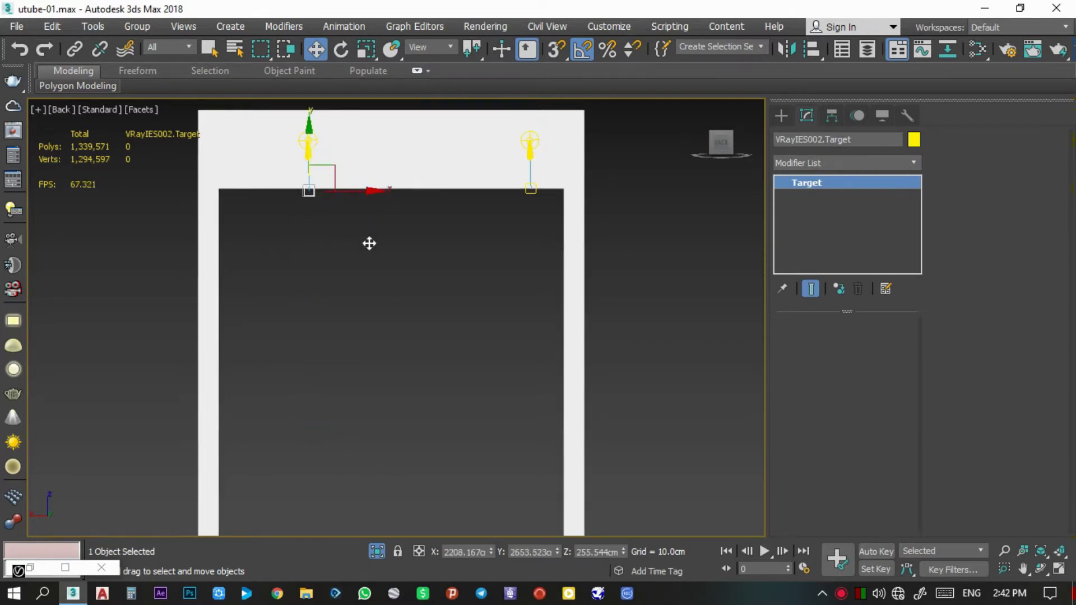
Check the targets from the Top view and window-select both IES lights
{"action": "scroll", "coordinate": [492, 174], "scroll_direction": "up", "scroll_amount": 3}
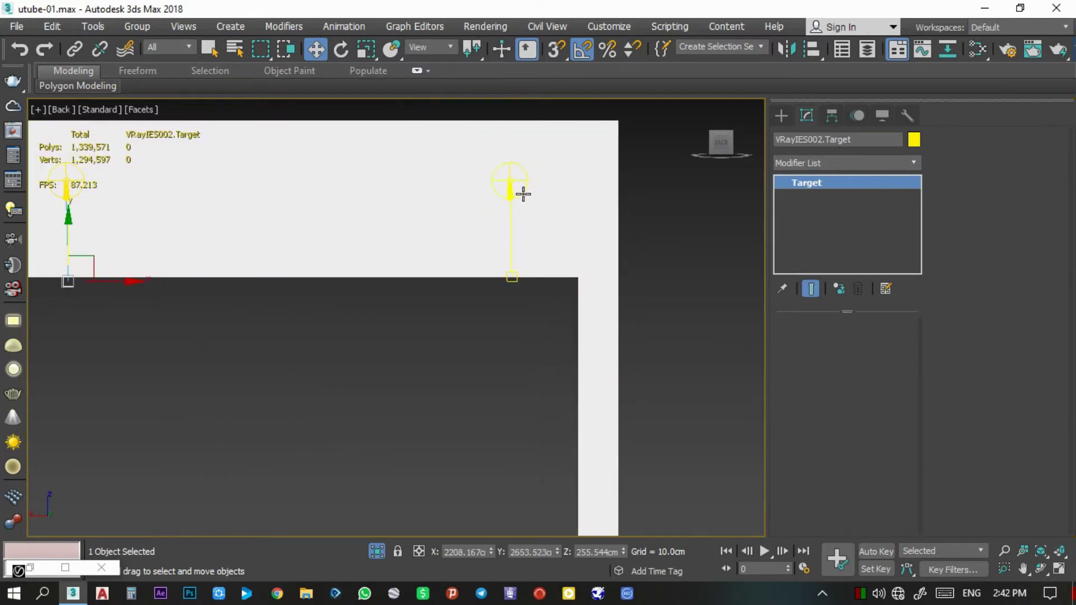
{"action": "key", "text": "t"}
{"action": "scroll", "coordinate": [473, 250], "scroll_direction": "up", "scroll_amount": 3}
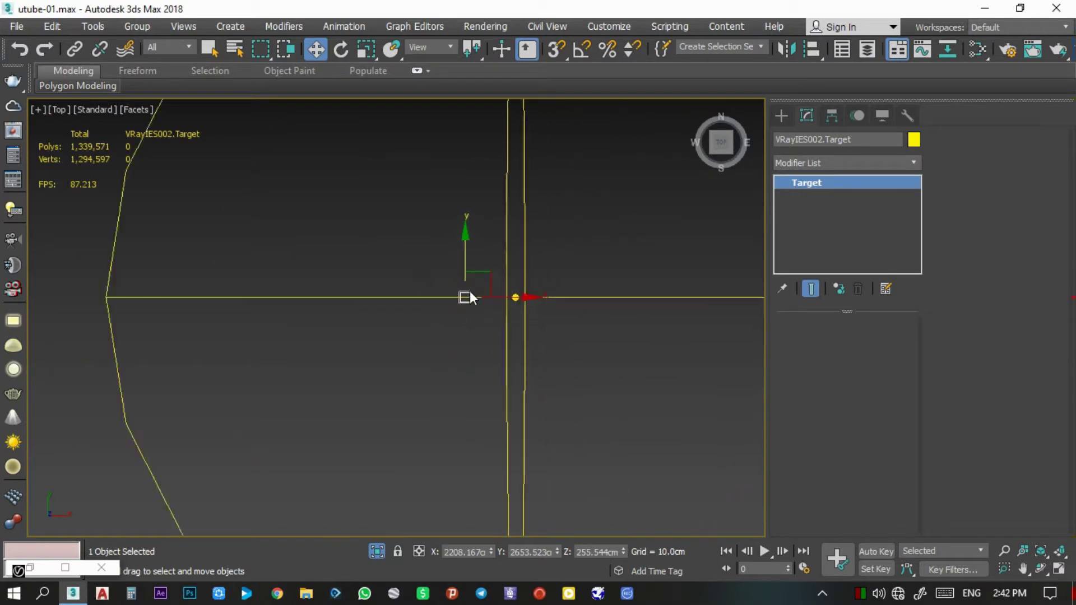
{"action": "scroll", "coordinate": [470, 297], "scroll_direction": "down", "scroll_amount": 3}
{"action": "middle_click_drag", "start_coordinate": [414, 334], "coordinate": [496, 337]}
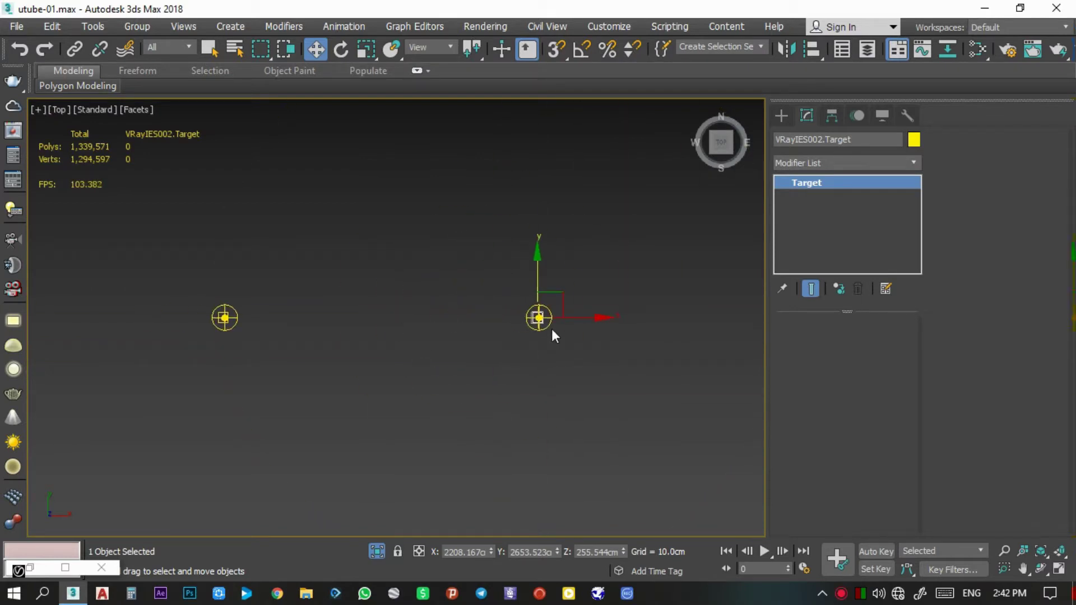
{"action": "left_click_drag", "start_coordinate": [261, 361], "coordinate": [264, 363]}
{"action": "mouse_move", "coordinate": [328, 361]}
{"action": "middle_mouse_down", "text": "alt"}
{"action": "mouse_move", "coordinate": [351, 276]}
{"action": "mouse_move", "coordinate": [392, 207]}
{"action": "middle_mouse_up", "text": "alt"}
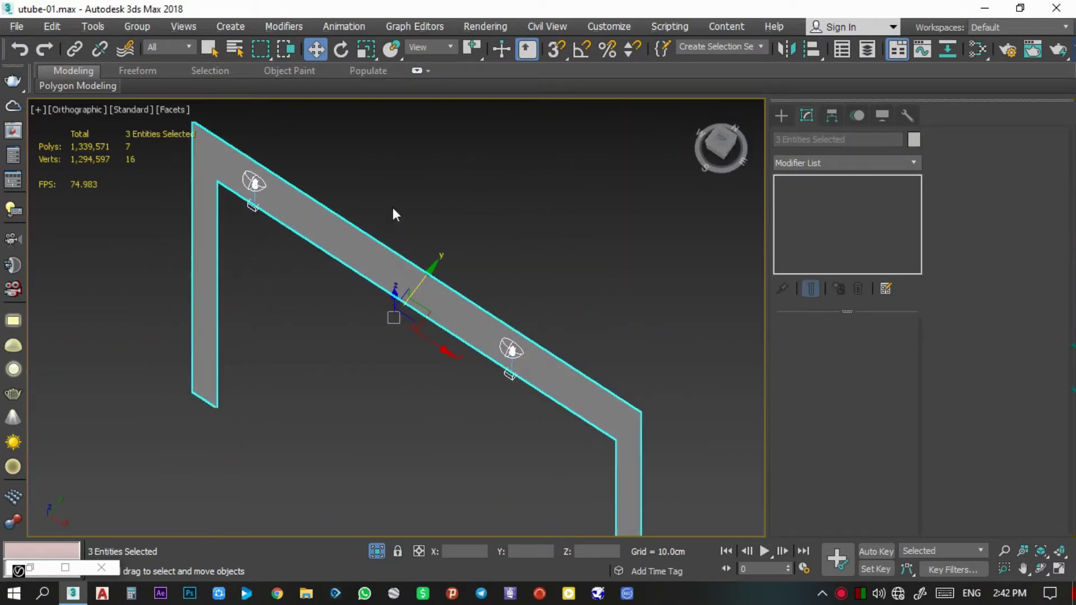
{"action": "middle_click_drag", "start_coordinate": [357, 300], "coordinate": [365, 312], "text": "alt"}
Nudge both lights slightly sideways, then return to the camera view with Safe Frame shown
{"action": "key", "text": "c"}
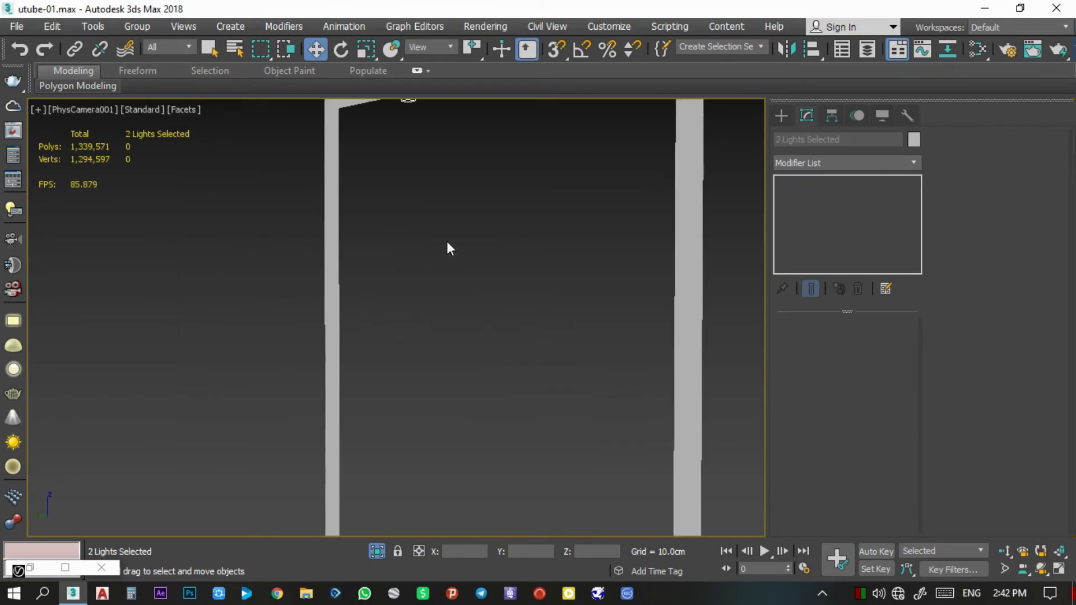
{"action": "key", "text": "p"}
{"action": "mouse_move", "coordinate": [446, 241]}
{"action": "middle_mouse_down"}
{"action": "mouse_move", "coordinate": [423, 291]}
{"action": "mouse_move", "coordinate": [414, 238]}
{"action": "middle_mouse_up"}
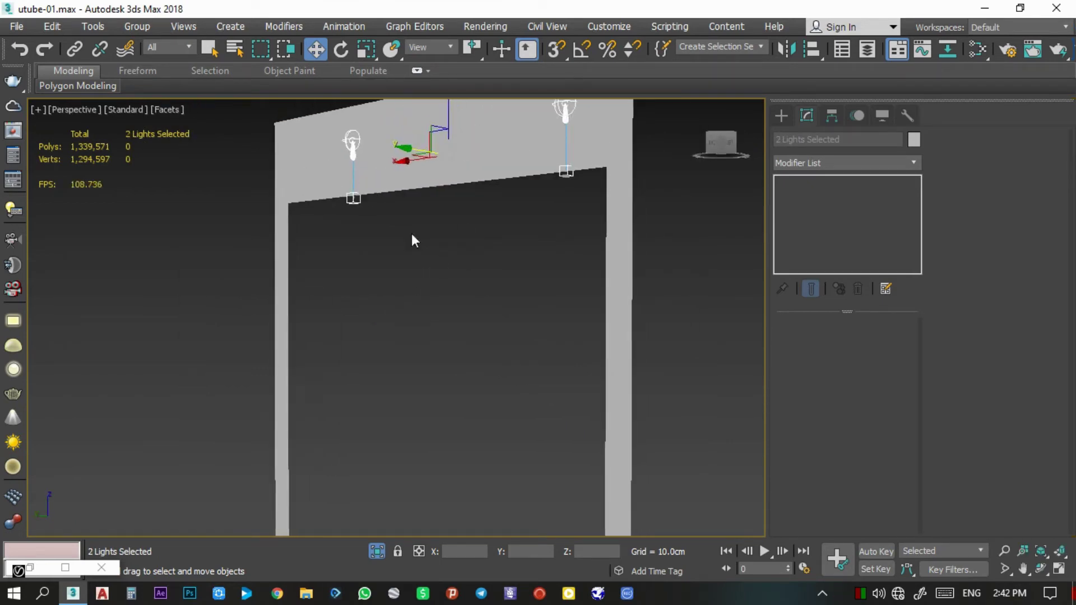
{"action": "left_click_drag", "start_coordinate": [416, 152], "coordinate": [403, 152]}
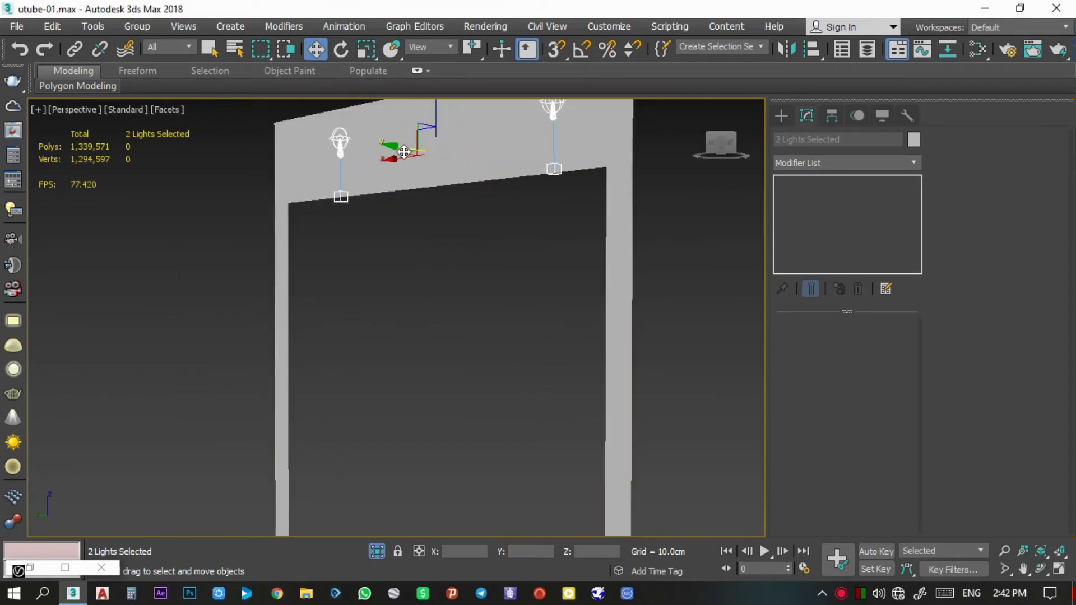
{"action": "key", "text": "t"}
{"action": "mouse_move", "coordinate": [417, 300]}
{"action": "middle_mouse_down", "text": "alt"}
{"action": "mouse_move", "coordinate": [600, 183]}
{"action": "mouse_move", "coordinate": [550, 175]}
{"action": "middle_mouse_up", "text": "alt"}
{"action": "left_click", "coordinate": [382, 549]}
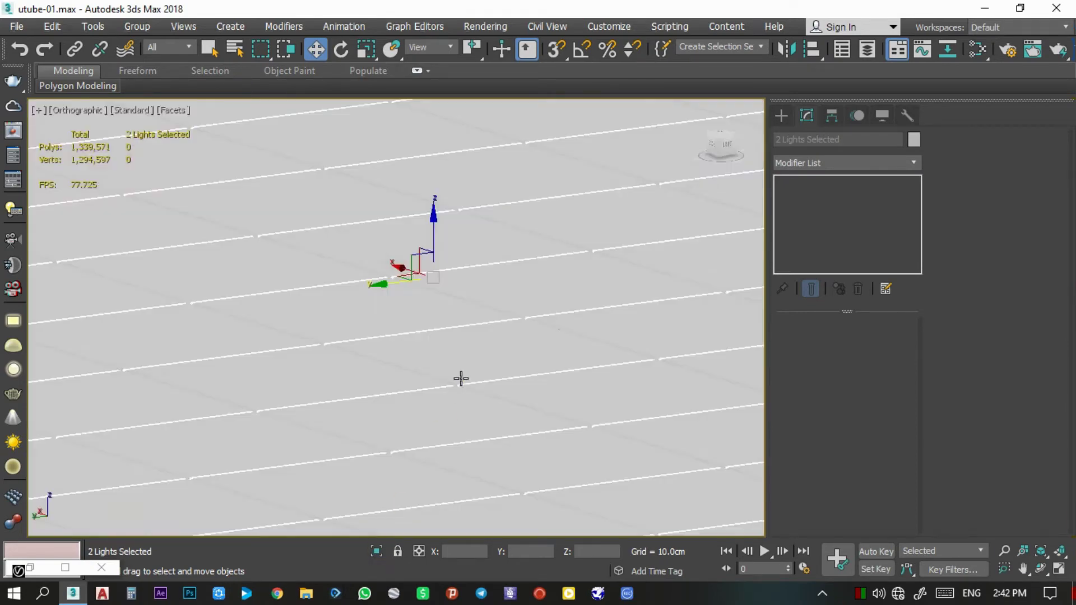
{"action": "key", "text": "c"}
{"action": "key", "text": "shift+f"}
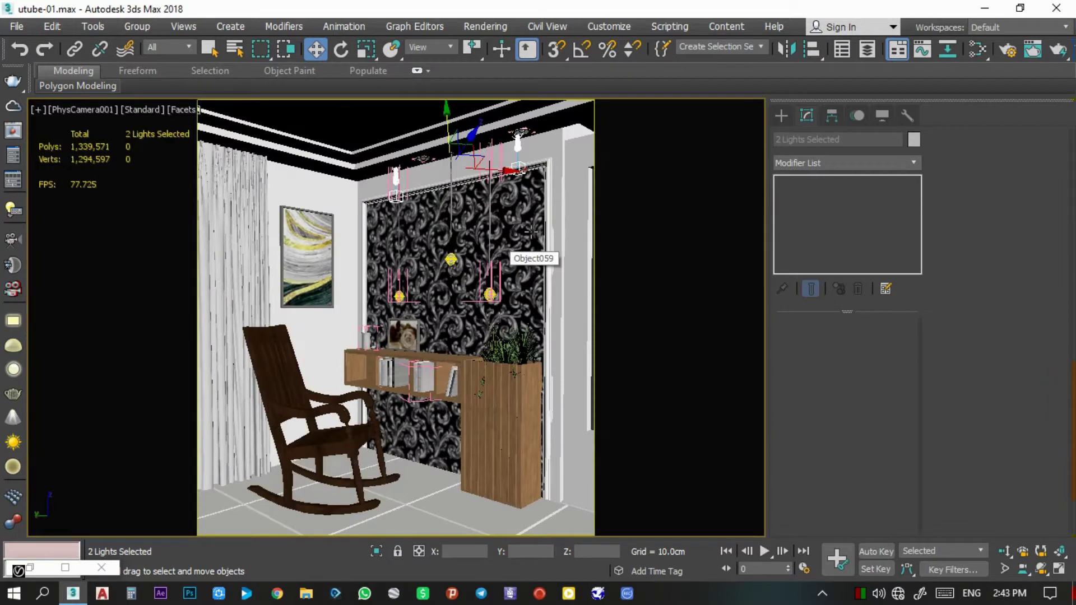
Lower both IES lights about 19 cm and region-render the patterned wall to check them
{"action": "left_click_drag", "start_coordinate": [451, 124], "coordinate": [451, 145]}
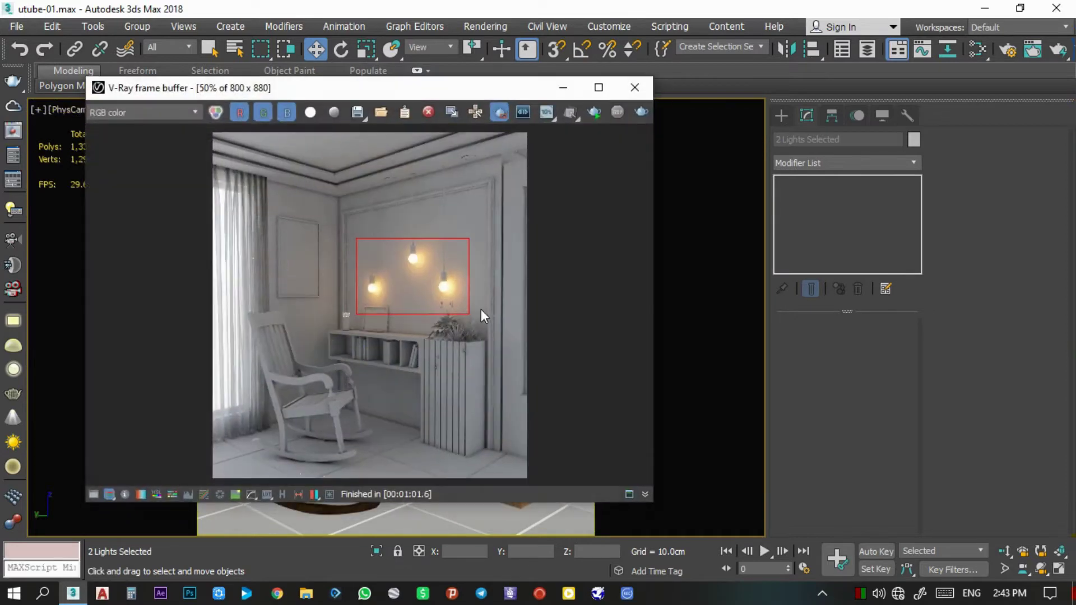
{"action": "left_click_drag", "start_coordinate": [471, 164], "coordinate": [340, 324]}
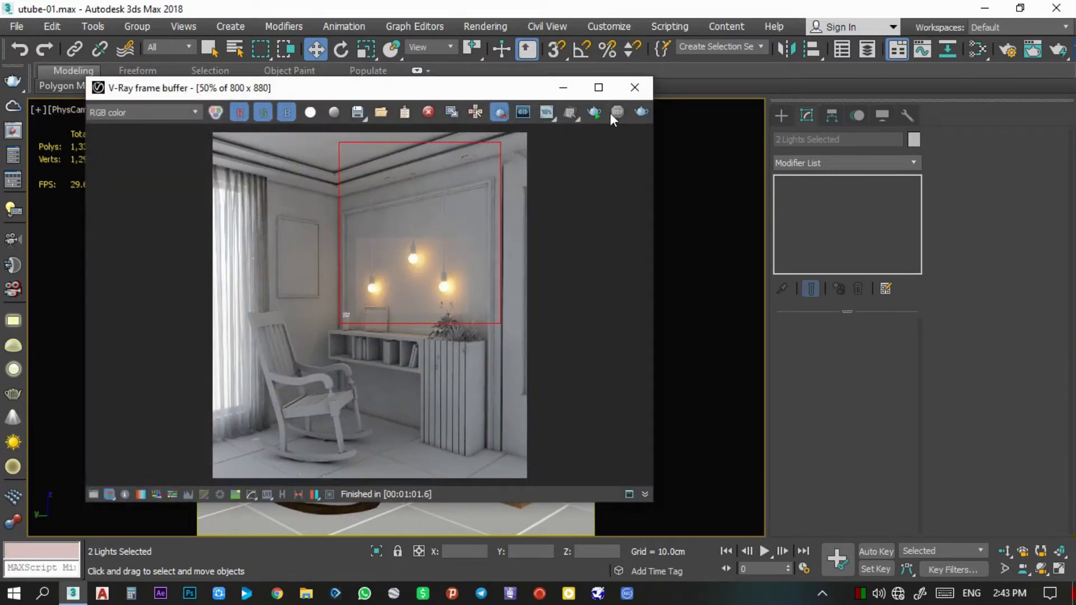
{"action": "left_click", "coordinate": [594, 112]}
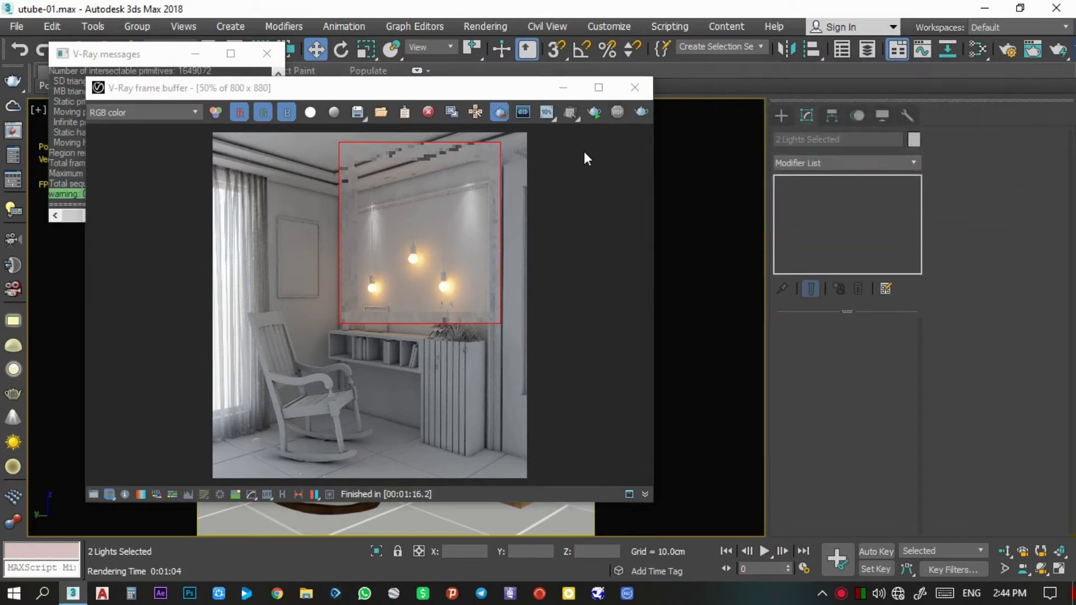
{"action": "left_click", "coordinate": [563, 88]}
Raise the right light's target toward the ceiling and select the left IES light, VRayIES001
{"action": "left_click", "coordinate": [519, 166]}
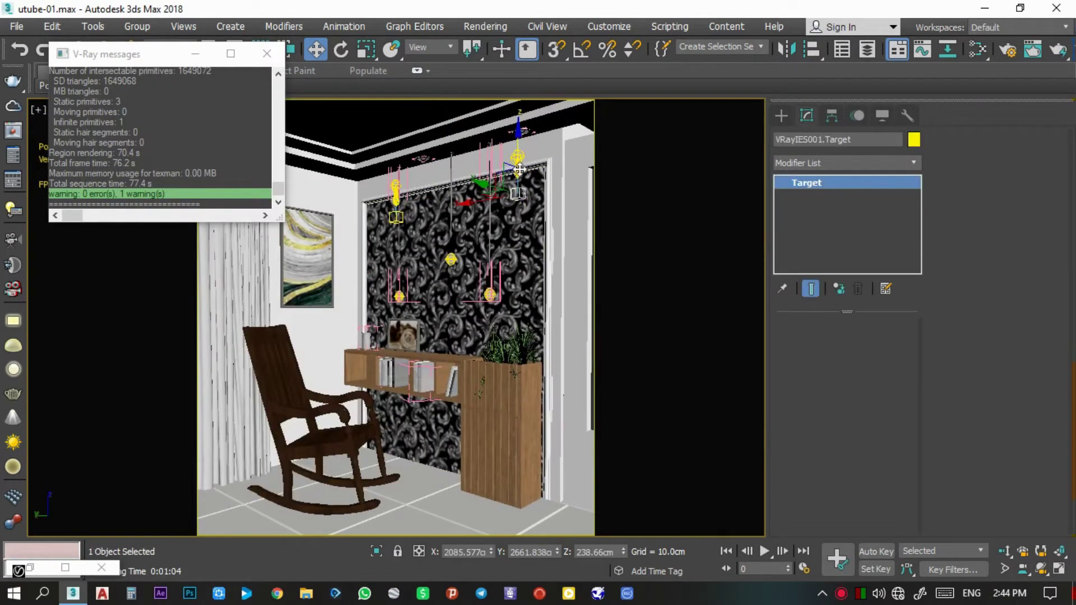
{"action": "left_click_drag", "start_coordinate": [519, 167], "coordinate": [514, 127]}
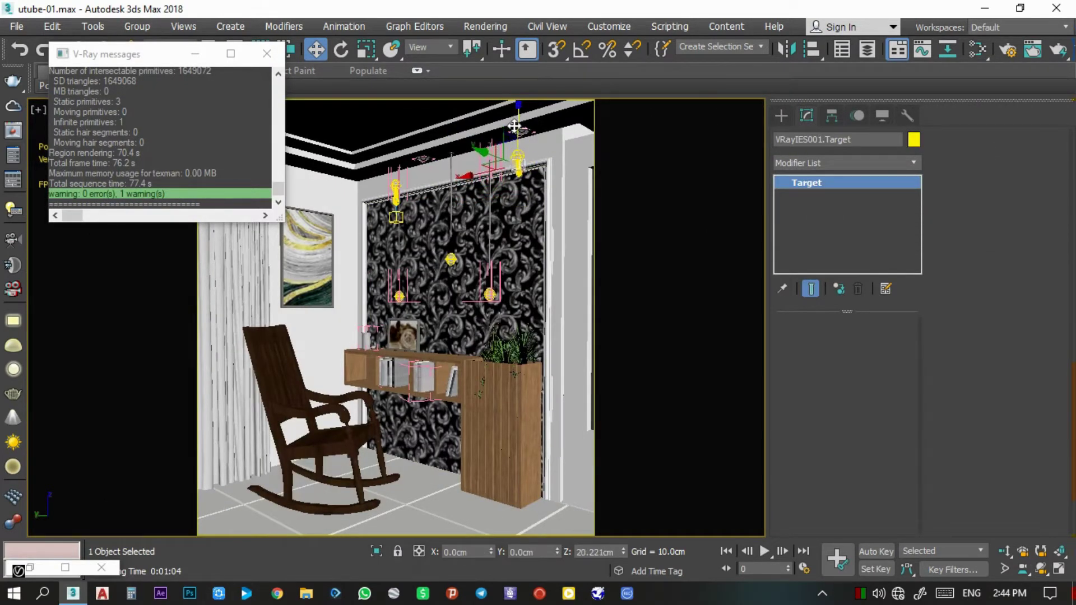
{"action": "left_click", "coordinate": [397, 213]}
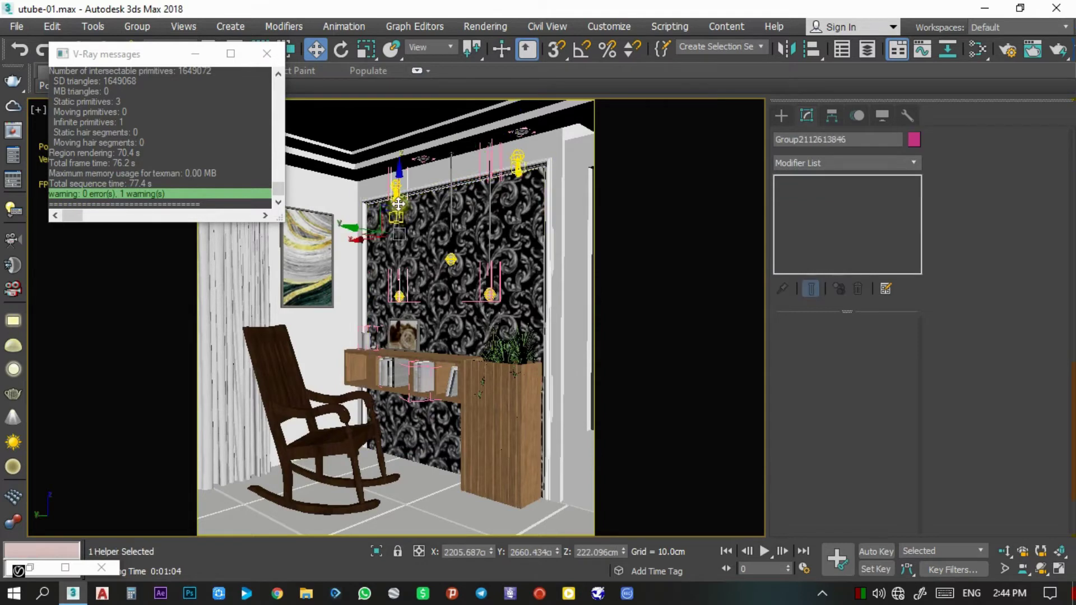
{"action": "scroll", "coordinate": [849, 432], "scroll_direction": "down", "scroll_amount": 2}
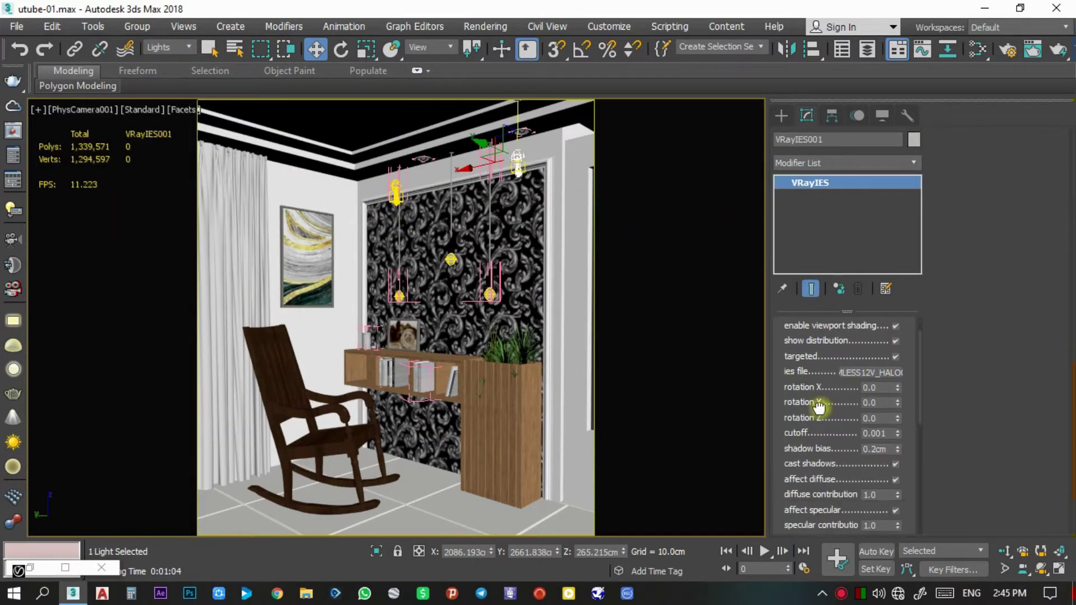
{"action": "scroll", "coordinate": [816, 408], "scroll_direction": "down", "scroll_amount": 2}
{"action": "scroll", "coordinate": [816, 343], "scroll_direction": "down", "scroll_amount": 2}
{"action": "scroll", "coordinate": [816, 314], "scroll_direction": "down", "scroll_amount": 2}
{"action": "scroll", "coordinate": [817, 296], "scroll_direction": "down", "scroll_amount": 2}
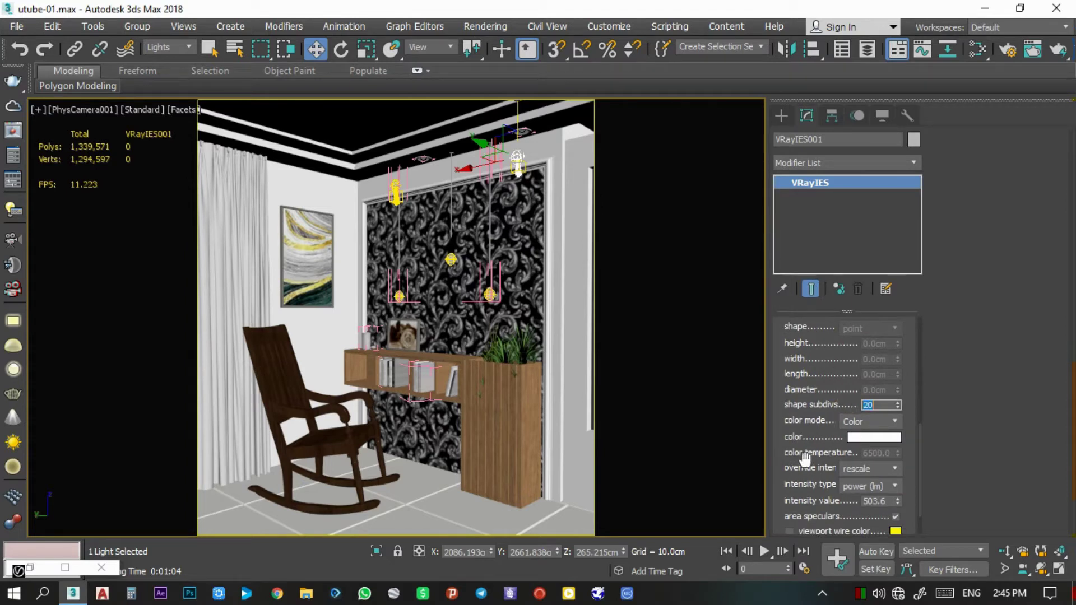
Give VRayIES001 2000 lm intensity and a 4500 K Temperature colour
{"action": "left_click_drag", "start_coordinate": [806, 459], "coordinate": [805, 404]}
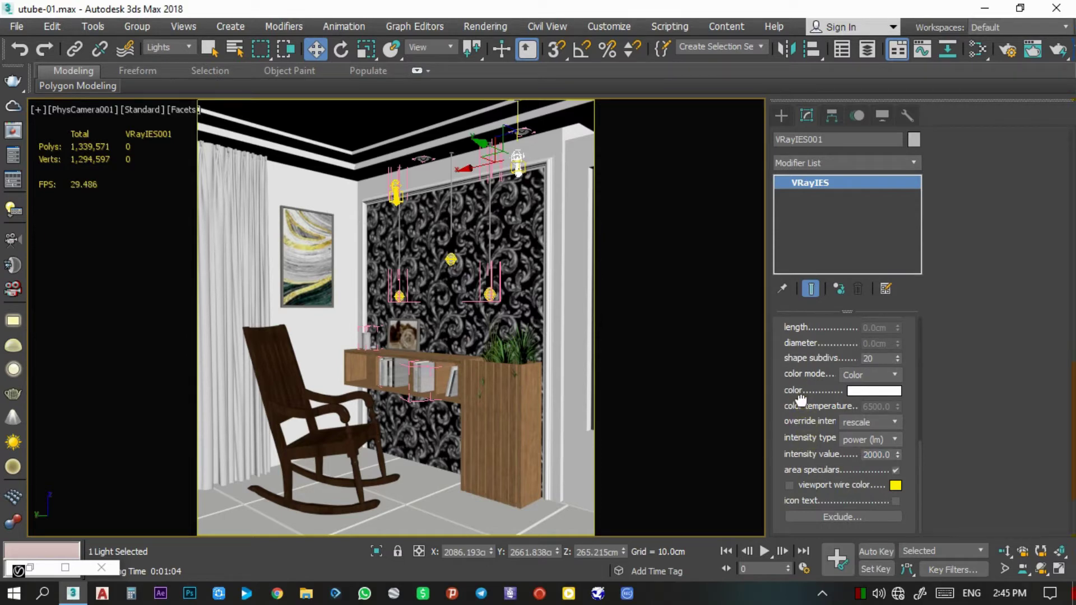
{"action": "left_click_drag", "start_coordinate": [801, 399], "coordinate": [802, 413]}
{"action": "left_click", "coordinate": [844, 389]}
{"action": "left_click", "coordinate": [850, 415]}
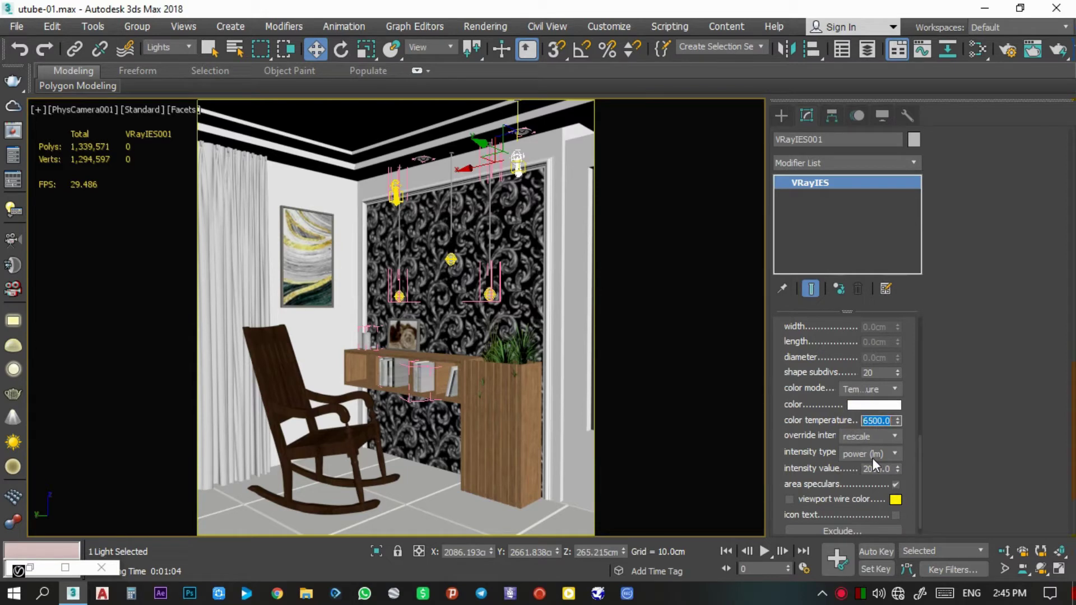
{"action": "type", "text": "4500"}
{"action": "key", "text": "Return"}
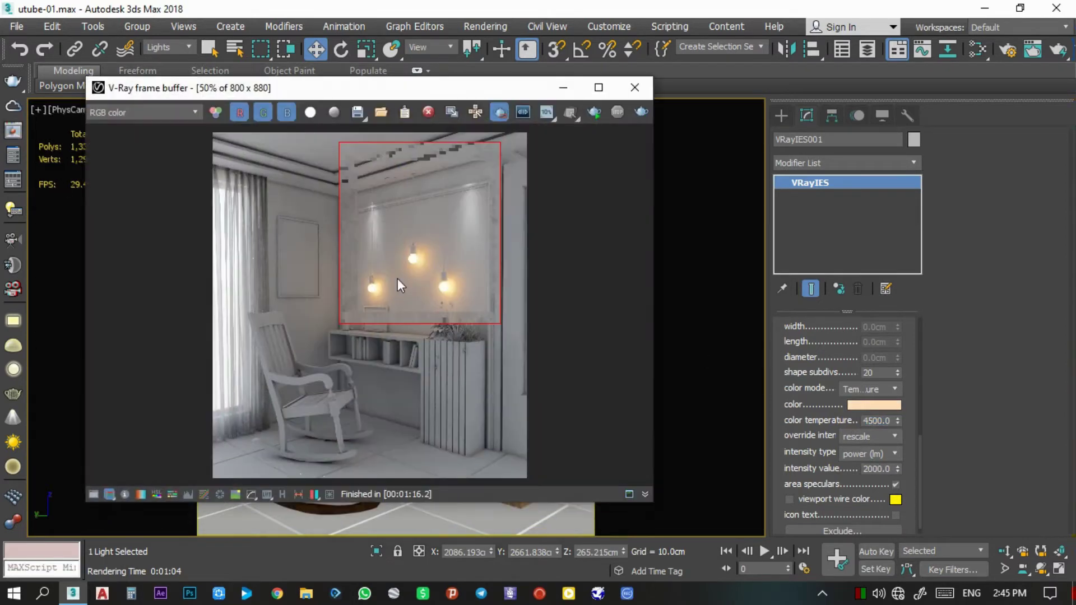
Re-render the wall region, then change the IES lights to 5500 K and 2500 lm
{"action": "key", "text": "shift+q"}
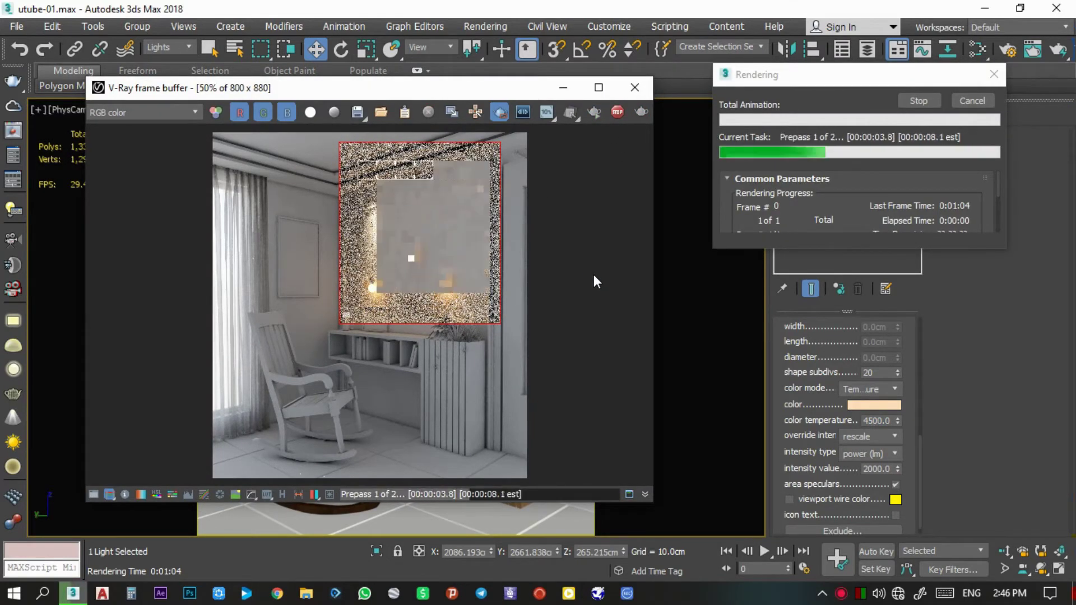
{"action": "left_click", "coordinate": [476, 112]}
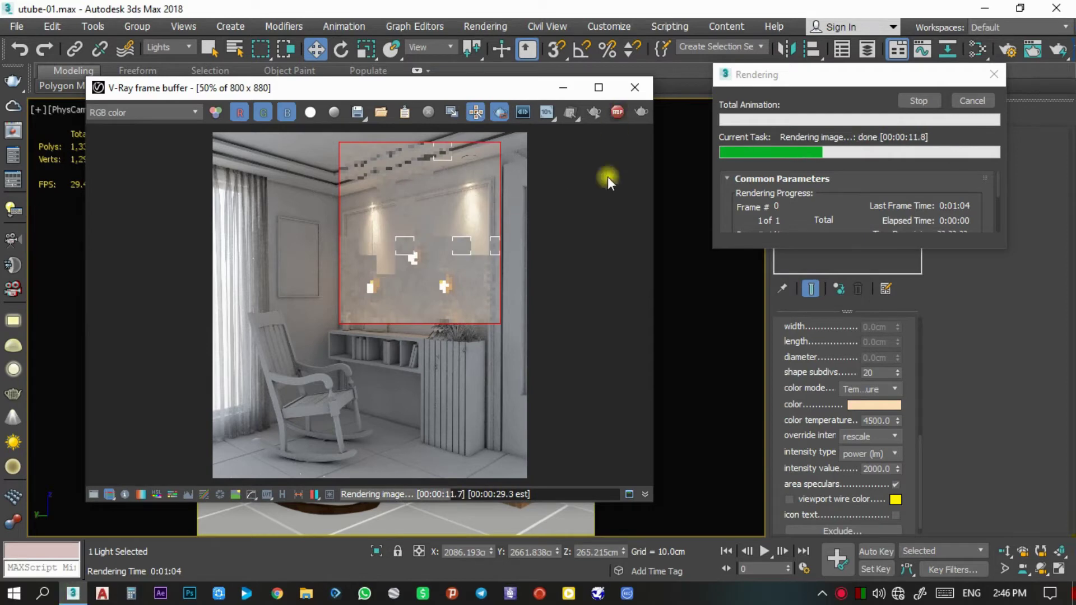
{"action": "left_click_drag", "start_coordinate": [814, 418], "coordinate": [814, 429]}
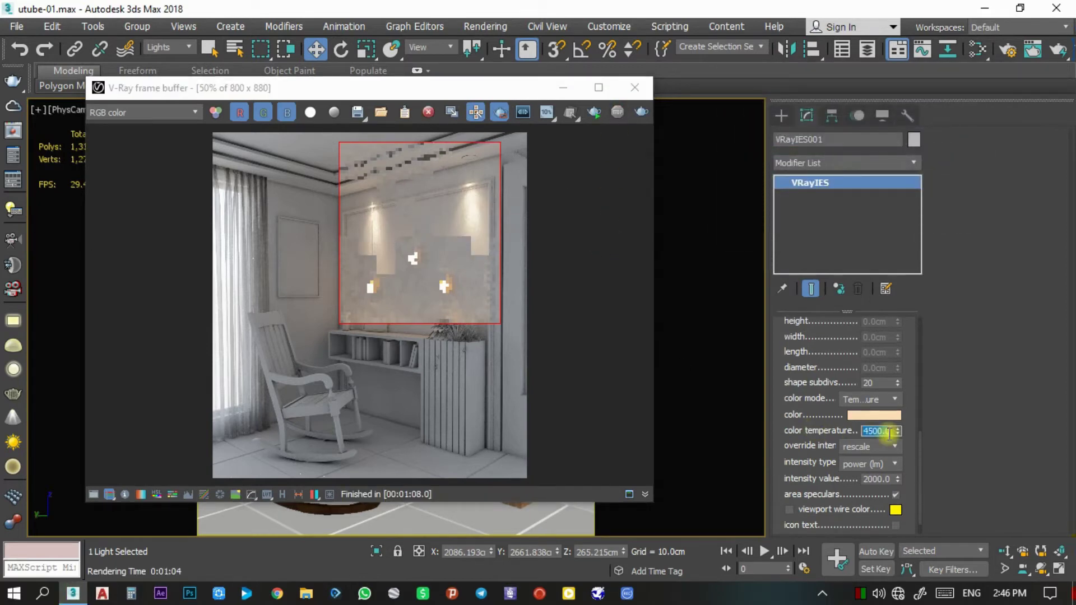
{"action": "type", "text": "5500"}
{"action": "key", "text": "Return"}
{"action": "type", "text": "2500"}
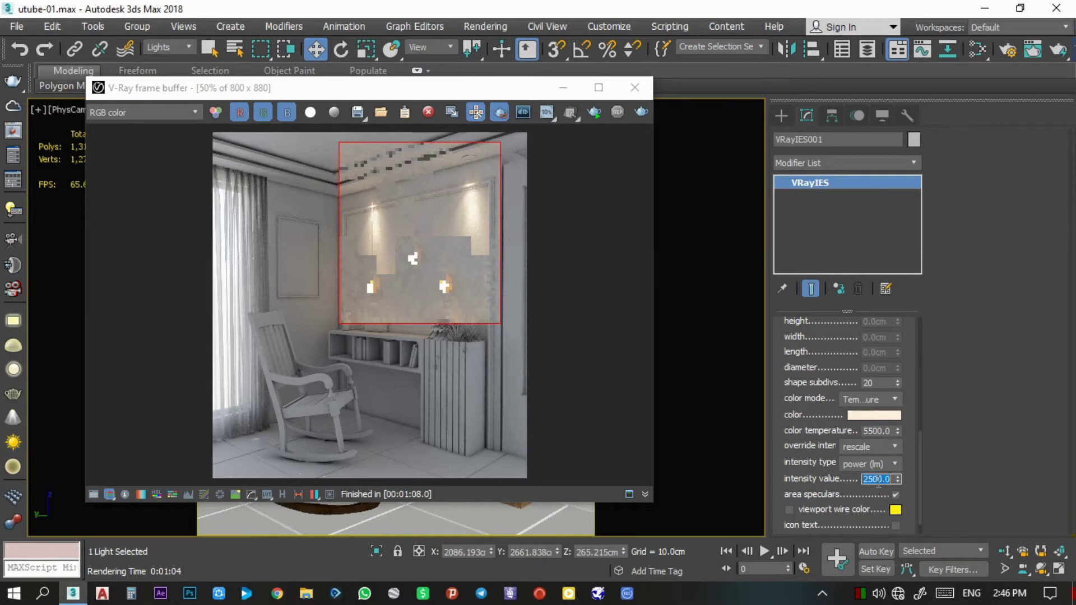
{"action": "left_click", "coordinate": [566, 88]}
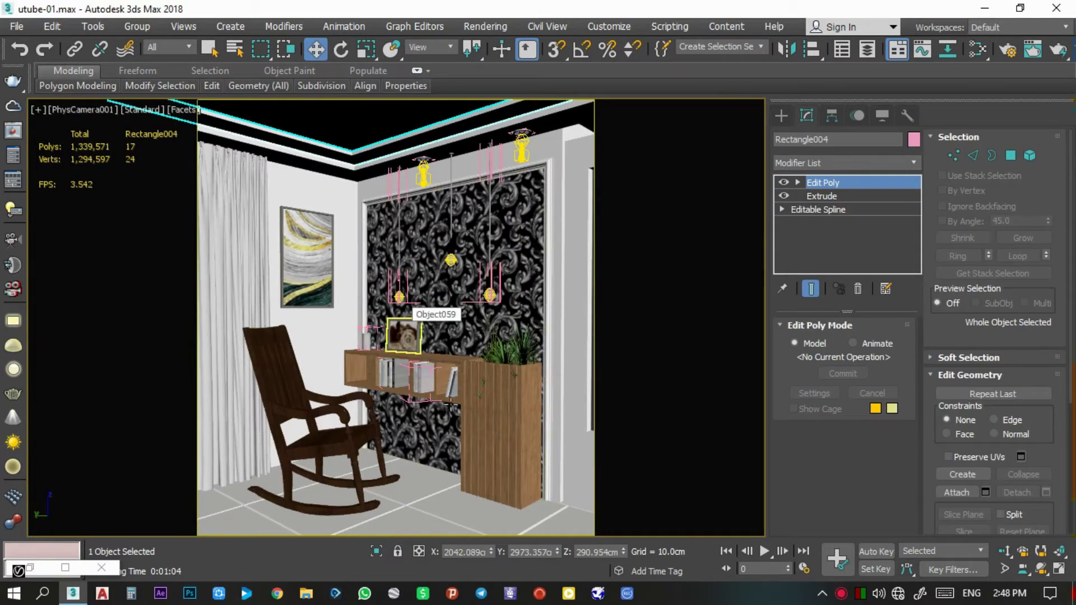
Select and isolate both ceiling cove frame pieces, viewed at an angle from above
{"action": "left_click", "coordinate": [400, 159]}
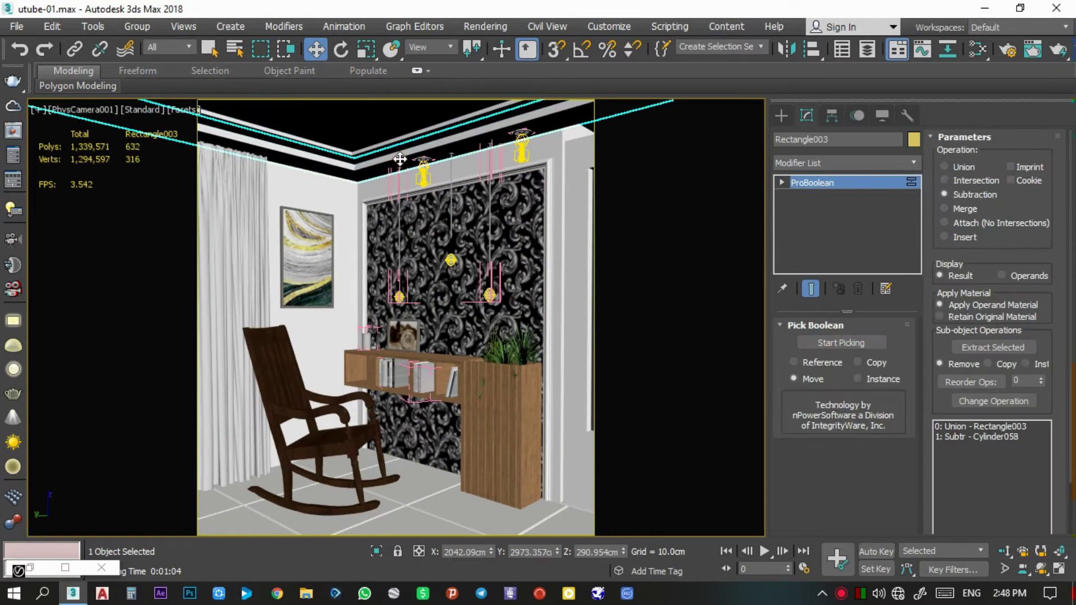
{"action": "key", "text": "q"}
{"action": "left_click", "coordinate": [398, 503]}
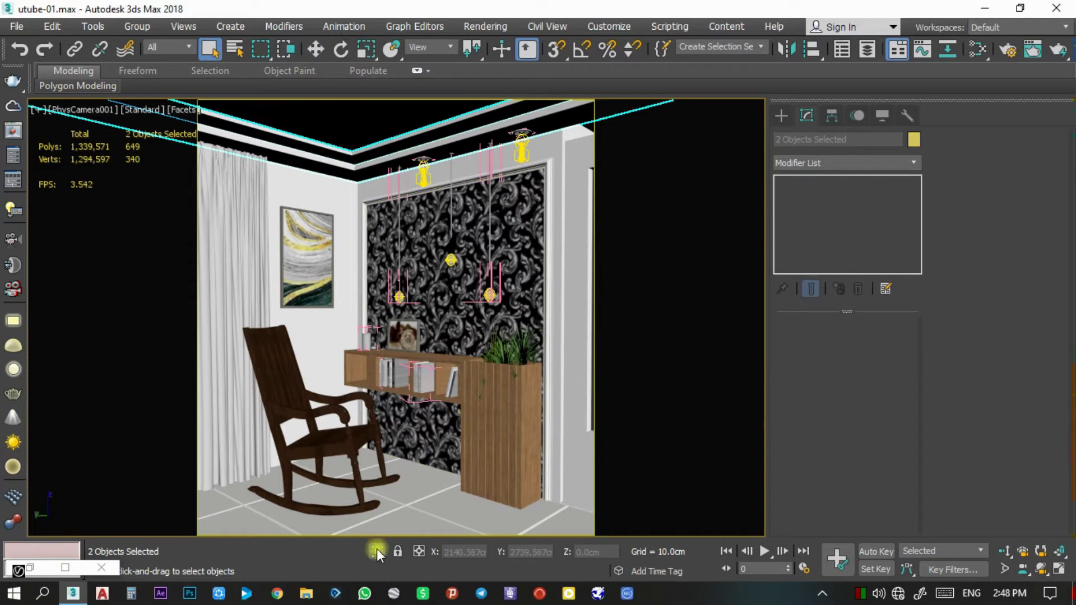
{"action": "left_click", "coordinate": [376, 550]}
{"action": "key", "text": "p"}
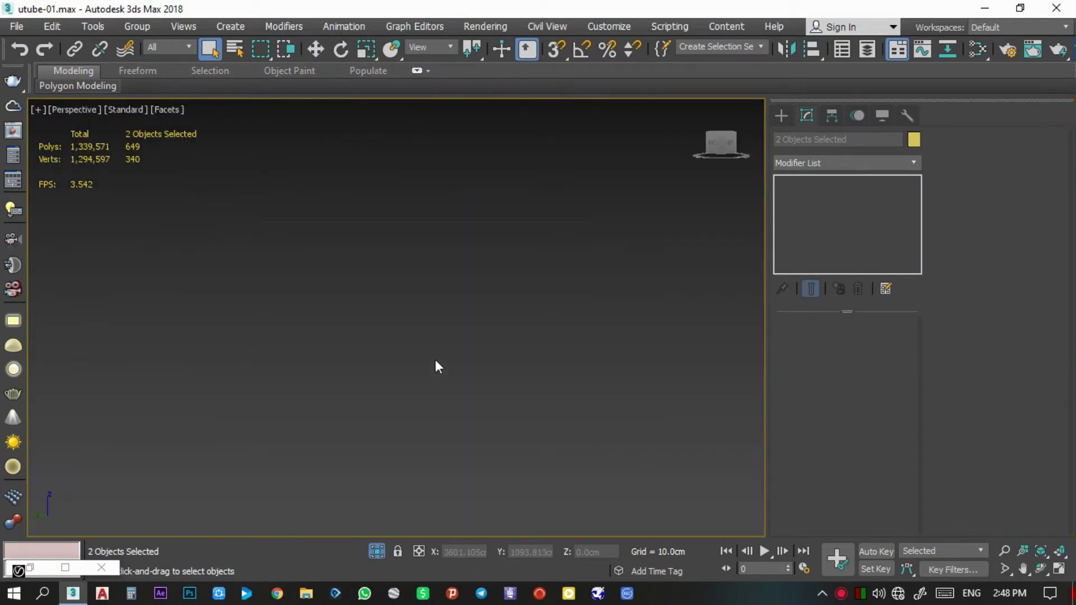
{"action": "key", "text": "t"}
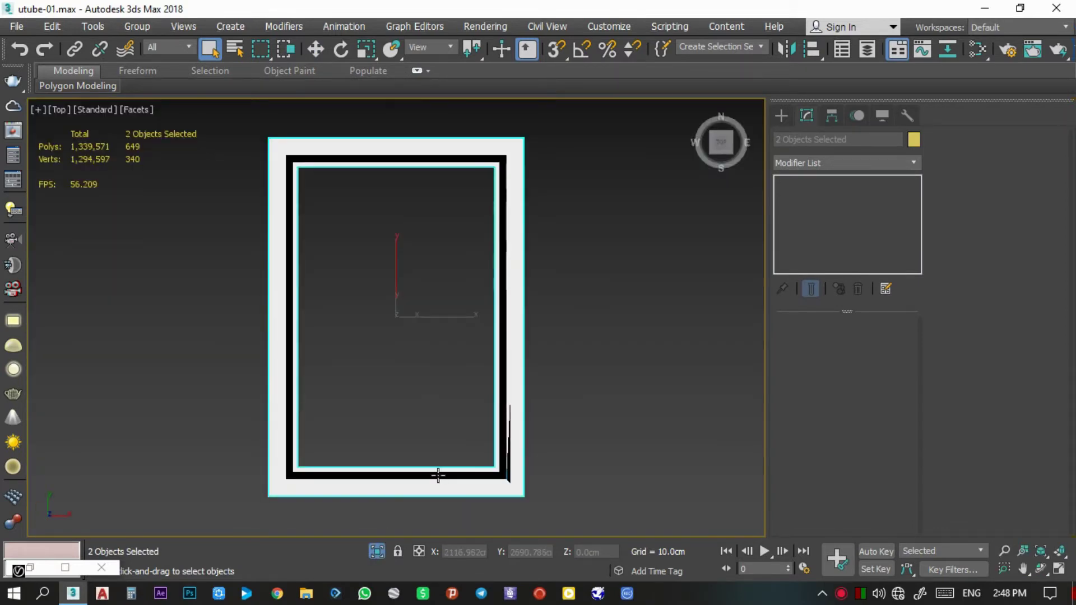
{"action": "middle_click_drag", "start_coordinate": [437, 473], "coordinate": [646, 365], "text": "alt"}
{"action": "scroll", "coordinate": [459, 327], "scroll_direction": "up", "scroll_amount": 5}
{"action": "middle_click_drag", "start_coordinate": [460, 328], "coordinate": [395, 333]}
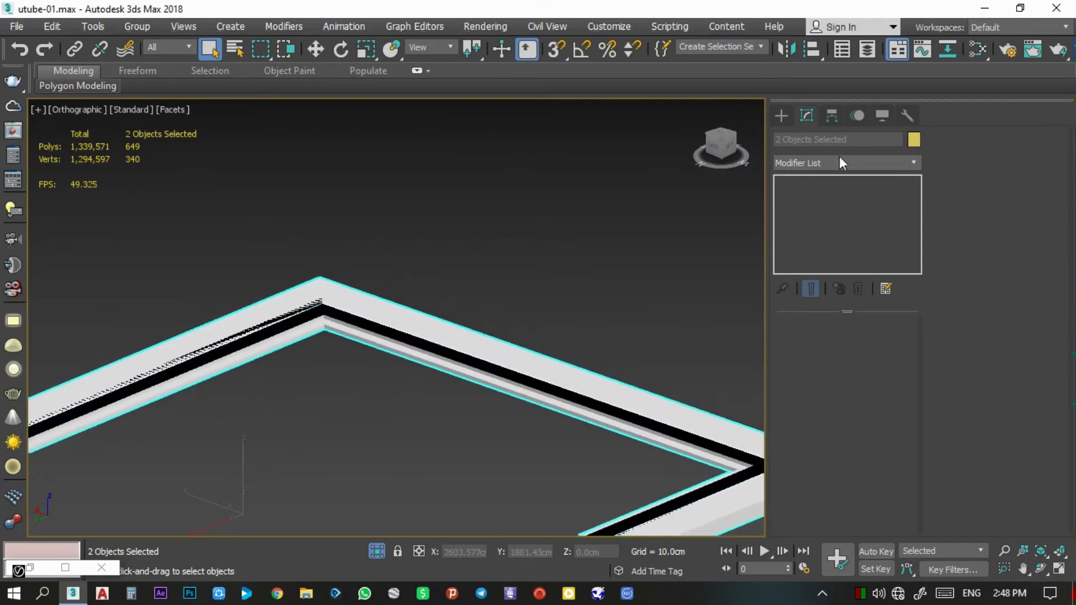
{"action": "left_click", "coordinate": [781, 115]}
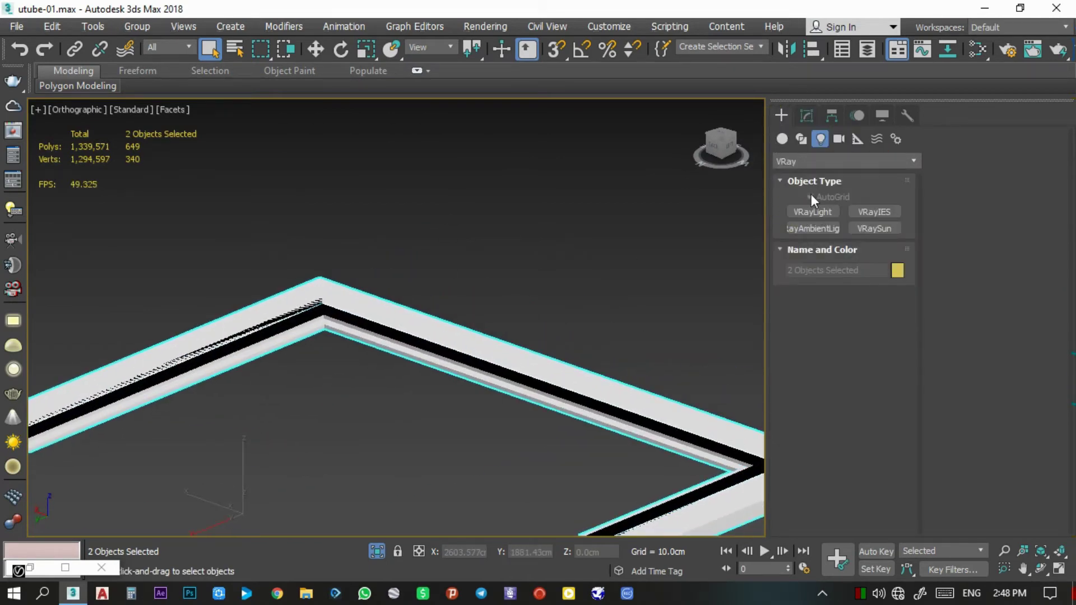
In Top wireframe view, draw a long, thin V-Ray Plane light (404.3 × 4.985 cm) along the frame's bottom edge
{"action": "left_click", "coordinate": [813, 212]}
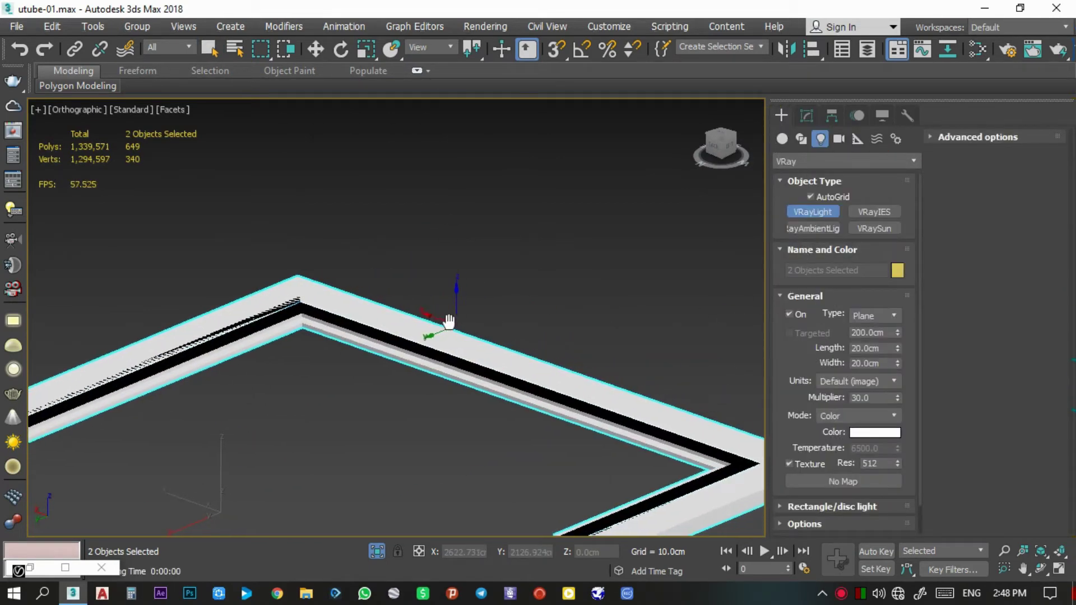
{"action": "key", "text": "t"}
{"action": "key", "text": "F3"}
{"action": "scroll", "coordinate": [447, 317], "scroll_direction": "up", "scroll_amount": 3}
{"action": "mouse_move", "coordinate": [447, 317]}
{"action": "middle_mouse_down"}
{"action": "mouse_move", "coordinate": [513, 394]}
{"action": "mouse_move", "coordinate": [674, 359]}
{"action": "middle_mouse_up"}
{"action": "scroll", "coordinate": [513, 393], "scroll_direction": "up", "scroll_amount": 2}
{"action": "left_click_drag", "start_coordinate": [683, 352], "coordinate": [44, 360]}
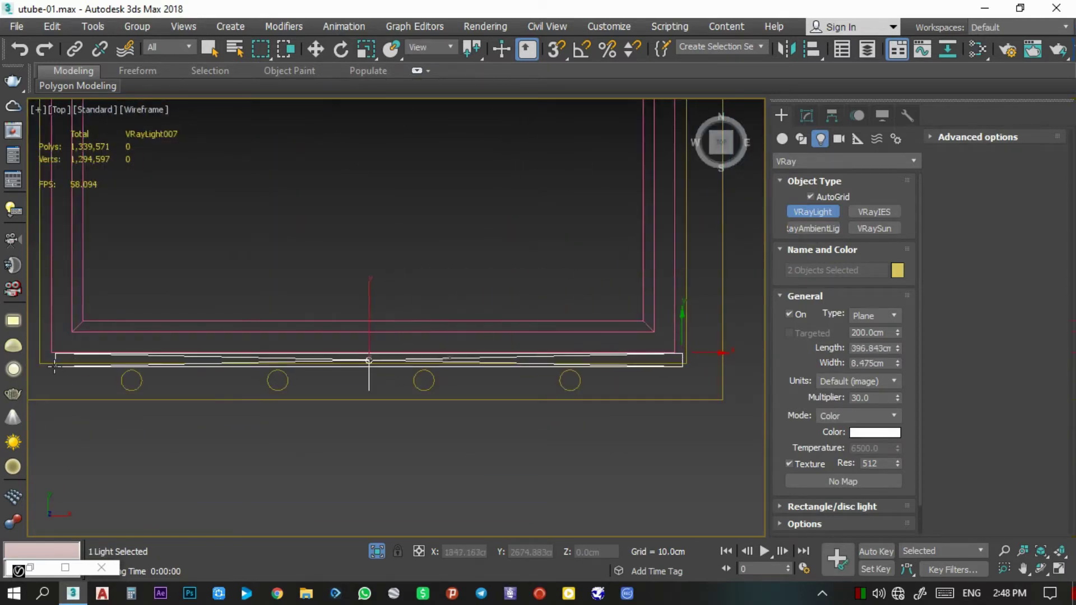
{"action": "right_click", "coordinate": [402, 412]}
Lower VRayLight007 down into the ceiling cove from the Left view
{"action": "mouse_move", "coordinate": [402, 412]}
{"action": "middle_mouse_down", "text": "alt"}
{"action": "mouse_move", "coordinate": [622, 307]}
{"action": "mouse_move", "coordinate": [577, 288]}
{"action": "middle_mouse_up", "text": "alt"}
{"action": "scroll", "coordinate": [375, 323], "scroll_direction": "up", "scroll_amount": 2}
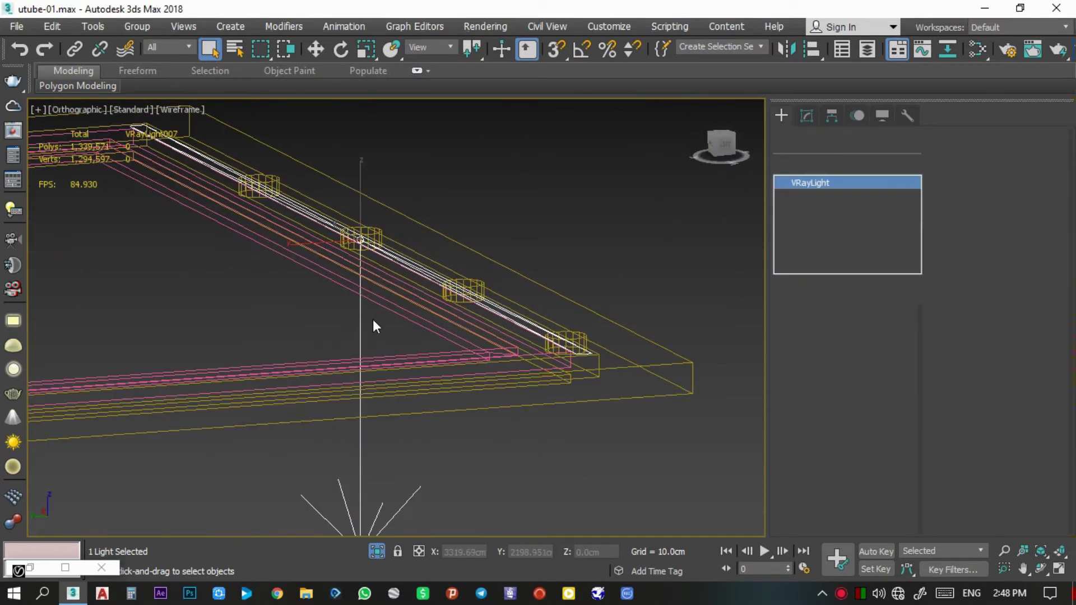
{"action": "key", "text": "w"}
{"action": "key", "text": "l"}
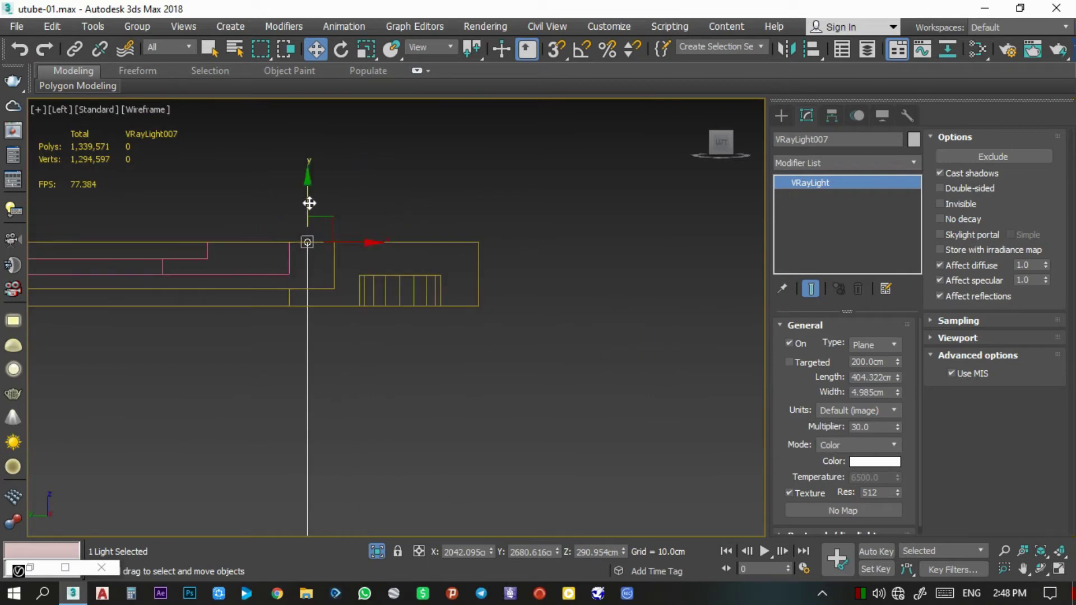
{"action": "left_click_drag", "start_coordinate": [308, 202], "coordinate": [308, 237]}
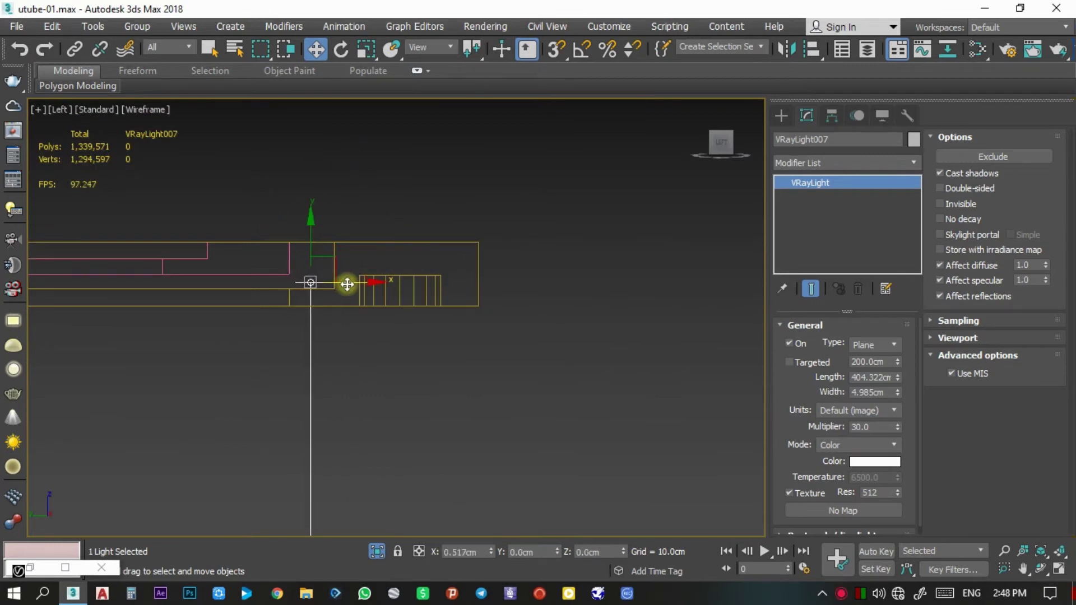
Nudge the cove strip light slightly right and mirror it to flip its direction
{"action": "left_click_drag", "start_coordinate": [343, 288], "coordinate": [348, 288]}
{"action": "left_click", "coordinate": [786, 49]}
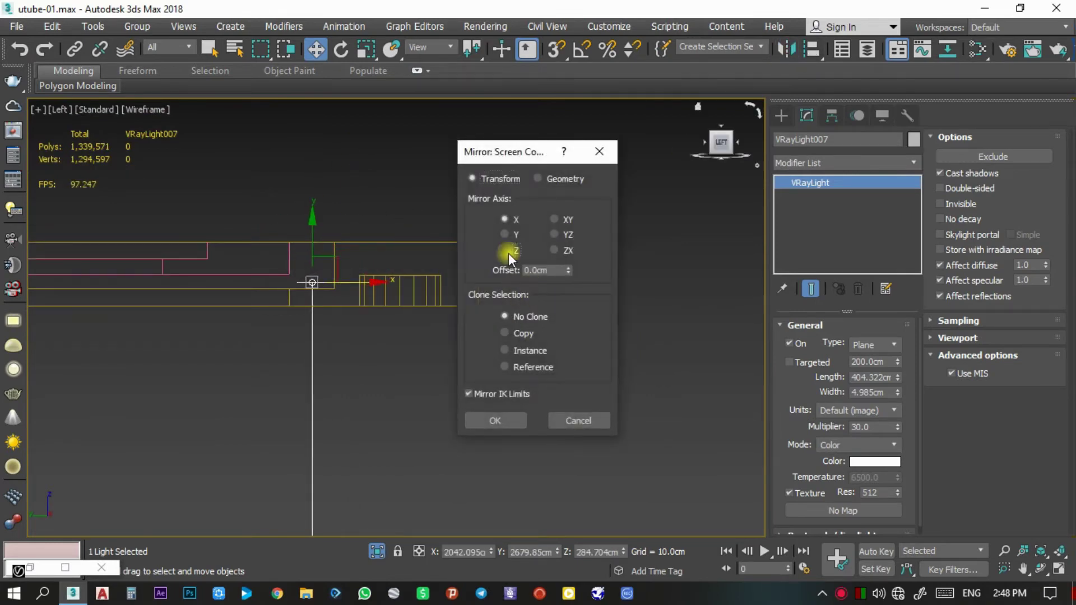
{"action": "left_click", "coordinate": [506, 417]}
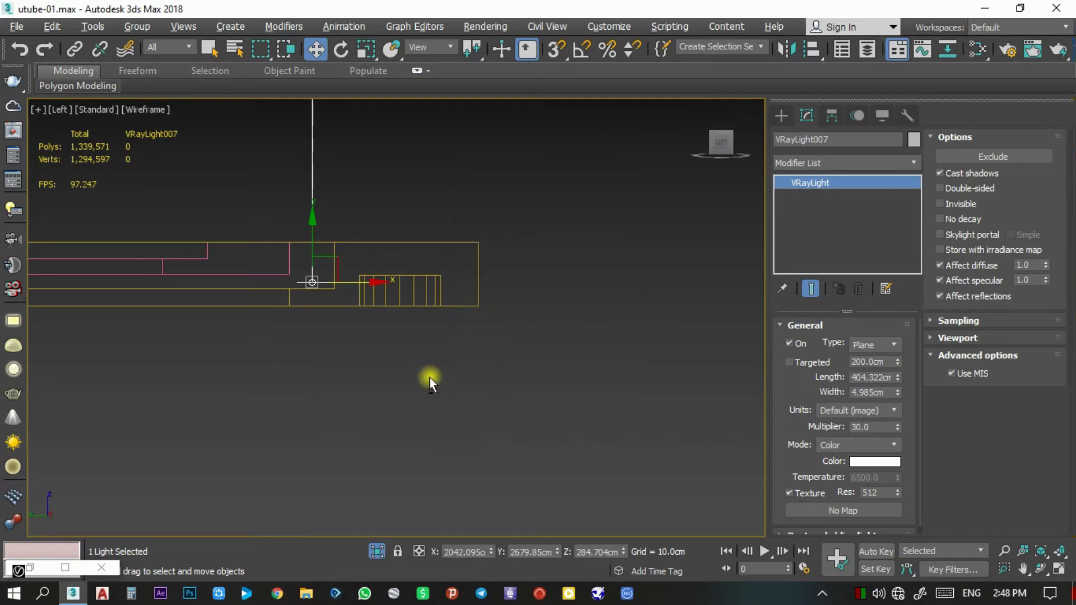
Set the light to Temperature mode 5500, multiplier 10, Invisible, with Affect reflections off
{"action": "middle_click_drag", "start_coordinate": [428, 378], "coordinate": [472, 398], "text": "alt"}
{"action": "left_click_drag", "start_coordinate": [795, 414], "coordinate": [796, 406]}
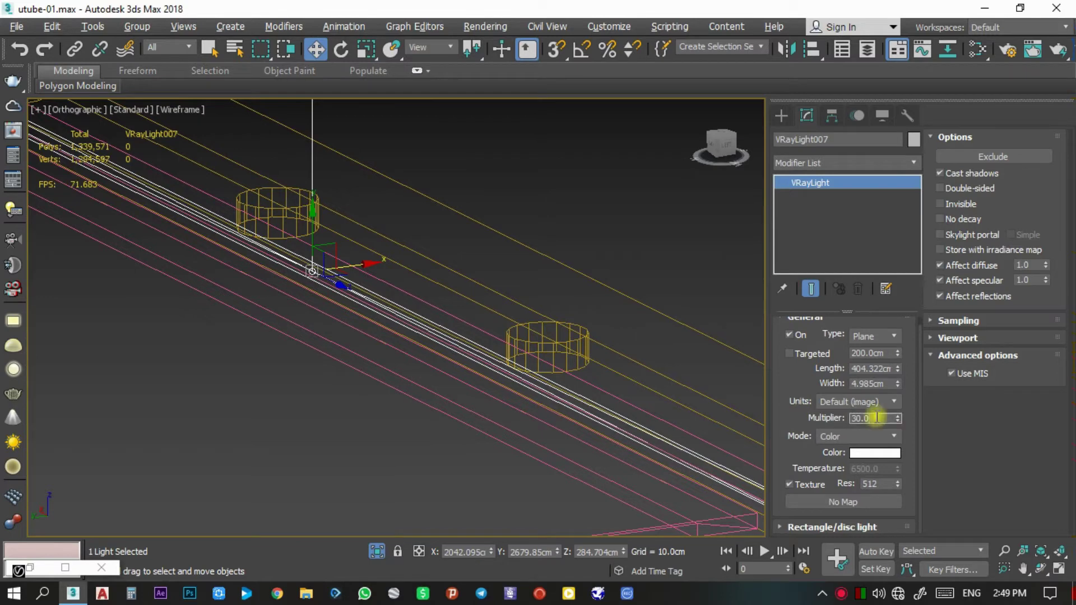
{"action": "type", "text": "10"}
{"action": "left_click", "coordinate": [831, 438]}
{"action": "type", "text": "5500"}
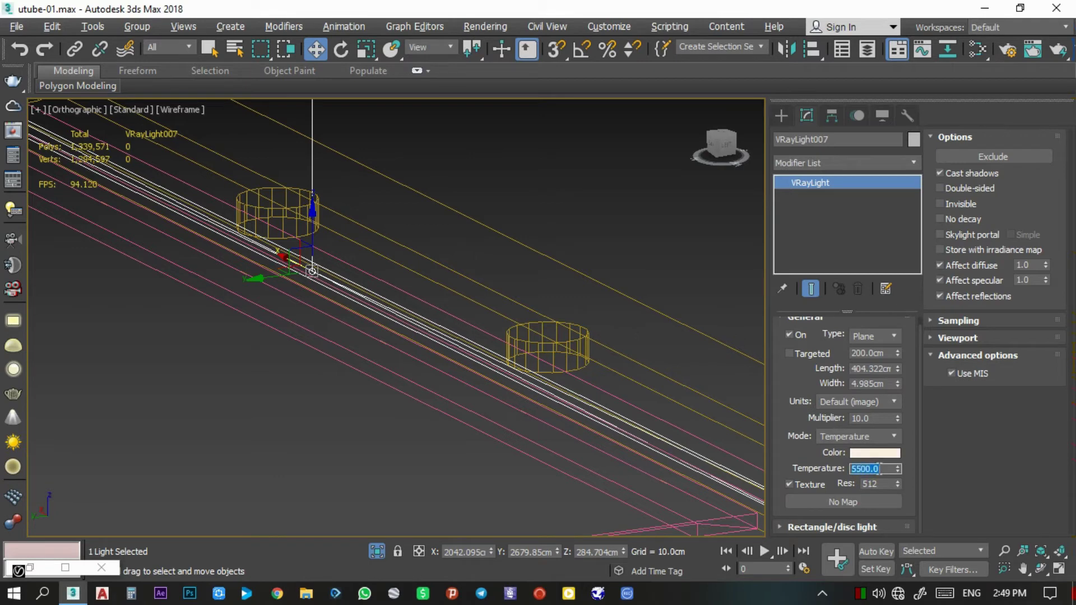
{"action": "left_click", "coordinate": [979, 297]}
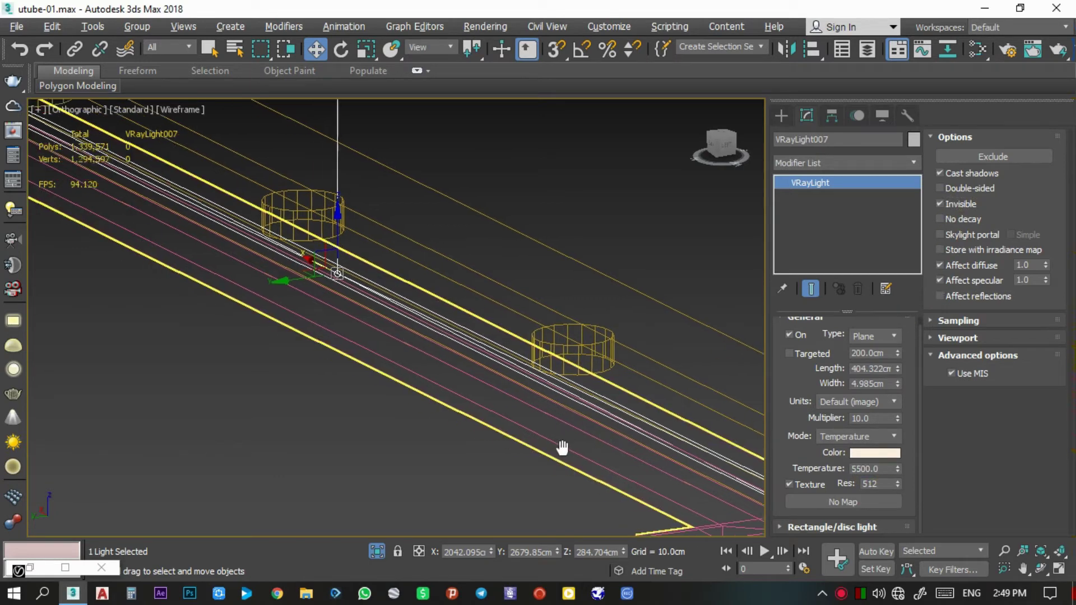
{"action": "middle_click_drag", "start_coordinate": [582, 395], "coordinate": [428, 371], "text": "alt"}
Clone the strip light as an instance, rotate it 90° and move it to the right-wall edge
{"action": "key", "text": "t"}
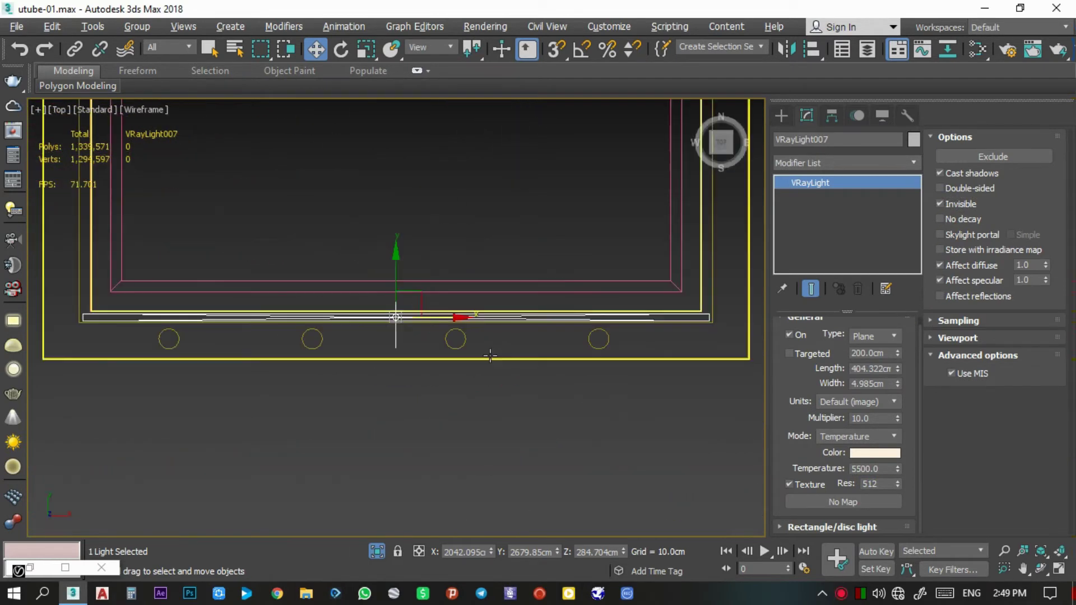
{"action": "scroll", "coordinate": [470, 375], "scroll_direction": "down", "scroll_amount": 3}
{"action": "scroll", "coordinate": [472, 345], "scroll_direction": "up", "scroll_amount": 2}
{"action": "left_click_drag", "start_coordinate": [440, 361], "coordinate": [541, 227], "text": "shift"}
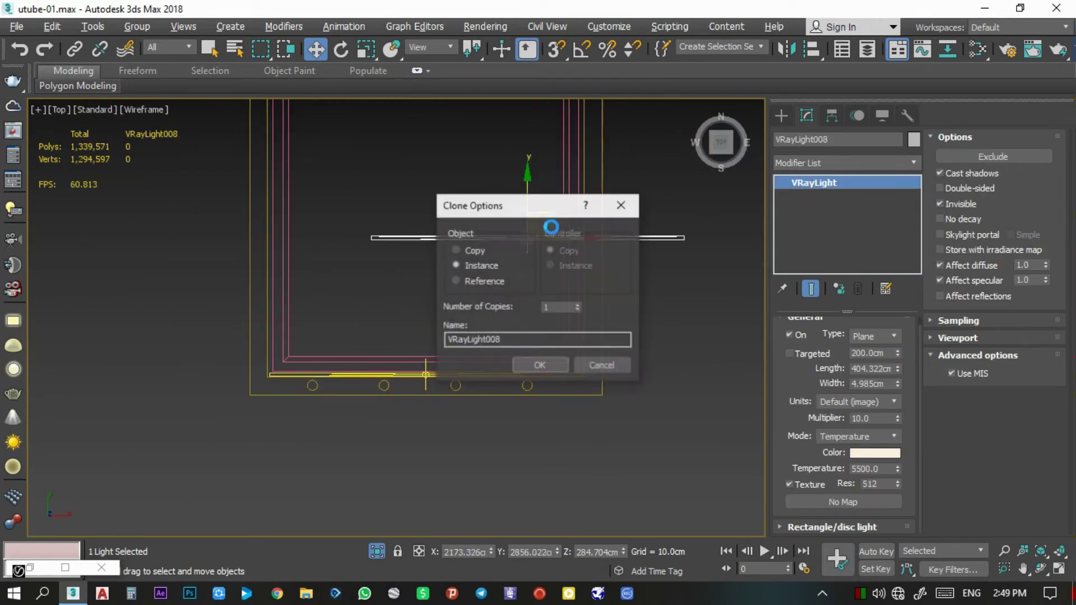
{"action": "left_click", "coordinate": [535, 365]}
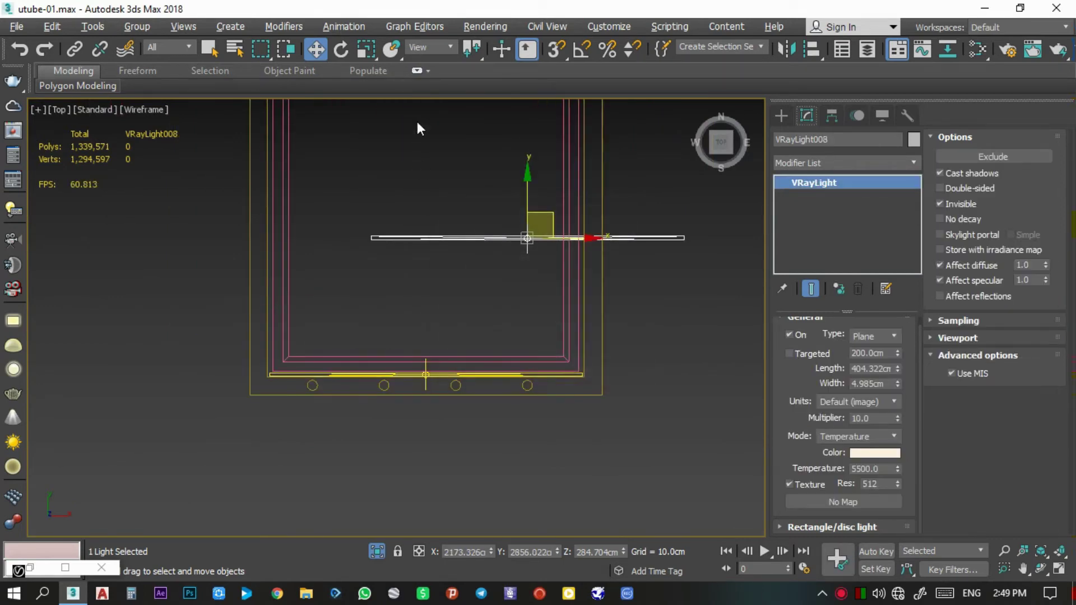
{"action": "left_click", "coordinate": [343, 51]}
{"action": "left_click_drag", "start_coordinate": [590, 212], "coordinate": [534, 163]}
{"action": "key", "text": "w"}
{"action": "middle_click_drag", "start_coordinate": [550, 214], "coordinate": [476, 302]}
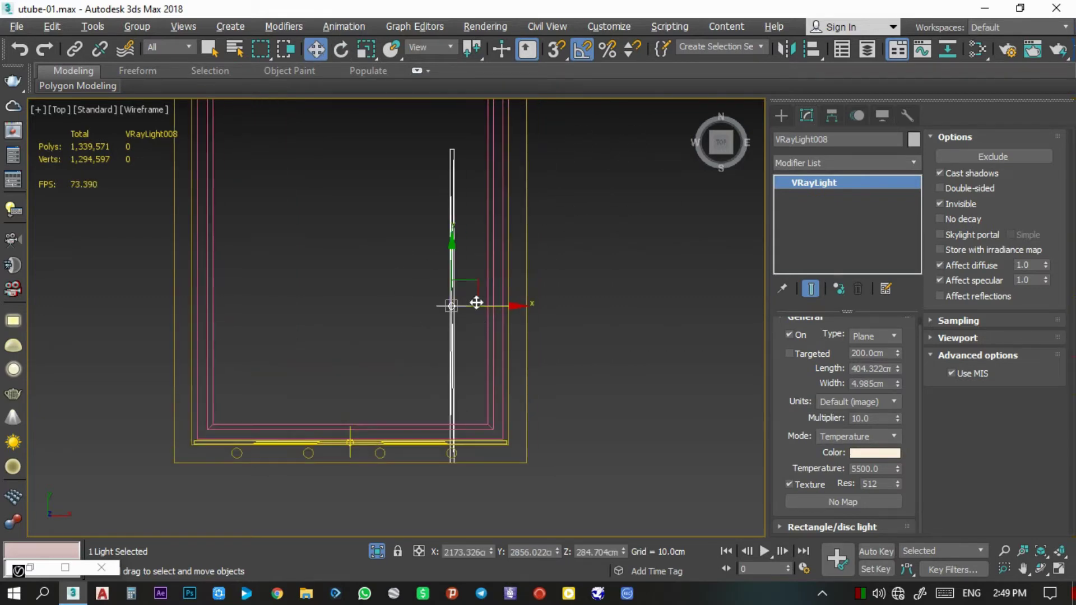
{"action": "left_click_drag", "start_coordinate": [475, 291], "coordinate": [529, 271]}
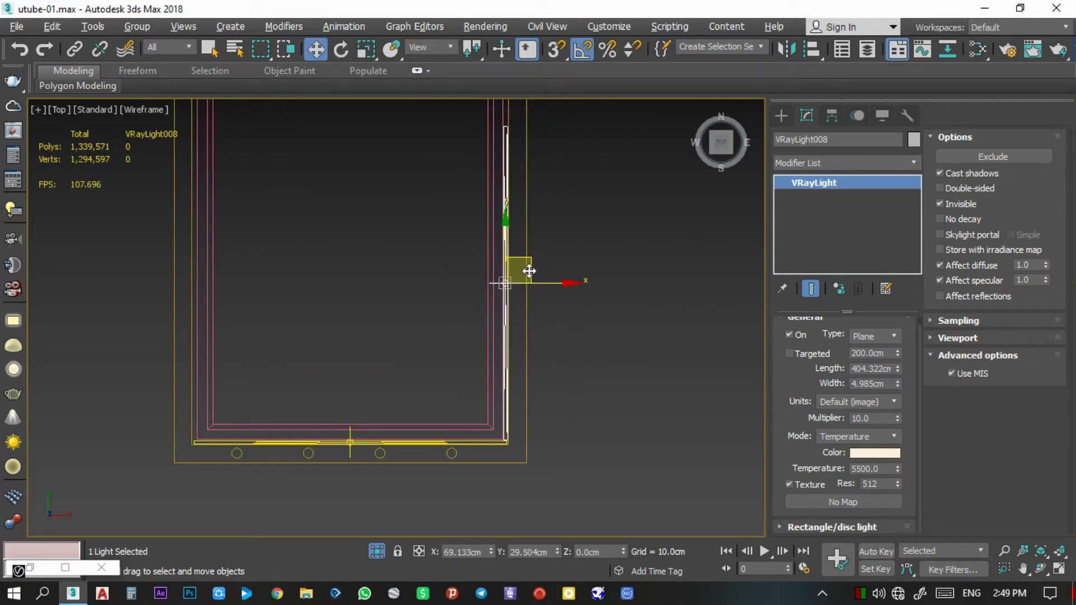
{"action": "scroll", "coordinate": [529, 270], "scroll_direction": "up", "scroll_amount": 4}
{"action": "scroll", "coordinate": [576, 271], "scroll_direction": "down", "scroll_amount": 4}
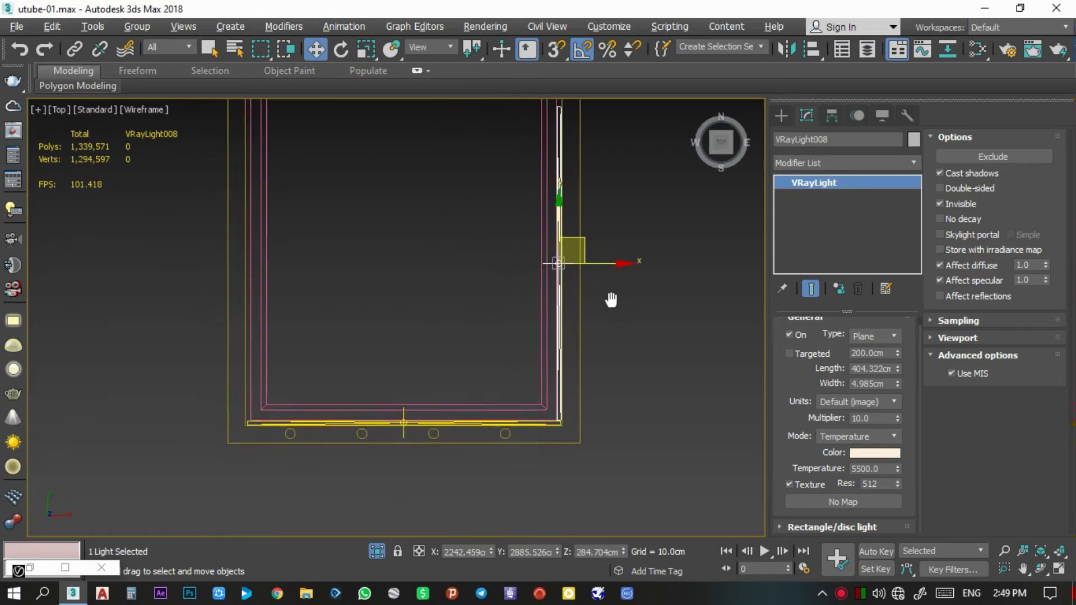
Add another instanced strip light leftward, fit it into place and raise it slightly in Front view
{"action": "left_click_drag", "start_coordinate": [567, 280], "coordinate": [543, 280], "text": "shift"}
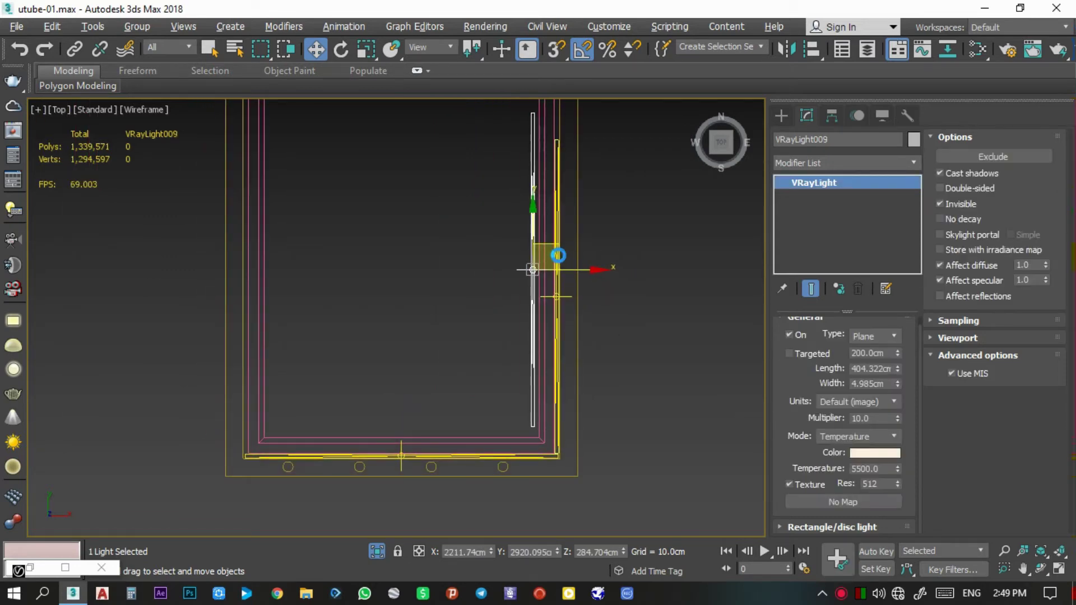
{"action": "left_click", "coordinate": [549, 365]}
{"action": "scroll", "coordinate": [560, 314], "scroll_direction": "up", "scroll_amount": 2}
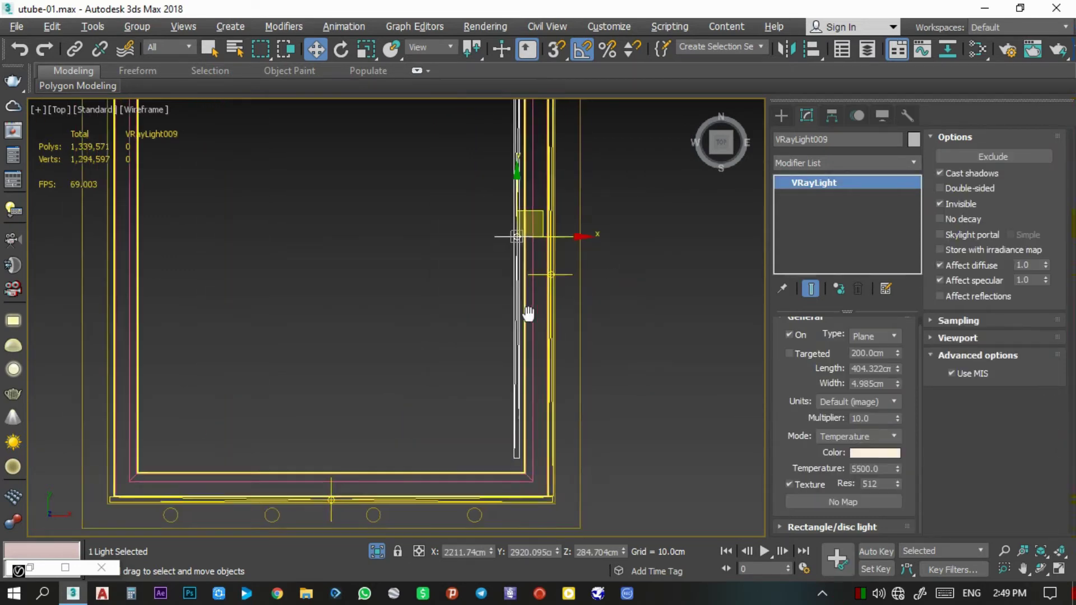
{"action": "scroll", "coordinate": [532, 213], "scroll_direction": "up", "scroll_amount": 1}
{"action": "left_click_drag", "start_coordinate": [539, 214], "coordinate": [551, 232]}
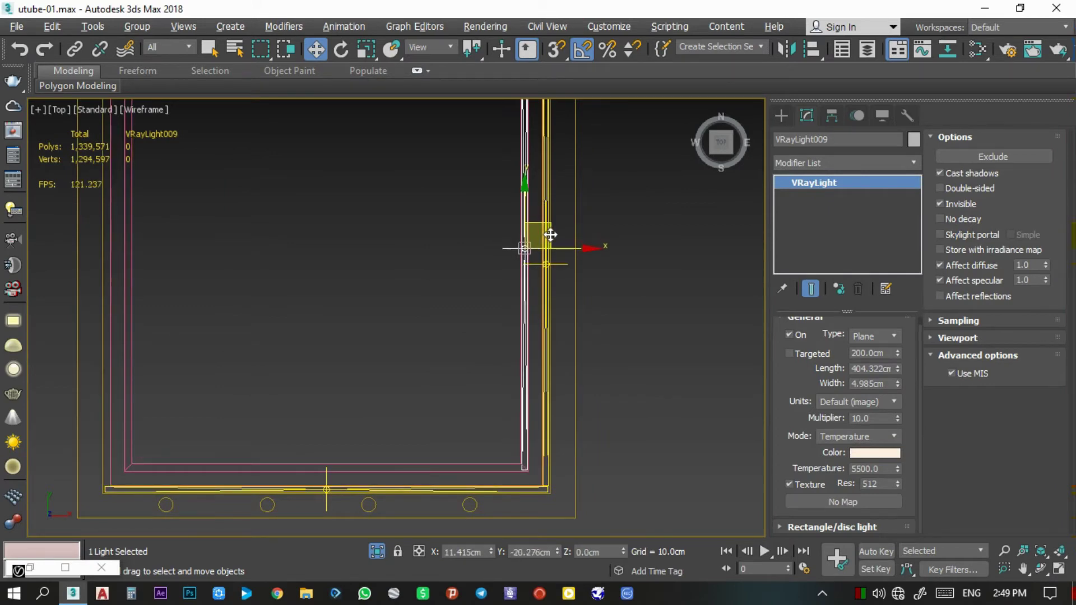
{"action": "left_click", "coordinate": [720, 159]}
{"action": "middle_click_drag", "start_coordinate": [614, 250], "coordinate": [515, 365]}
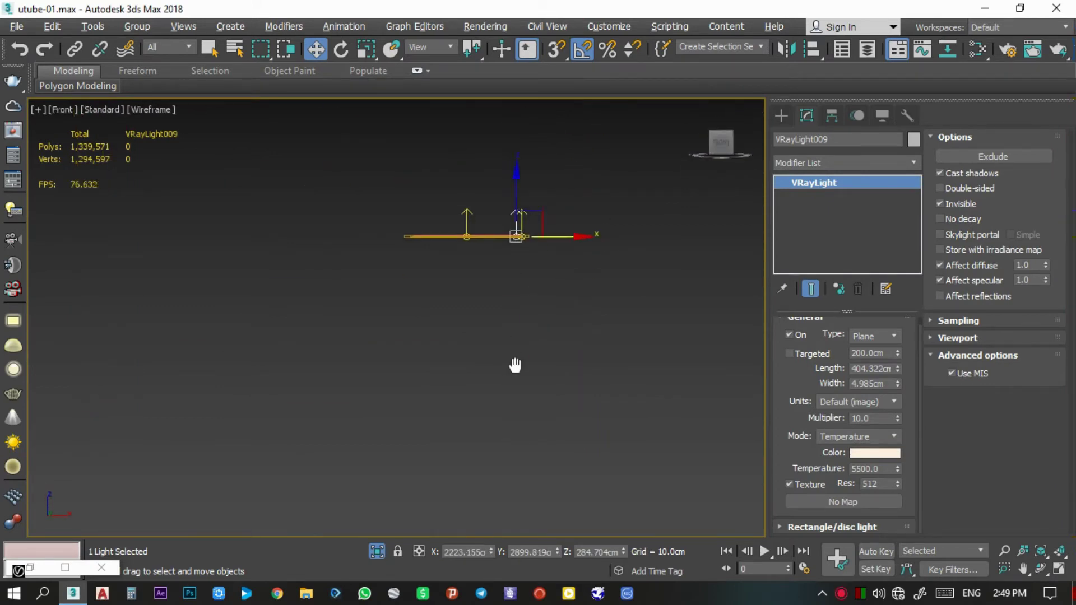
{"action": "scroll", "coordinate": [521, 235], "scroll_direction": "up", "scroll_amount": 3}
{"action": "scroll", "coordinate": [518, 261], "scroll_direction": "up", "scroll_amount": 2}
{"action": "left_click_drag", "start_coordinate": [455, 241], "coordinate": [450, 195]}
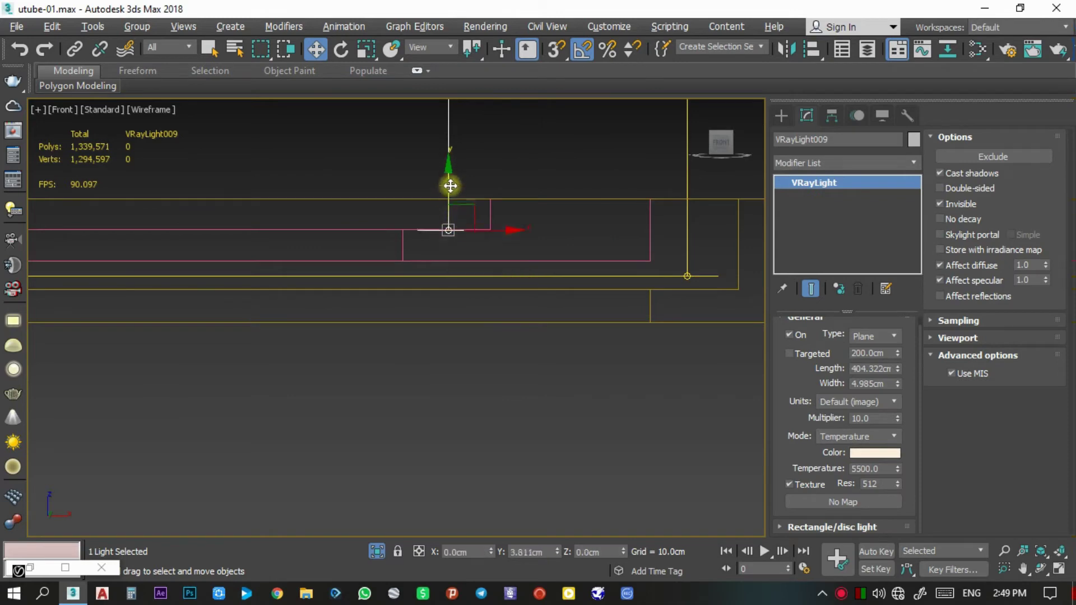
{"action": "scroll", "coordinate": [526, 258], "scroll_direction": "down", "scroll_amount": 3}
Add a third instanced strip light, rotate it 90° and move it to the frame's bottom edge
{"action": "key", "text": "t"}
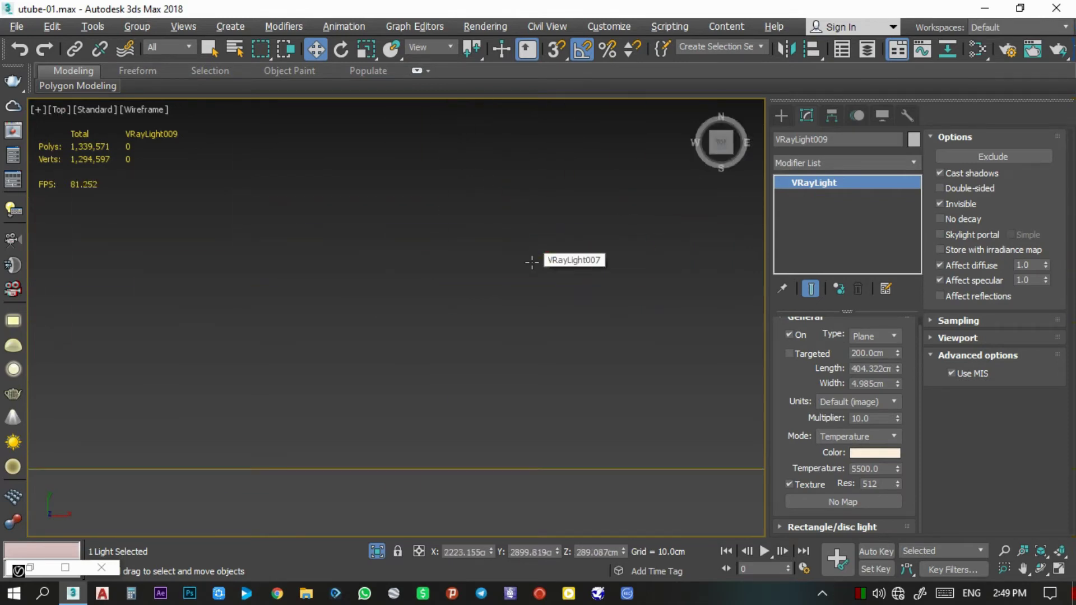
{"action": "scroll", "coordinate": [533, 263], "scroll_direction": "down", "scroll_amount": 3}
{"action": "left_click_drag", "start_coordinate": [409, 312], "coordinate": [409, 310], "text": "shift"}
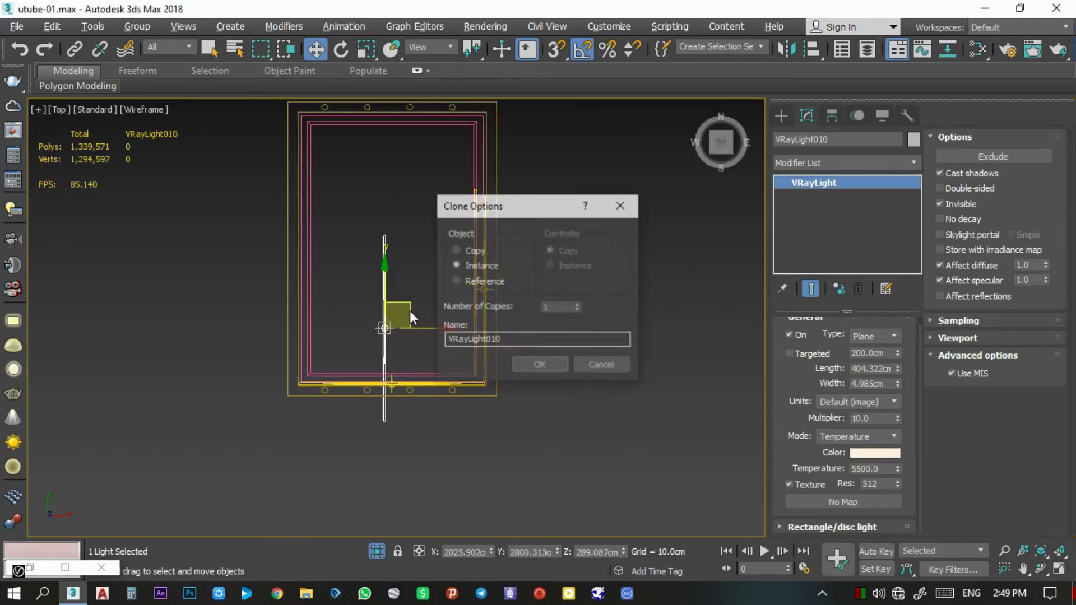
{"action": "left_click", "coordinate": [521, 364]}
{"action": "key", "text": "e"}
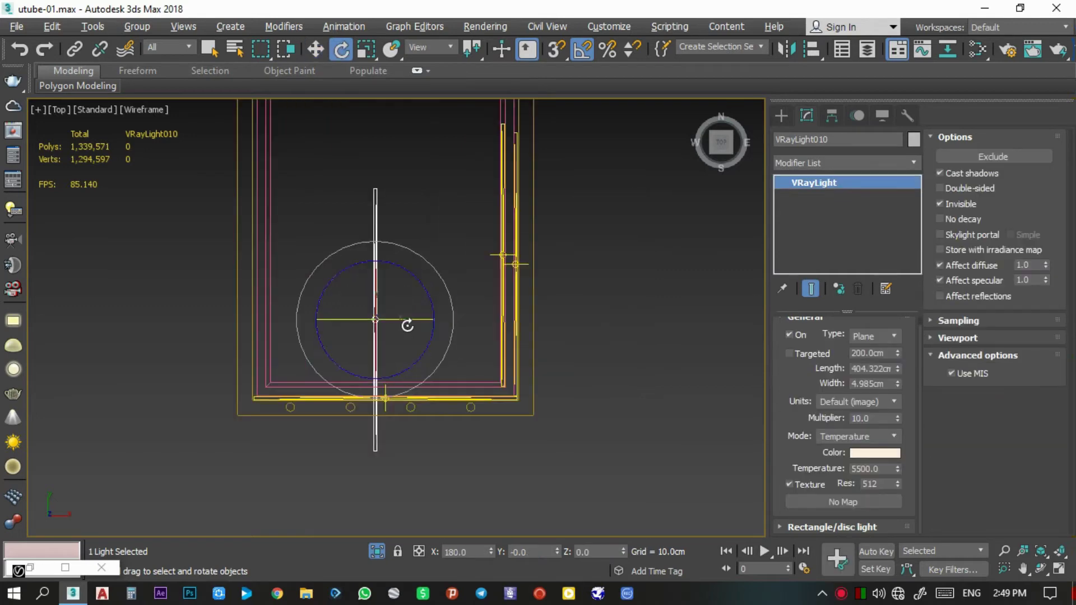
{"action": "scroll", "coordinate": [409, 317], "scroll_direction": "up", "scroll_amount": 2}
{"action": "left_click_drag", "start_coordinate": [401, 295], "coordinate": [345, 239]}
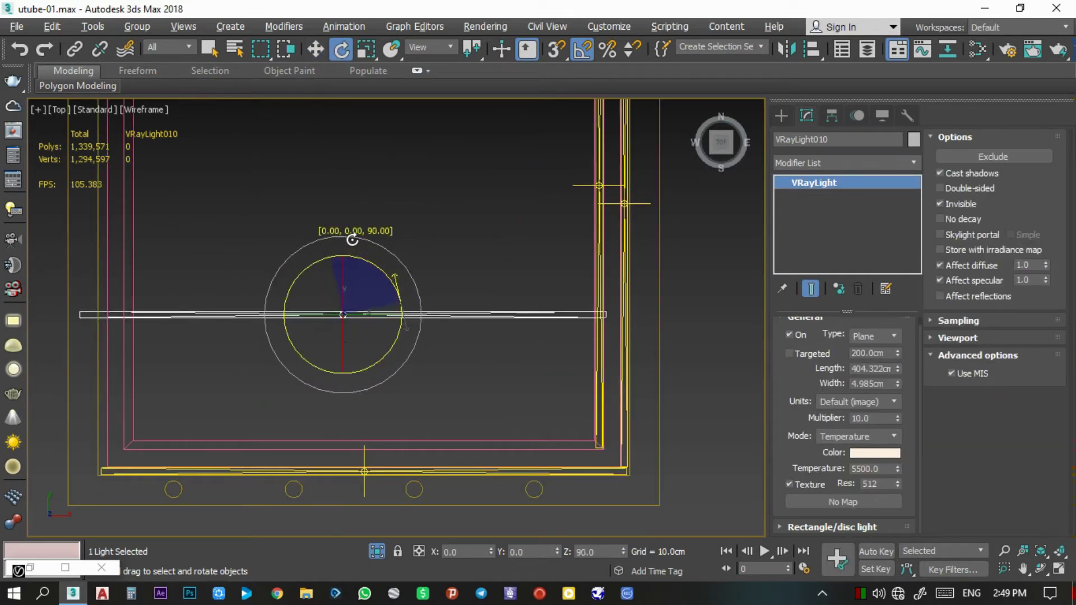
{"action": "key", "text": "w"}
{"action": "mouse_move", "coordinate": [367, 297]}
{"action": "left_mouse_down"}
{"action": "mouse_move", "coordinate": [389, 428]}
{"action": "mouse_move", "coordinate": [426, 446]}
{"action": "left_mouse_up"}
{"action": "key", "text": "e"}
{"action": "key", "text": "r"}
{"action": "mouse_move", "coordinate": [426, 446]}
{"action": "middle_mouse_down", "text": "alt"}
{"action": "mouse_move", "coordinate": [621, 340]}
{"action": "mouse_move", "coordinate": [486, 360]}
{"action": "mouse_move", "coordinate": [503, 361]}
{"action": "mouse_move", "coordinate": [502, 341]}
{"action": "middle_mouse_up", "text": "alt"}
Switch to the PhysCamera001 view, exit isolation, and start a region render of the upper wall and ceiling
{"action": "left_click", "coordinate": [487, 361]}
{"action": "key", "text": "c"}
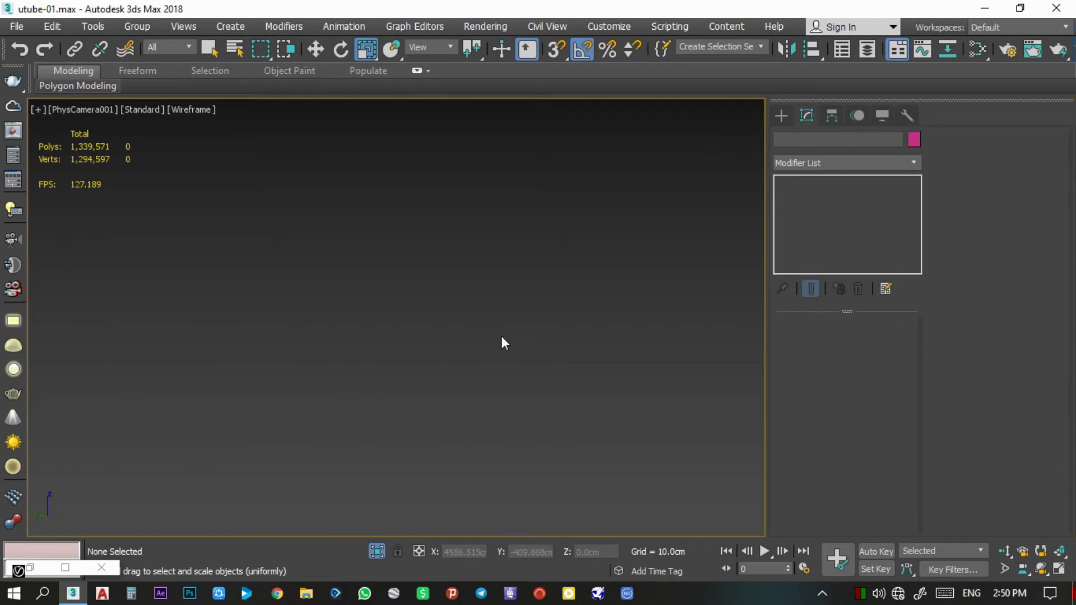
{"action": "key", "text": "shift+f"}
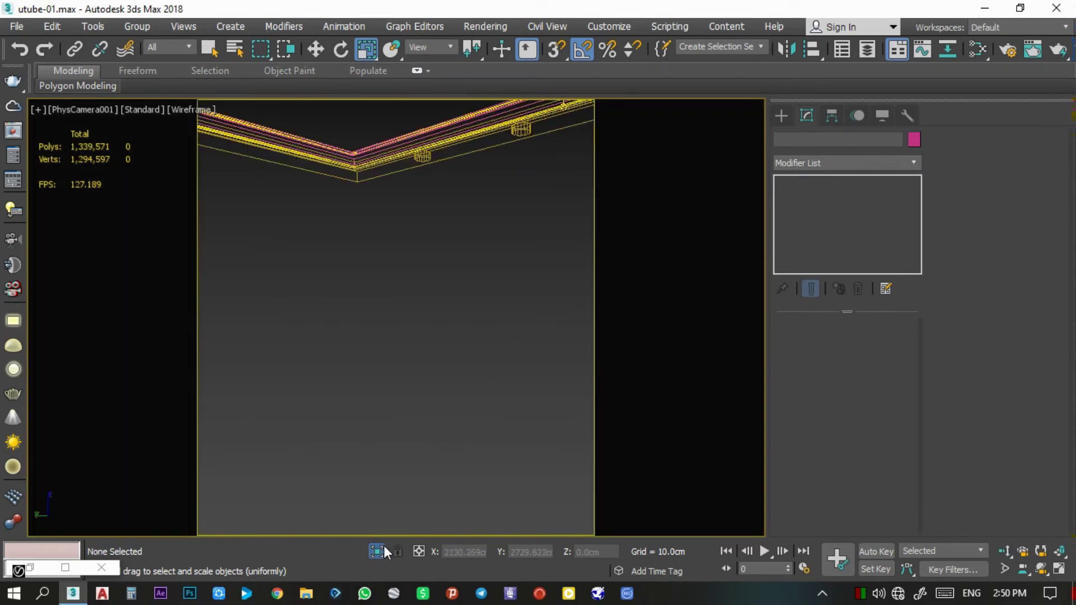
{"action": "left_click", "coordinate": [382, 547]}
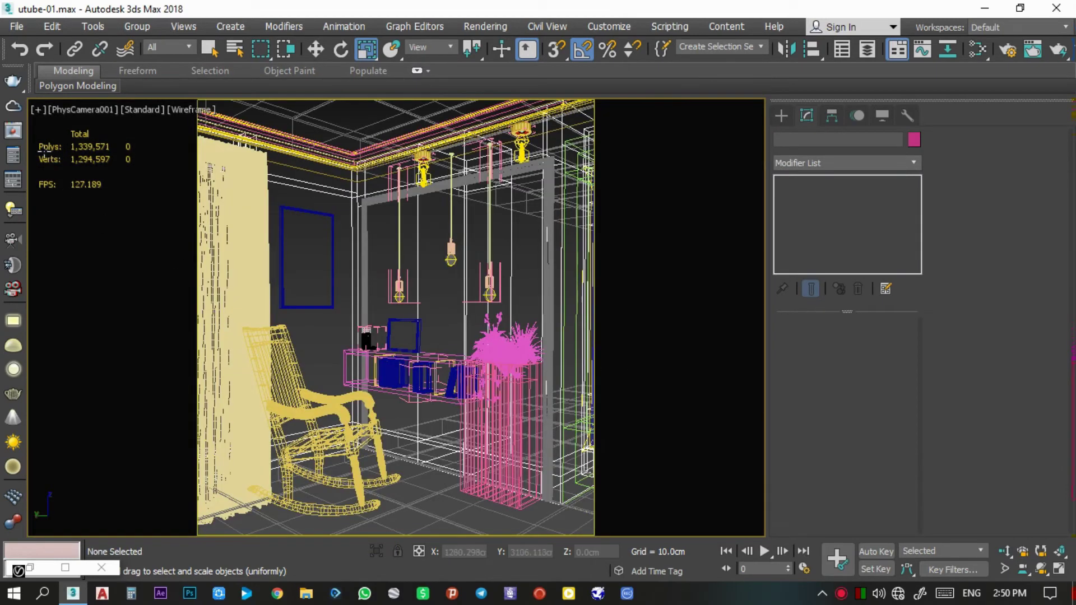
{"action": "left_click", "coordinate": [29, 568]}
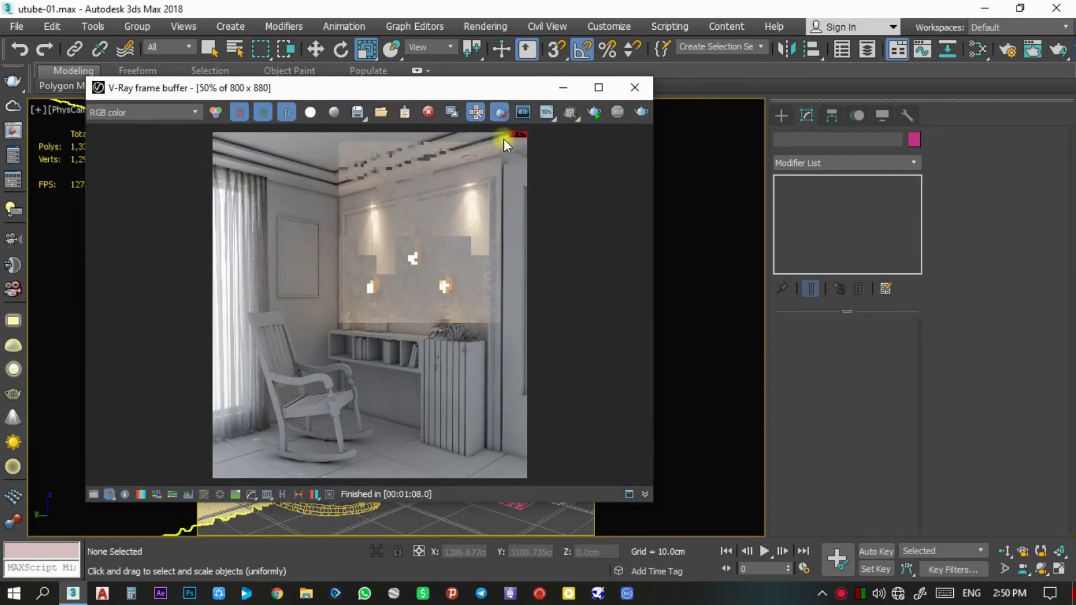
{"action": "left_click_drag", "start_coordinate": [503, 139], "coordinate": [278, 309]}
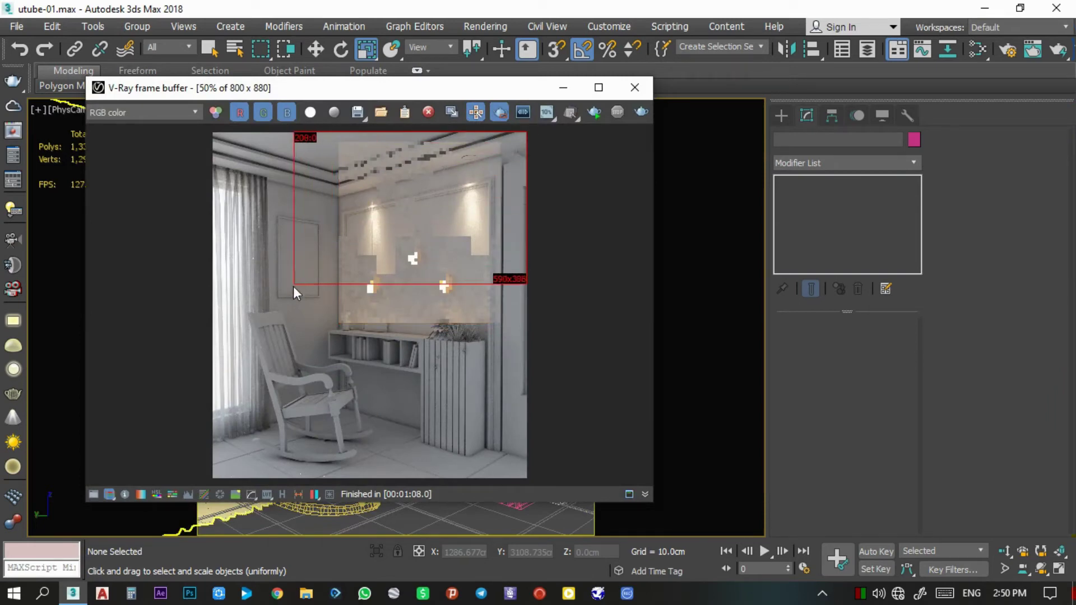
{"action": "left_click", "coordinate": [635, 113]}
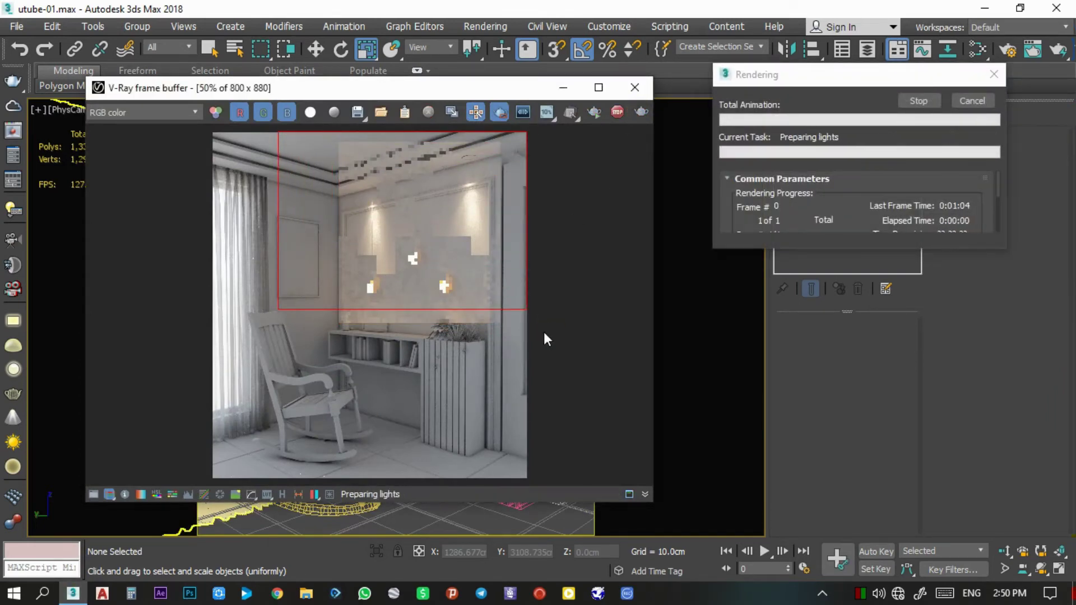
{"action": "left_click", "coordinate": [832, 157]}
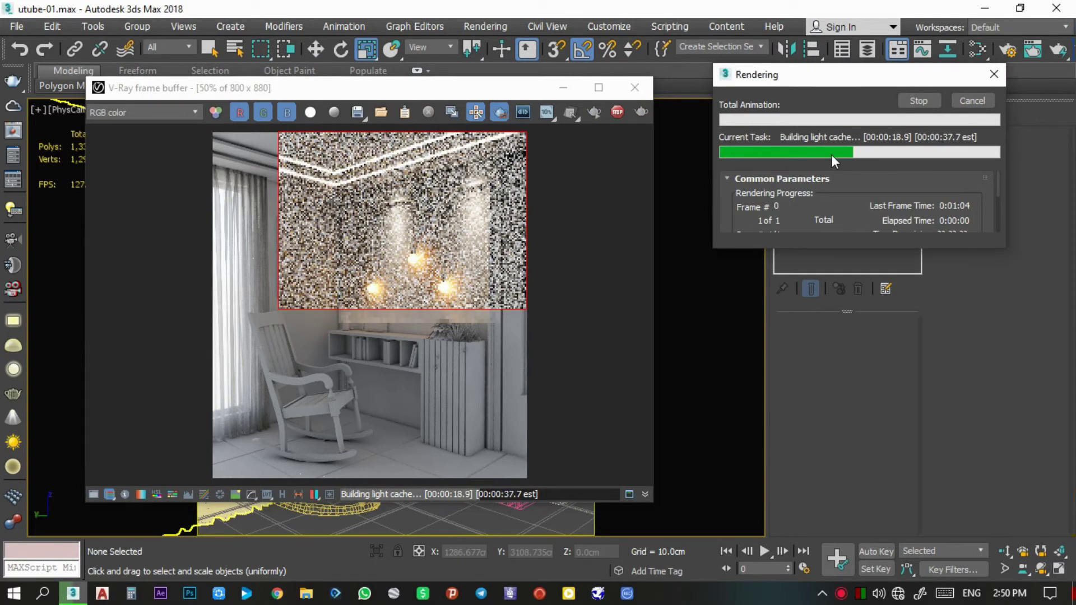
{"action": "left_click", "coordinate": [975, 101]}
{"action": "left_click_drag", "start_coordinate": [517, 94], "coordinate": [486, 210]}
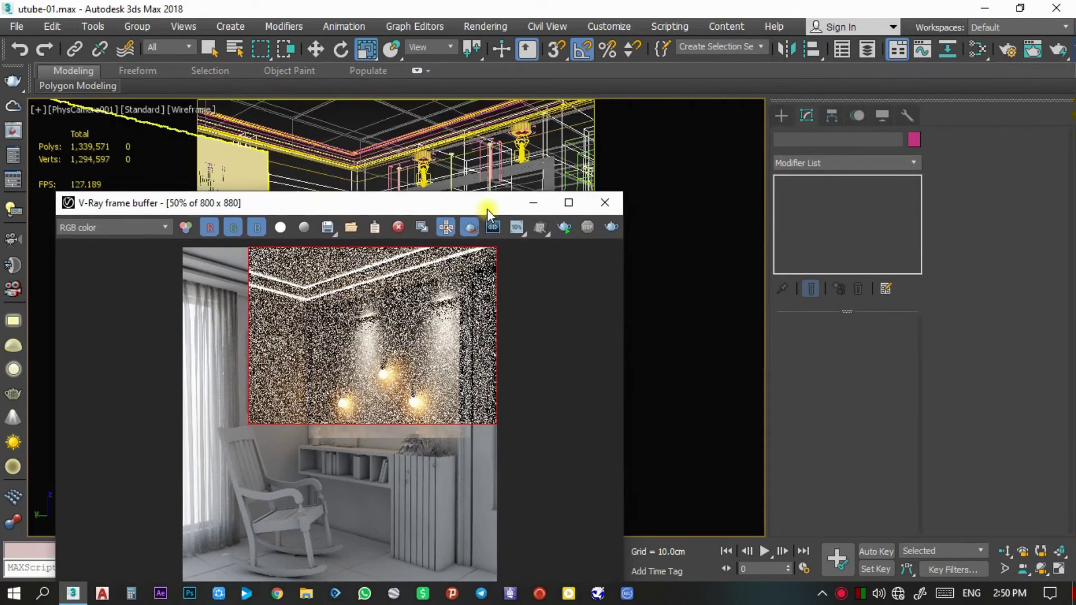
Filter selection to Lights, set VRayLight010's multiplier to 5.0, and region-render the ceiling band
{"action": "left_click", "coordinate": [151, 49]}
{"action": "left_click", "coordinate": [161, 90]}
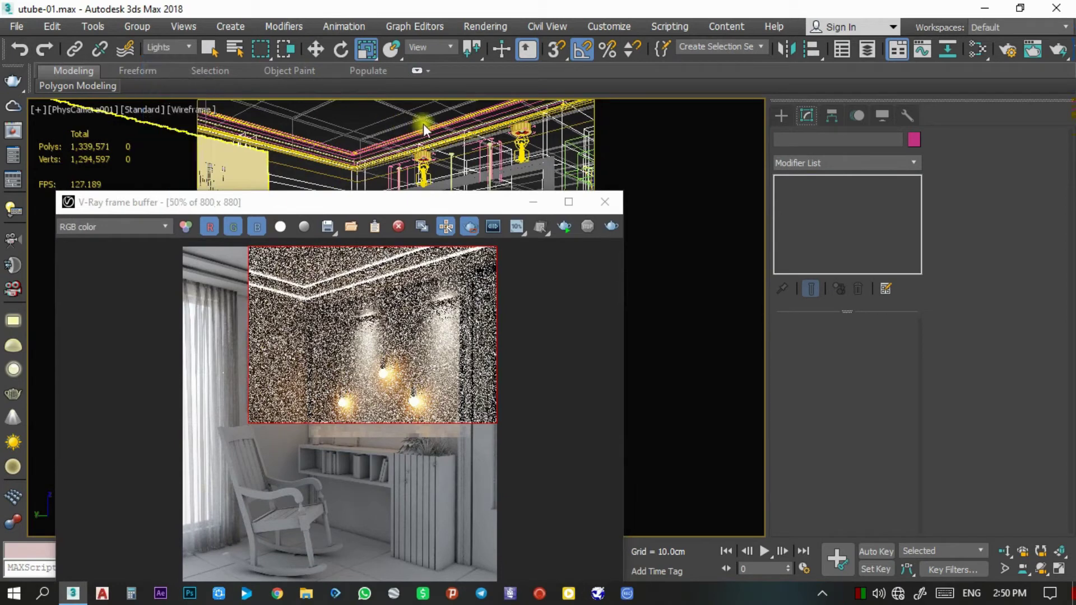
{"action": "left_click", "coordinate": [428, 126]}
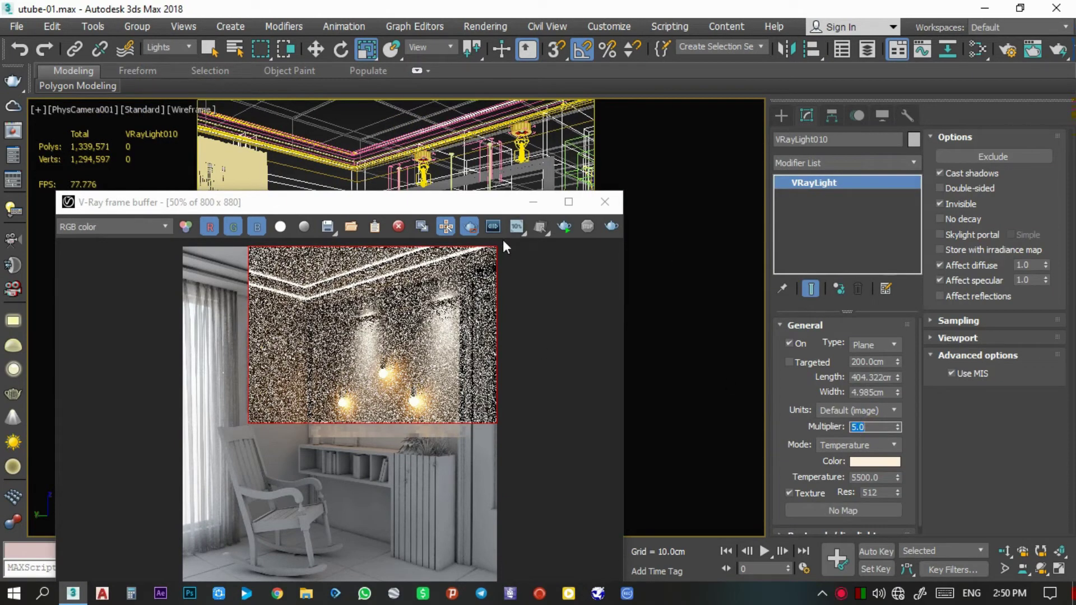
{"action": "left_click_drag", "start_coordinate": [496, 247], "coordinate": [237, 322]}
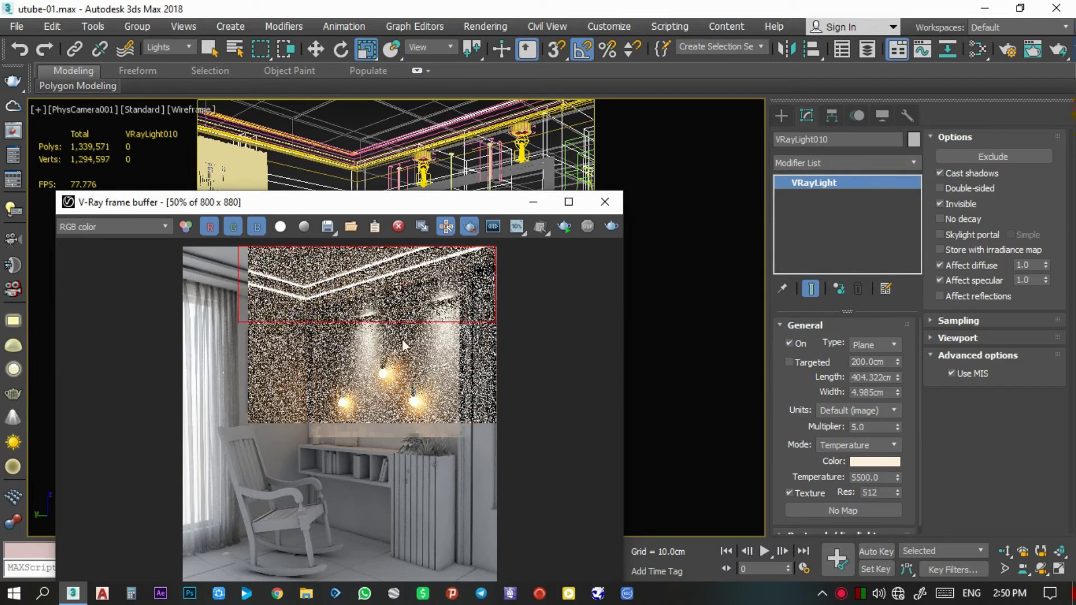
{"action": "left_click", "coordinate": [612, 225]}
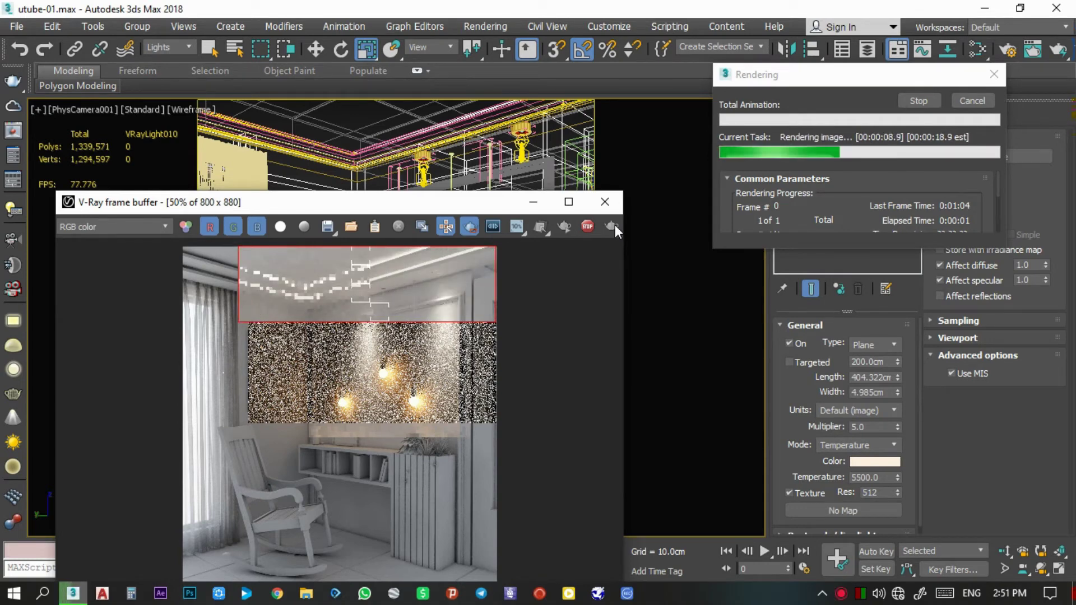
{"action": "left_click", "coordinate": [969, 102]}
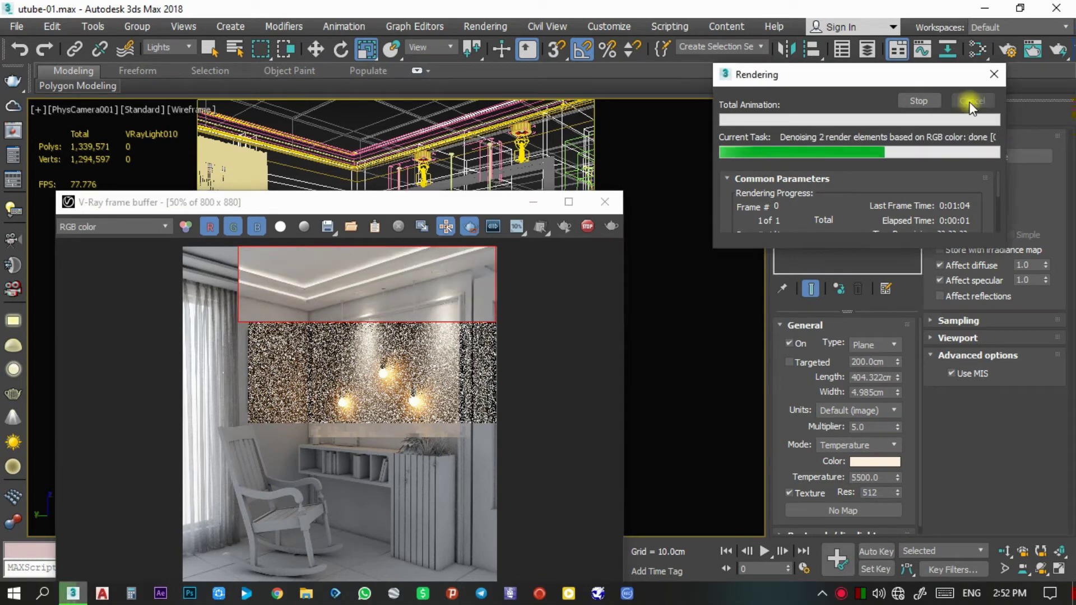
Give IES wall light VRayIES003 a 5000 colour temperature and 1500 intensity
{"action": "left_click", "coordinate": [605, 202]}
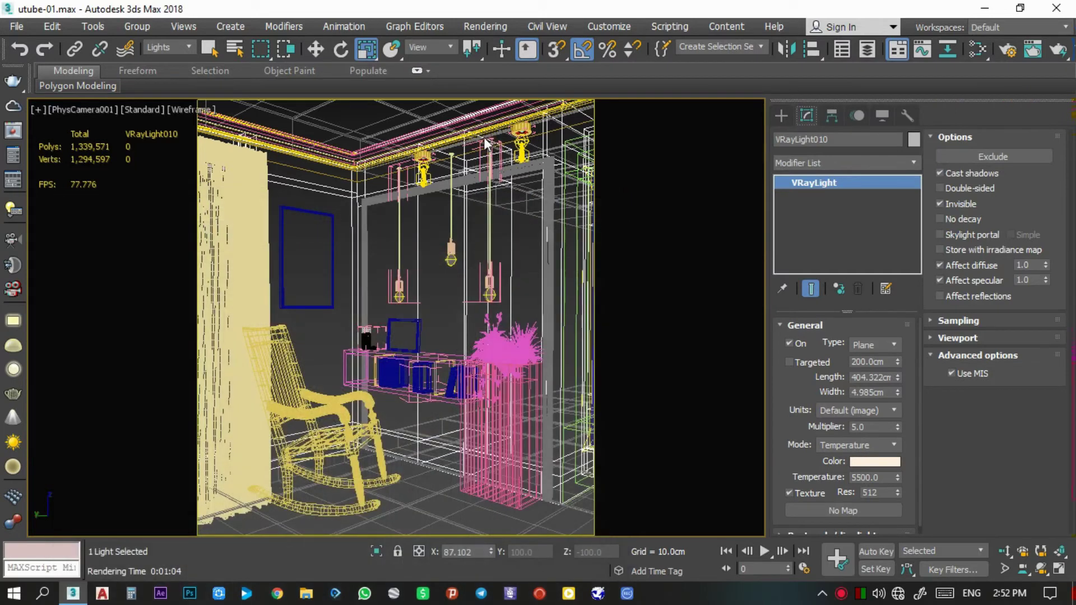
{"action": "key", "text": "F3"}
{"action": "left_click", "coordinate": [518, 141]}
{"action": "scroll", "coordinate": [811, 351], "scroll_direction": "down", "scroll_amount": 5}
{"action": "left_click_drag", "start_coordinate": [811, 350], "coordinate": [812, 245]}
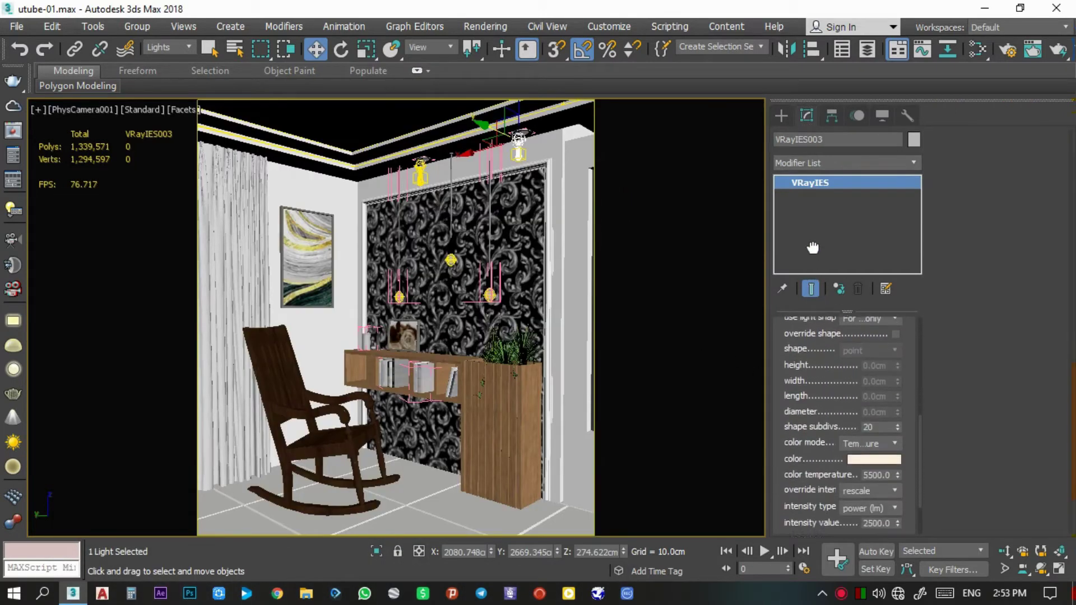
{"action": "left_click_drag", "start_coordinate": [808, 444], "coordinate": [819, 430]}
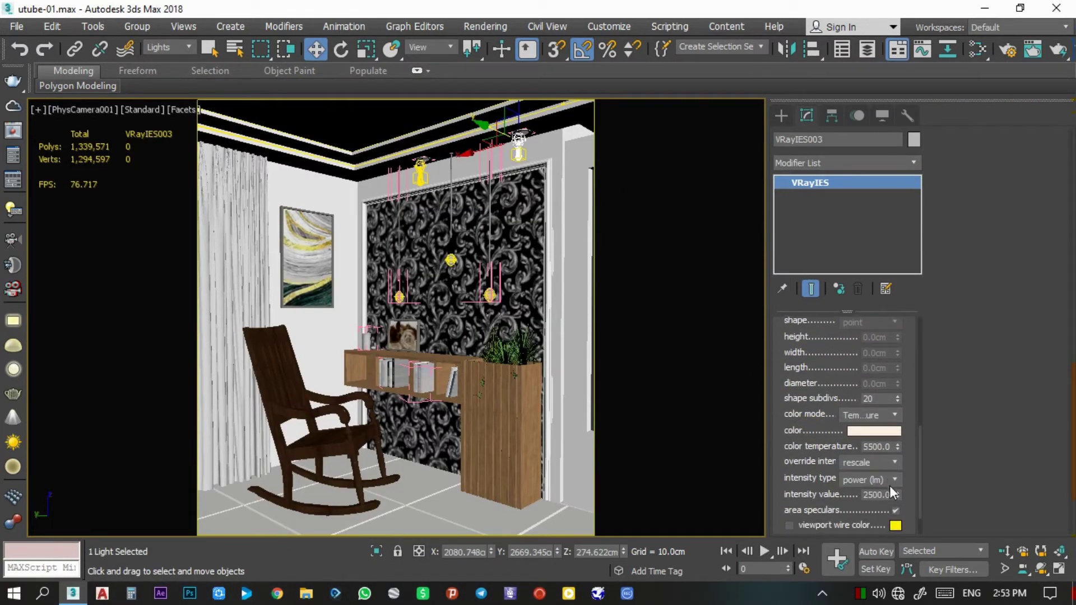
{"action": "left_click", "coordinate": [870, 447]}
{"action": "type", "text": "5000"}
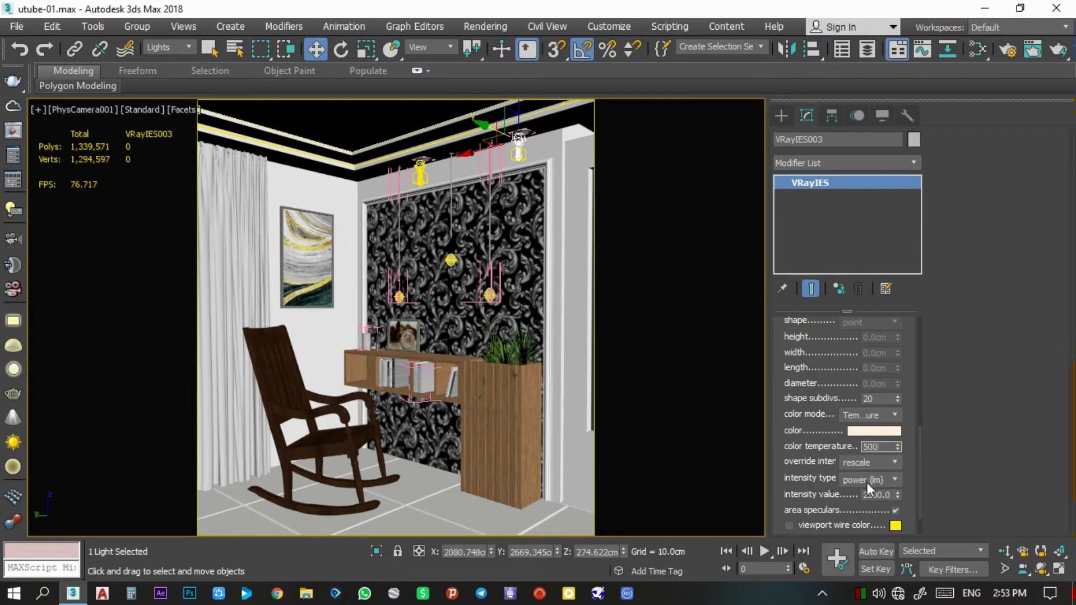
{"action": "key", "text": "Return"}
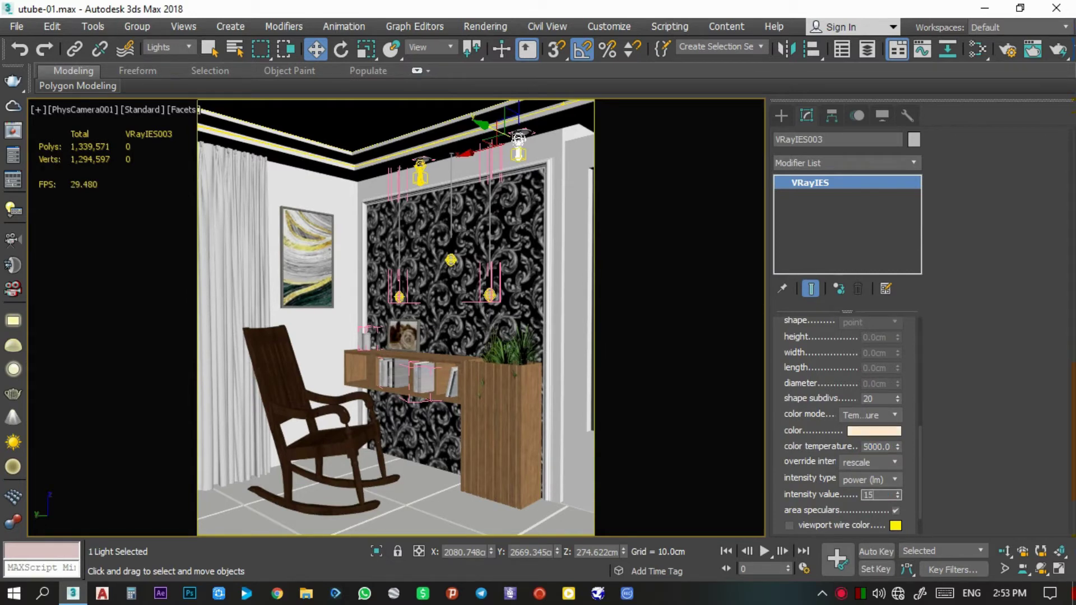
Select VRayIES002 and region-render the wall area around the IES lights
{"action": "left_click", "coordinate": [418, 166]}
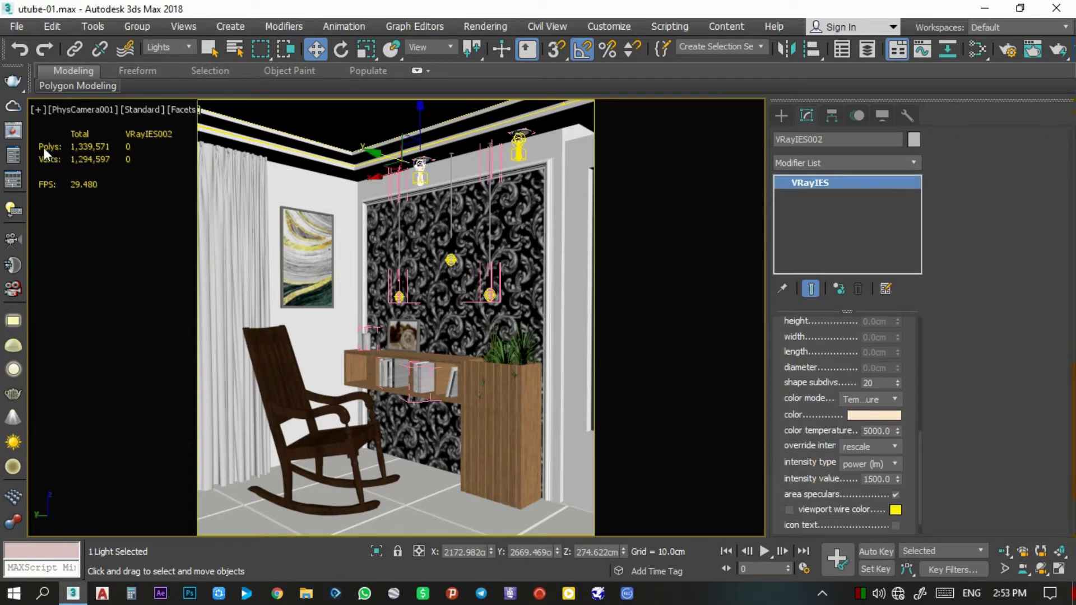
{"action": "key", "text": "shift+q"}
{"action": "left_click_drag", "start_coordinate": [475, 278], "coordinate": [345, 363]}
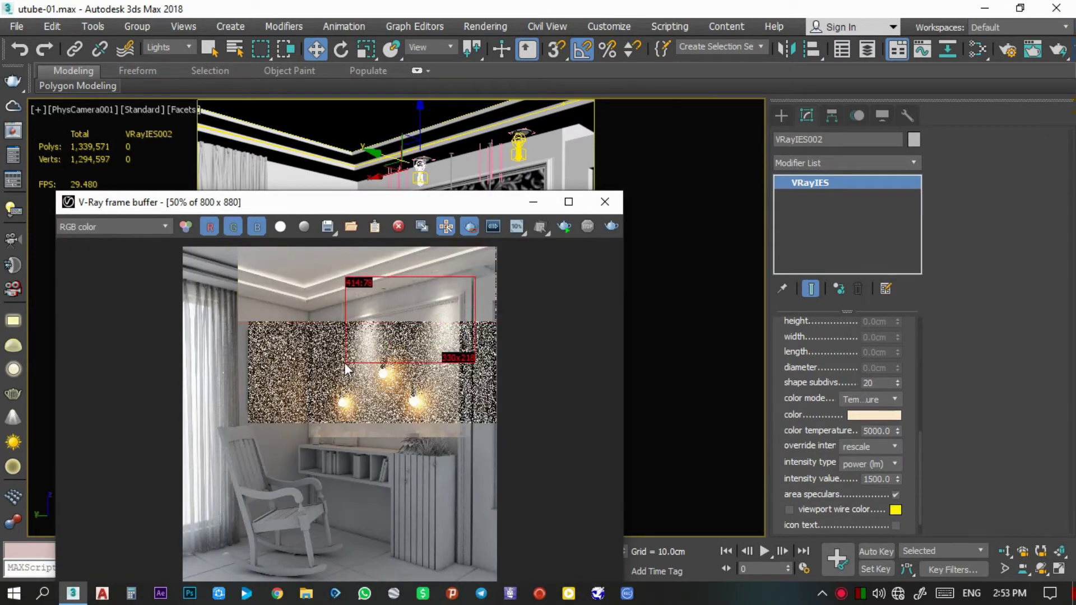
{"action": "key", "text": "shift+q"}
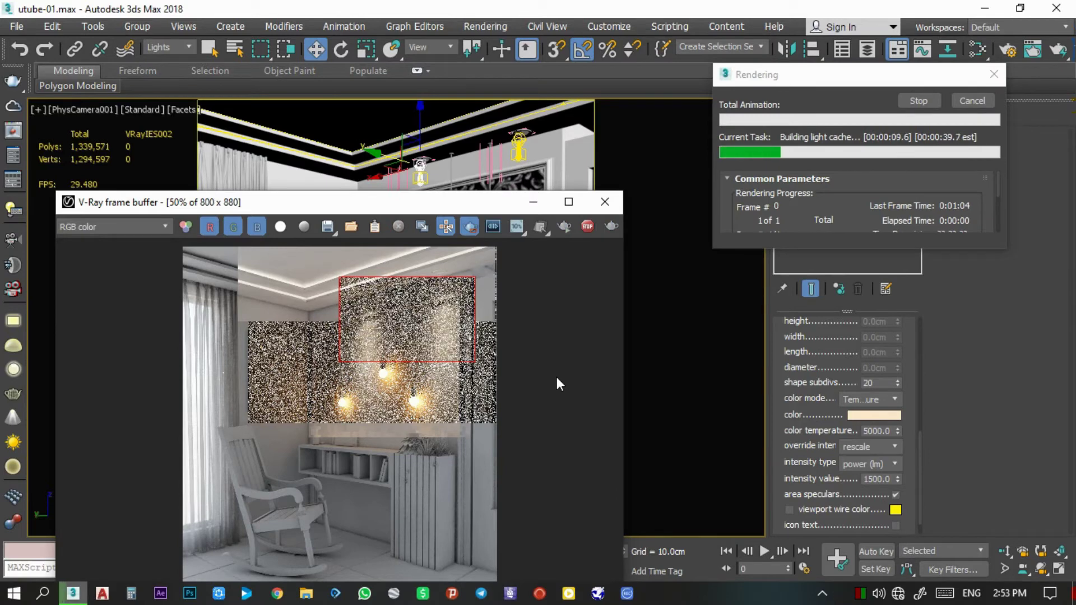
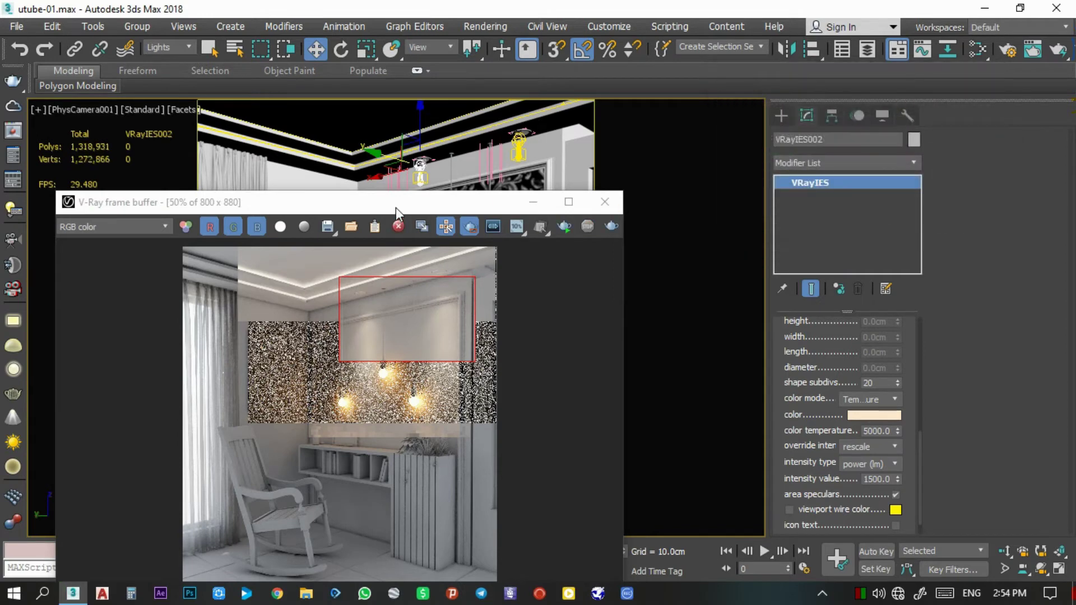
Minimize the V-Ray frame buffer and set the selection filter to All
{"action": "left_click_drag", "start_coordinate": [396, 207], "coordinate": [485, 191]}
{"action": "left_click", "coordinate": [619, 185]}
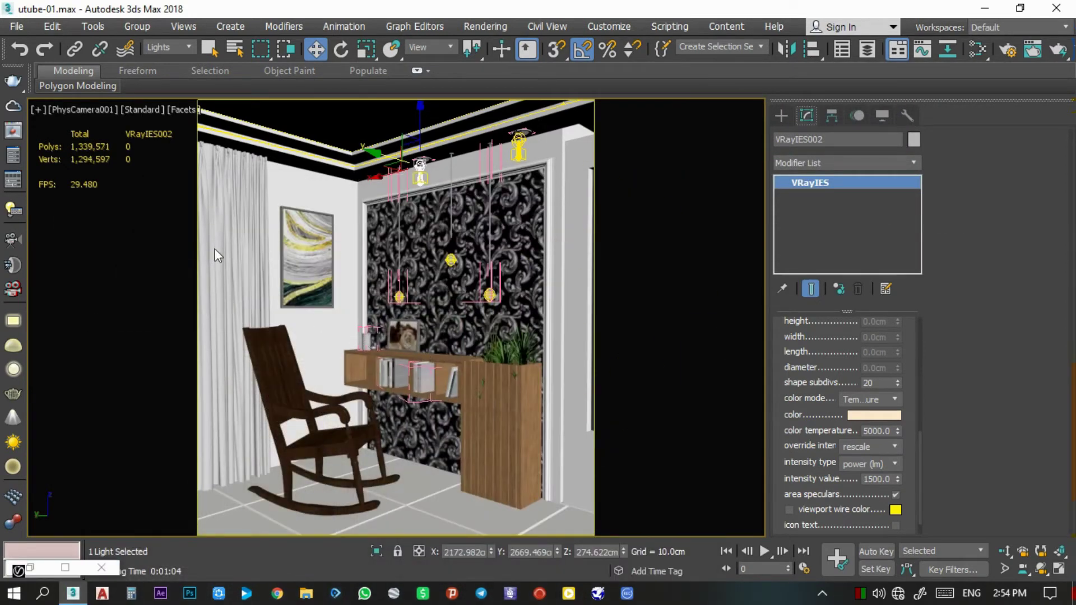
{"action": "left_click", "coordinate": [164, 47]}
Select the candle body and its flame plane and isolate them
{"action": "left_click", "coordinate": [381, 363]}
{"action": "key", "text": "z"}
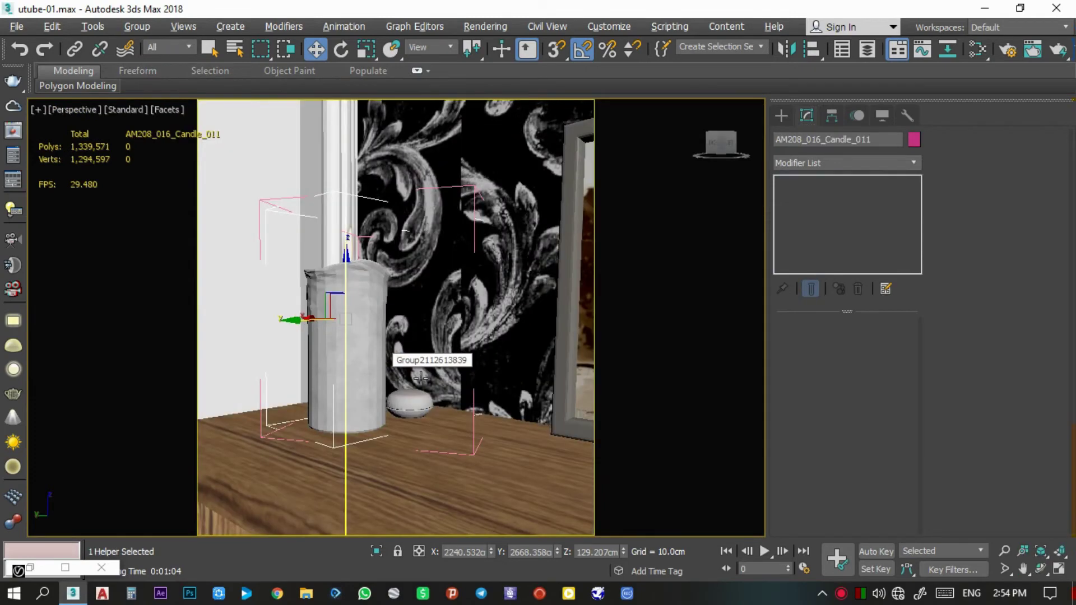
{"action": "scroll", "coordinate": [421, 378], "scroll_direction": "up", "scroll_amount": 2}
{"action": "scroll", "coordinate": [424, 336], "scroll_direction": "up", "scroll_amount": 3}
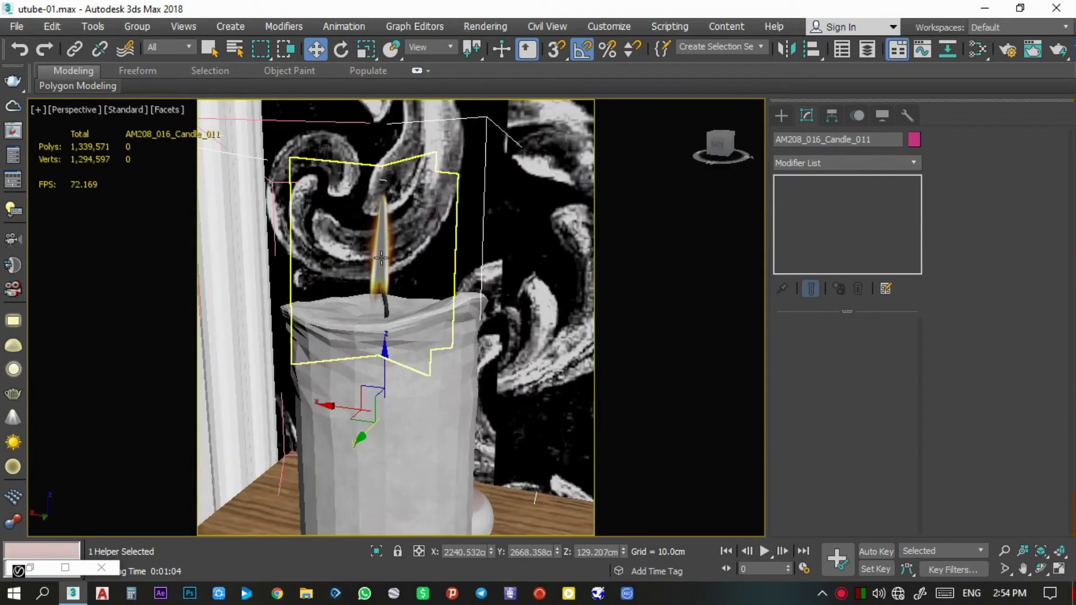
{"action": "left_click", "coordinate": [425, 336]}
{"action": "left_click", "coordinate": [429, 395], "text": "ctrl"}
{"action": "left_click", "coordinate": [376, 551]}
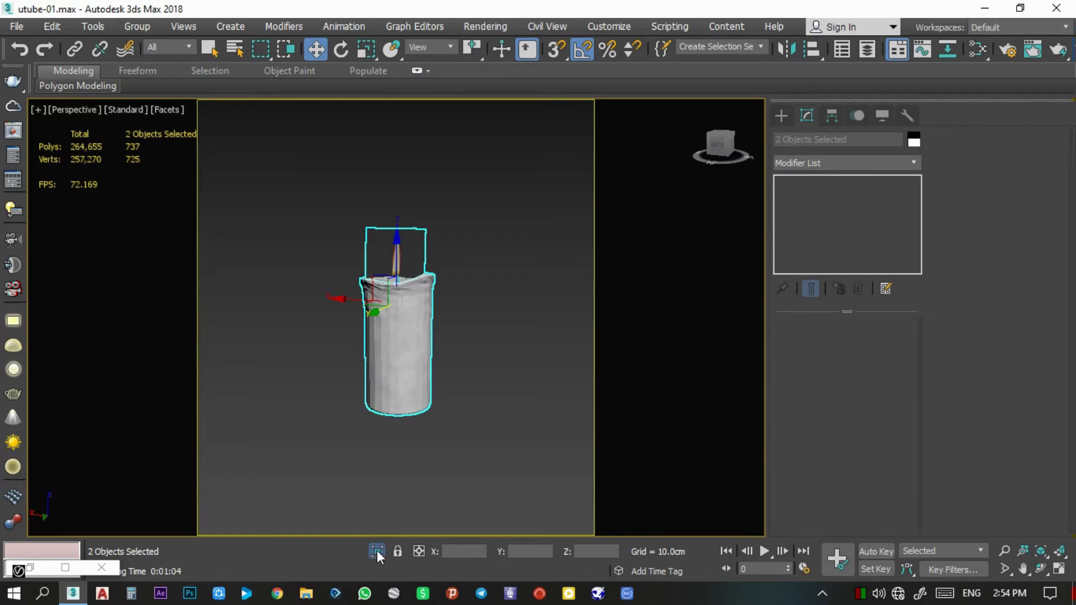
Draw a small cylinder beside the candle and frame it with edged-faces shading
{"action": "key", "text": "f"}
{"action": "left_click", "coordinate": [781, 115]}
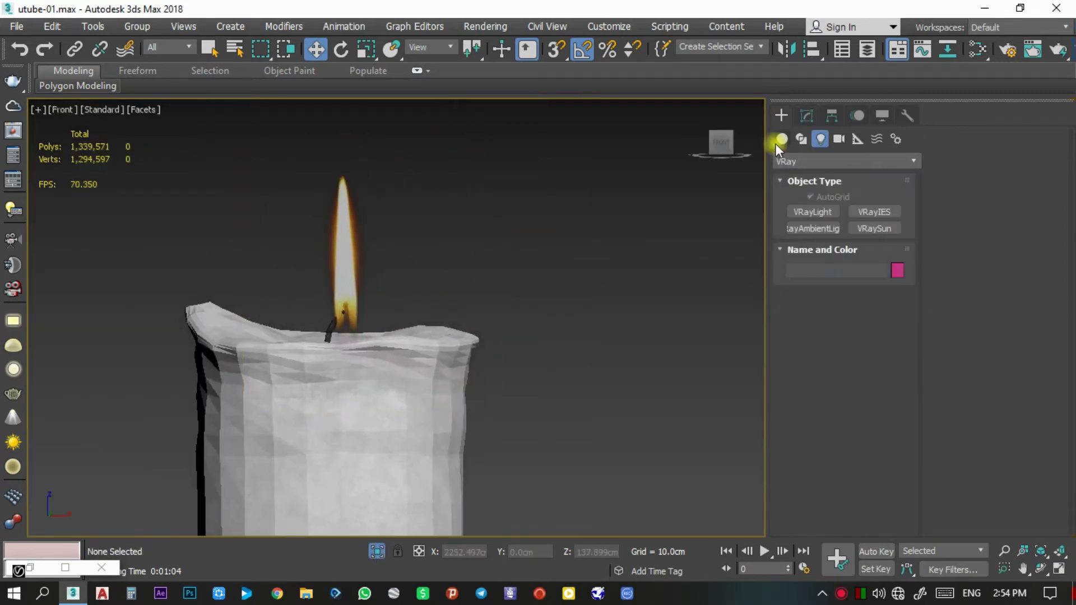
{"action": "left_click", "coordinate": [781, 139]}
{"action": "left_click", "coordinate": [813, 245]}
{"action": "key", "text": "t"}
{"action": "left_click_drag", "start_coordinate": [586, 306], "coordinate": [605, 306]}
{"action": "left_click", "coordinate": [595, 297]}
{"action": "key", "text": "f"}
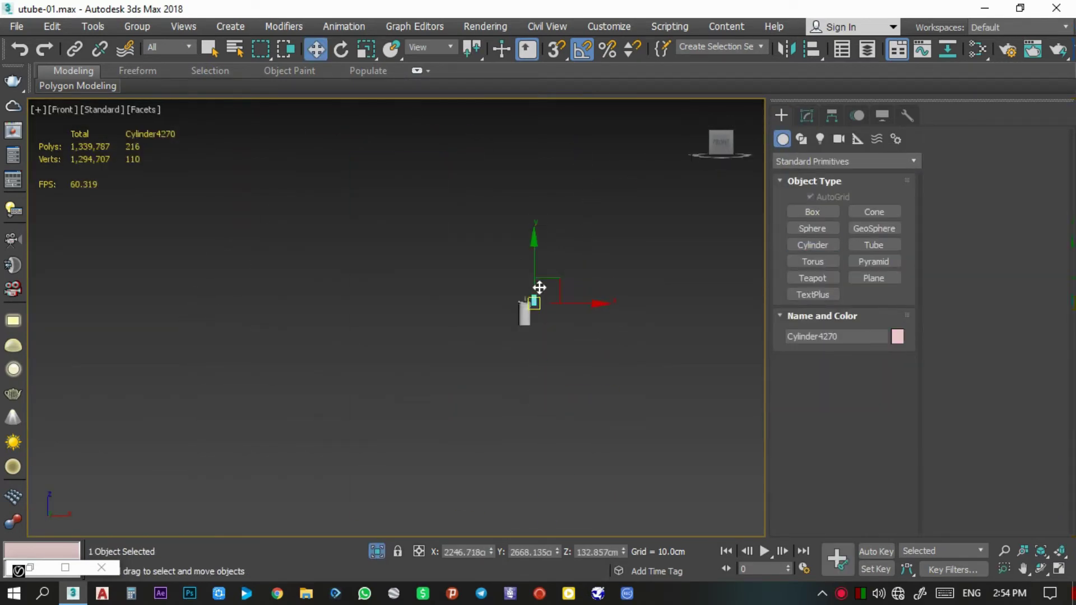
{"action": "scroll", "coordinate": [539, 287], "scroll_direction": "up", "scroll_amount": 5}
{"action": "left_click", "coordinate": [806, 115]}
{"action": "key", "text": "F3"}
{"action": "key", "text": "F3"}
{"action": "key", "text": "F4"}
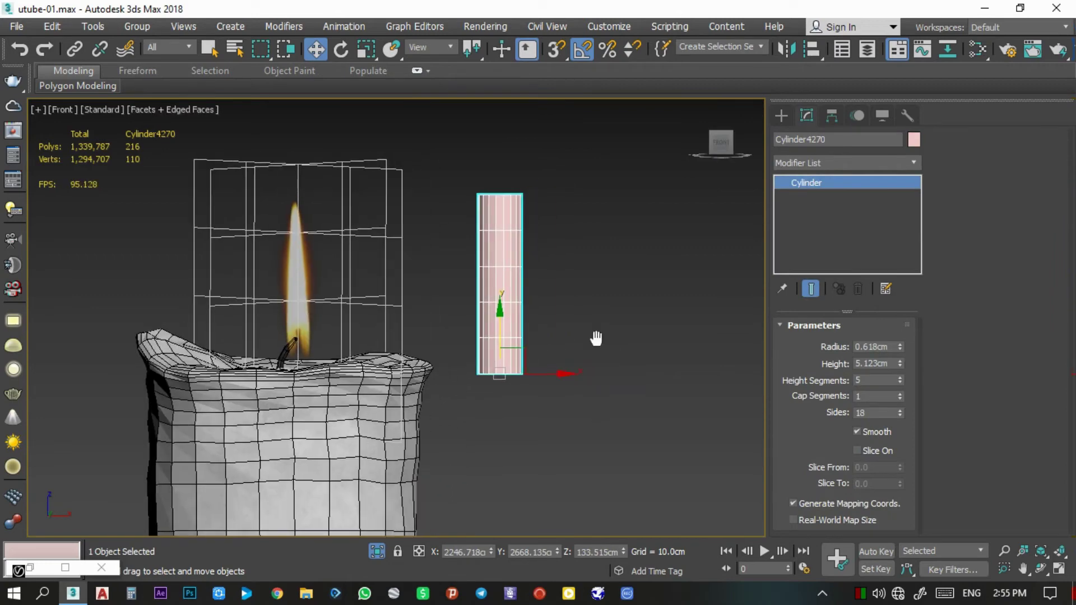
Convert the cylinder to Editable Poly, narrow its bottom ring and stretch the top upward
{"action": "right_click", "coordinate": [807, 182]}
{"action": "left_click", "coordinate": [672, 384]}
{"action": "left_click", "coordinate": [803, 344]}
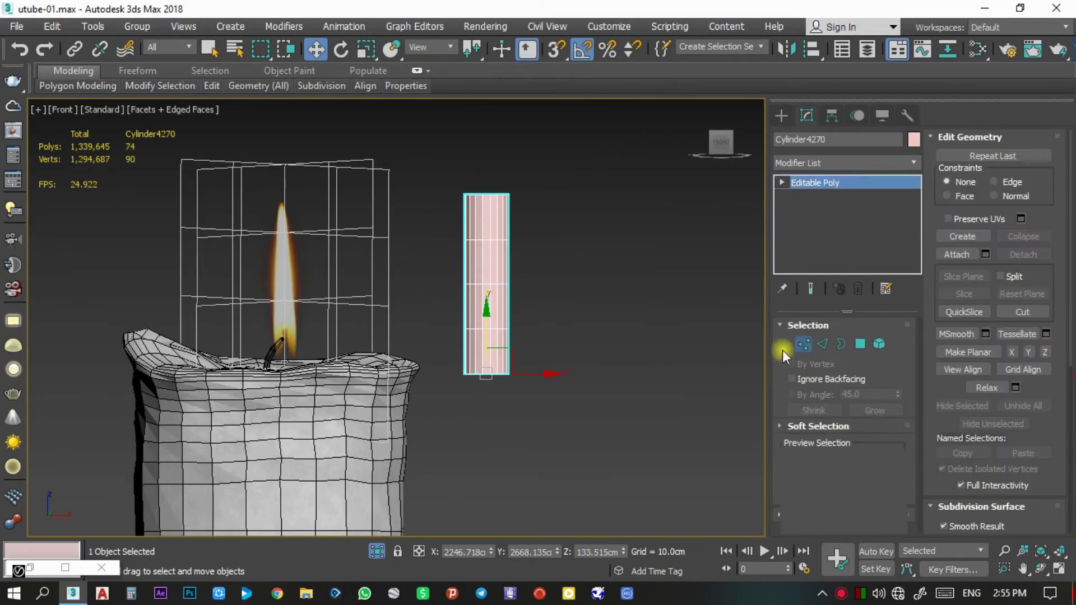
{"action": "key", "text": "r"}
{"action": "mouse_move", "coordinate": [448, 358]}
{"action": "left_mouse_down"}
{"action": "mouse_move", "coordinate": [538, 386]}
{"action": "mouse_move", "coordinate": [513, 376]}
{"action": "left_mouse_up"}
{"action": "key", "text": "w"}
{"action": "mouse_move", "coordinate": [448, 179]}
{"action": "left_mouse_down"}
{"action": "mouse_move", "coordinate": [527, 201]}
{"action": "mouse_move", "coordinate": [493, 190]}
{"action": "mouse_move", "coordinate": [516, 143]}
{"action": "left_mouse_up"}
{"action": "key", "text": "r"}
{"action": "key", "text": "w"}
{"action": "left_click_drag", "start_coordinate": [529, 248], "coordinate": [426, 325]}
Shift the lower vertex rows sideways into a curve and narrow the top ring
{"action": "left_click_drag", "start_coordinate": [520, 313], "coordinate": [504, 312]}
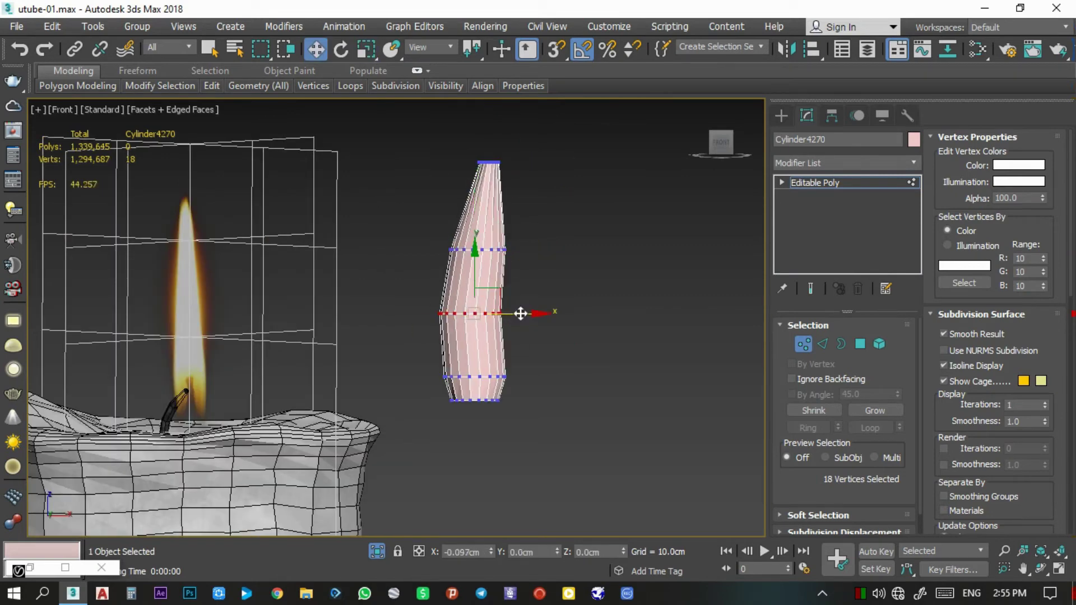
{"action": "left_click_drag", "start_coordinate": [550, 364], "coordinate": [426, 409]}
{"action": "left_click_drag", "start_coordinate": [538, 389], "coordinate": [527, 389]}
{"action": "left_click_drag", "start_coordinate": [442, 134], "coordinate": [528, 180]}
{"action": "key", "text": "r"}
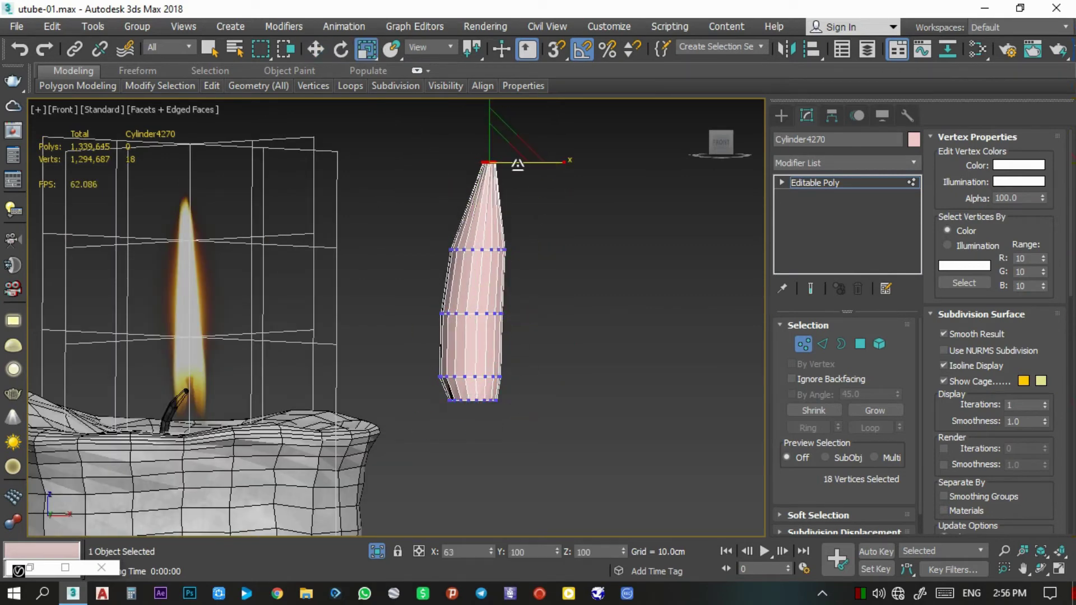
{"action": "middle_click_drag", "start_coordinate": [455, 400], "coordinate": [442, 401]}
{"action": "left_click_drag", "start_coordinate": [441, 402], "coordinate": [435, 407]}
{"action": "key", "text": "w"}
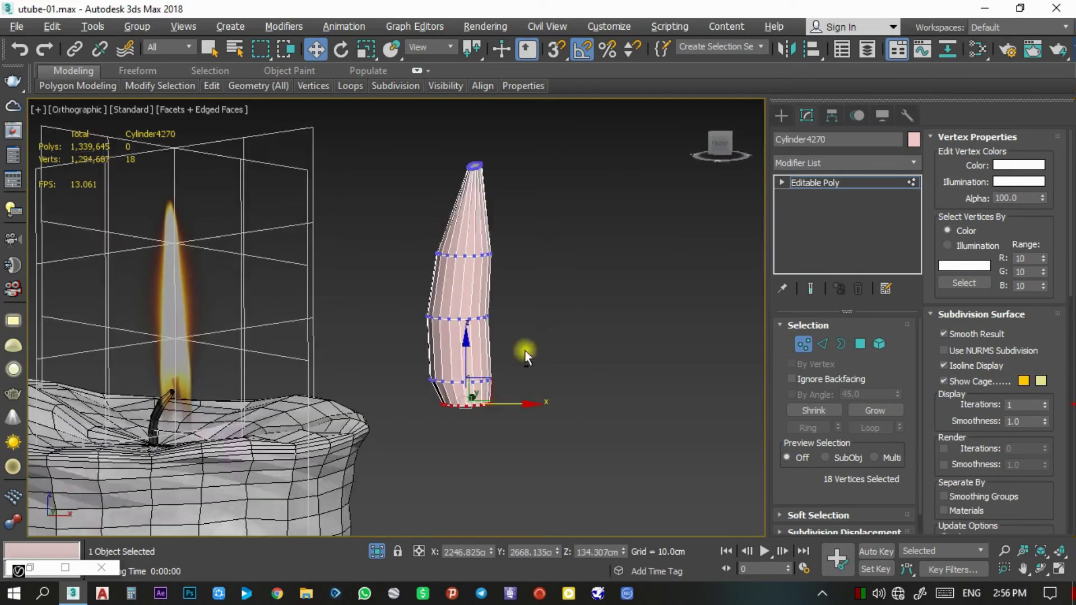
Shrink the top vertices to a pointed tip and leave vertex mode
{"action": "middle_click_drag", "start_coordinate": [524, 349], "coordinate": [459, 269], "text": "alt"}
{"action": "key", "text": "r"}
{"action": "left_click_drag", "start_coordinate": [474, 259], "coordinate": [522, 338]}
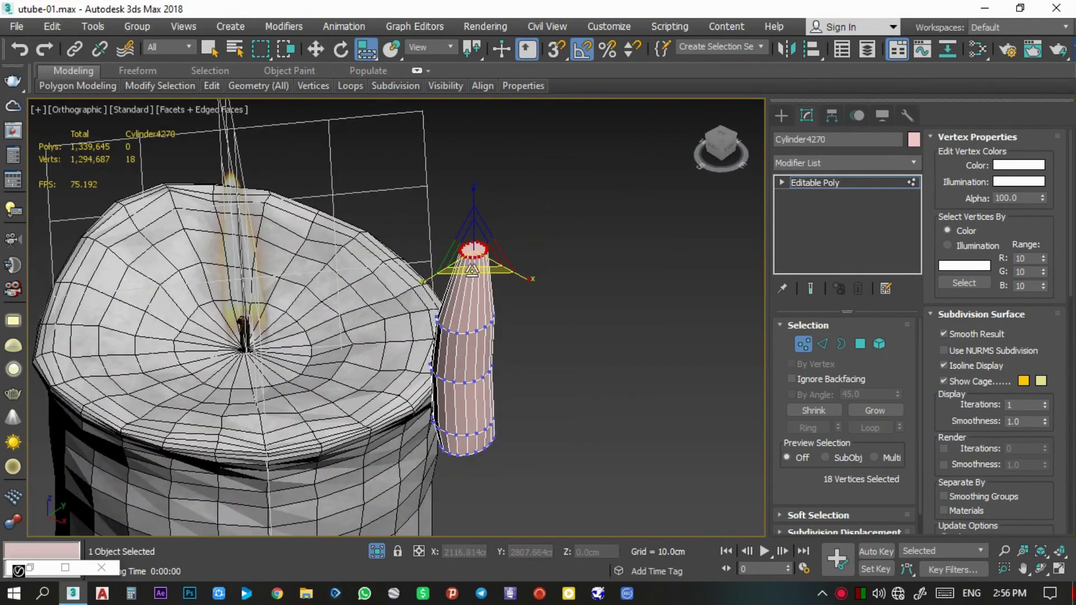
{"action": "mouse_move", "coordinate": [522, 338]}
{"action": "middle_mouse_down", "text": "alt"}
{"action": "mouse_move", "coordinate": [408, 439]}
{"action": "mouse_move", "coordinate": [396, 410]}
{"action": "mouse_move", "coordinate": [567, 348]}
{"action": "middle_mouse_up", "text": "alt"}
{"action": "key", "text": "1"}
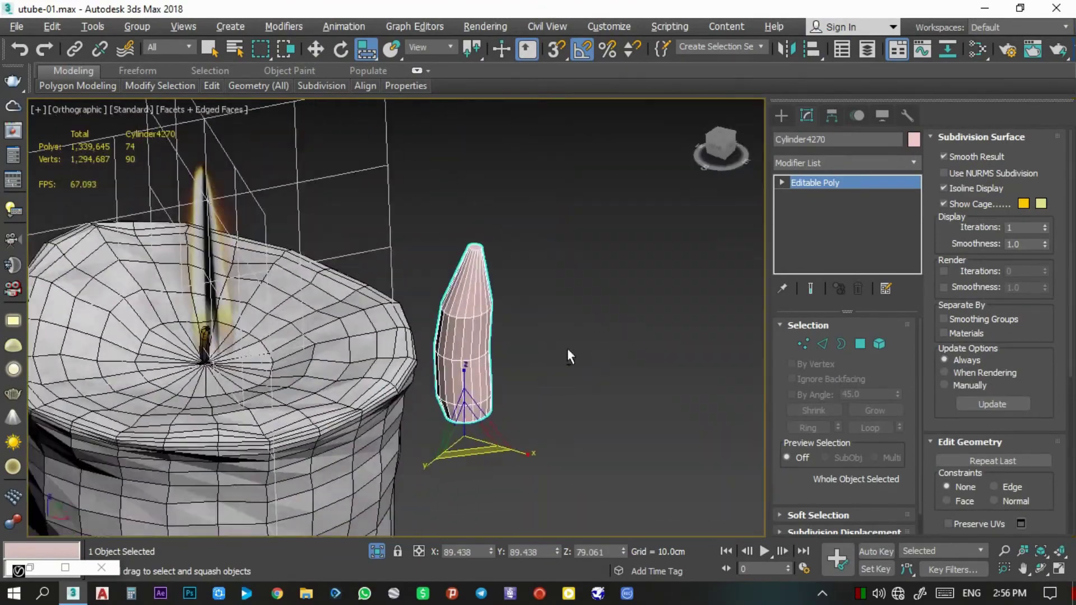
Reselect the flame shape and rescale two more rows of its vertices
{"action": "left_click", "coordinate": [567, 348]}
{"action": "left_click", "coordinate": [437, 252]}
{"action": "key", "text": "1"}
{"action": "key", "text": "w"}
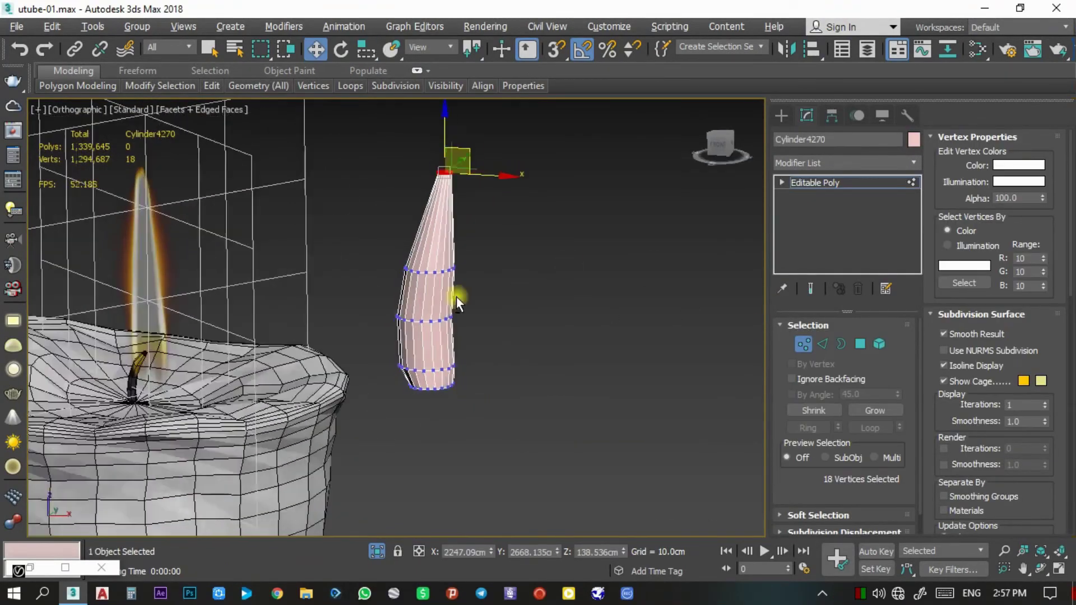
{"action": "middle_click_drag", "start_coordinate": [445, 116], "coordinate": [482, 348], "text": "alt"}
{"action": "key", "text": "r"}
{"action": "middle_click_drag", "start_coordinate": [424, 390], "coordinate": [520, 310], "text": "alt"}
Draw a VRayLight near the flame shape and raise it to flame height
{"action": "key", "text": "1"}
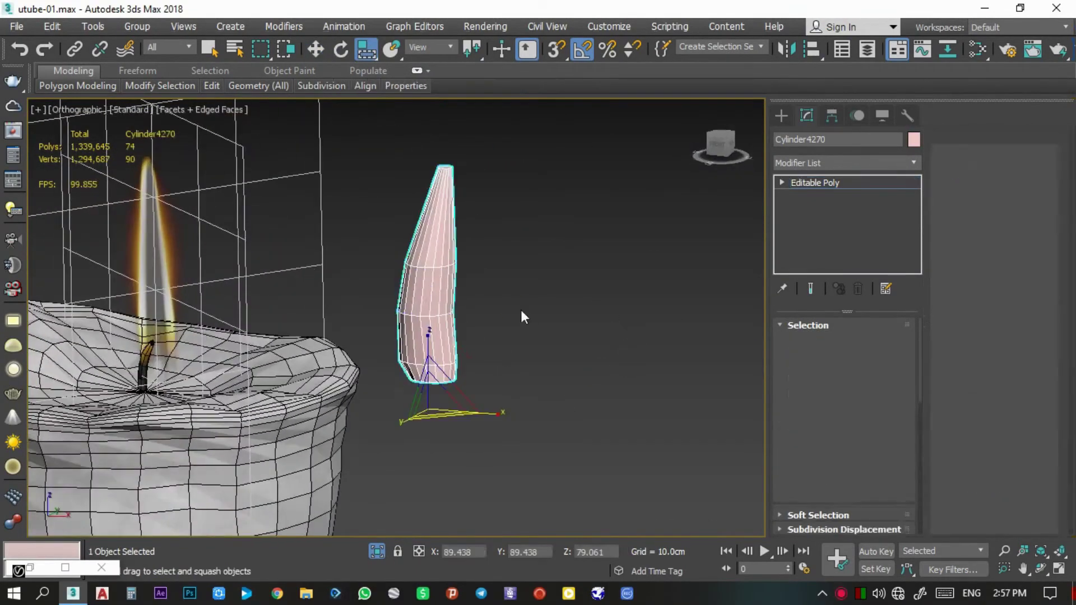
{"action": "left_click", "coordinate": [781, 116]}
{"action": "left_click", "coordinate": [846, 161]}
{"action": "left_click", "coordinate": [812, 220]}
{"action": "left_click", "coordinate": [813, 212]}
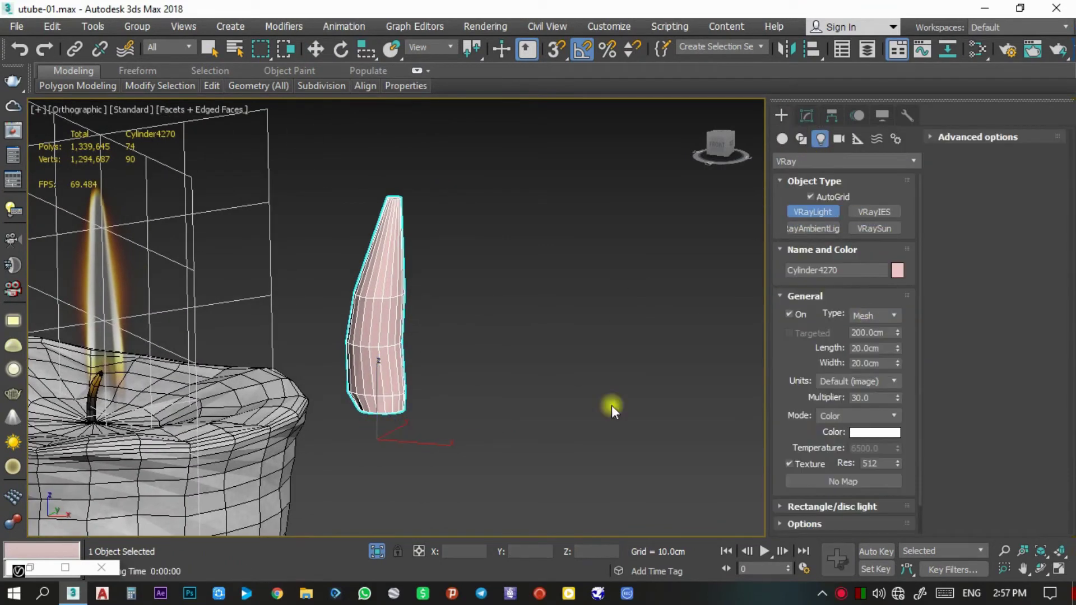
{"action": "key", "text": "t"}
{"action": "key", "text": "z"}
{"action": "left_click_drag", "start_coordinate": [511, 348], "coordinate": [528, 372]}
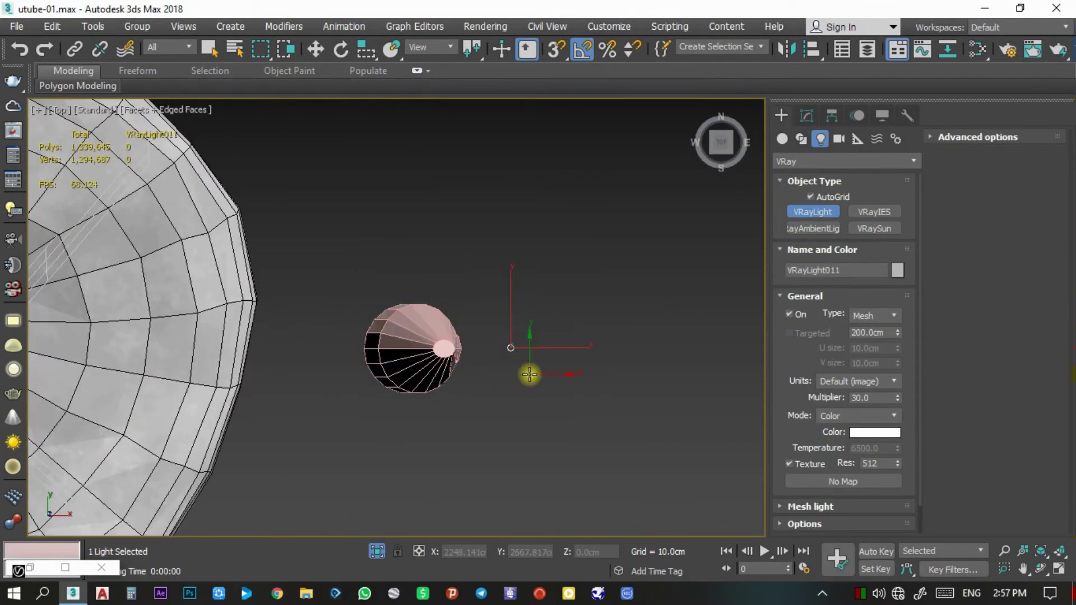
{"action": "right_click", "coordinate": [533, 372]}
{"action": "key", "text": "f"}
{"action": "key", "text": "z"}
{"action": "key", "text": "w"}
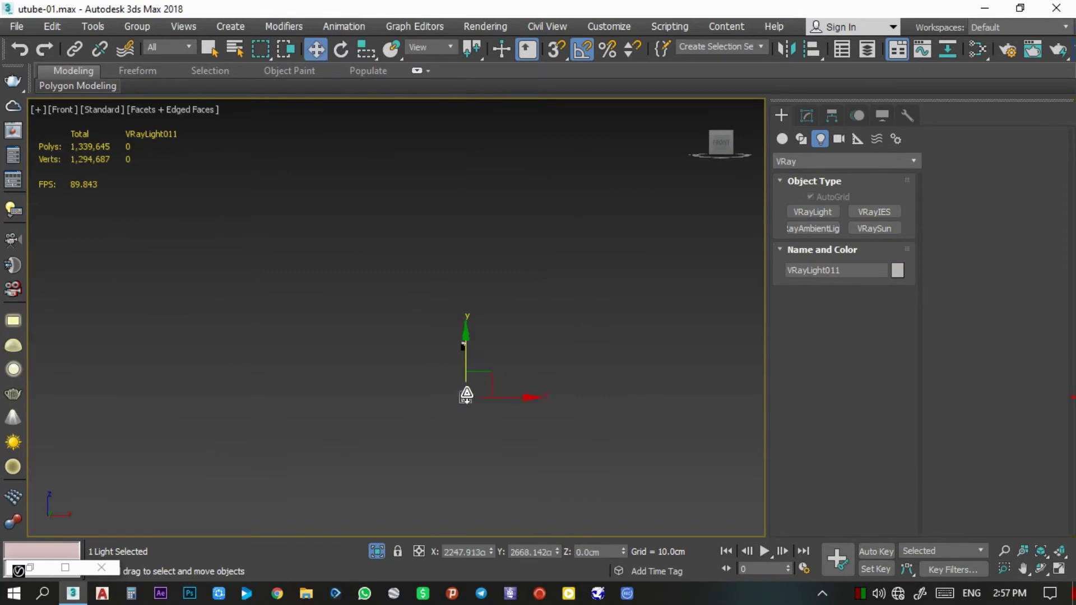
{"action": "scroll", "coordinate": [481, 426], "scroll_direction": "up", "scroll_amount": 3}
{"action": "left_click_drag", "start_coordinate": [481, 433], "coordinate": [482, 340]}
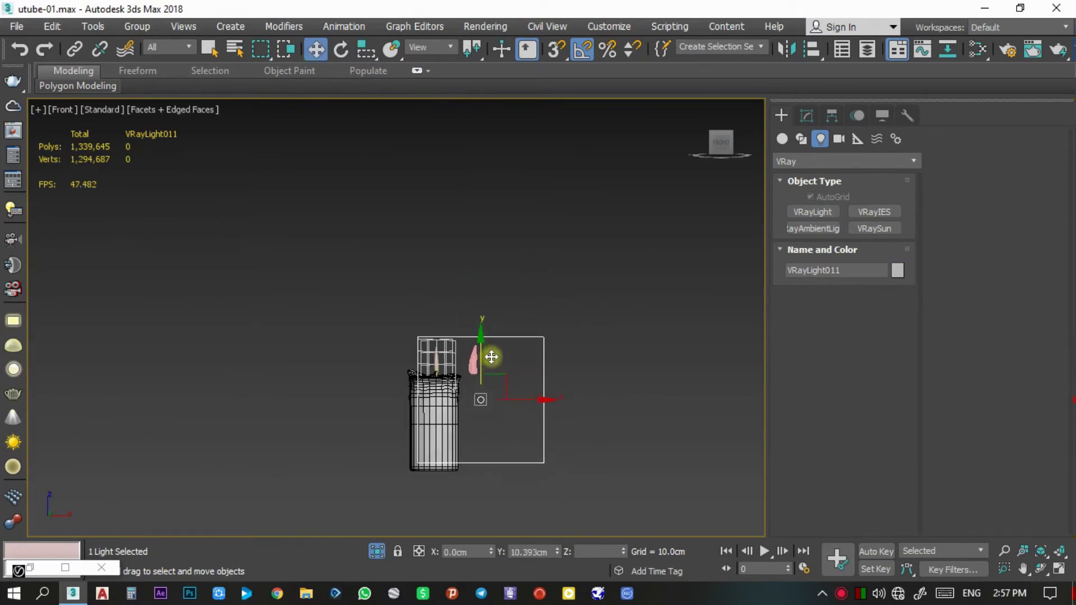
Pick the flame shape as the light's mesh in the Mesh light settings
{"action": "left_click", "coordinate": [806, 115]}
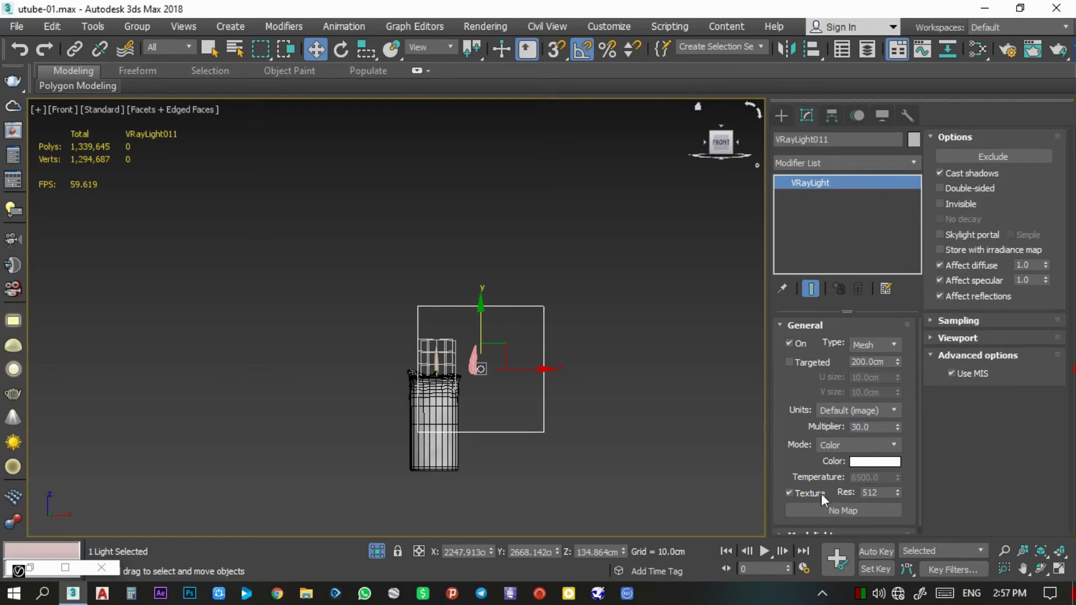
{"action": "scroll", "coordinate": [796, 391], "scroll_direction": "down", "scroll_amount": 1}
{"action": "left_click", "coordinate": [808, 527]}
{"action": "left_click", "coordinate": [993, 171]}
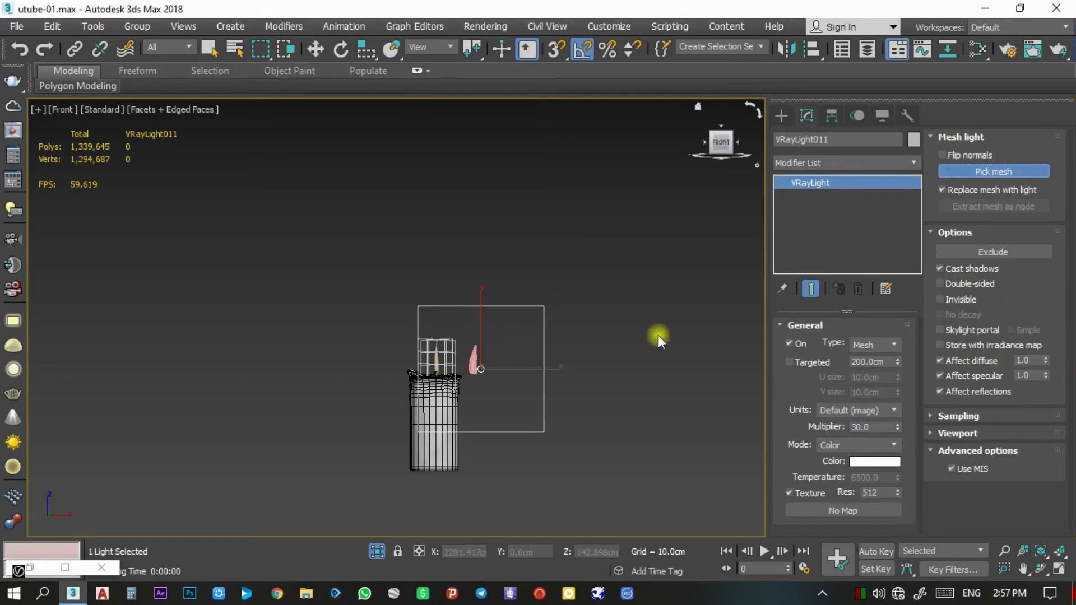
{"action": "scroll", "coordinate": [499, 355], "scroll_direction": "up", "scroll_amount": 5}
{"action": "left_click", "coordinate": [427, 372]}
{"action": "middle_click_drag", "start_coordinate": [476, 392], "coordinate": [453, 392]}
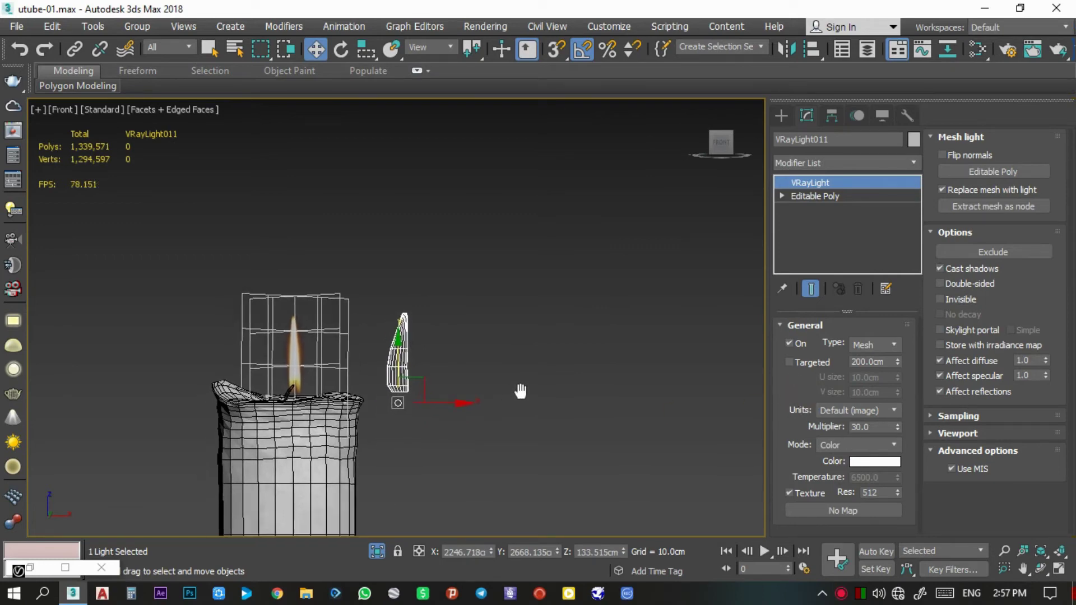
{"action": "mouse_move", "coordinate": [528, 409]}
{"action": "middle_mouse_down"}
{"action": "mouse_move", "coordinate": [515, 392]}
{"action": "mouse_move", "coordinate": [520, 399]}
{"action": "middle_mouse_up"}
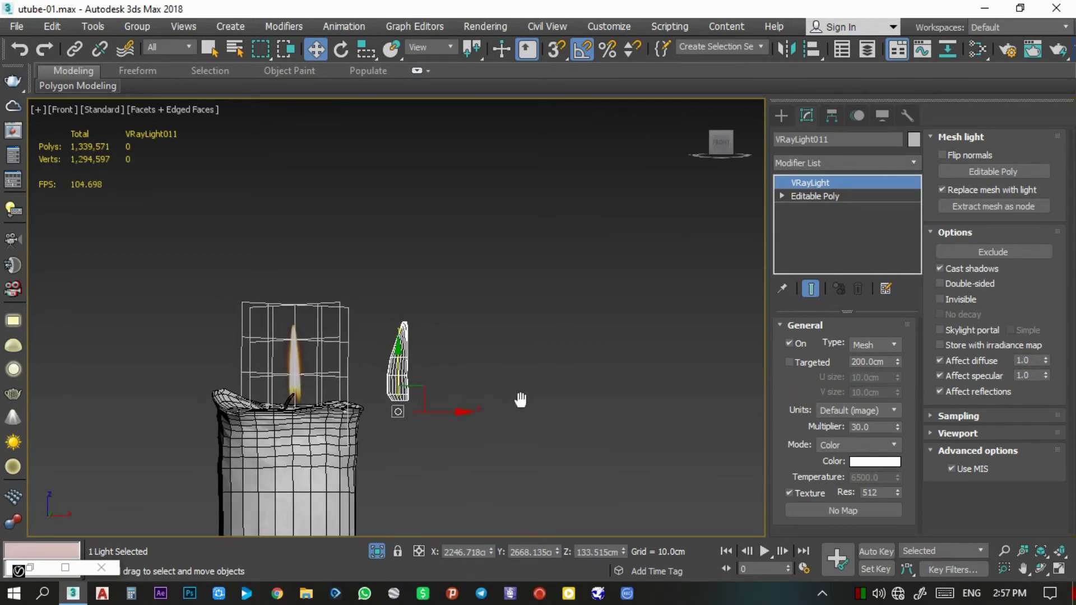
Set the flame light to multiplier 500 in Temperature mode at 4000 K
{"action": "left_click", "coordinate": [835, 445]}
{"action": "double_click", "coordinate": [874, 426]}
{"action": "type", "text": "500"}
{"action": "left_click", "coordinate": [833, 447]}
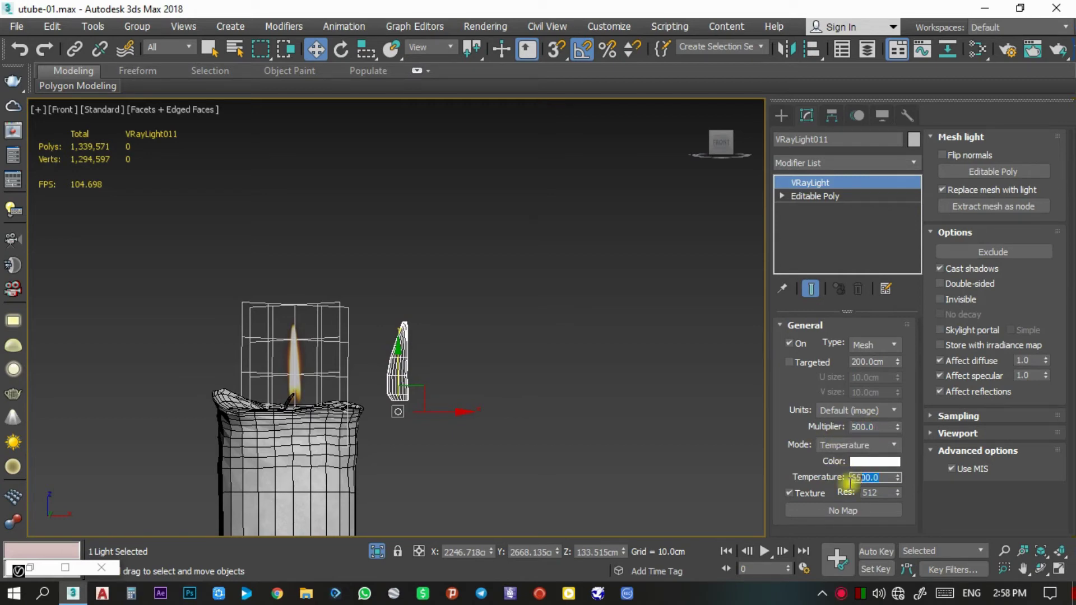
{"action": "type", "text": "4000"}
{"action": "key", "text": "Return"}
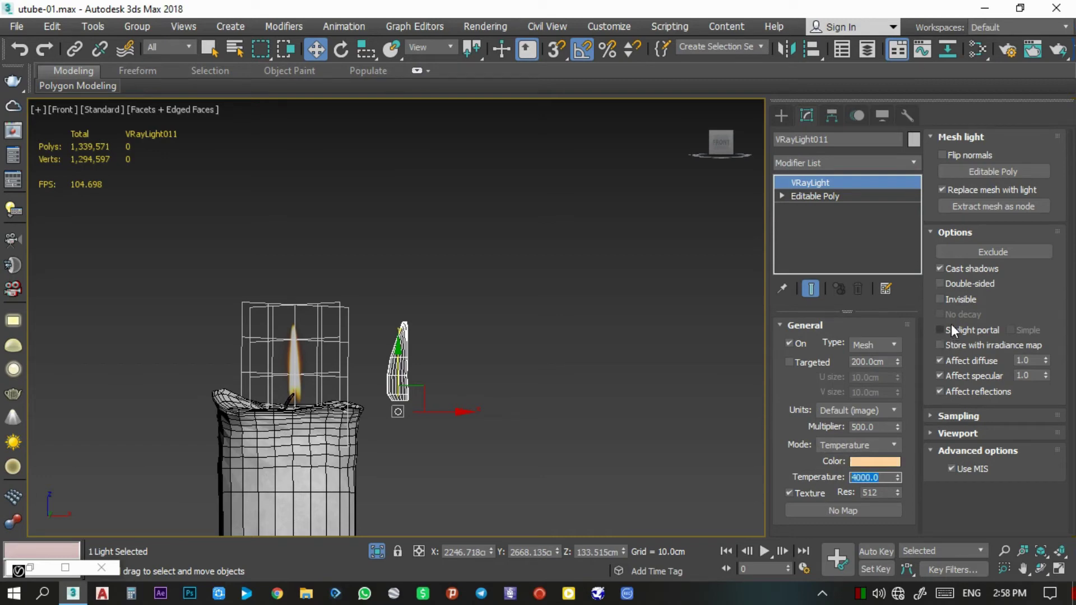
Move the mesh light onto the candle wick and rotate it to match the flame
{"action": "middle_click_drag", "start_coordinate": [559, 409], "coordinate": [611, 399]}
{"action": "left_click_drag", "start_coordinate": [426, 408], "coordinate": [321, 408]}
{"action": "scroll", "coordinate": [291, 397], "scroll_direction": "up", "scroll_amount": 3}
{"action": "scroll", "coordinate": [288, 398], "scroll_direction": "up", "scroll_amount": 2}
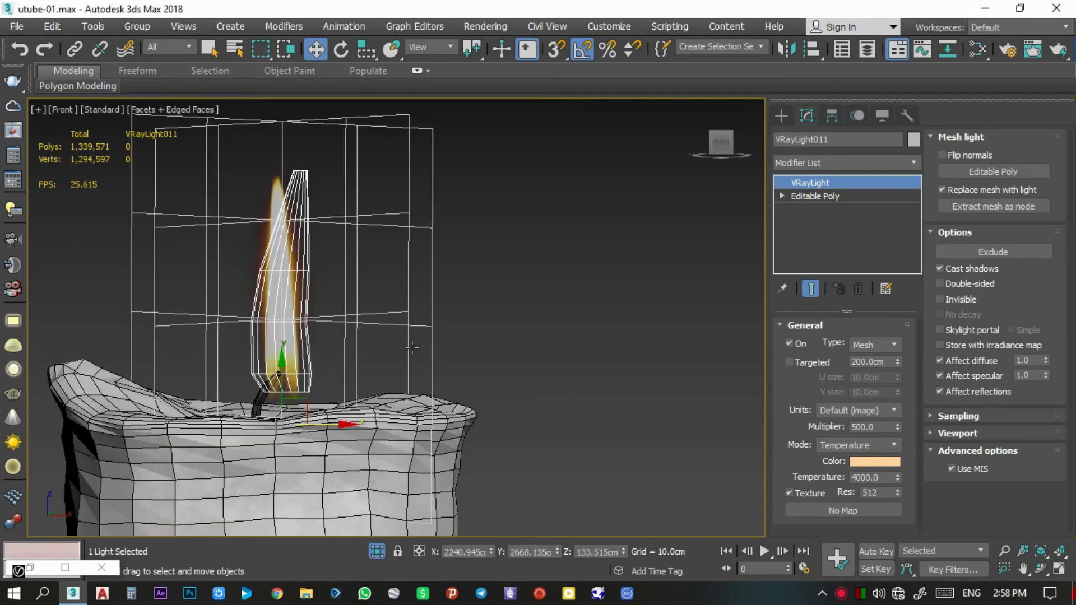
{"action": "left_click", "coordinate": [340, 50]}
{"action": "left_click_drag", "start_coordinate": [318, 421], "coordinate": [178, 422]}
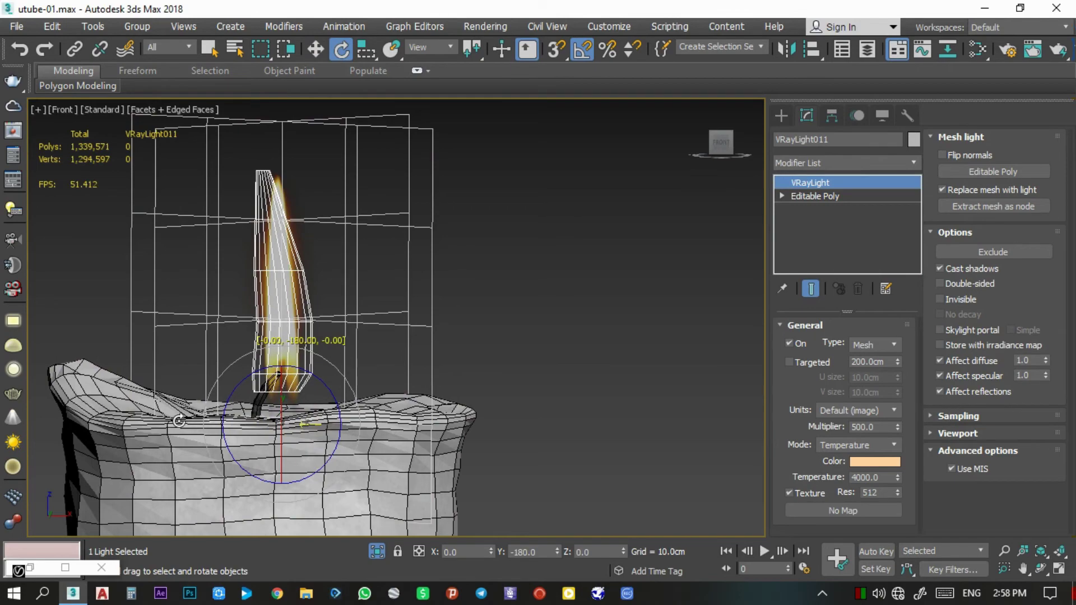
{"action": "middle_click_drag", "start_coordinate": [179, 421], "coordinate": [309, 373], "text": "alt"}
End isolation in the camera view and region-render just the candle on the shelf
{"action": "key", "text": "w"}
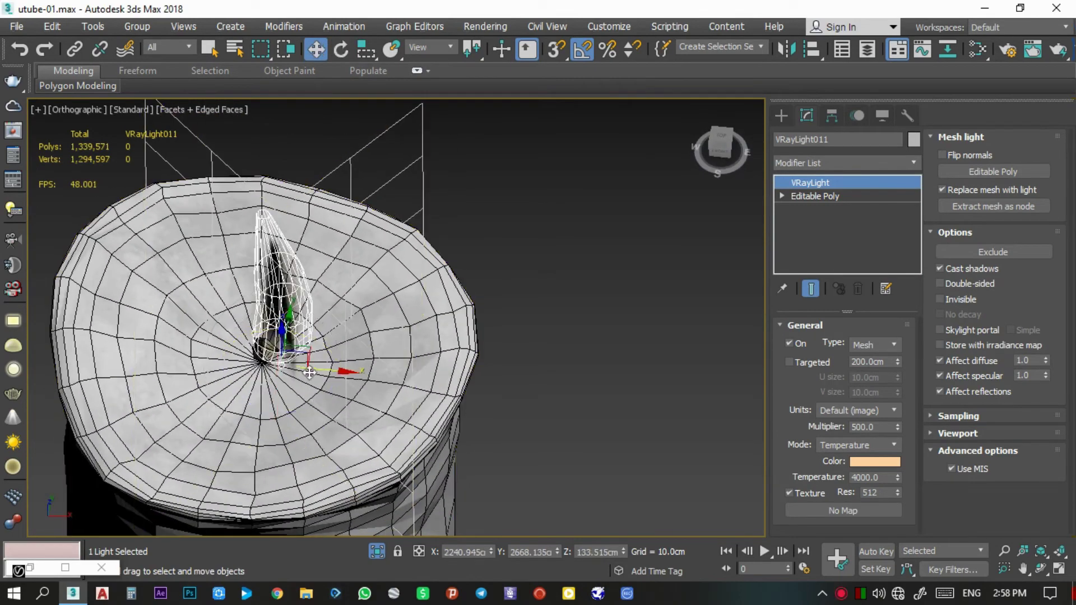
{"action": "key", "text": "c"}
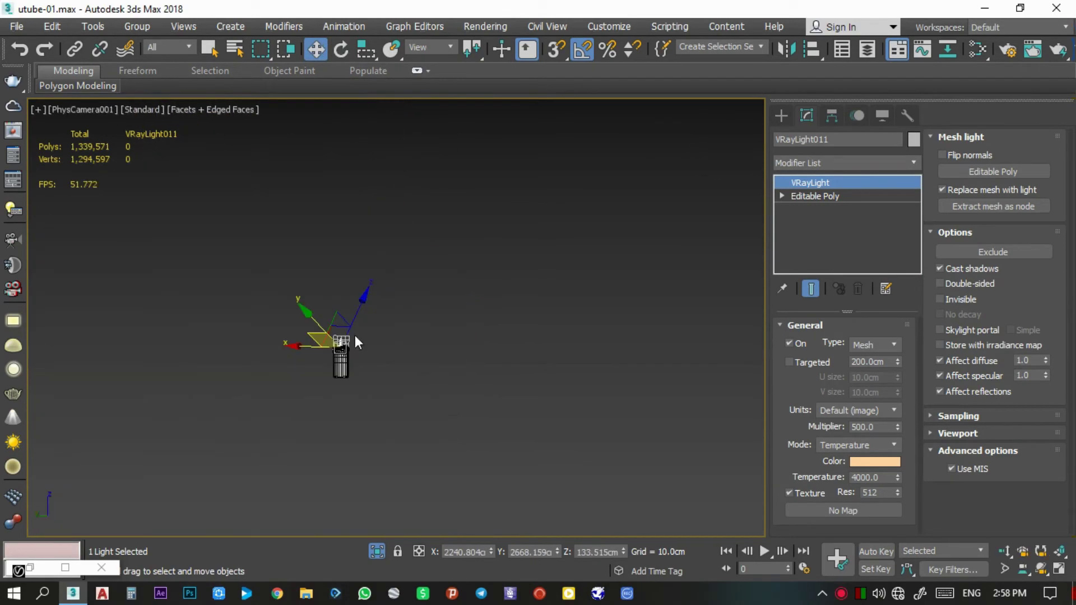
{"action": "left_click", "coordinate": [376, 551]}
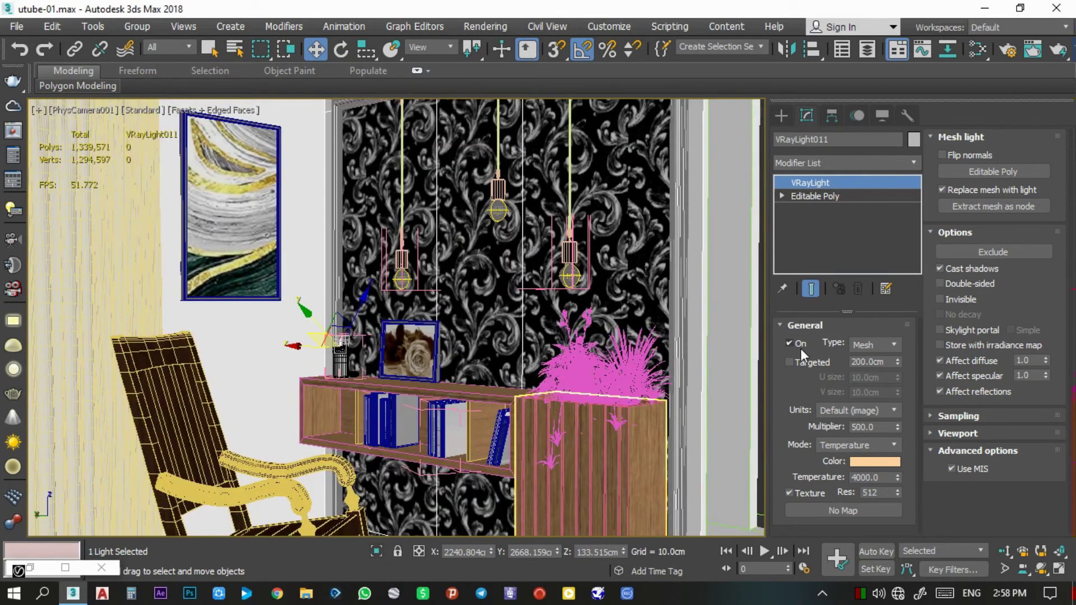
{"action": "left_click", "coordinate": [12, 130]}
{"action": "scroll", "coordinate": [441, 444], "scroll_direction": "up", "scroll_amount": 1}
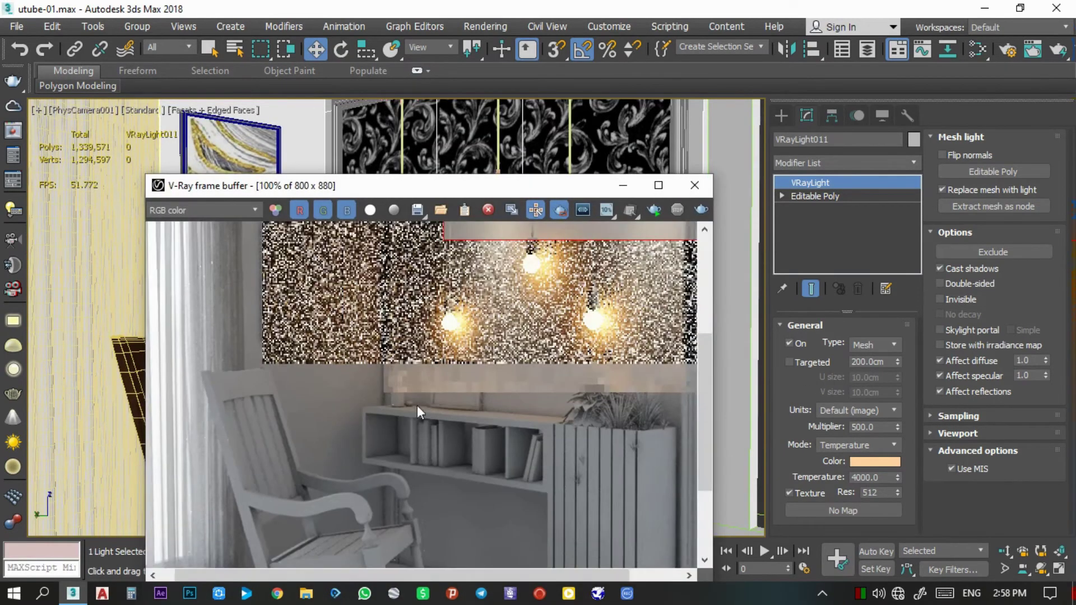
{"action": "left_click_drag", "start_coordinate": [470, 303], "coordinate": [332, 423]}
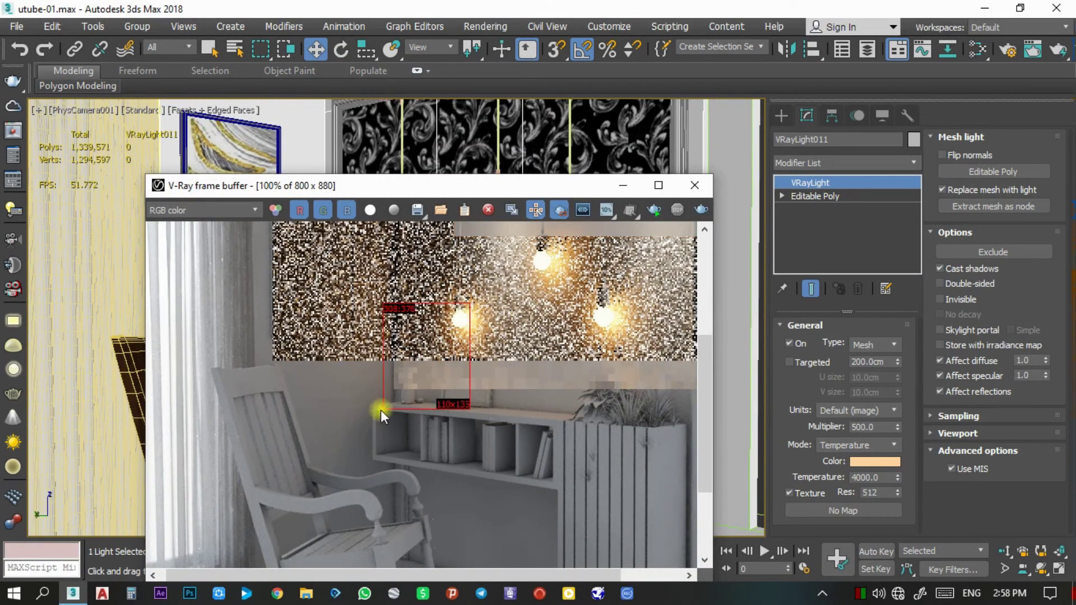
{"action": "left_click", "coordinate": [701, 211]}
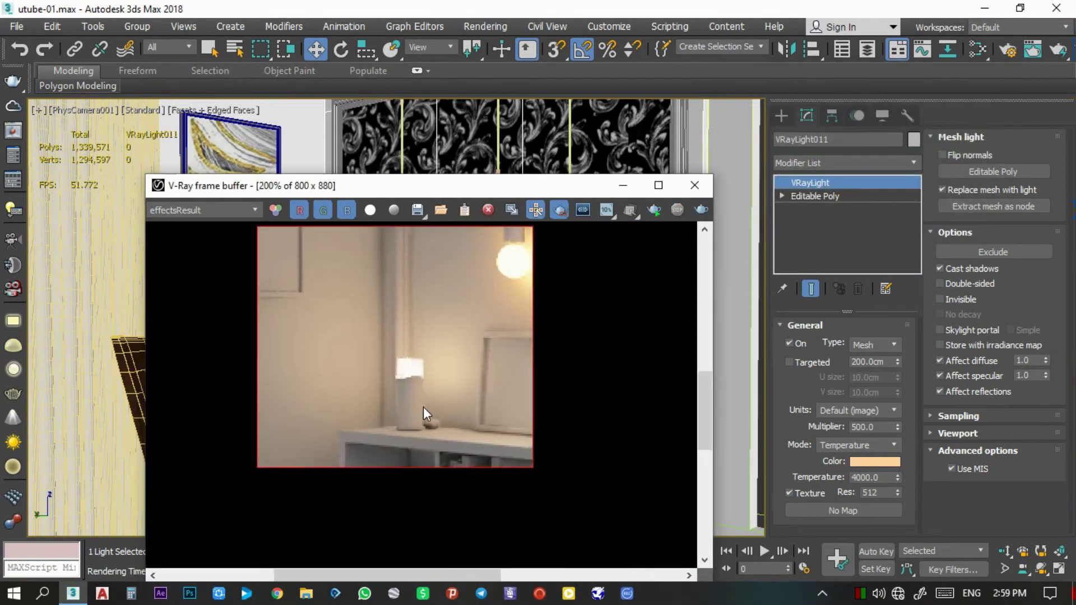
Change the candle light to multiplier 1500 and temperature 3000 K
{"action": "double_click", "coordinate": [875, 427]}
{"action": "type", "text": "1500"}
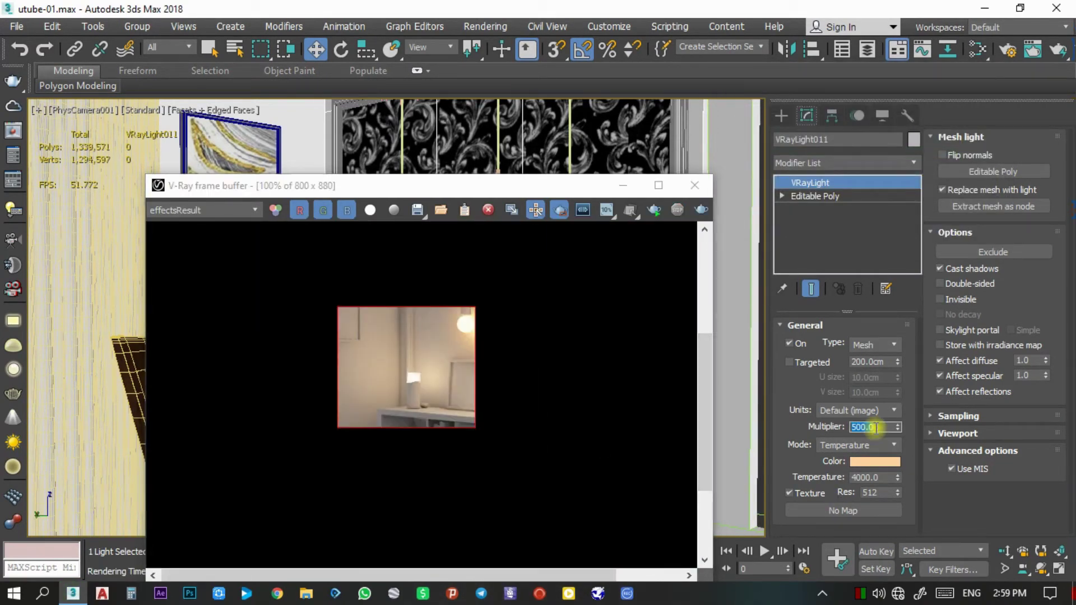
{"action": "double_click", "coordinate": [875, 477]}
{"action": "type", "text": "3000"}
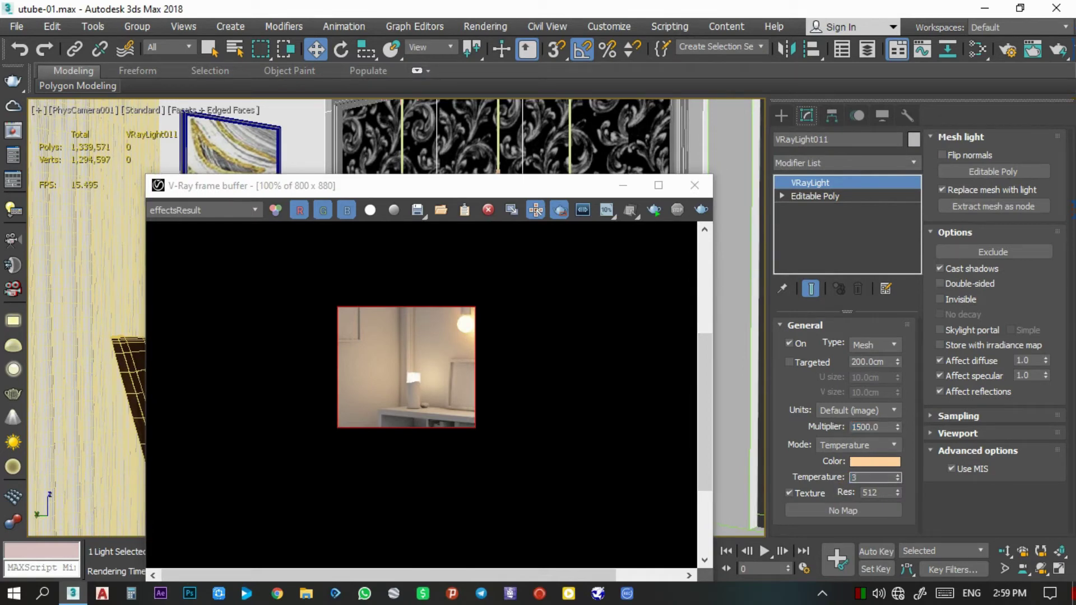
{"action": "key", "text": "Return"}
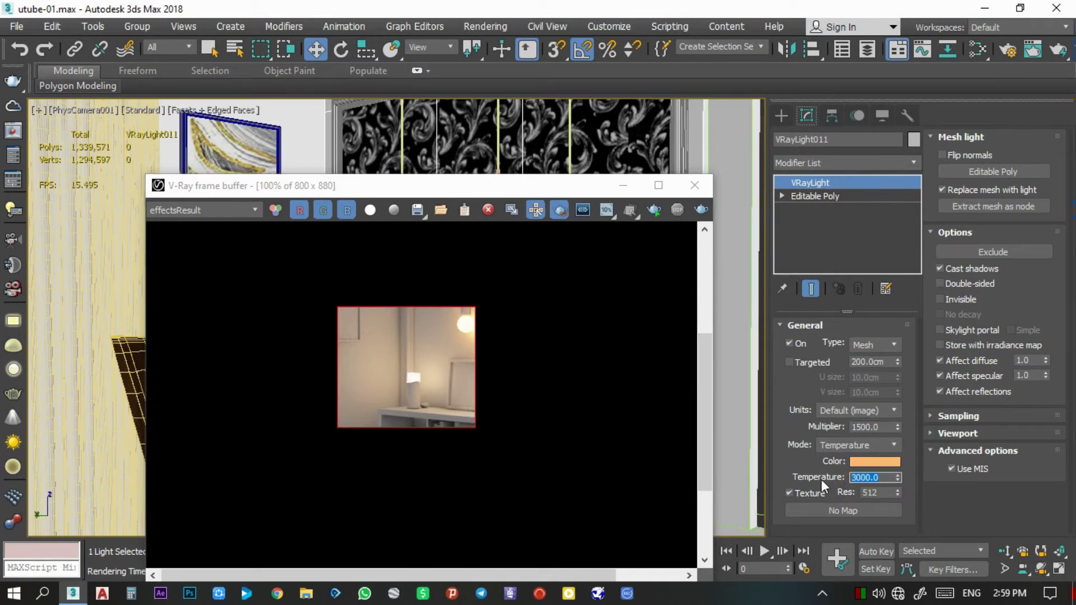
Re-render the candle region, minimize the frame buffer and show the safe frame
{"action": "left_click", "coordinate": [700, 211]}
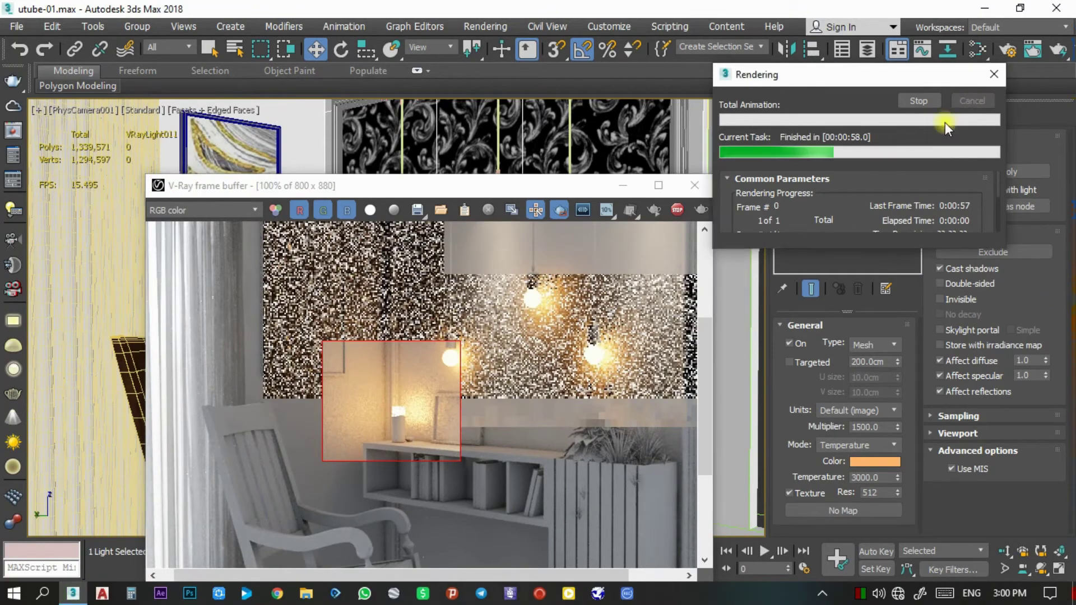
{"action": "left_click", "coordinate": [619, 186]}
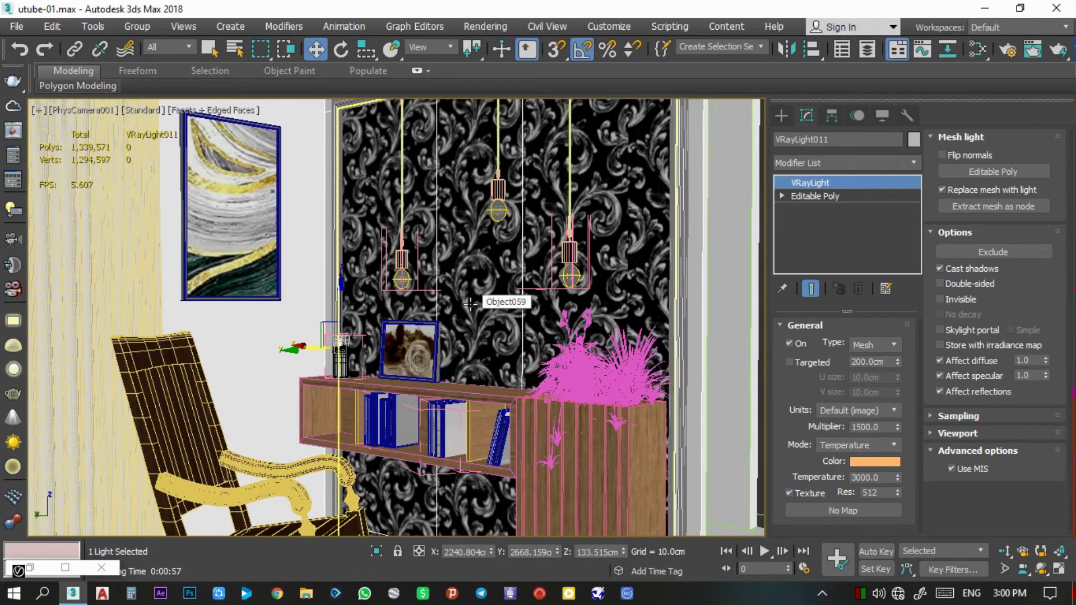
{"action": "key", "text": "shift+f"}
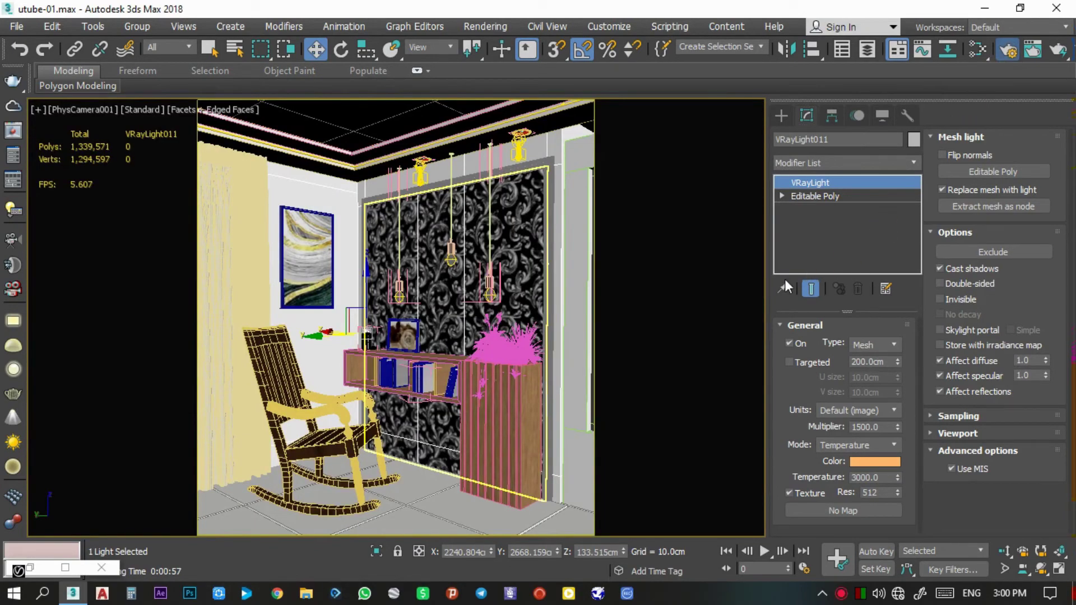
Turn off Override mtl in the V-Ray render settings
{"action": "key", "text": "F10"}
{"action": "left_click_drag", "start_coordinate": [294, 42], "coordinate": [567, 42]}
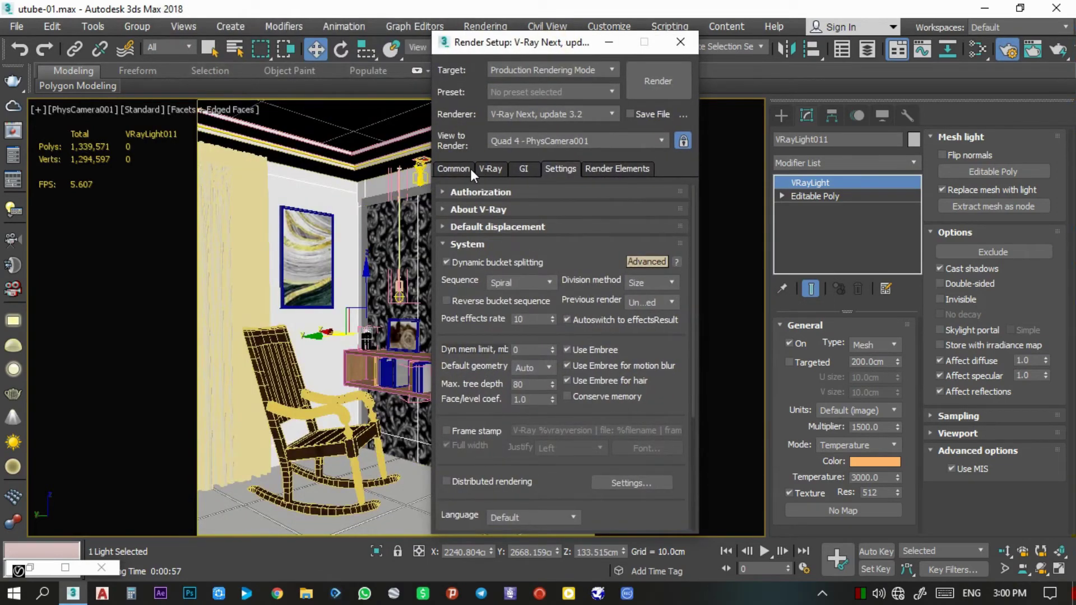
{"action": "left_click", "coordinate": [489, 169]}
{"action": "left_click", "coordinate": [503, 192]}
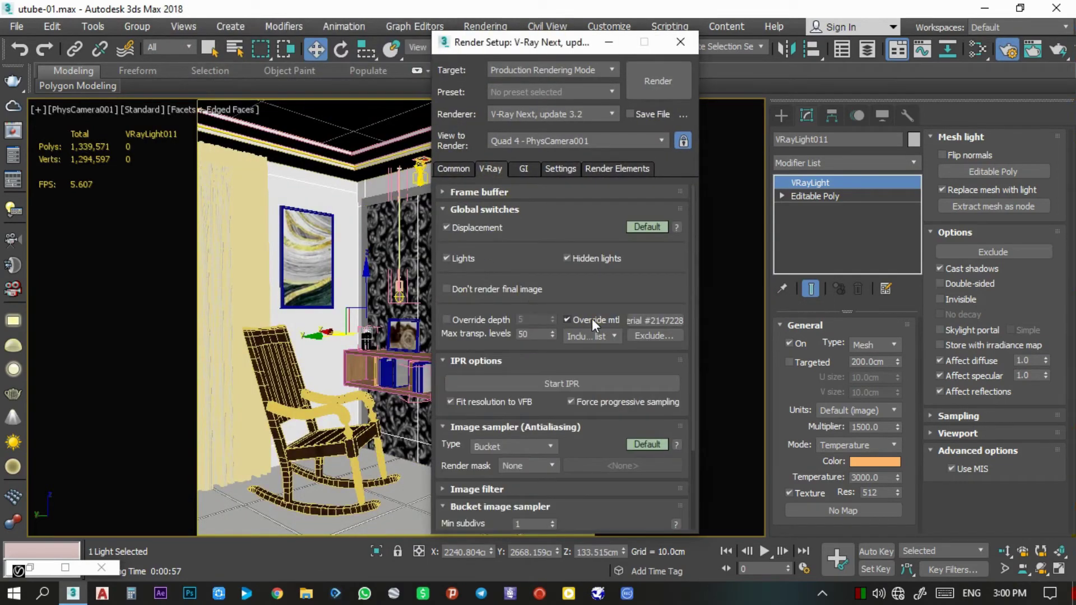
{"action": "left_click", "coordinate": [567, 320]}
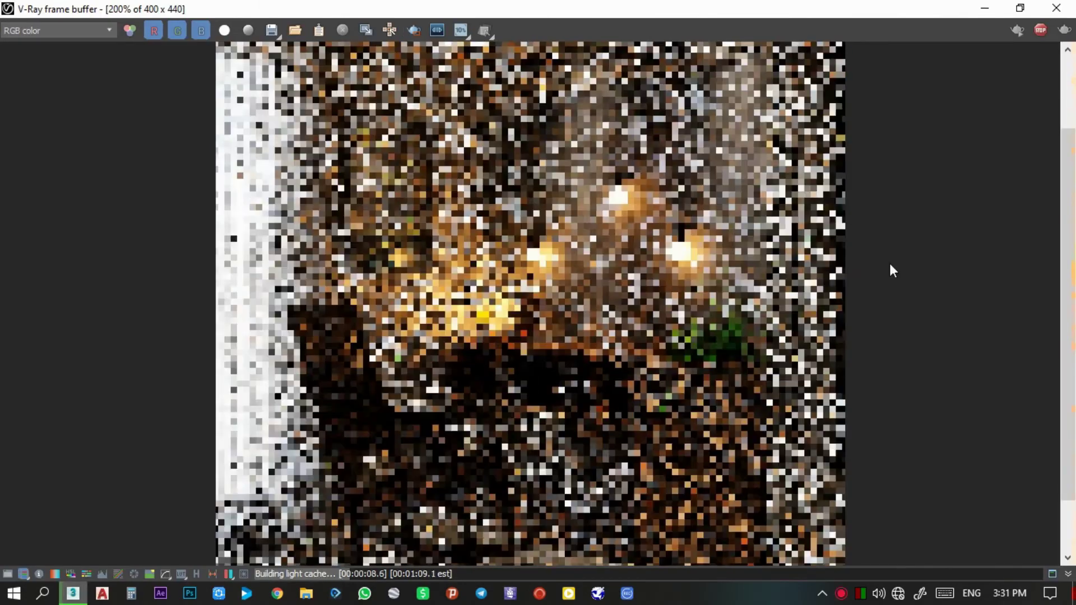
Stop the render, restore the frame buffer and draw a test region around a pendant bulb
{"action": "scroll", "coordinate": [677, 257], "scroll_direction": "up", "scroll_amount": 1}
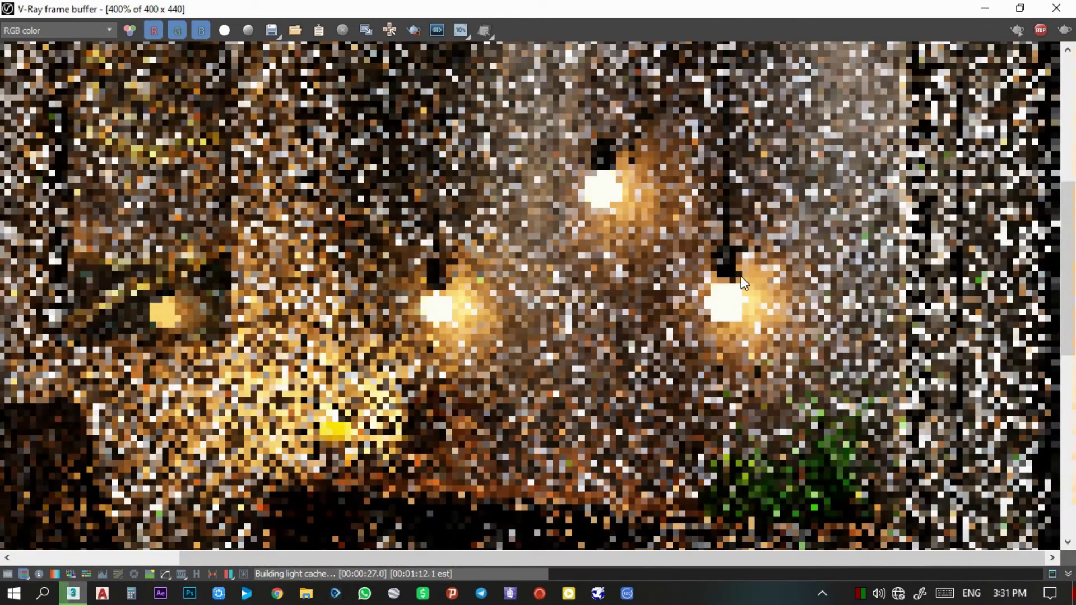
{"action": "left_click", "coordinate": [1040, 28]}
{"action": "double_click", "coordinate": [874, 17]}
{"action": "left_click_drag", "start_coordinate": [845, 33], "coordinate": [509, 84]}
{"action": "middle_click_drag", "start_coordinate": [636, 193], "coordinate": [301, 134]}
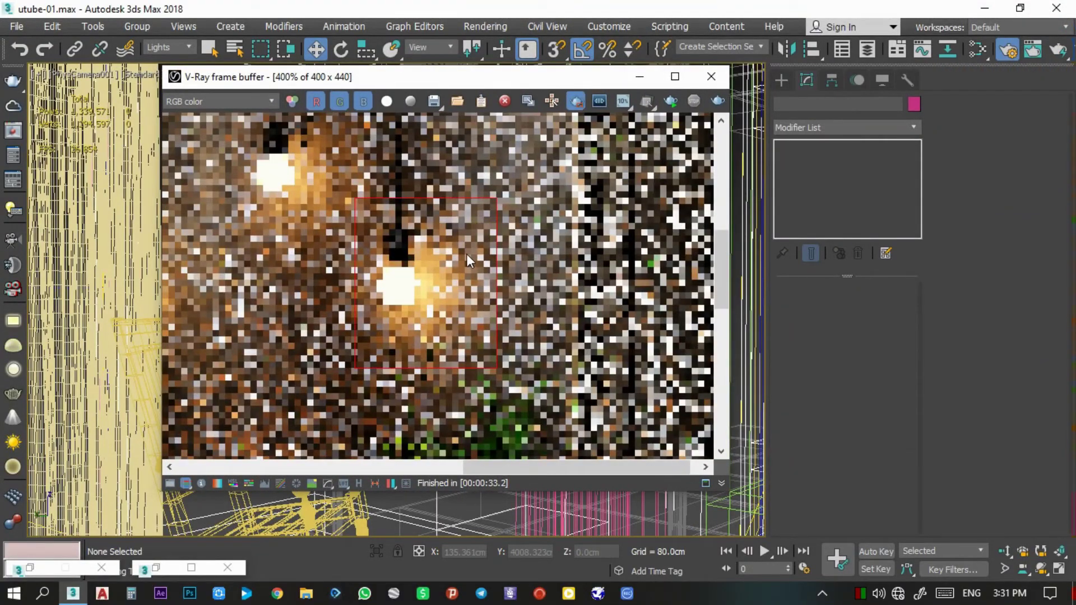
{"action": "left_click_drag", "start_coordinate": [447, 208], "coordinate": [341, 351]}
{"action": "left_click_drag", "start_coordinate": [462, 186], "coordinate": [331, 375]}
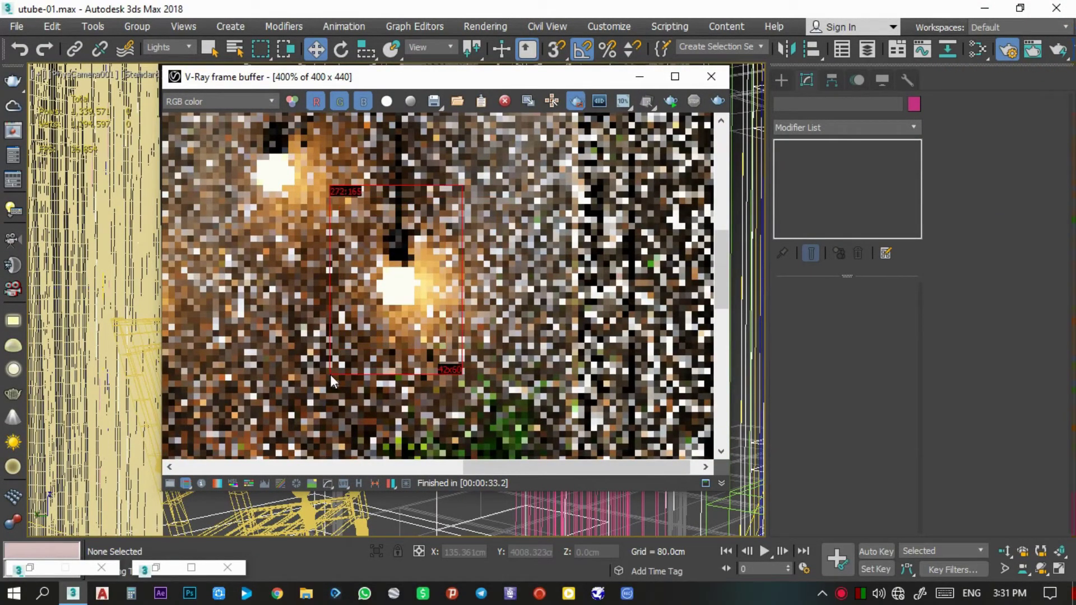
{"action": "left_click_drag", "start_coordinate": [644, 83], "coordinate": [286, 106]}
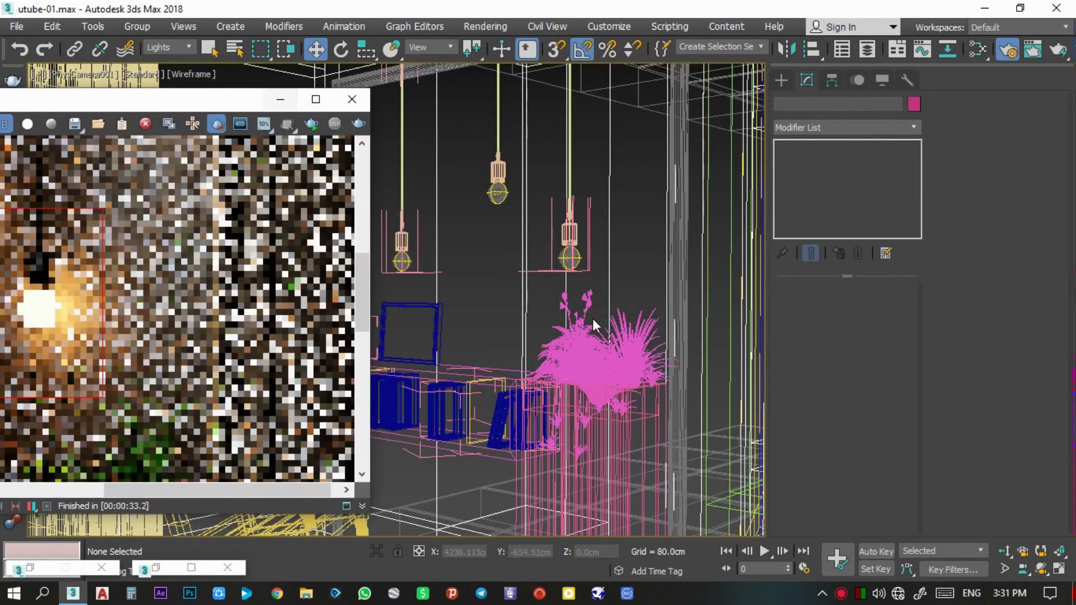
Select bulb light VRayLight006, re-render its region, then set filter All and select the lamp group
{"action": "left_click", "coordinate": [580, 258]}
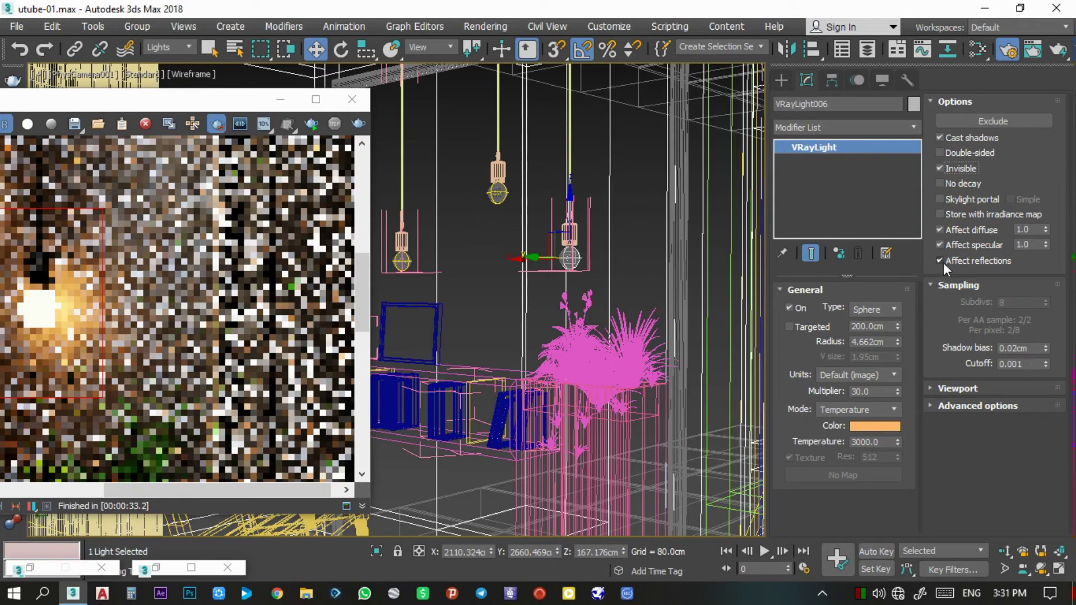
{"action": "left_click_drag", "start_coordinate": [185, 103], "coordinate": [479, 96]}
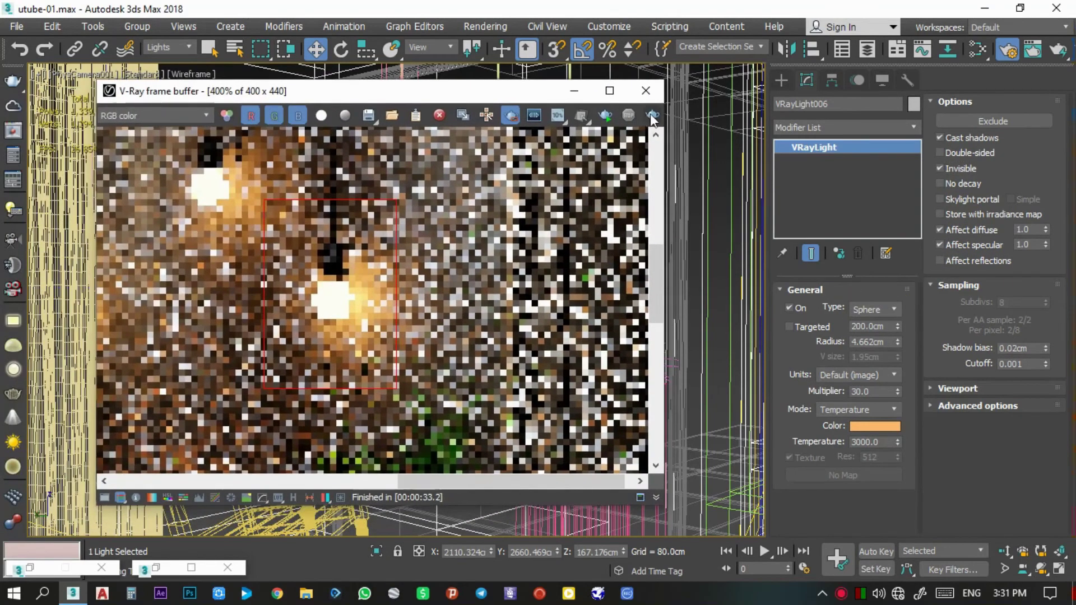
{"action": "left_click", "coordinate": [652, 116]}
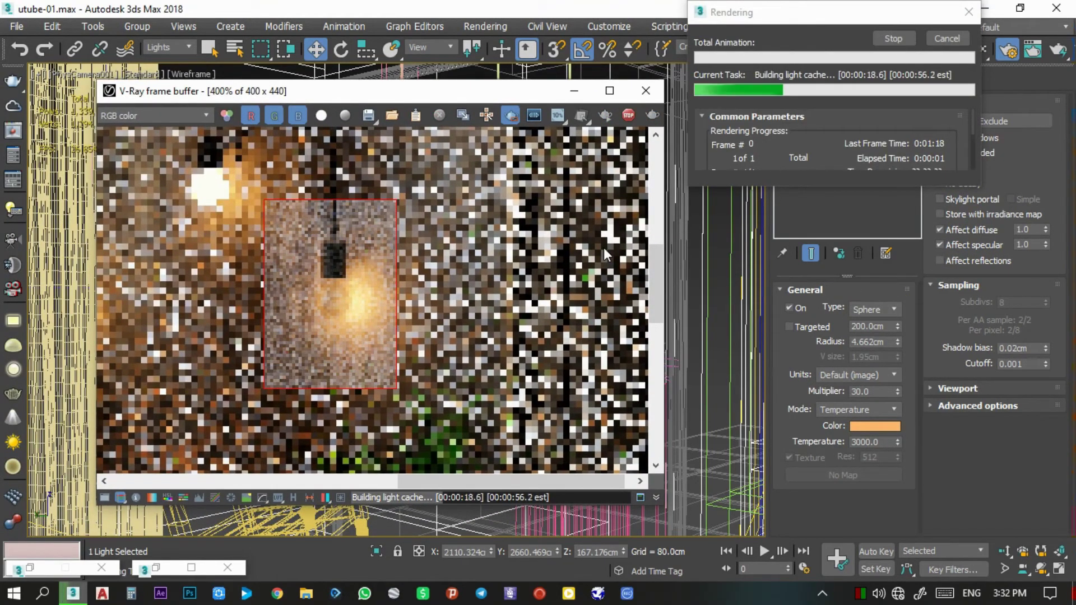
{"action": "left_click", "coordinate": [577, 93]}
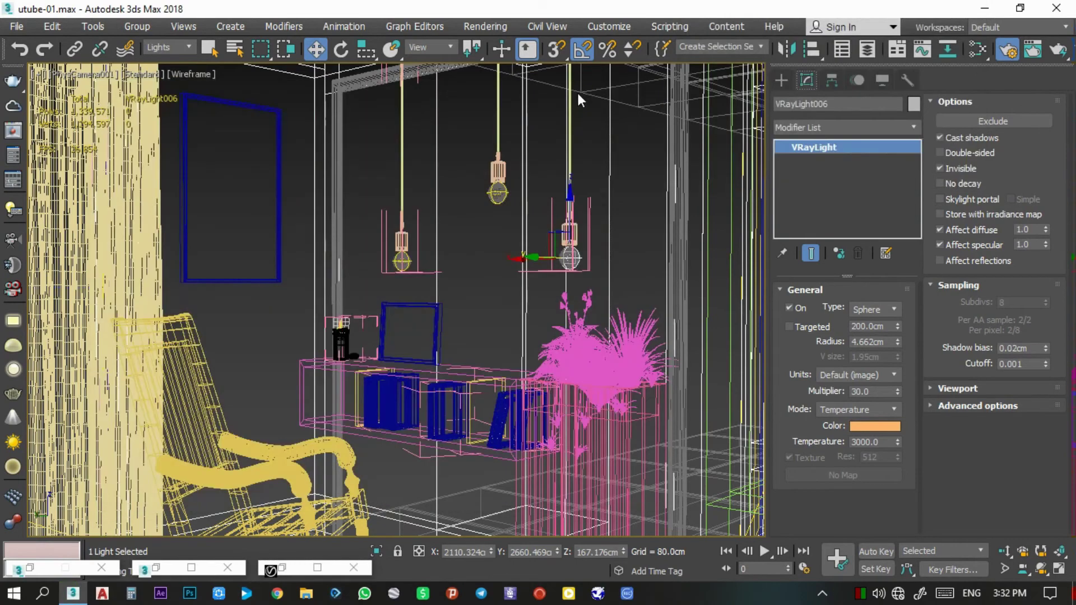
{"action": "left_click", "coordinate": [154, 50]}
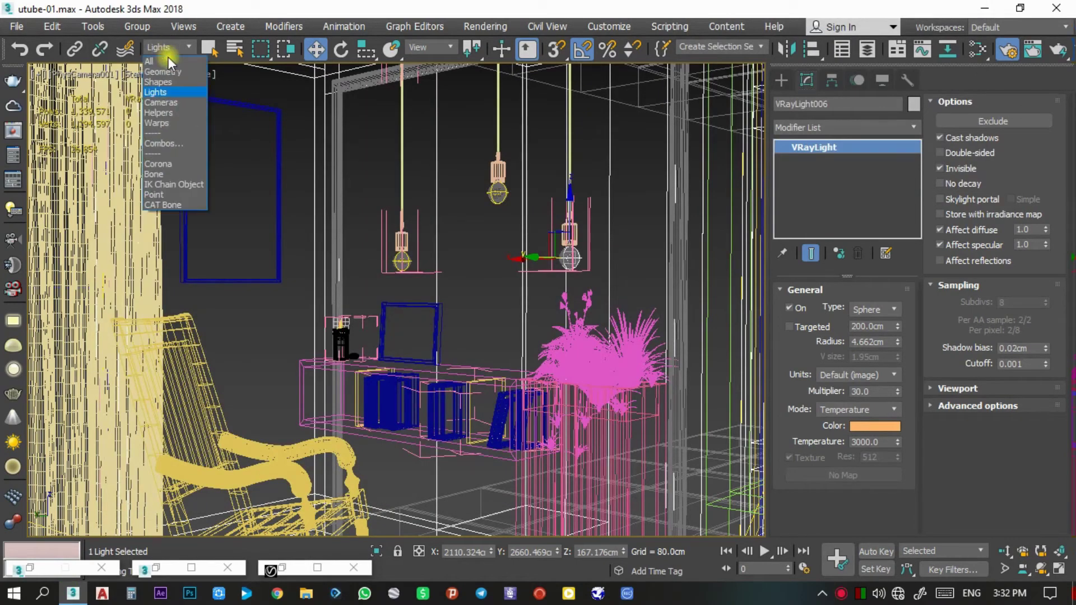
{"action": "left_click", "coordinate": [569, 261]}
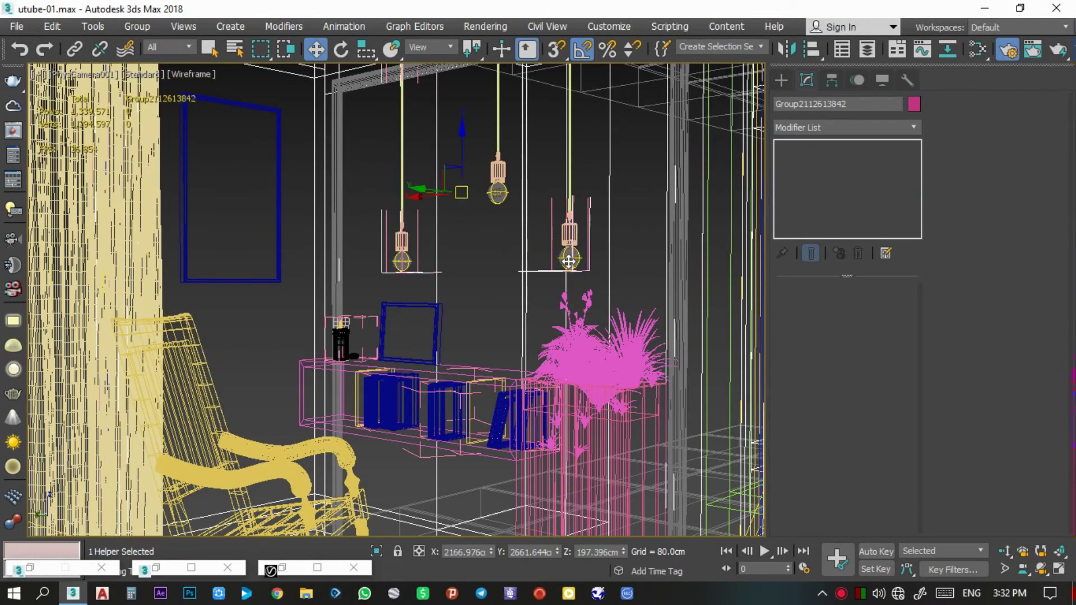
Select the three pendant bulb spheres, isolate them and view them from the top
{"action": "key", "text": "p"}
{"action": "key", "text": "q"}
{"action": "scroll", "coordinate": [523, 412], "scroll_direction": "up", "scroll_amount": 5}
{"action": "left_click", "coordinate": [542, 371]}
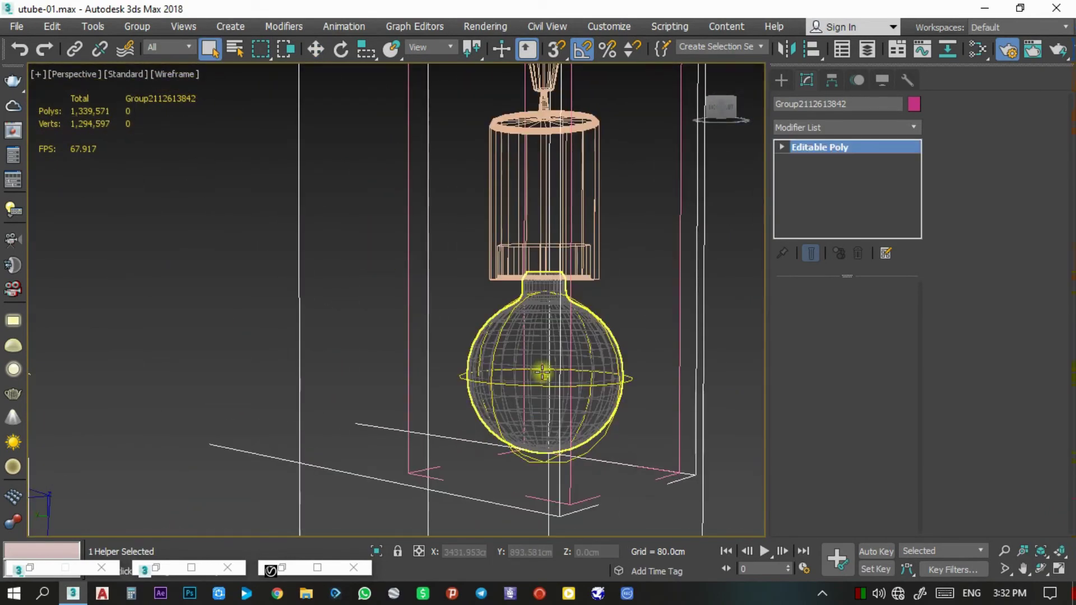
{"action": "scroll", "coordinate": [543, 371], "scroll_direction": "down", "scroll_amount": 3}
{"action": "left_click", "coordinate": [105, 427], "text": "ctrl"}
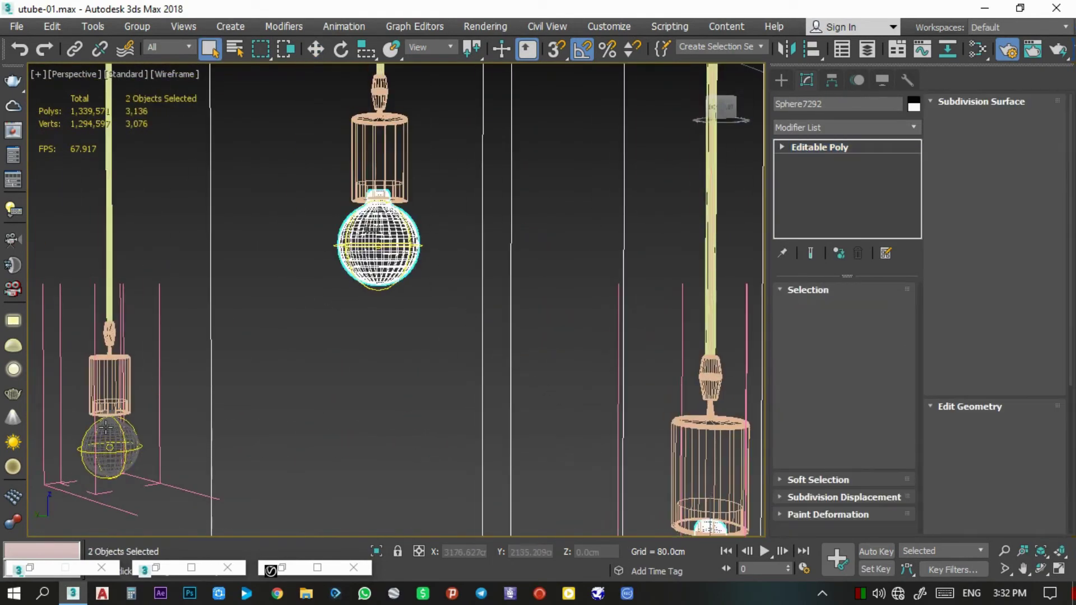
{"action": "left_click", "coordinate": [382, 552]}
{"action": "key", "text": "f"}
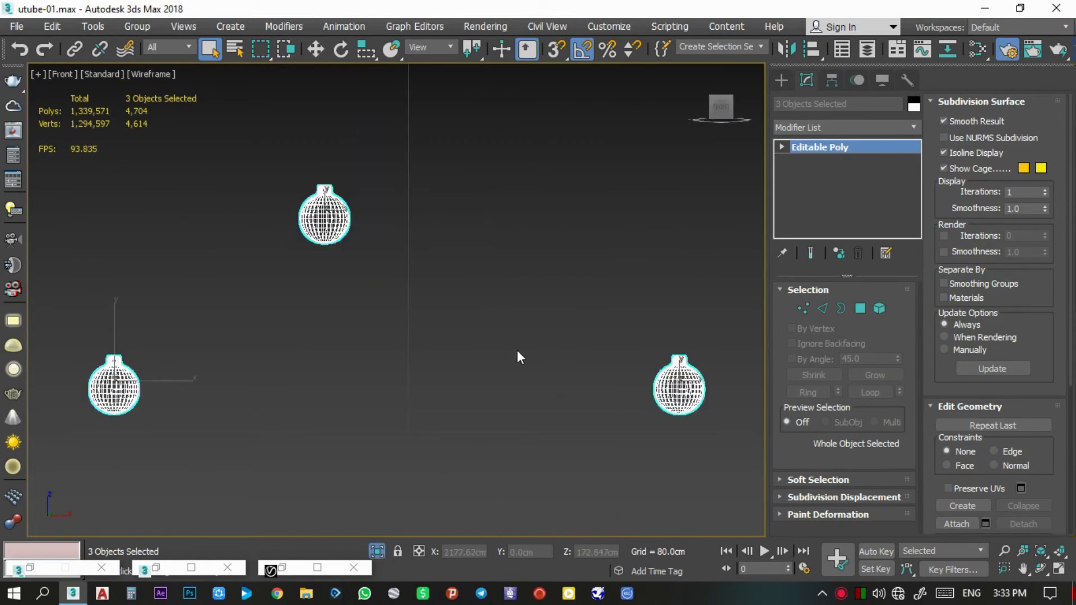
{"action": "key", "text": "t"}
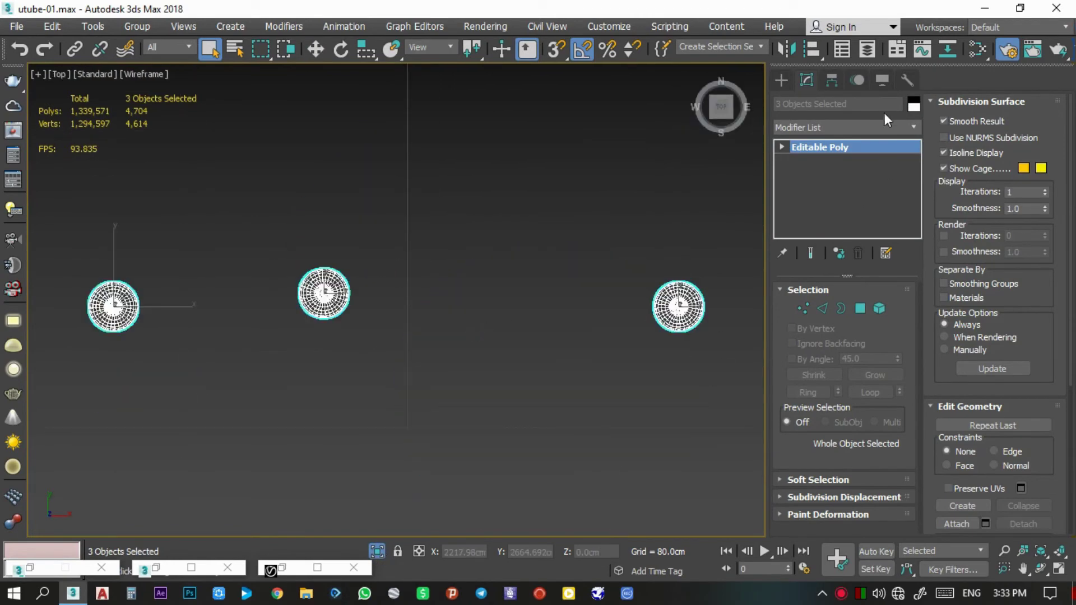
Create a sphere-type VRayLight, VRayLight012, at the right-hand bulb
{"action": "left_click", "coordinate": [781, 80]}
{"action": "left_click", "coordinate": [820, 175]}
{"action": "left_click", "coordinate": [873, 279]}
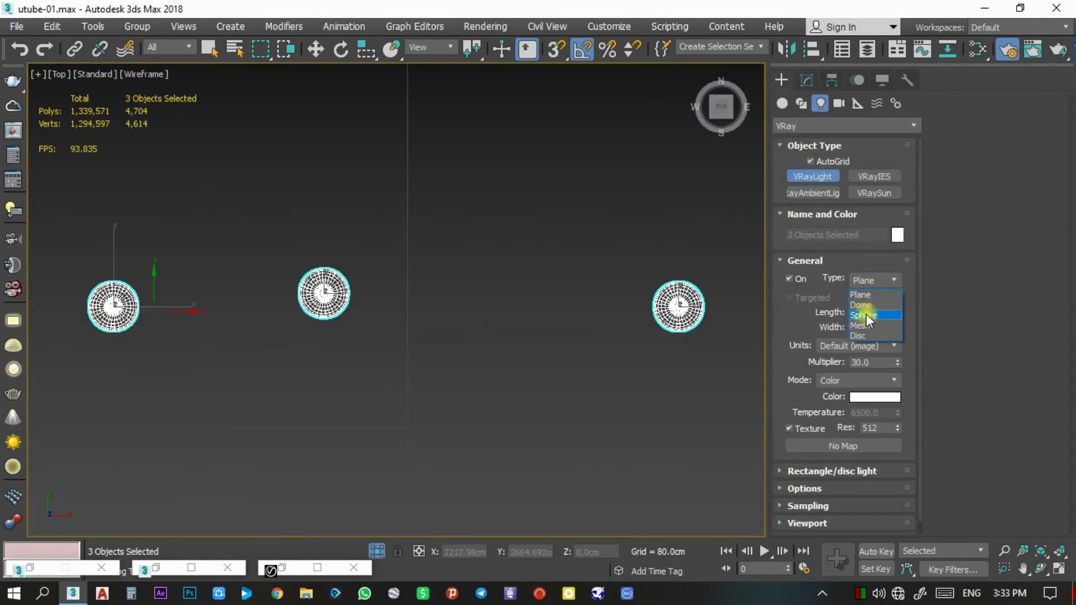
{"action": "left_click", "coordinate": [863, 315]}
{"action": "scroll", "coordinate": [728, 308], "scroll_direction": "up", "scroll_amount": 3}
{"action": "left_click", "coordinate": [710, 305]}
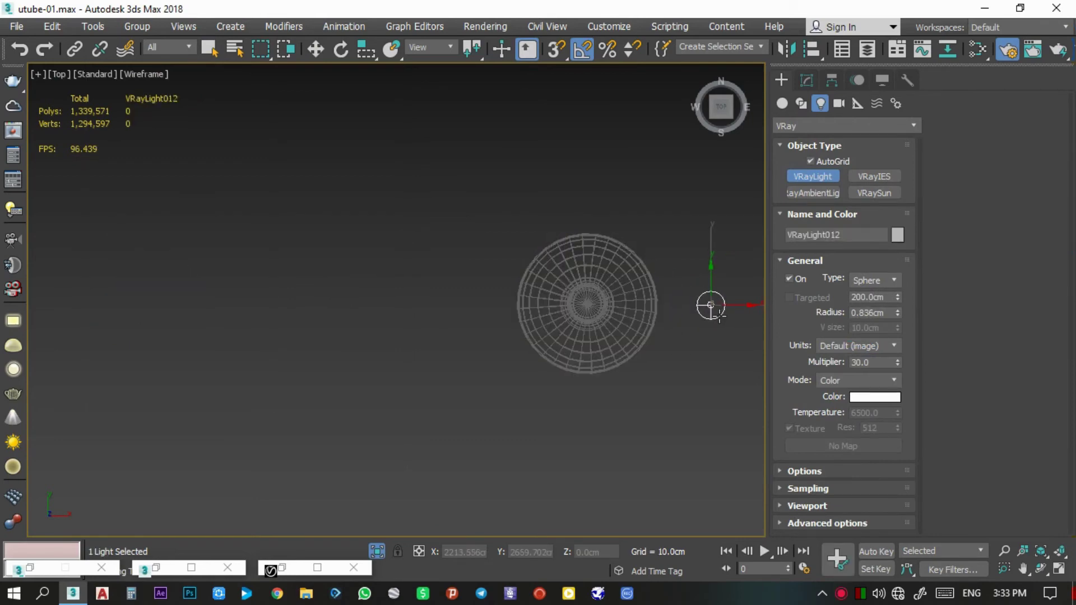
Finish creating lights and move the new sphere light into the centre of the bulb
{"action": "right_click", "coordinate": [719, 316]}
{"action": "middle_click_drag", "start_coordinate": [718, 326], "coordinate": [631, 320]}
{"action": "key", "text": "f"}
{"action": "scroll", "coordinate": [448, 445], "scroll_direction": "down", "scroll_amount": 5}
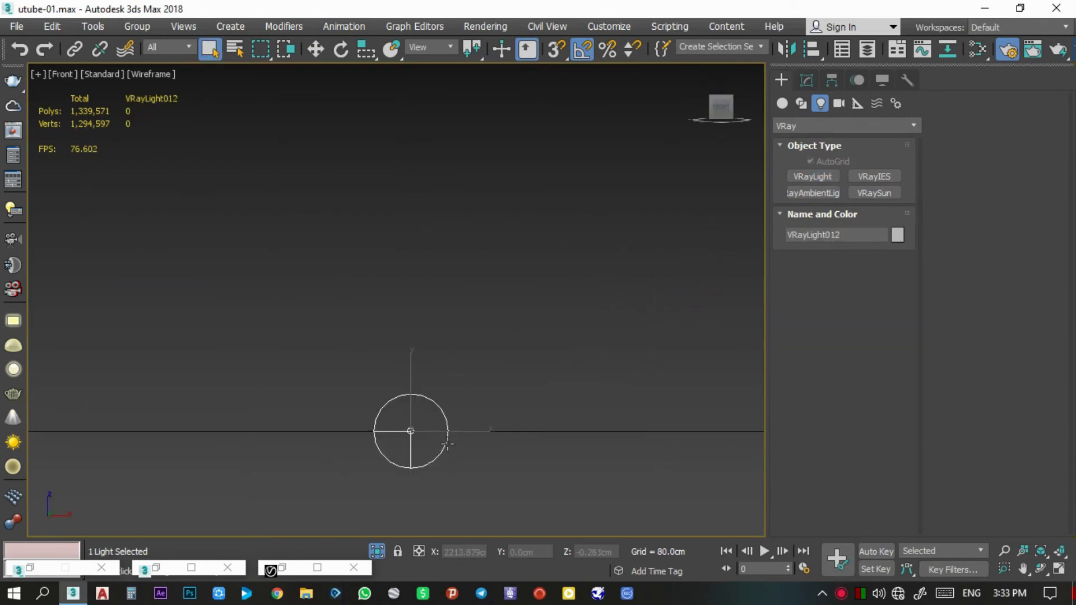
{"action": "scroll", "coordinate": [448, 444], "scroll_direction": "down", "scroll_amount": 4}
{"action": "key", "text": "w"}
{"action": "left_click_drag", "start_coordinate": [448, 414], "coordinate": [467, 85]}
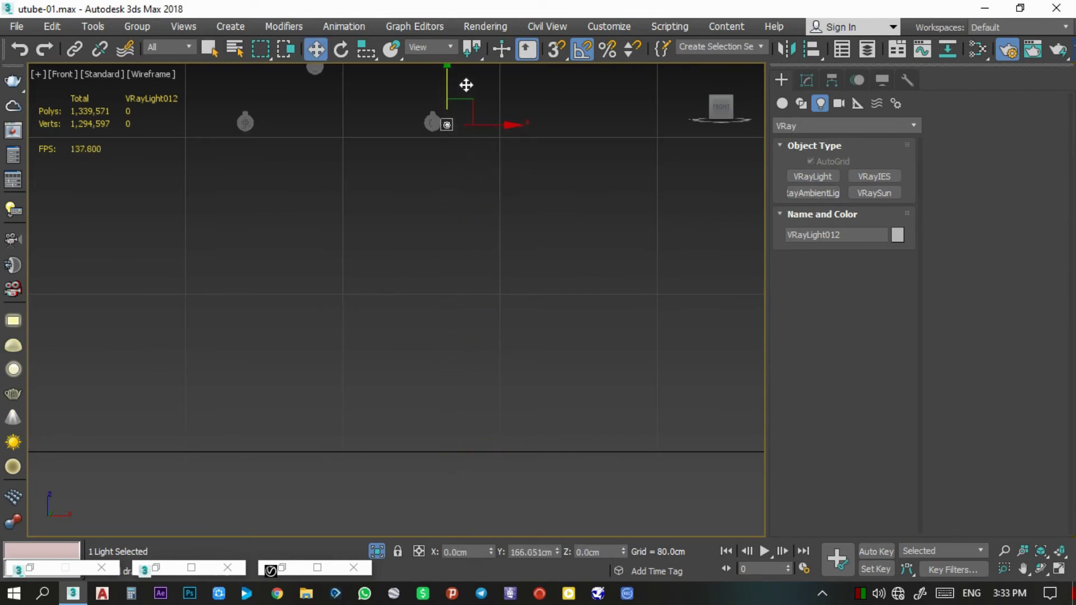
{"action": "scroll", "coordinate": [466, 85], "scroll_direction": "up", "scroll_amount": 5}
{"action": "scroll", "coordinate": [428, 132], "scroll_direction": "up", "scroll_amount": 5}
{"action": "mouse_move", "coordinate": [519, 281]}
{"action": "left_mouse_down"}
{"action": "mouse_move", "coordinate": [312, 248]}
{"action": "mouse_move", "coordinate": [290, 262]}
{"action": "left_mouse_up"}
Give the bulb's VRayLight multiplier 120, temperature mode at 5000, and Affect reflections off
{"action": "left_click", "coordinate": [807, 80]}
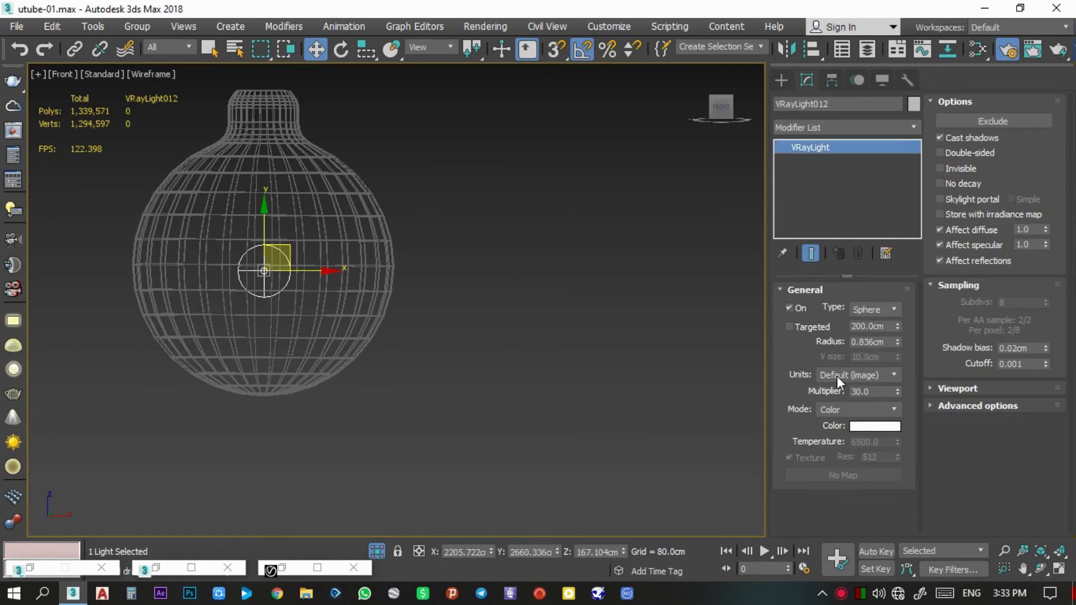
{"action": "double_click", "coordinate": [872, 391]}
{"action": "left_click", "coordinate": [852, 434]}
{"action": "double_click", "coordinate": [871, 442]}
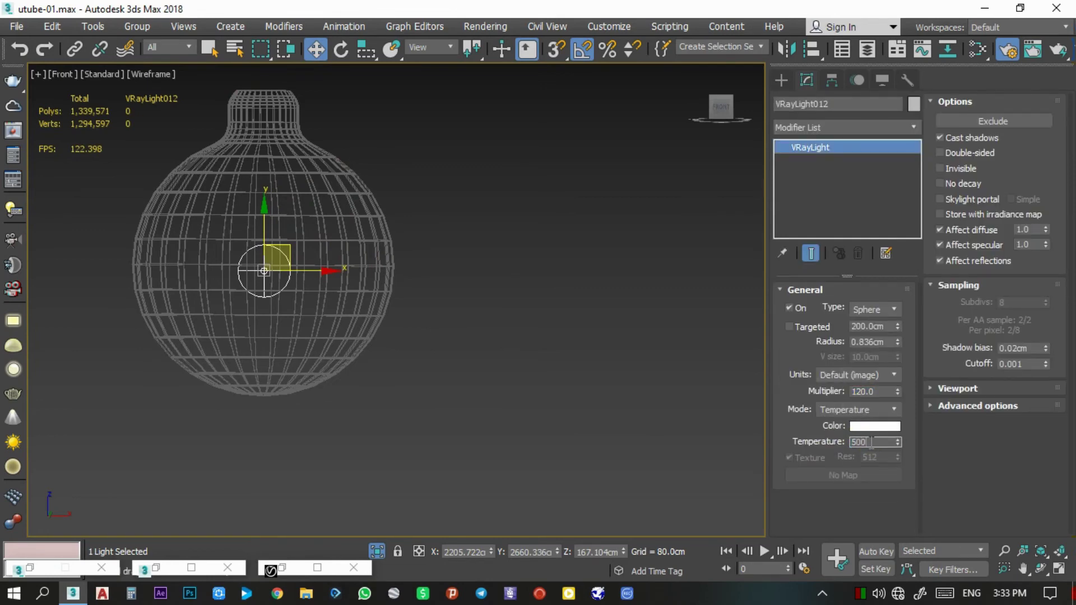
{"action": "left_click", "coordinate": [956, 261]}
{"action": "scroll", "coordinate": [548, 295], "scroll_direction": "down", "scroll_amount": 1}
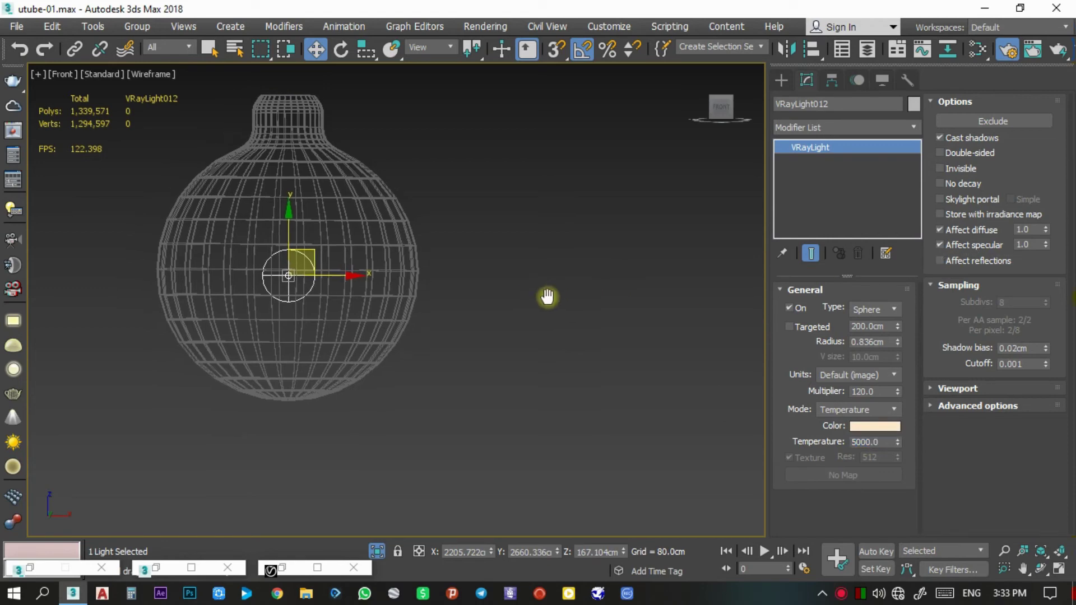
{"action": "scroll", "coordinate": [581, 359], "scroll_direction": "down", "scroll_amount": 4}
{"action": "scroll", "coordinate": [611, 357], "scroll_direction": "down", "scroll_amount": 2}
{"action": "scroll", "coordinate": [560, 309], "scroll_direction": "down", "scroll_amount": 2}
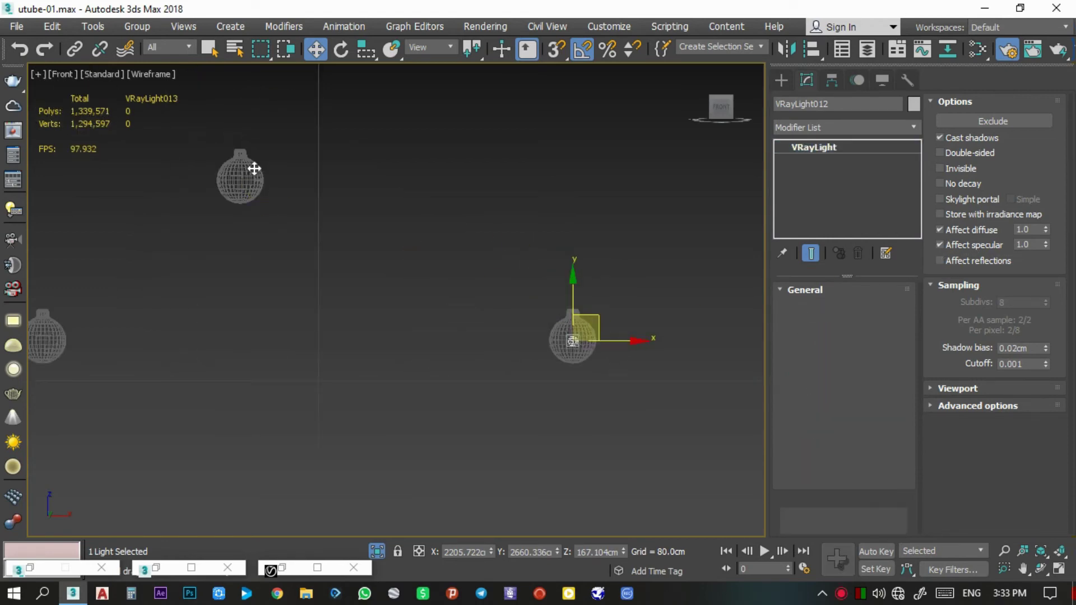
Clone the bulb light as instances VRayLight013 and VRayLight014 into the other two bulbs
{"action": "left_click", "coordinate": [253, 169]}
{"action": "left_click_drag", "start_coordinate": [269, 167], "coordinate": [552, 331], "text": "shift"}
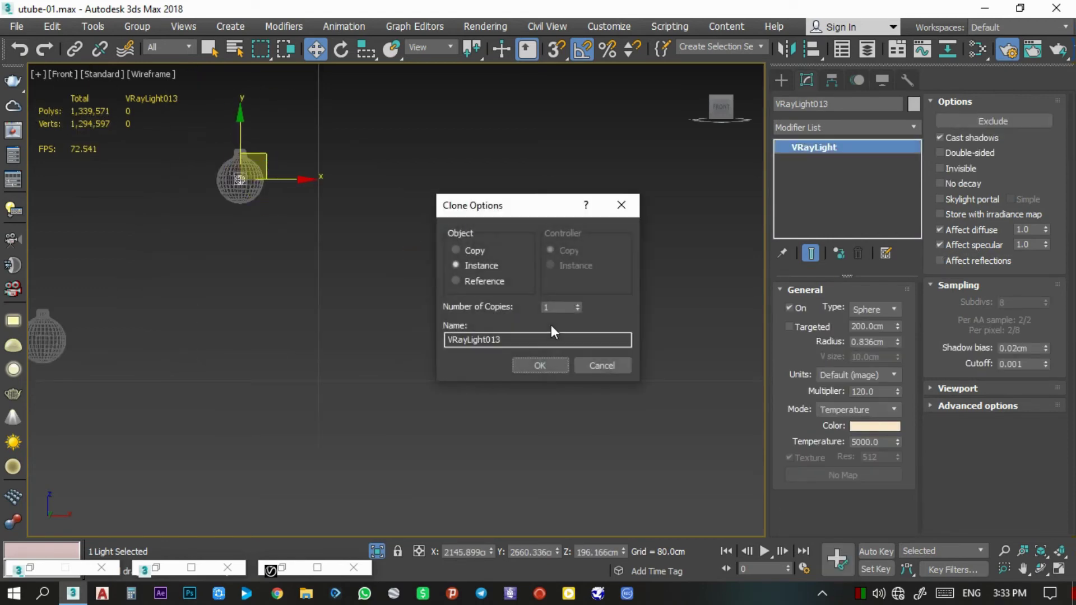
{"action": "key", "text": "Return"}
{"action": "middle_click_drag", "start_coordinate": [254, 260], "coordinate": [637, 260]}
{"action": "scroll", "coordinate": [444, 199], "scroll_direction": "up", "scroll_amount": 2}
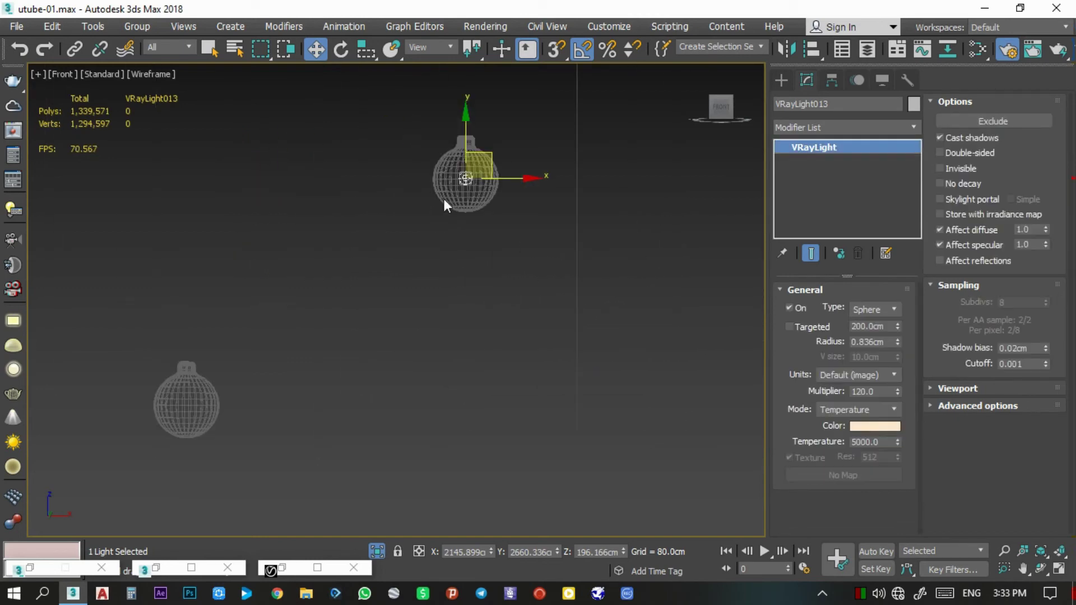
{"action": "left_click_drag", "start_coordinate": [490, 163], "coordinate": [211, 390], "text": "shift"}
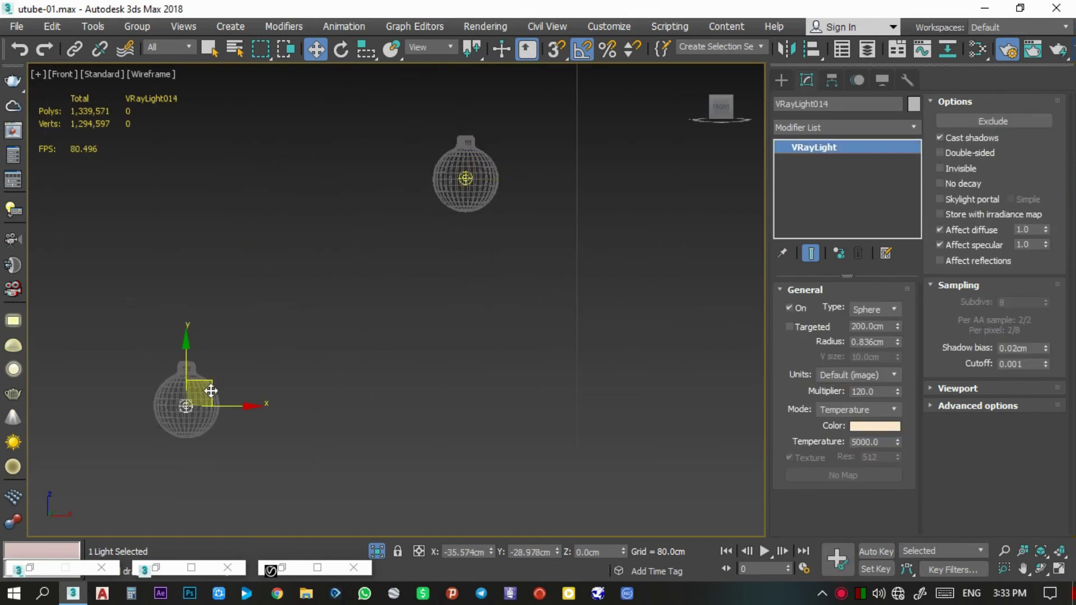
{"action": "left_click", "coordinate": [539, 364]}
Frame the bulb in the top view and reselect the original bulb light
{"action": "key", "text": "t"}
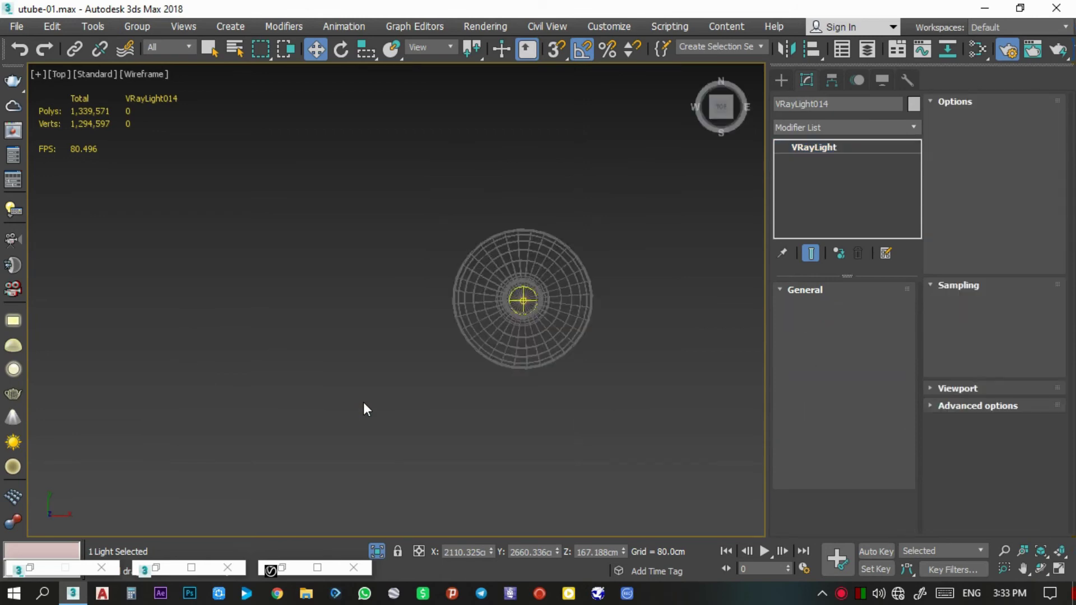
{"action": "scroll", "coordinate": [364, 408], "scroll_direction": "up", "scroll_amount": 3}
{"action": "middle_click_drag", "start_coordinate": [365, 408], "coordinate": [316, 411]}
{"action": "scroll", "coordinate": [315, 411], "scroll_direction": "down", "scroll_amount": 3}
{"action": "scroll", "coordinate": [325, 392], "scroll_direction": "down", "scroll_amount": 3}
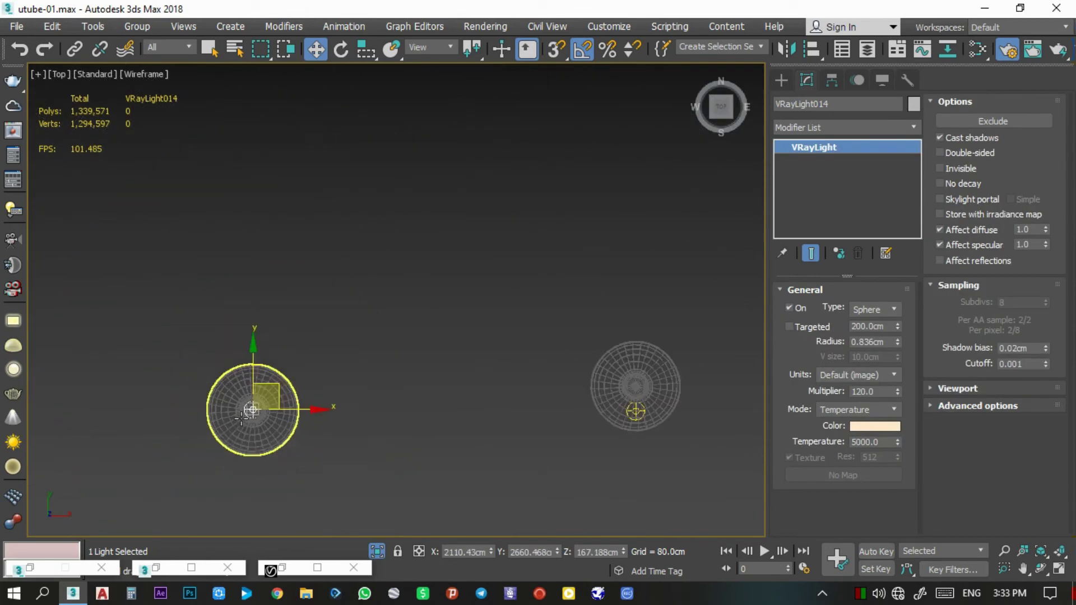
{"action": "middle_click_drag", "start_coordinate": [232, 476], "coordinate": [366, 416]}
{"action": "scroll", "coordinate": [366, 416], "scroll_direction": "up", "scroll_amount": 2}
{"action": "left_click", "coordinate": [396, 397]}
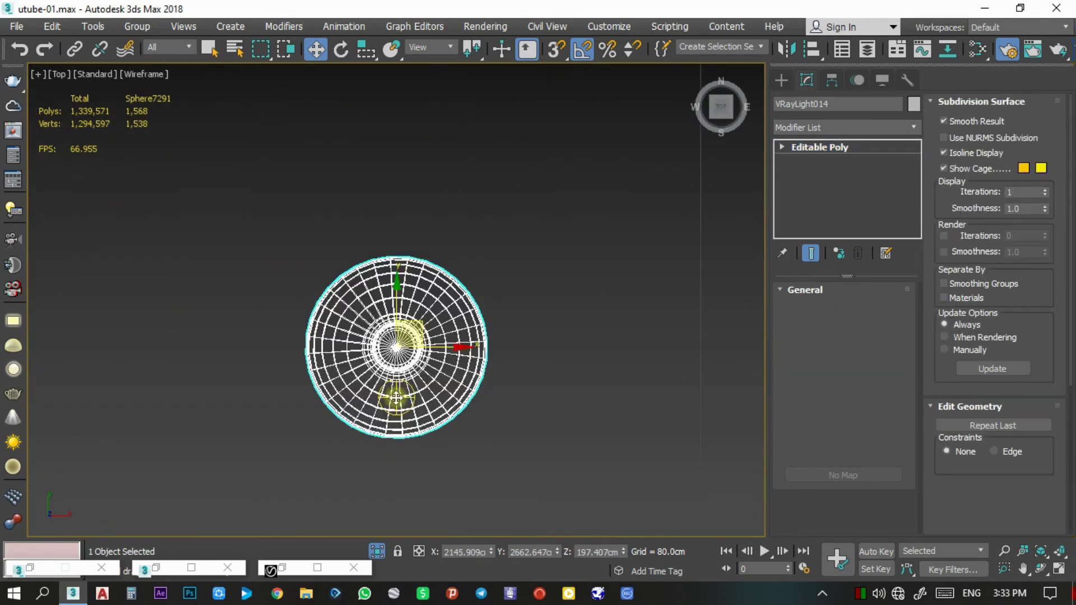
Test-render the camera view with the three pendant bulbs, then restore the full scene view
{"action": "key", "text": "c"}
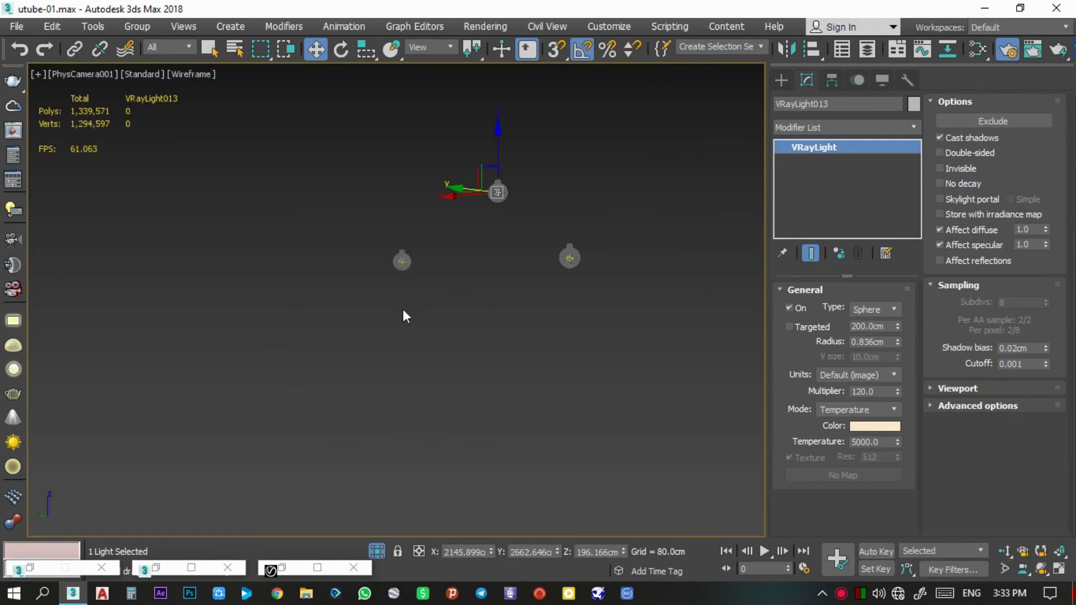
{"action": "left_click", "coordinate": [282, 568]}
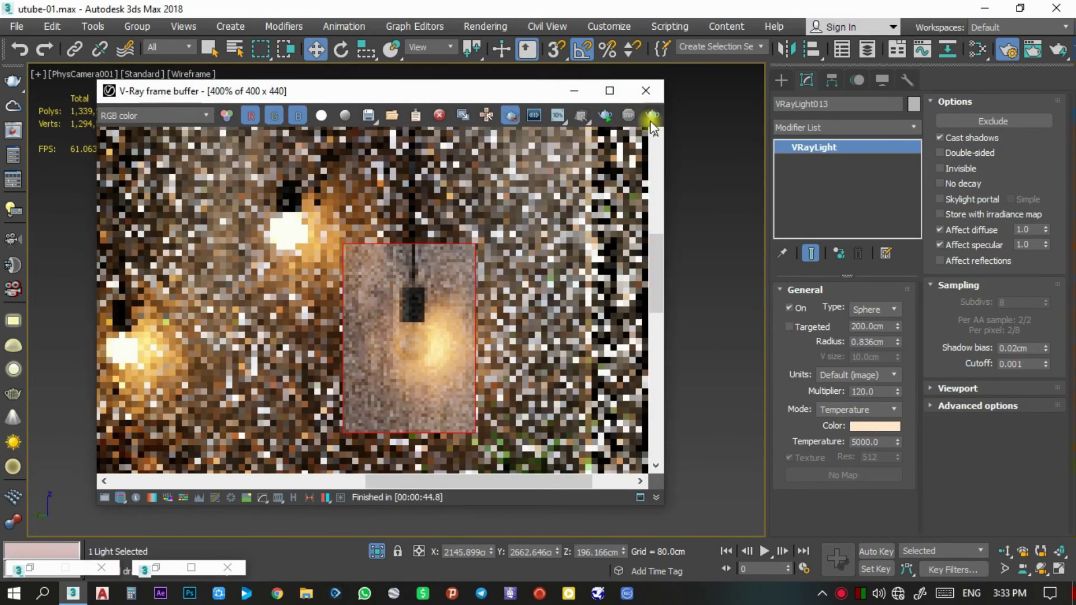
{"action": "left_click", "coordinate": [651, 116]}
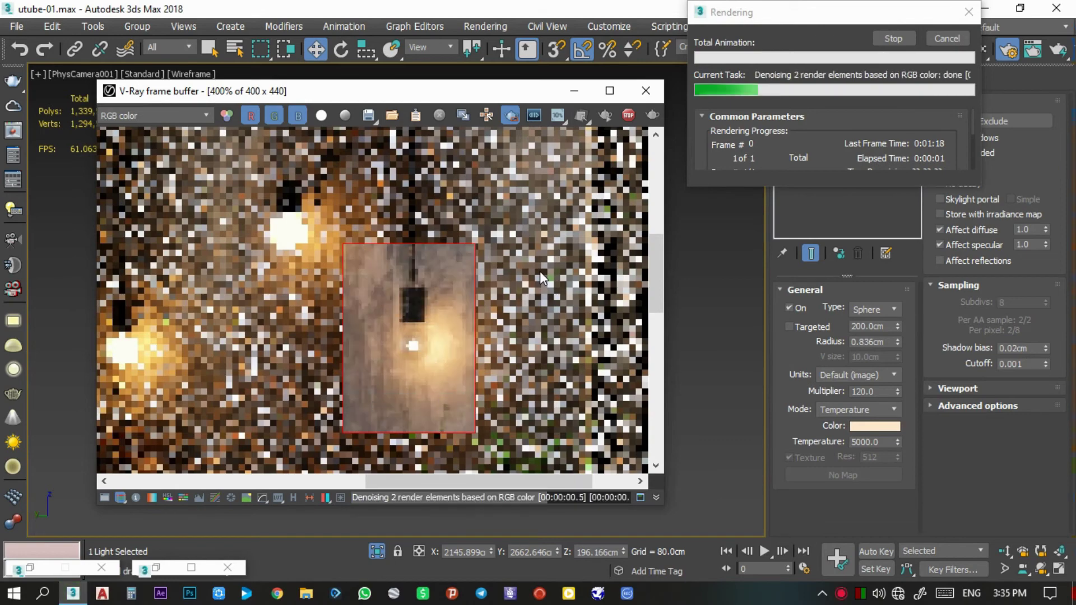
{"action": "scroll", "coordinate": [457, 287], "scroll_direction": "down", "scroll_amount": 1}
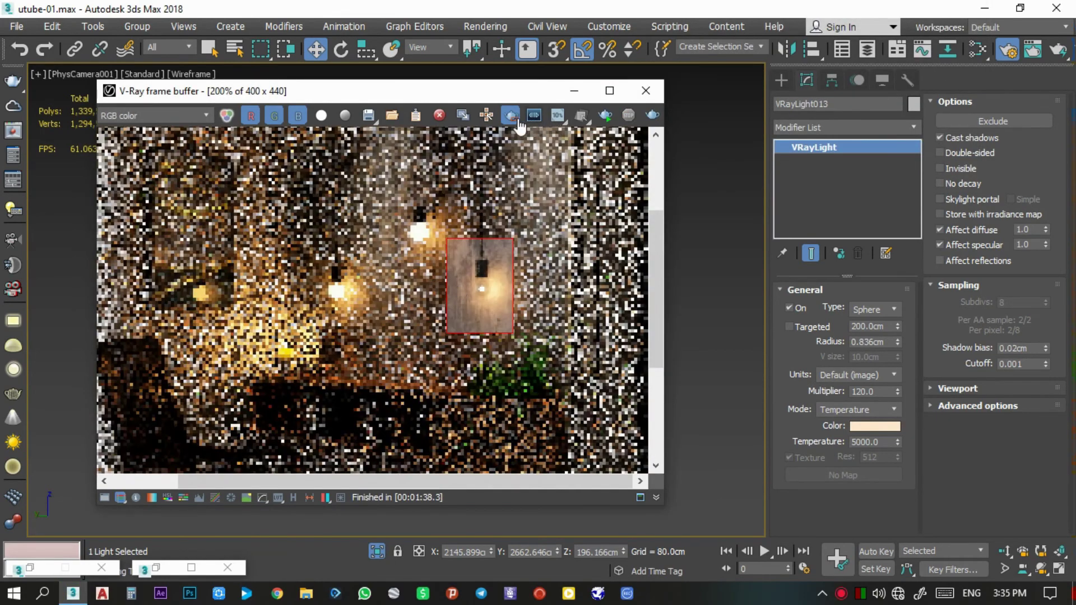
{"action": "scroll", "coordinate": [520, 259], "scroll_direction": "down", "scroll_amount": 2}
{"action": "scroll", "coordinate": [392, 300], "scroll_direction": "up", "scroll_amount": 1}
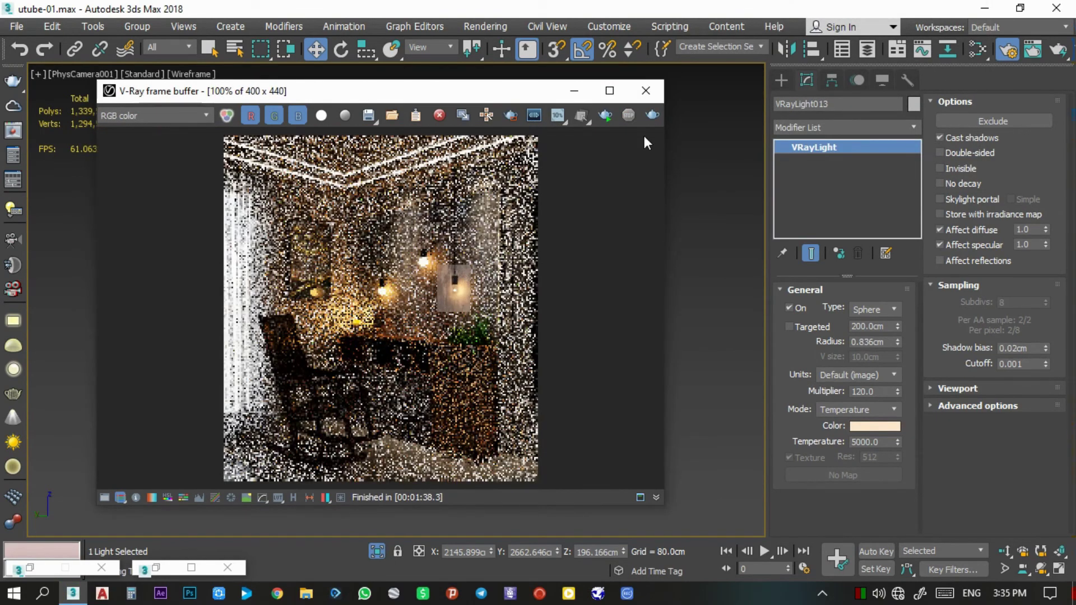
{"action": "left_click", "coordinate": [651, 115]}
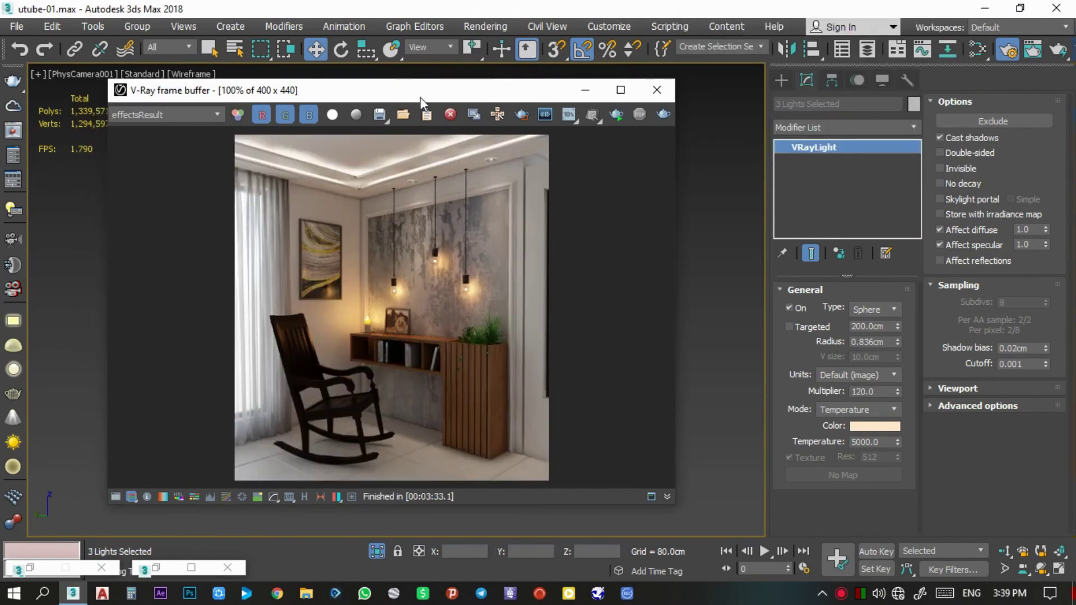
{"action": "left_click", "coordinate": [585, 91]}
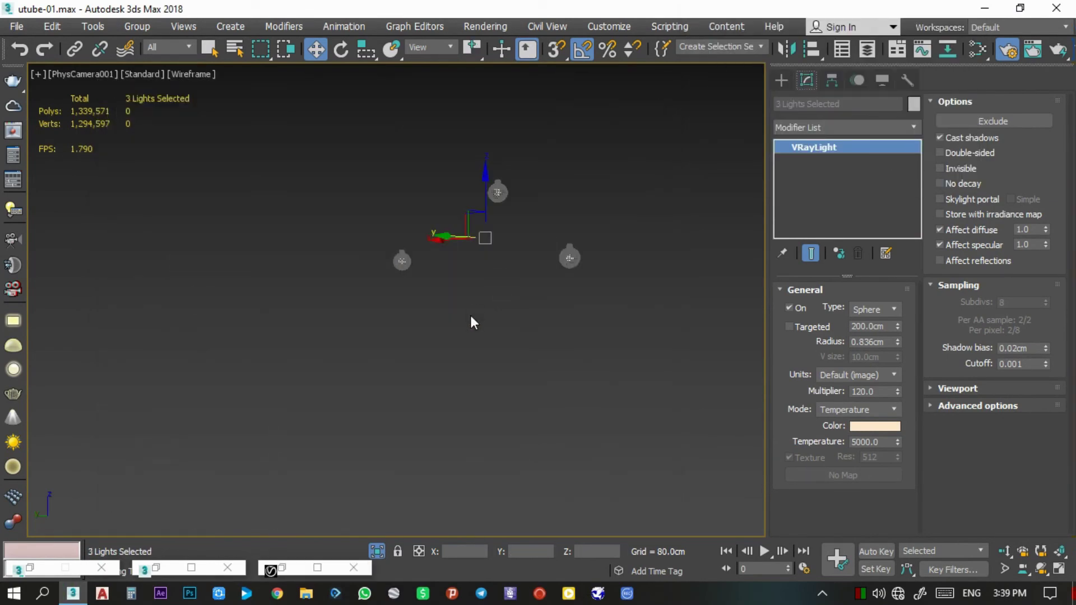
{"action": "left_click", "coordinate": [377, 551]}
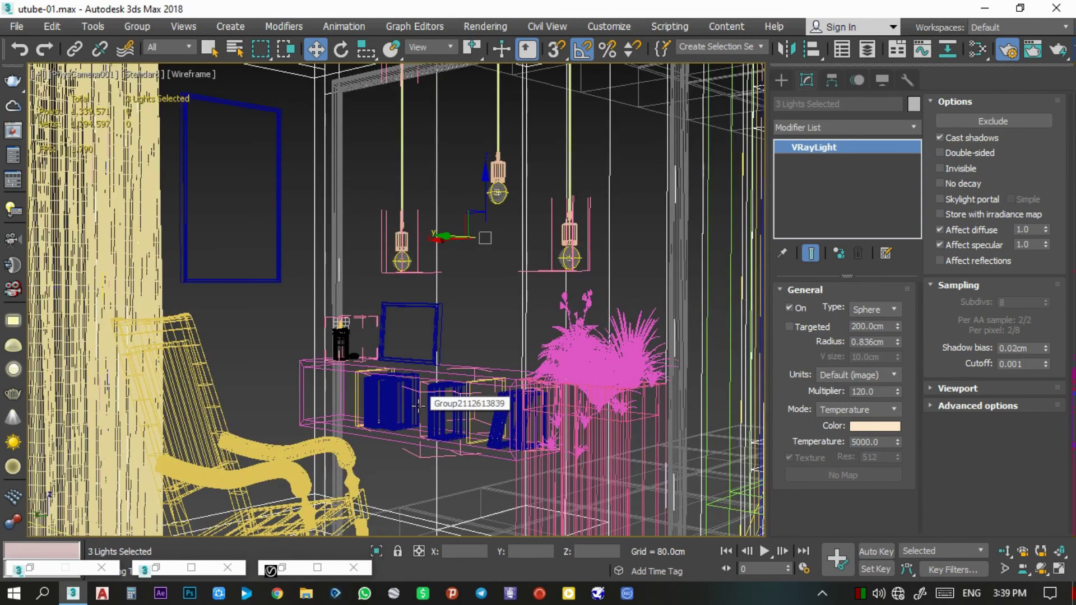
Draw a VRayLight plane light over the back wall in the perspective view
{"action": "key", "text": "p"}
{"action": "key", "text": "z"}
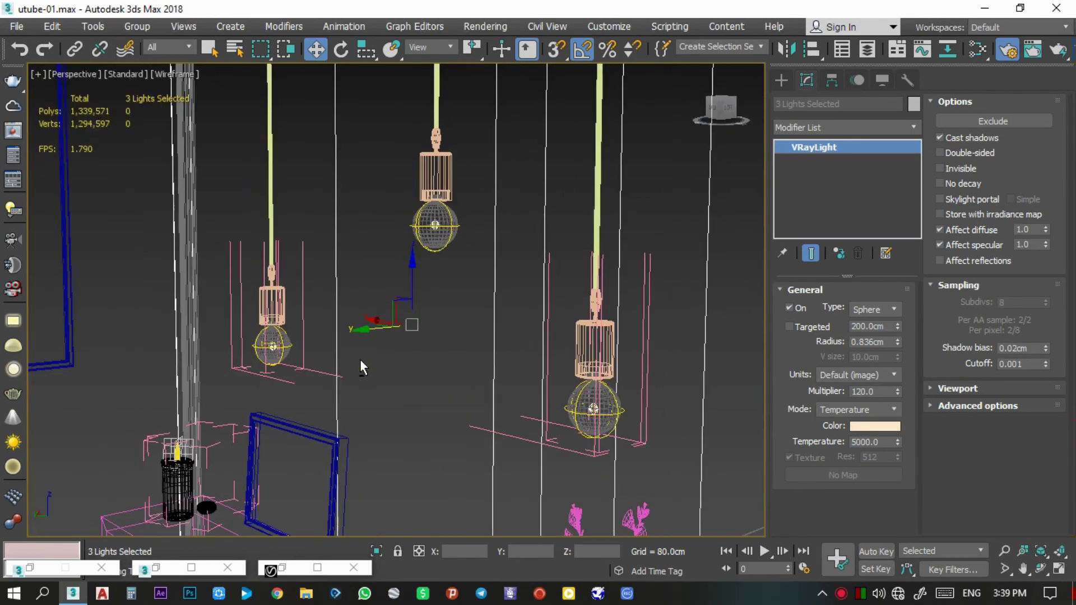
{"action": "key", "text": "F3"}
{"action": "scroll", "coordinate": [456, 344], "scroll_direction": "down", "scroll_amount": 3}
{"action": "scroll", "coordinate": [479, 426], "scroll_direction": "down", "scroll_amount": 3}
{"action": "scroll", "coordinate": [480, 426], "scroll_direction": "down", "scroll_amount": 2}
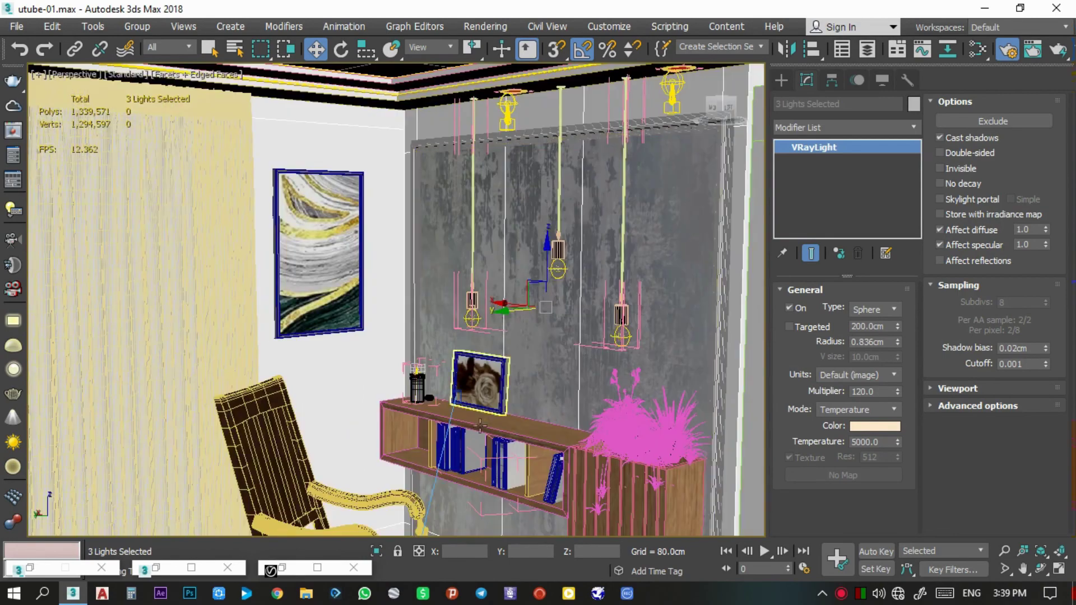
{"action": "scroll", "coordinate": [479, 426], "scroll_direction": "down", "scroll_amount": 3}
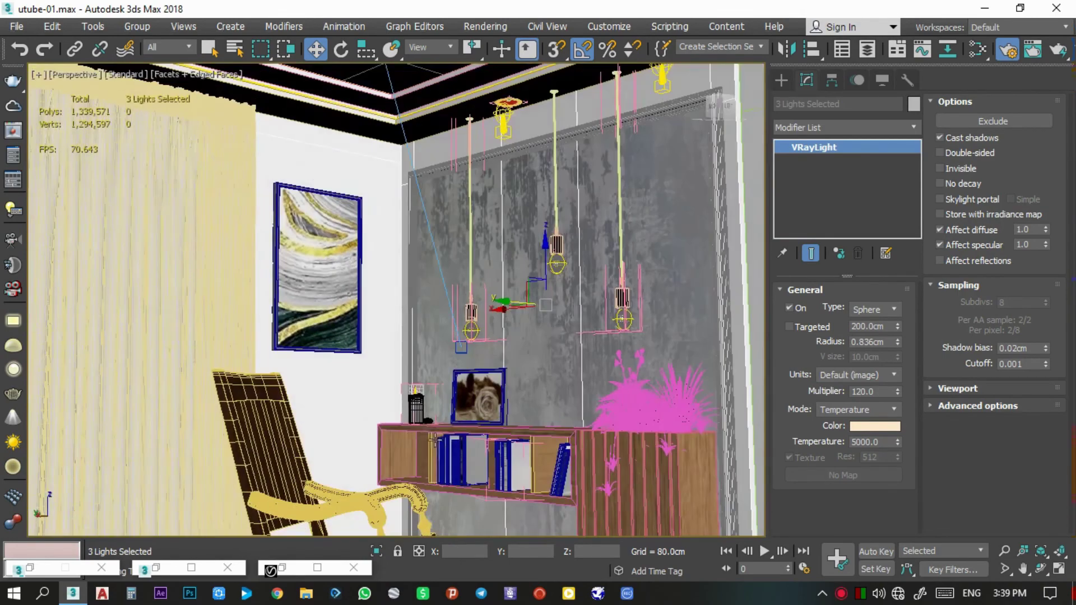
{"action": "mouse_move", "coordinate": [485, 386]}
{"action": "middle_mouse_down"}
{"action": "mouse_move", "coordinate": [478, 335]}
{"action": "mouse_move", "coordinate": [526, 344]}
{"action": "middle_mouse_up"}
{"action": "left_click", "coordinate": [781, 80]}
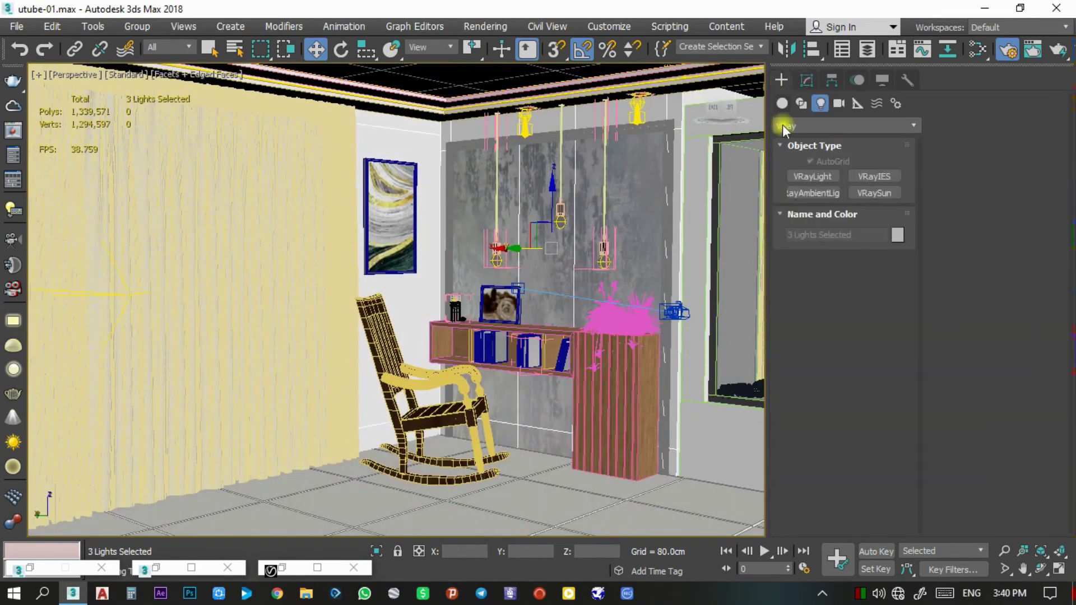
{"action": "left_click", "coordinate": [810, 175]}
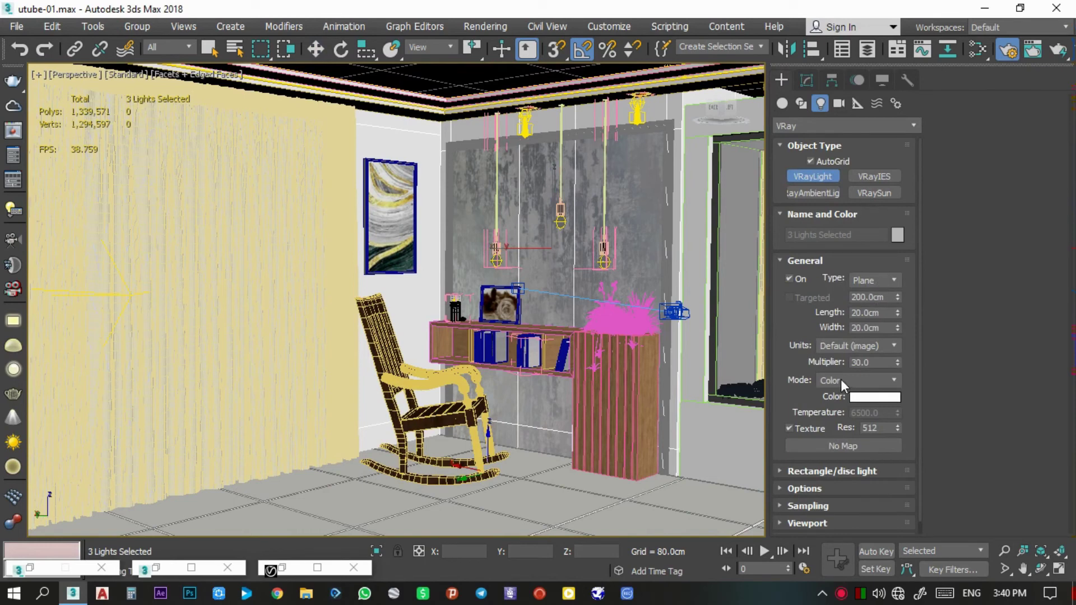
{"action": "left_click_drag", "start_coordinate": [458, 156], "coordinate": [630, 461]}
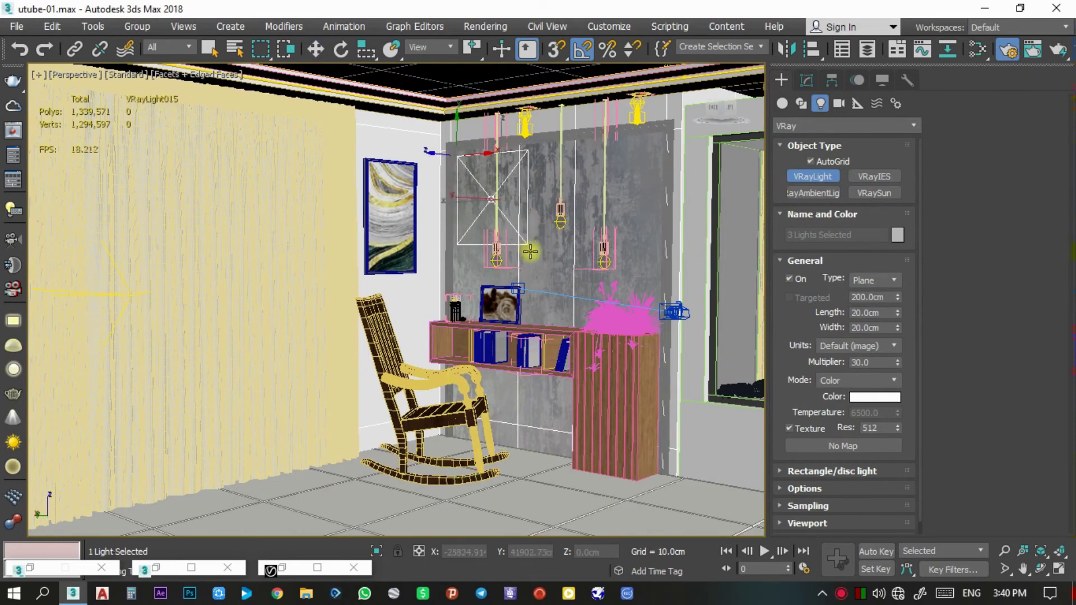
Move the plane light left so it stands before the curtains beside the rocking chair
{"action": "key", "text": "w"}
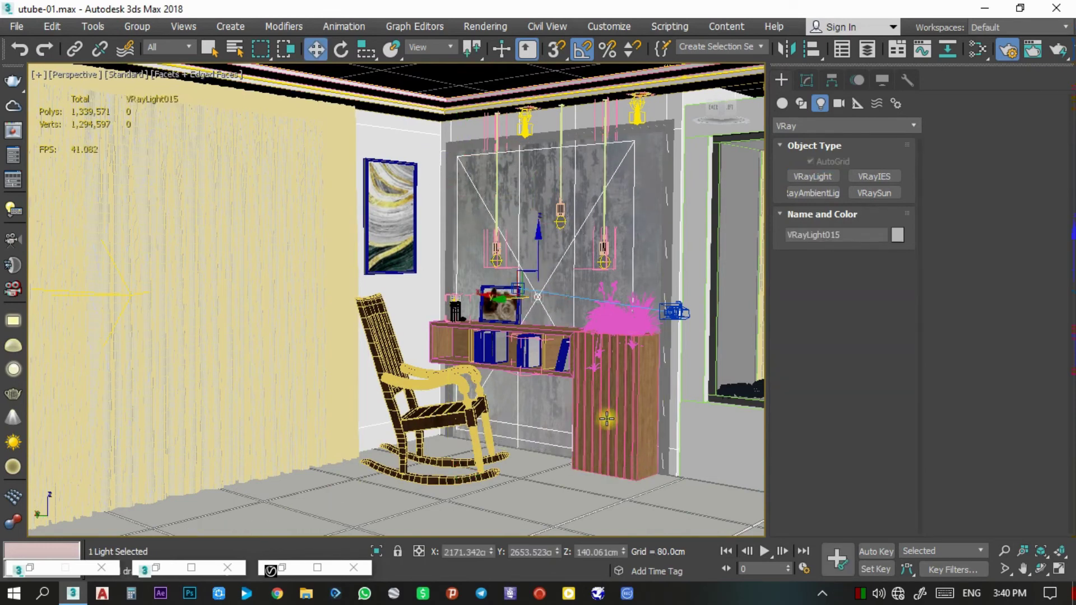
{"action": "left_click_drag", "start_coordinate": [501, 302], "coordinate": [367, 343]}
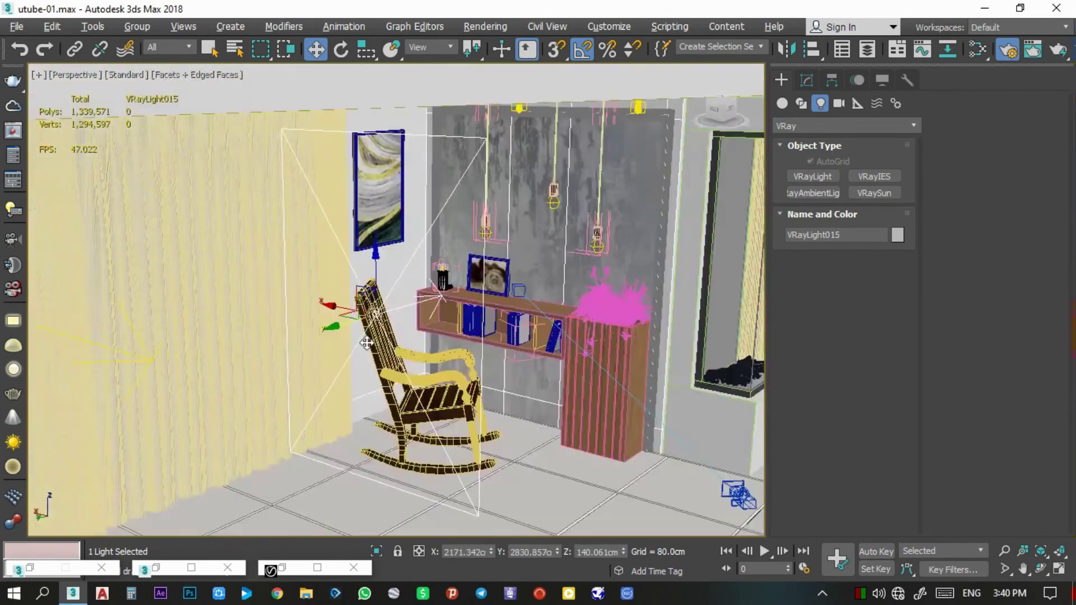
{"action": "middle_click_drag", "start_coordinate": [366, 343], "coordinate": [358, 339], "text": "alt"}
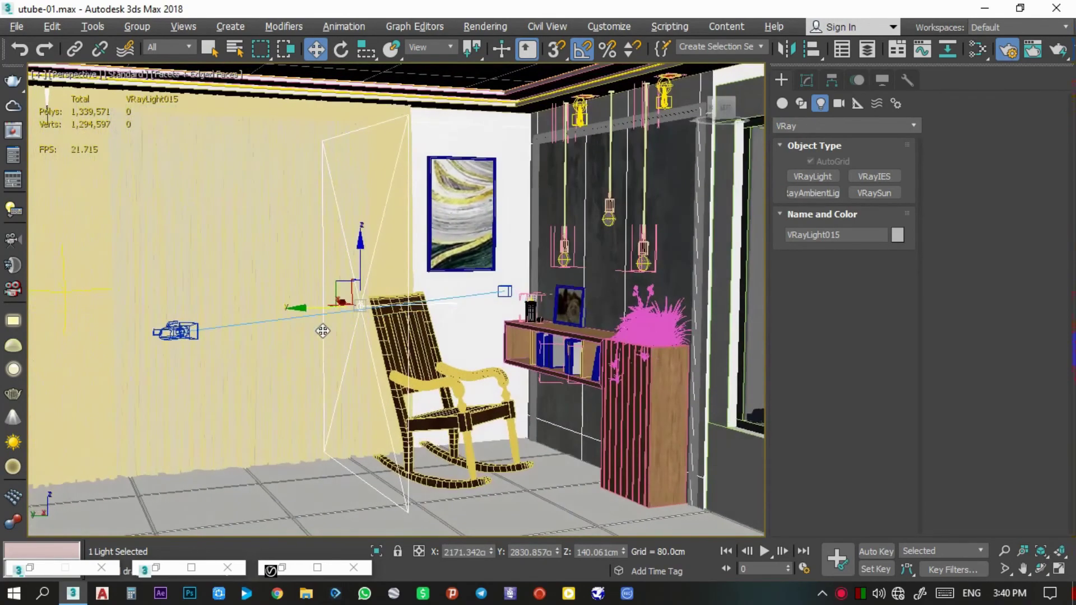
{"action": "left_click_drag", "start_coordinate": [338, 319], "coordinate": [296, 312]}
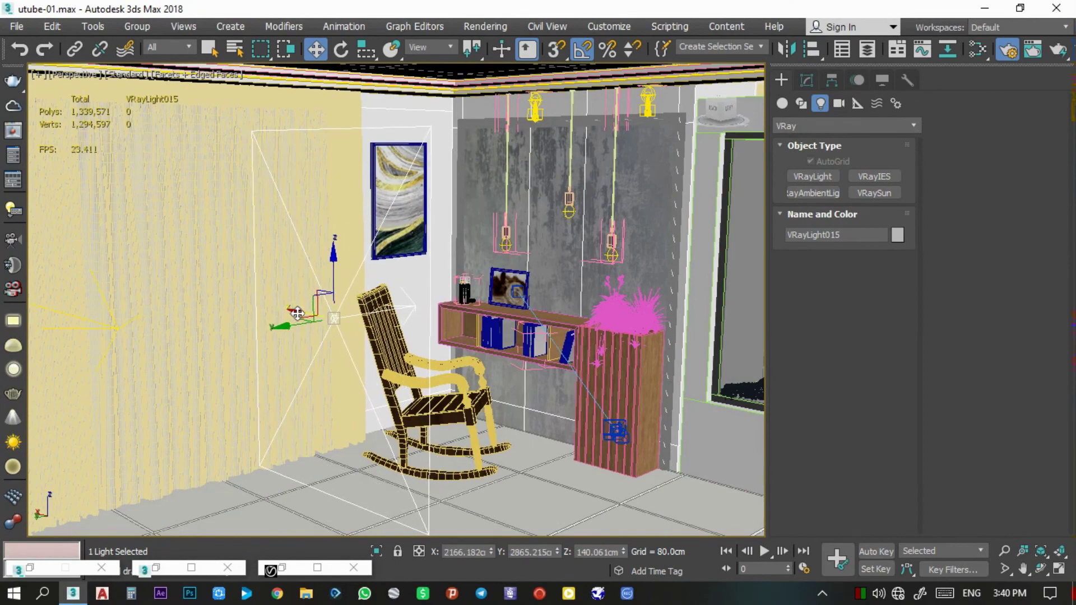
{"action": "middle_click_drag", "start_coordinate": [295, 311], "coordinate": [297, 325], "text": "alt"}
{"action": "left_click", "coordinate": [809, 85]}
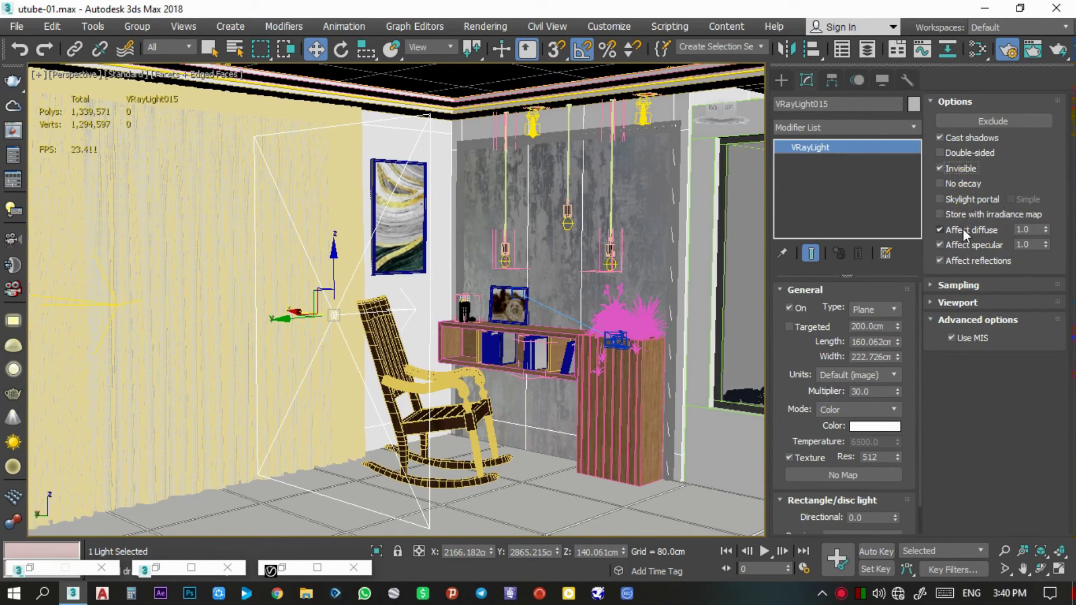
Set the plane light's multiplier to 20
{"action": "scroll", "coordinate": [784, 362], "scroll_direction": "down", "scroll_amount": 1}
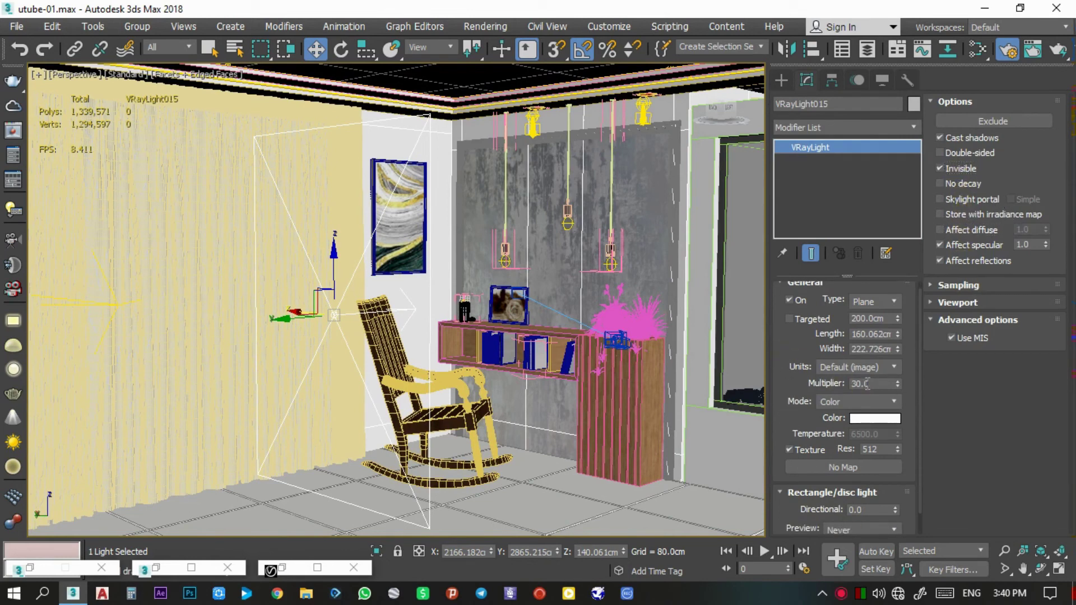
{"action": "left_click", "coordinate": [859, 383]}
{"action": "key", "text": "Return"}
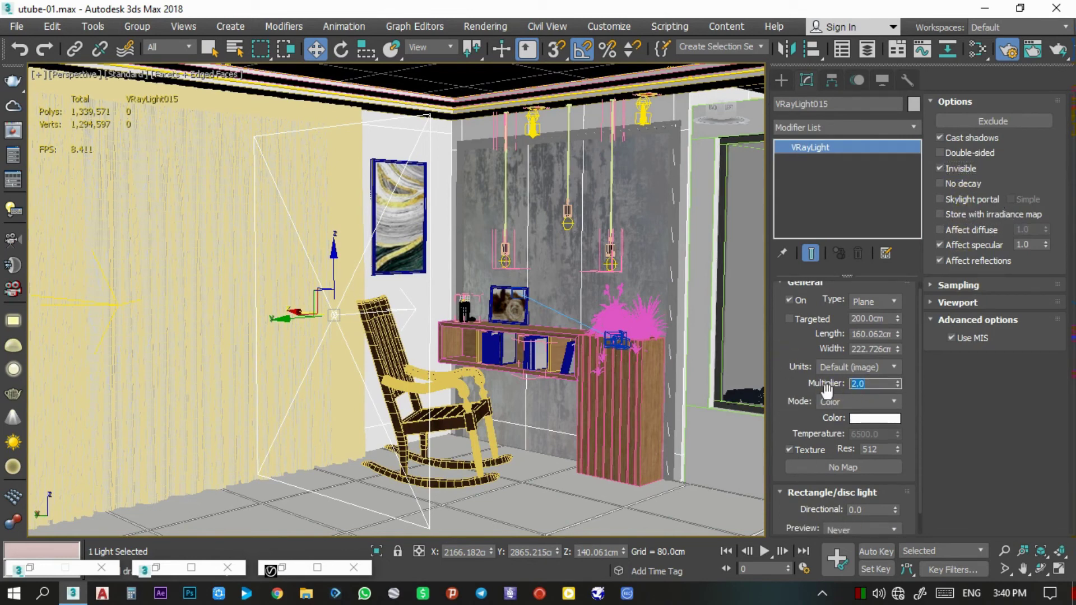
{"action": "type", "text": "20"}
{"action": "middle_click_drag", "start_coordinate": [518, 448], "coordinate": [541, 501]}
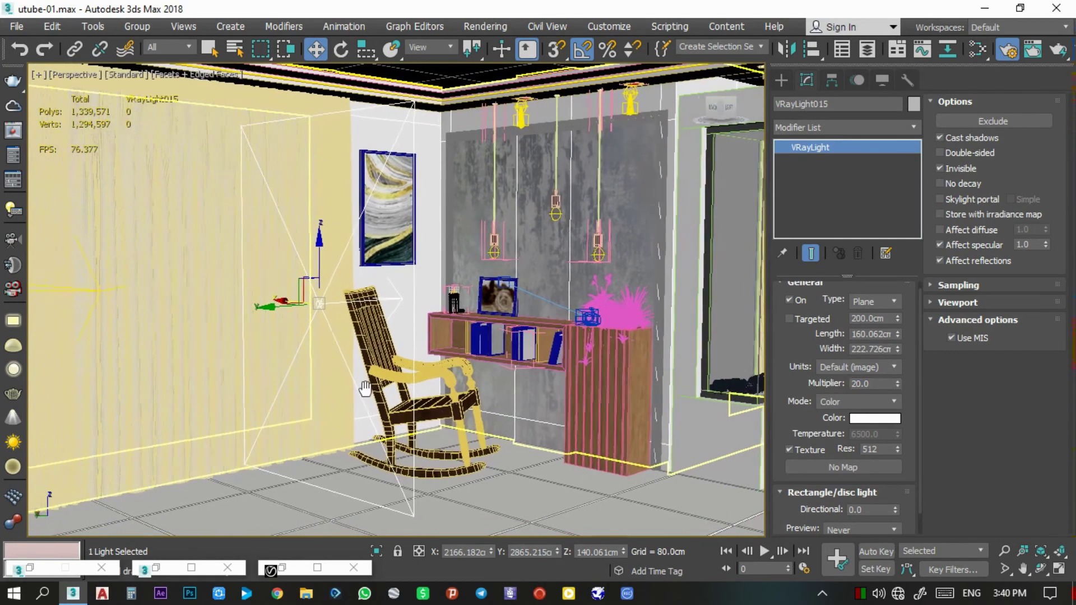
Exclude the kaf object from the window plane light, then switch to the camera view
{"action": "left_click", "coordinate": [972, 121]}
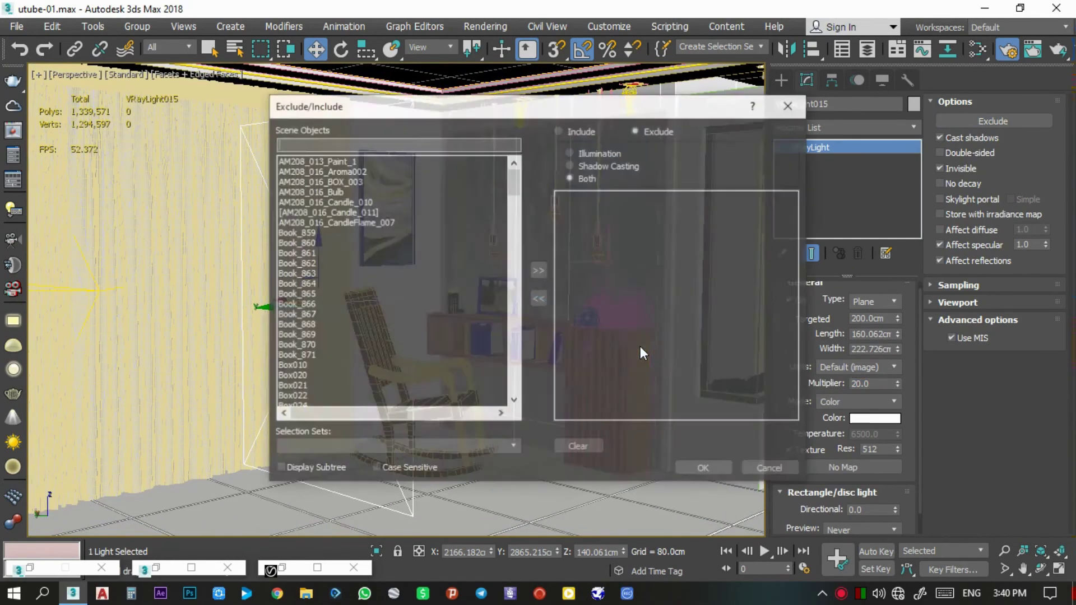
{"action": "left_click", "coordinate": [302, 345]}
{"action": "key", "text": "End"}
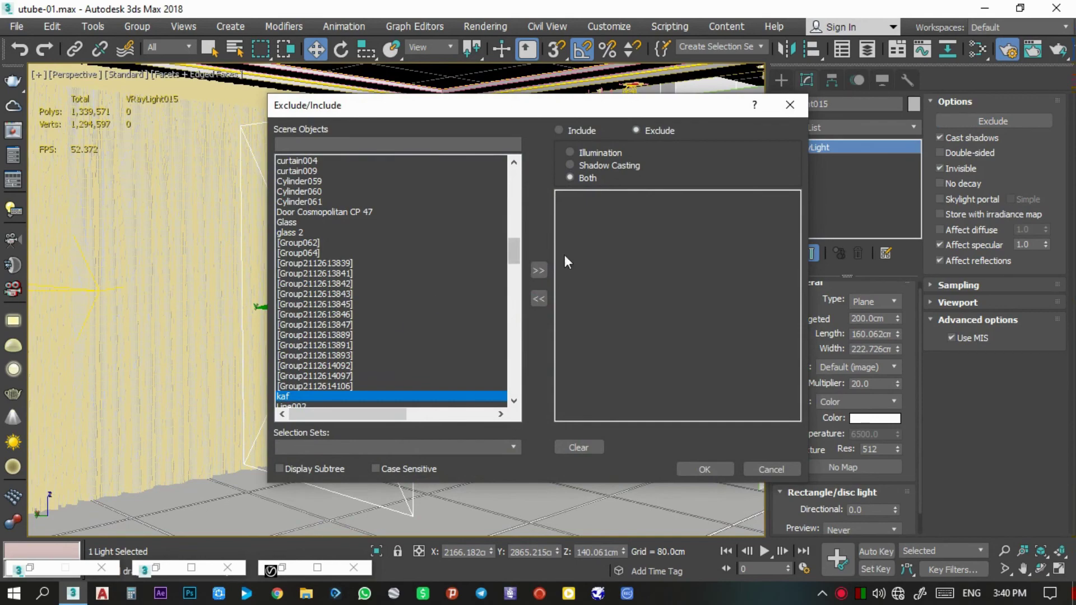
{"action": "left_click", "coordinate": [539, 270]}
{"action": "left_click", "coordinate": [707, 473]}
{"action": "key", "text": "c"}
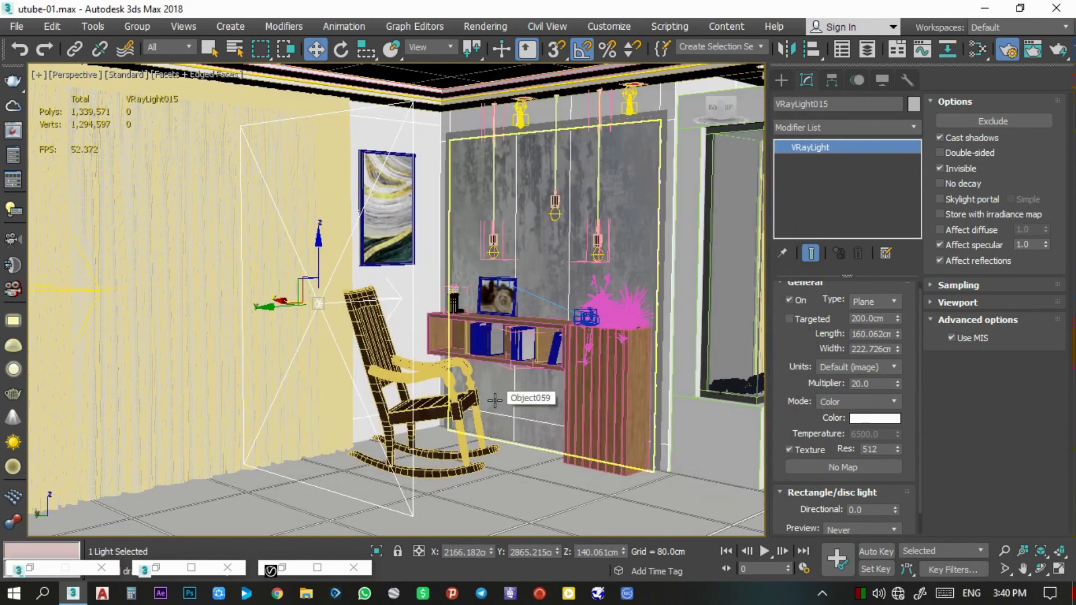
{"action": "scroll", "coordinate": [494, 399], "scroll_direction": "up", "scroll_amount": 3}
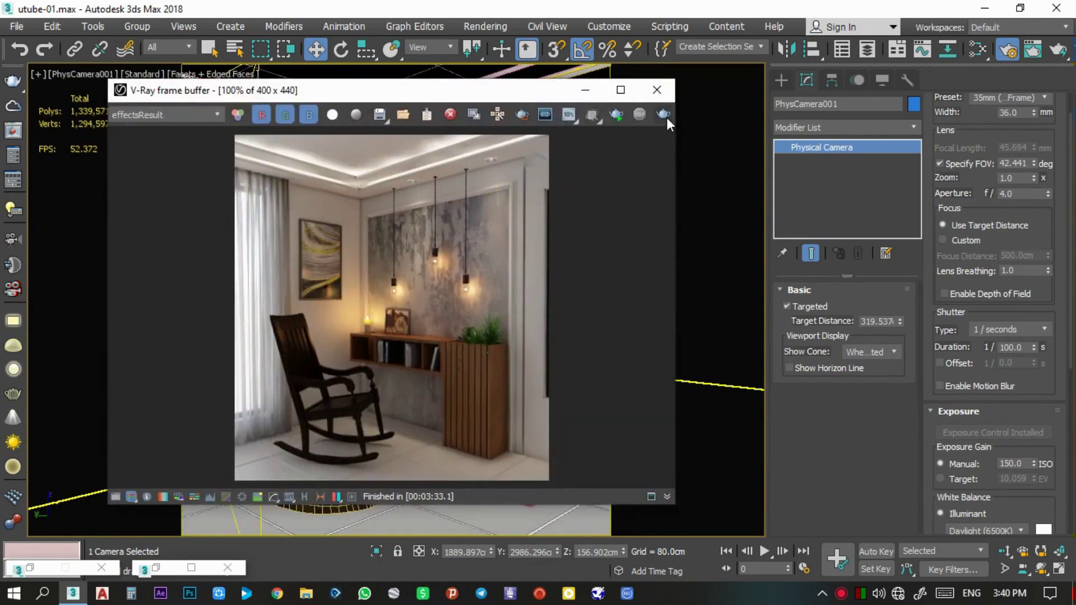
Set render history to use the project path with Auto Save enabled
{"action": "left_click_drag", "start_coordinate": [528, 91], "coordinate": [709, 95]}
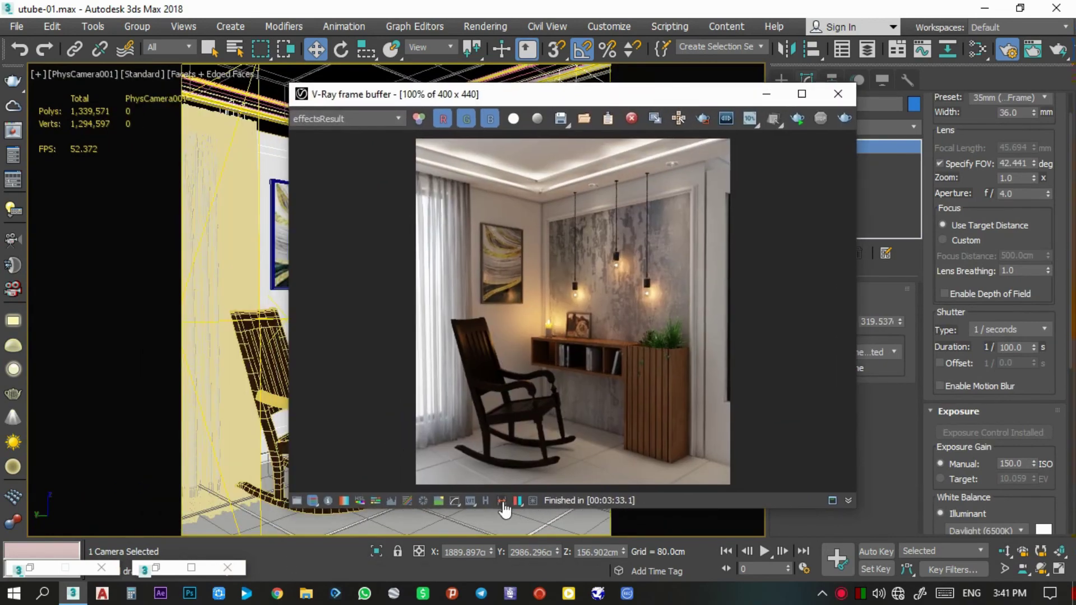
{"action": "left_click", "coordinate": [486, 500]}
{"action": "left_click", "coordinate": [89, 119]}
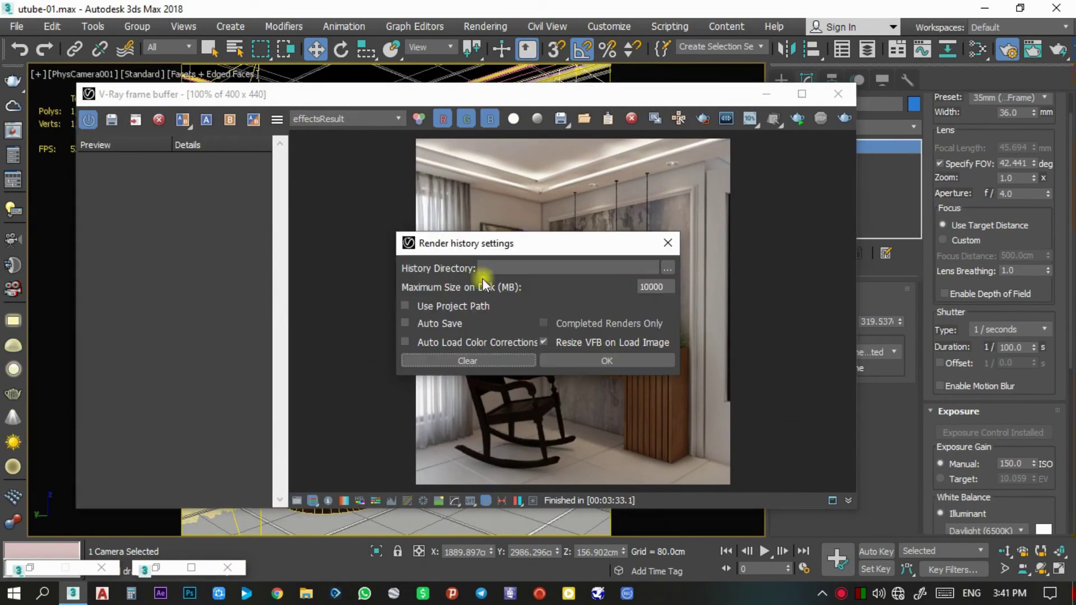
{"action": "left_click", "coordinate": [613, 361]}
{"action": "left_click", "coordinate": [577, 302]}
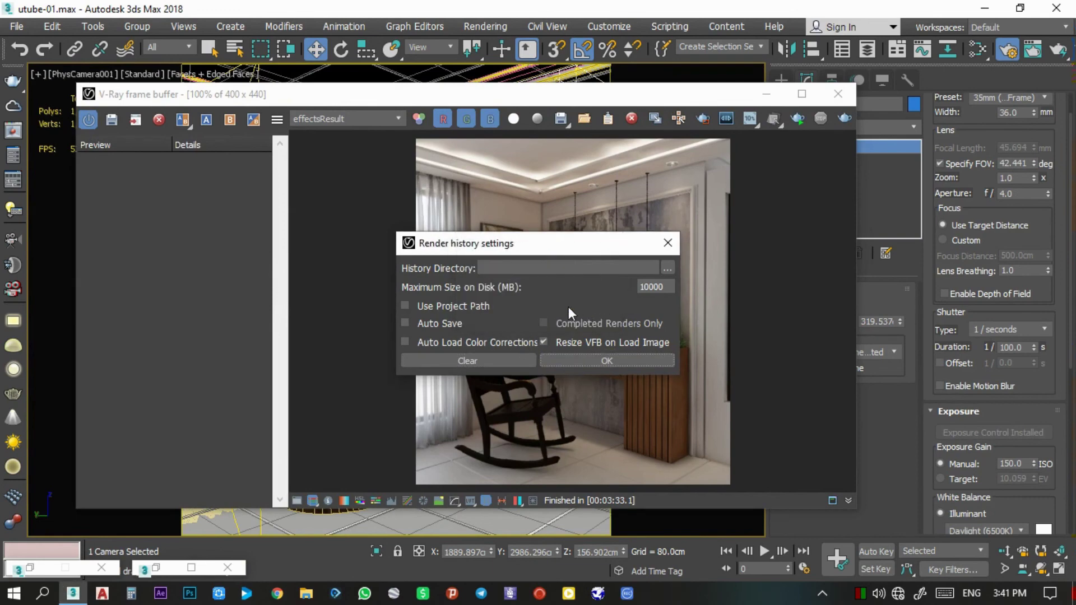
{"action": "left_click", "coordinate": [423, 307]}
{"action": "left_click", "coordinate": [440, 324]}
{"action": "left_click", "coordinate": [599, 362]}
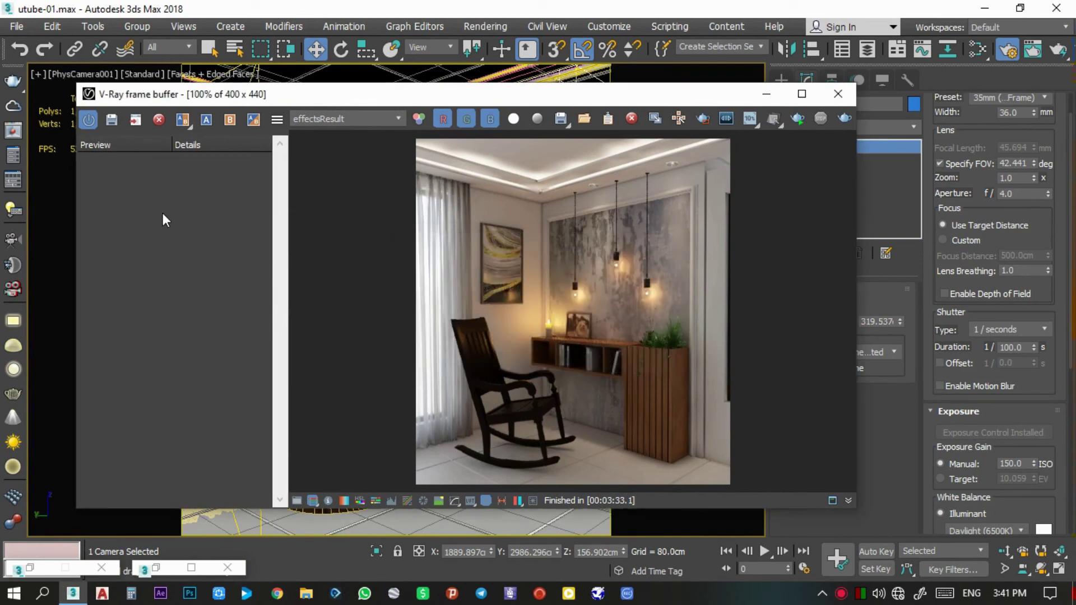
Save the current render to history and render a new camera-view version
{"action": "left_click", "coordinate": [112, 120]}
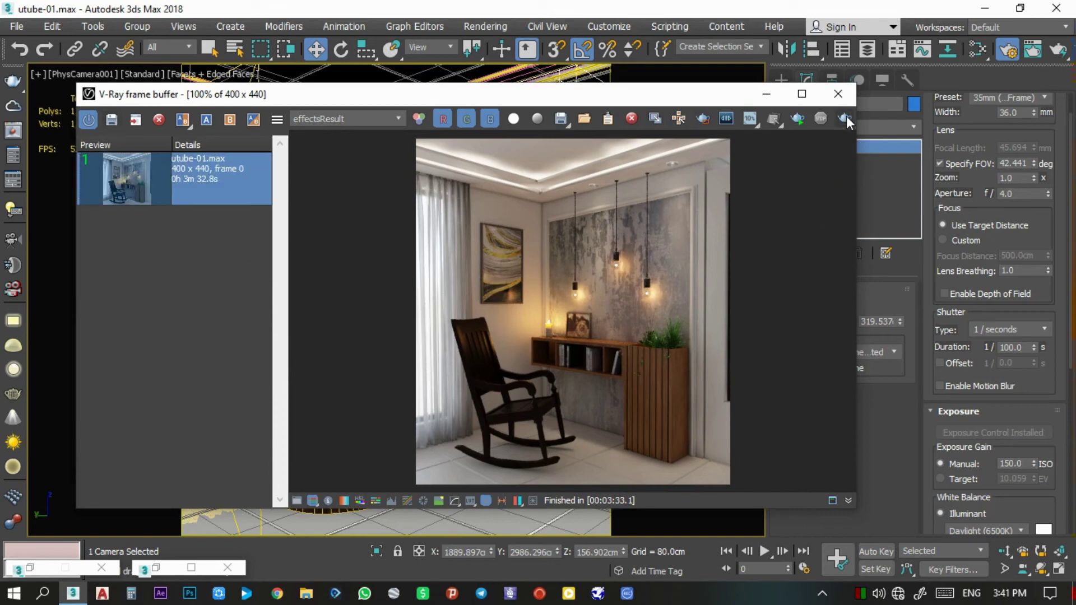
{"action": "left_click_drag", "start_coordinate": [707, 96], "coordinate": [703, 90]}
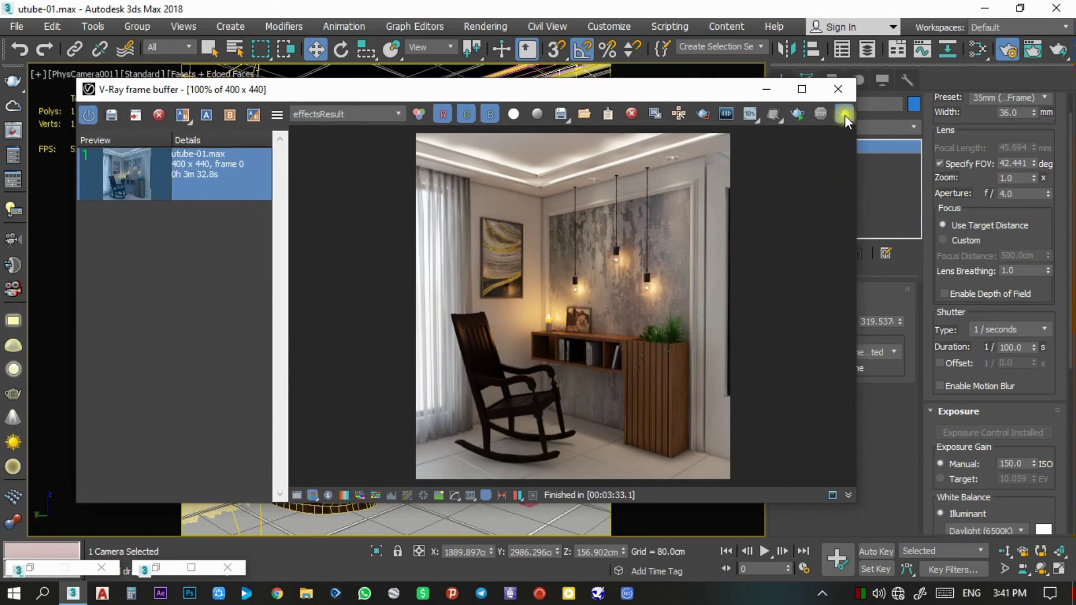
{"action": "left_click", "coordinate": [845, 116]}
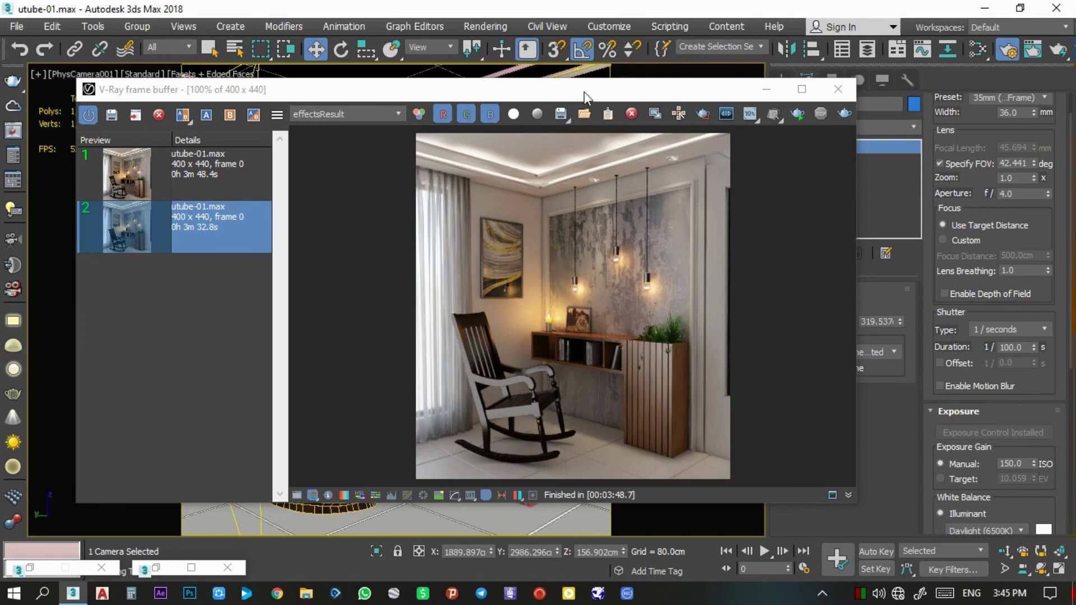
Set history entries 1 and 2 as A and B, slide the split line, then disable compare
{"action": "left_click_drag", "start_coordinate": [583, 92], "coordinate": [609, 91]}
{"action": "left_click", "coordinate": [158, 181]}
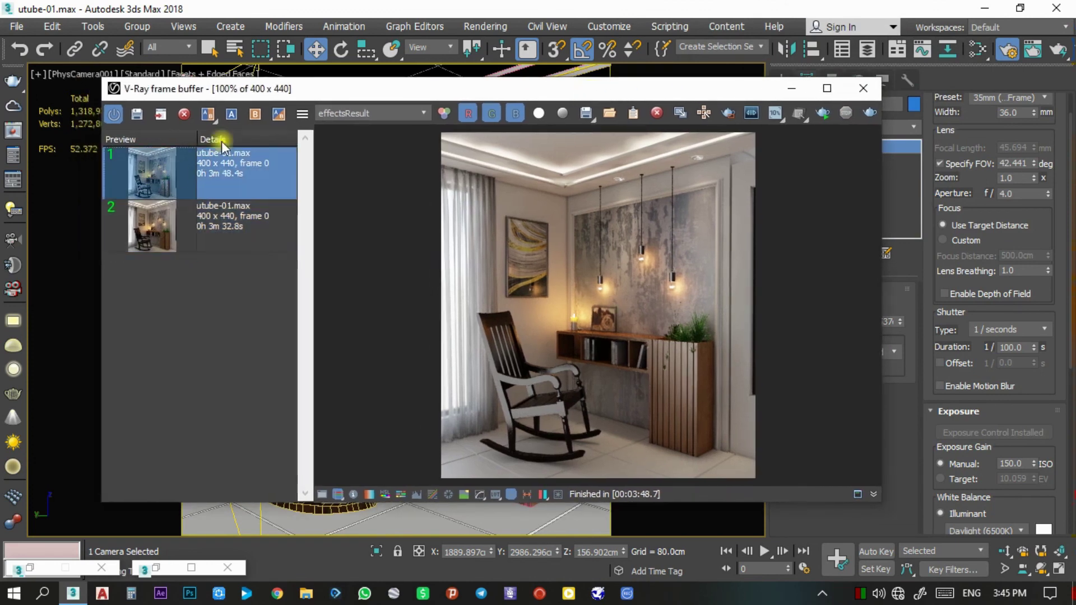
{"action": "left_click", "coordinate": [233, 112]}
{"action": "left_click", "coordinate": [153, 224]}
{"action": "left_click", "coordinate": [257, 115]}
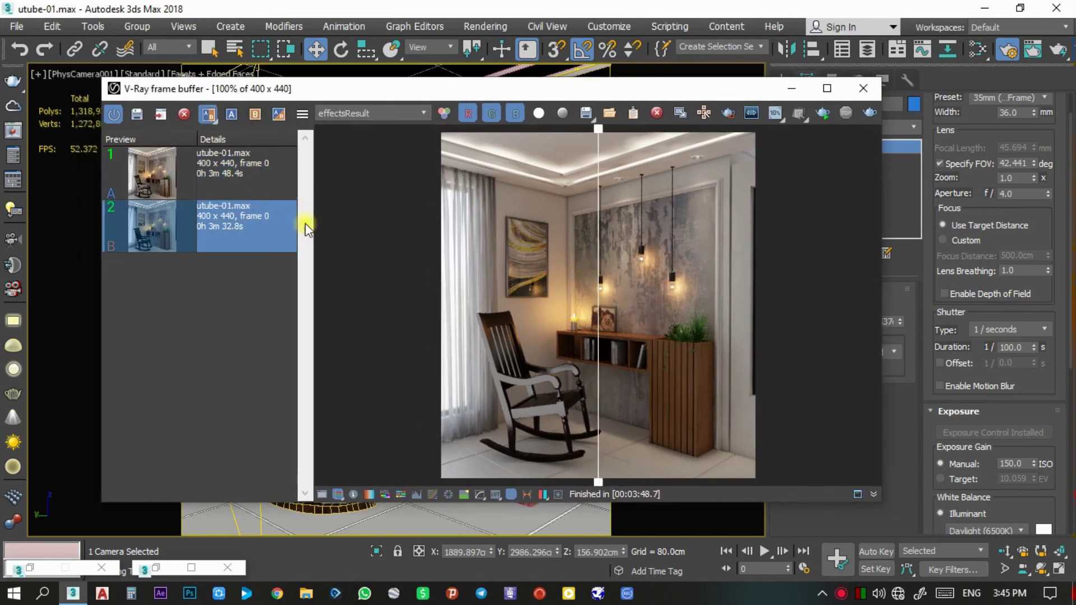
{"action": "mouse_move", "coordinate": [597, 362]}
{"action": "left_mouse_down"}
{"action": "mouse_move", "coordinate": [767, 394]}
{"action": "mouse_move", "coordinate": [444, 377]}
{"action": "mouse_move", "coordinate": [615, 377]}
{"action": "mouse_move", "coordinate": [742, 394]}
{"action": "mouse_move", "coordinate": [627, 379]}
{"action": "mouse_move", "coordinate": [431, 385]}
{"action": "left_mouse_up"}
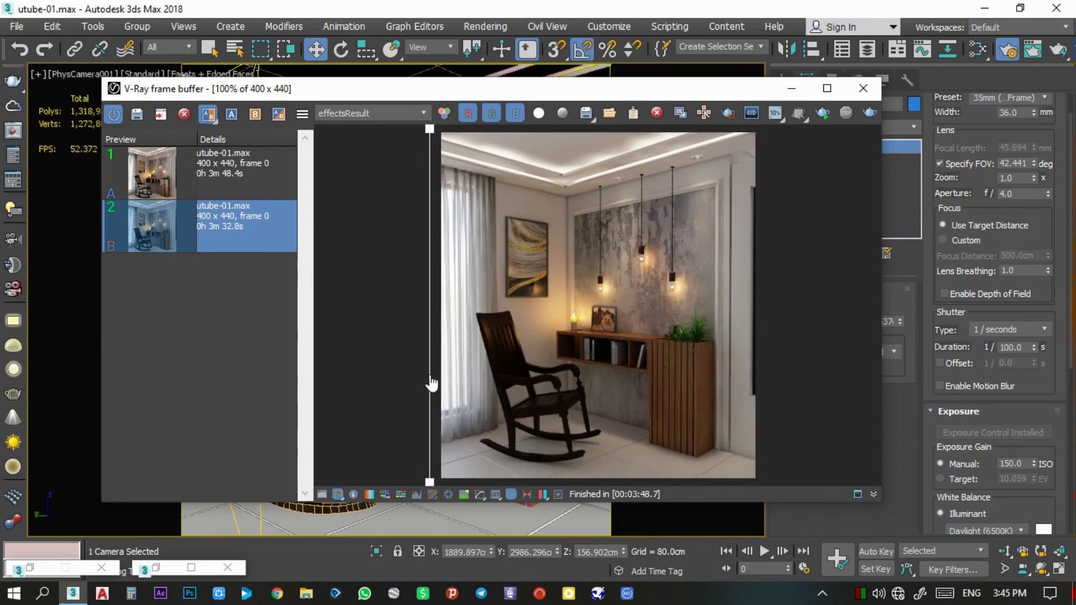
{"action": "left_click", "coordinate": [208, 116]}
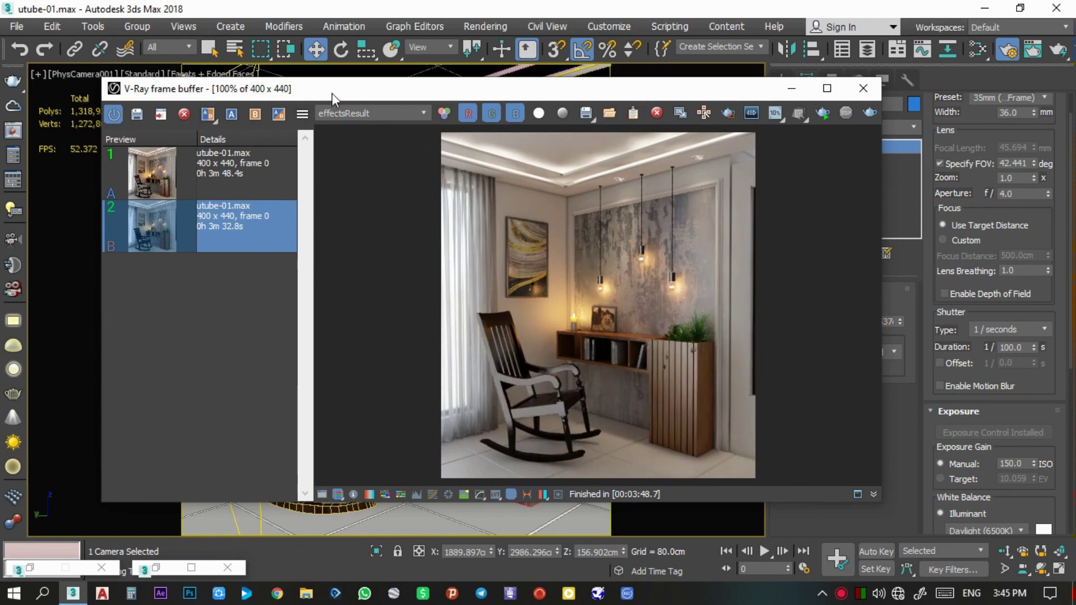
{"action": "mouse_move", "coordinate": [331, 93]}
{"action": "left_mouse_down"}
{"action": "mouse_move", "coordinate": [317, 93]}
{"action": "mouse_move", "coordinate": [329, 95]}
{"action": "left_mouse_up"}
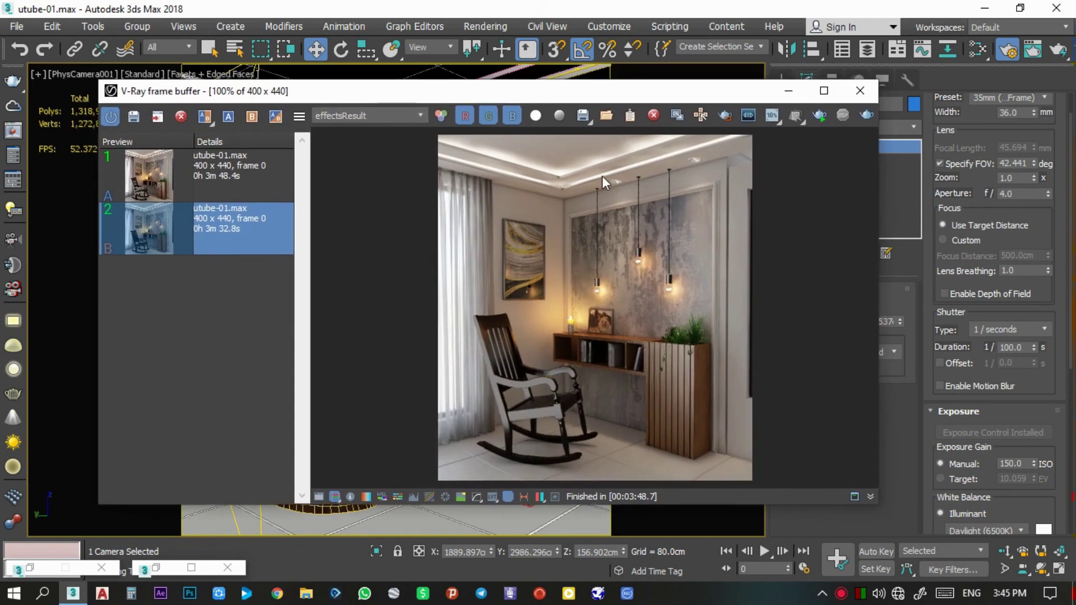
Close the material editor and set the render output size to 1500 × 1650
{"action": "left_click", "coordinate": [163, 567]}
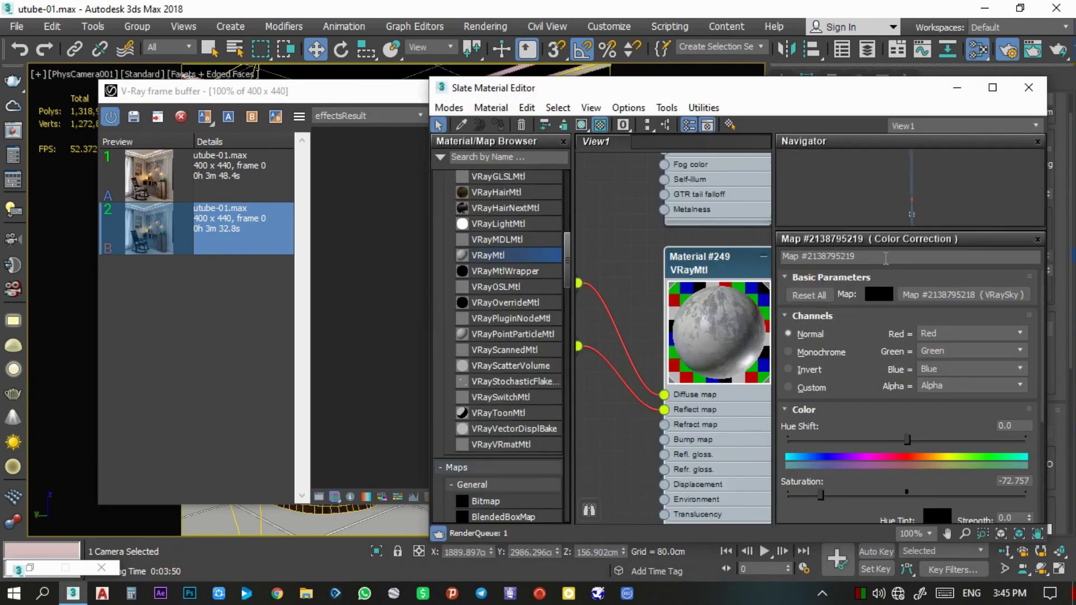
{"action": "left_click", "coordinate": [1028, 90]}
{"action": "left_click", "coordinate": [30, 568]}
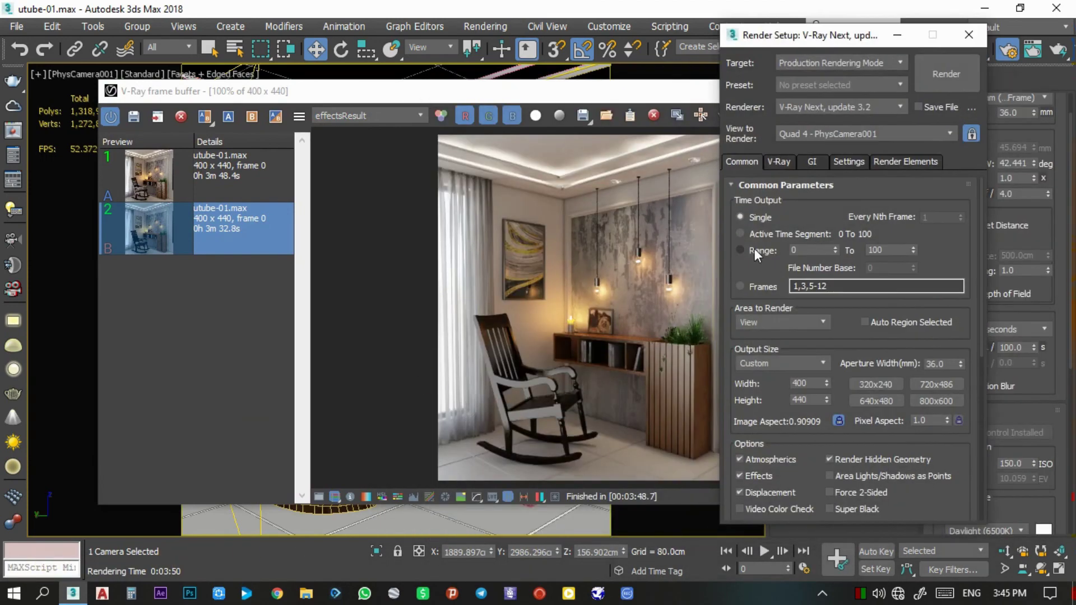
{"action": "double_click", "coordinate": [812, 385]}
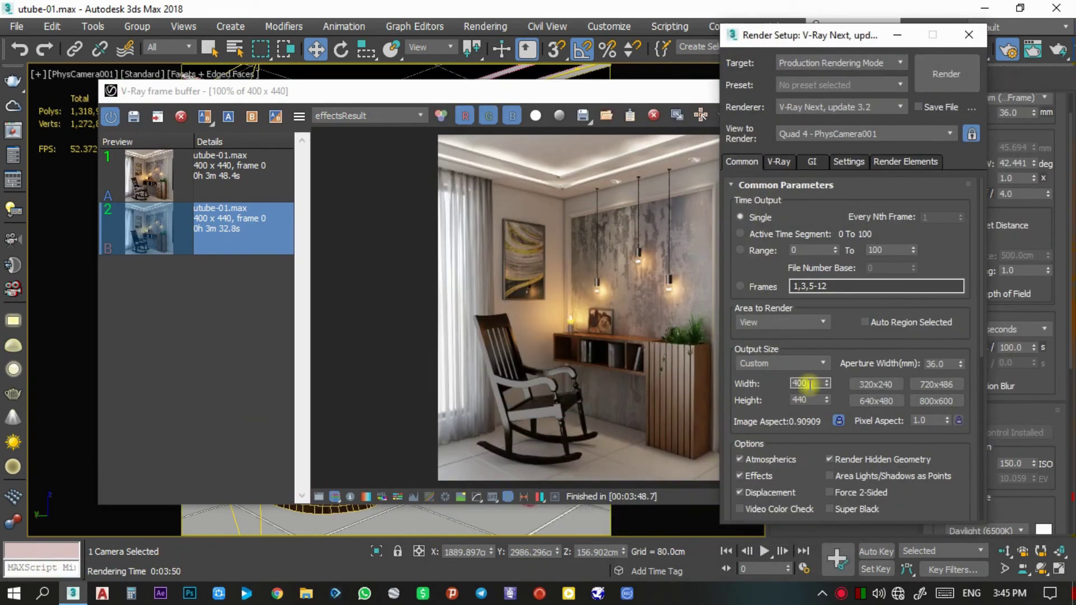
{"action": "type", "text": "15"}
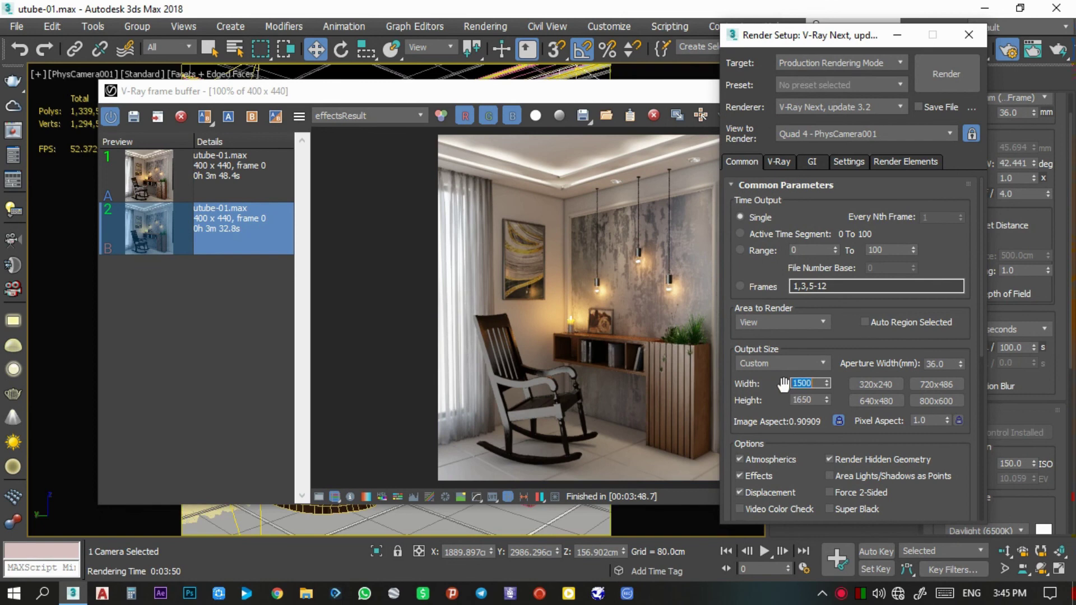
Adjust the light cache subdivisions, then start the final full-size render
{"action": "left_click", "coordinate": [779, 162]}
{"action": "scroll", "coordinate": [753, 359], "scroll_direction": "down", "scroll_amount": 1}
{"action": "scroll", "coordinate": [784, 404], "scroll_direction": "down", "scroll_amount": 4}
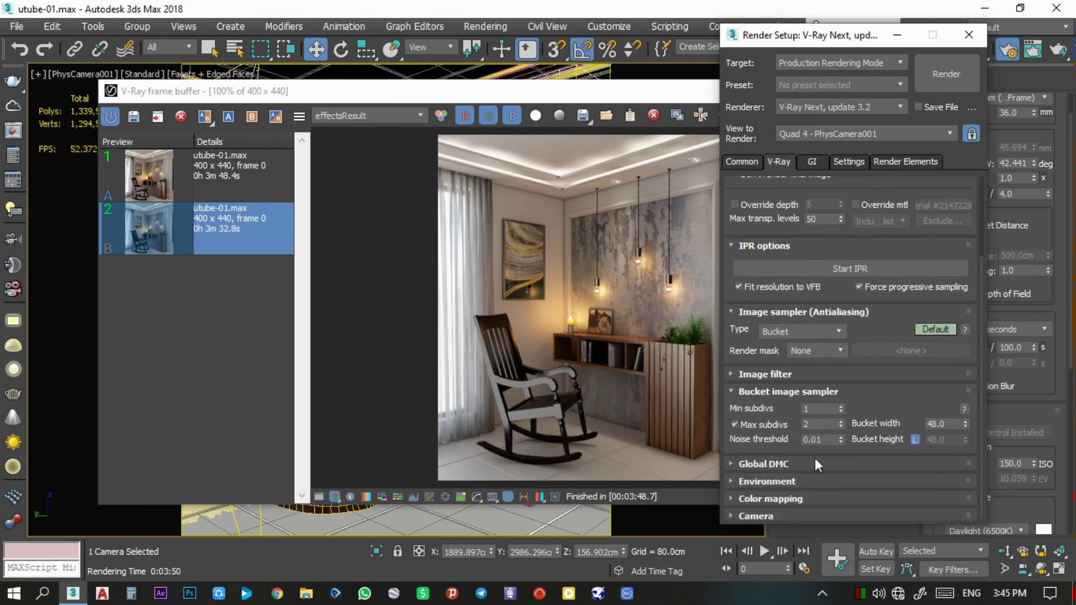
{"action": "left_click", "coordinate": [812, 162]}
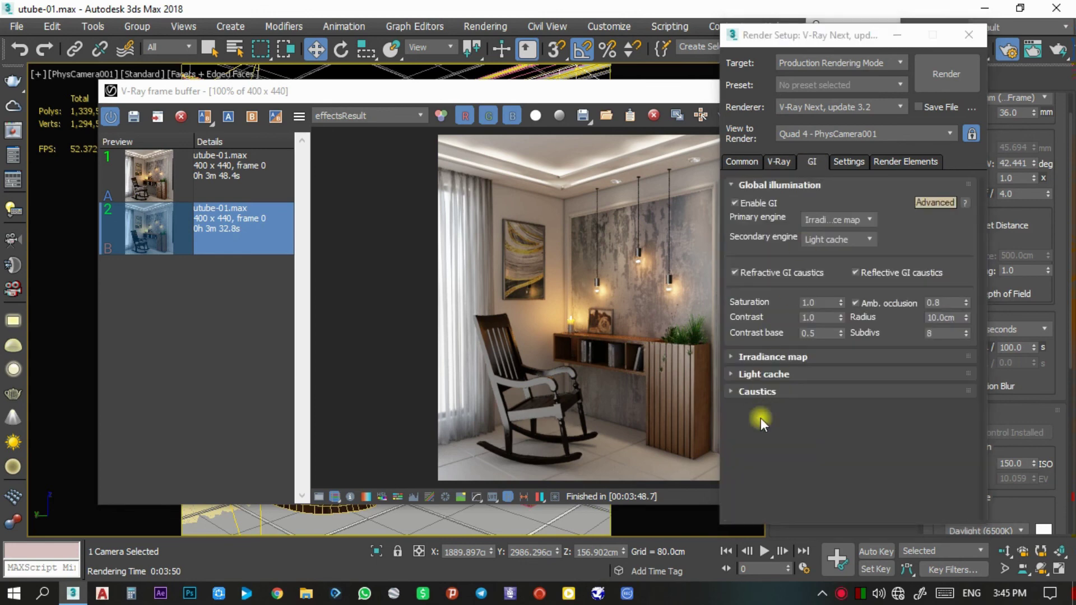
{"action": "left_click", "coordinate": [764, 373]}
{"action": "double_click", "coordinate": [819, 410]}
{"action": "type", "text": "500"}
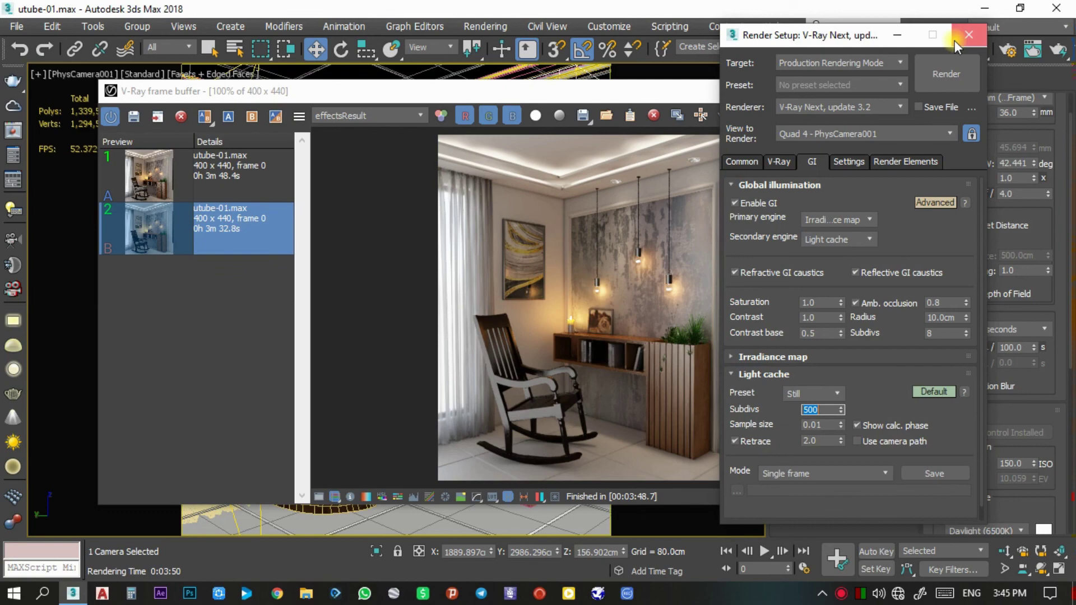
{"action": "left_click", "coordinate": [968, 35]}
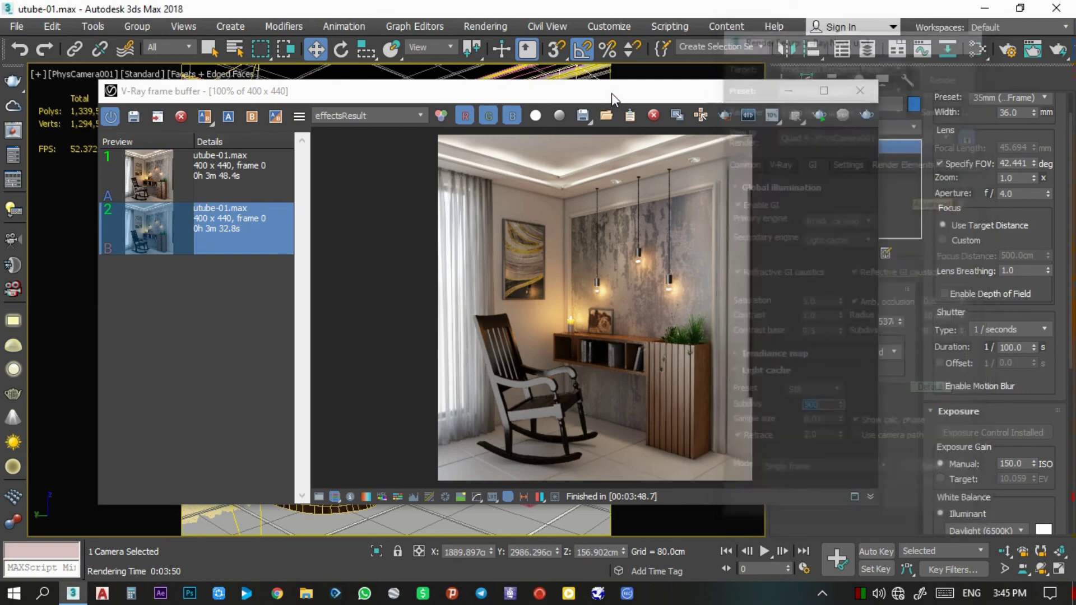
{"action": "left_click_drag", "start_coordinate": [611, 93], "coordinate": [620, 92]}
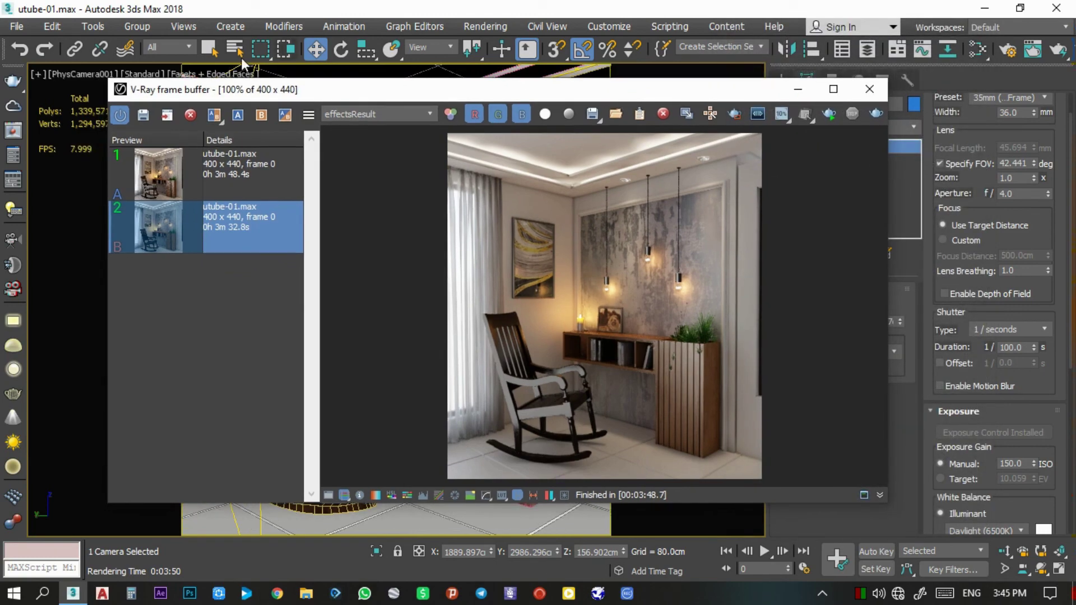
{"action": "left_click", "coordinate": [874, 112]}
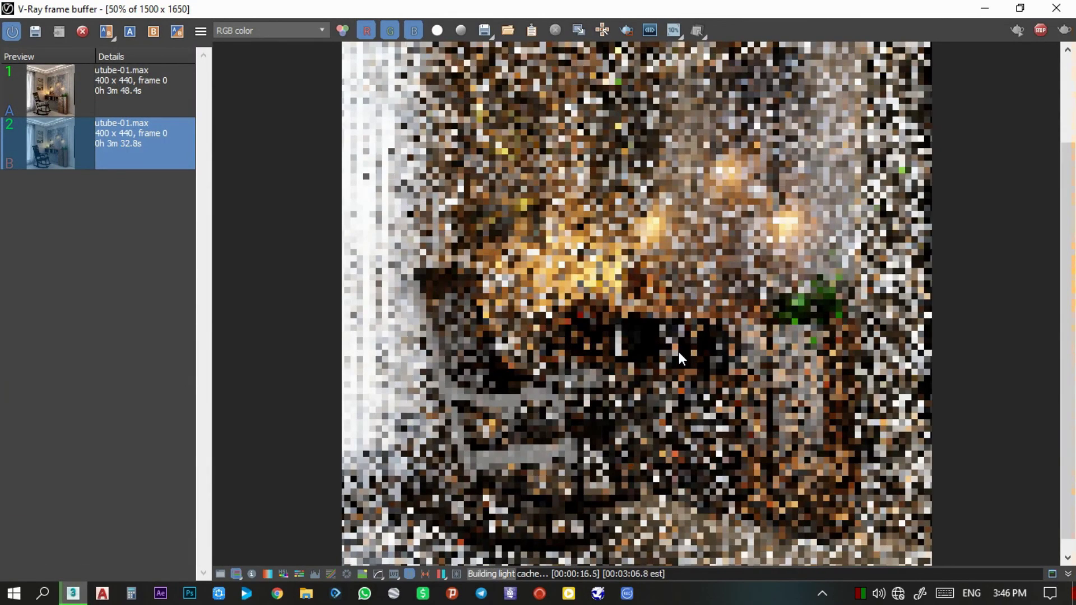